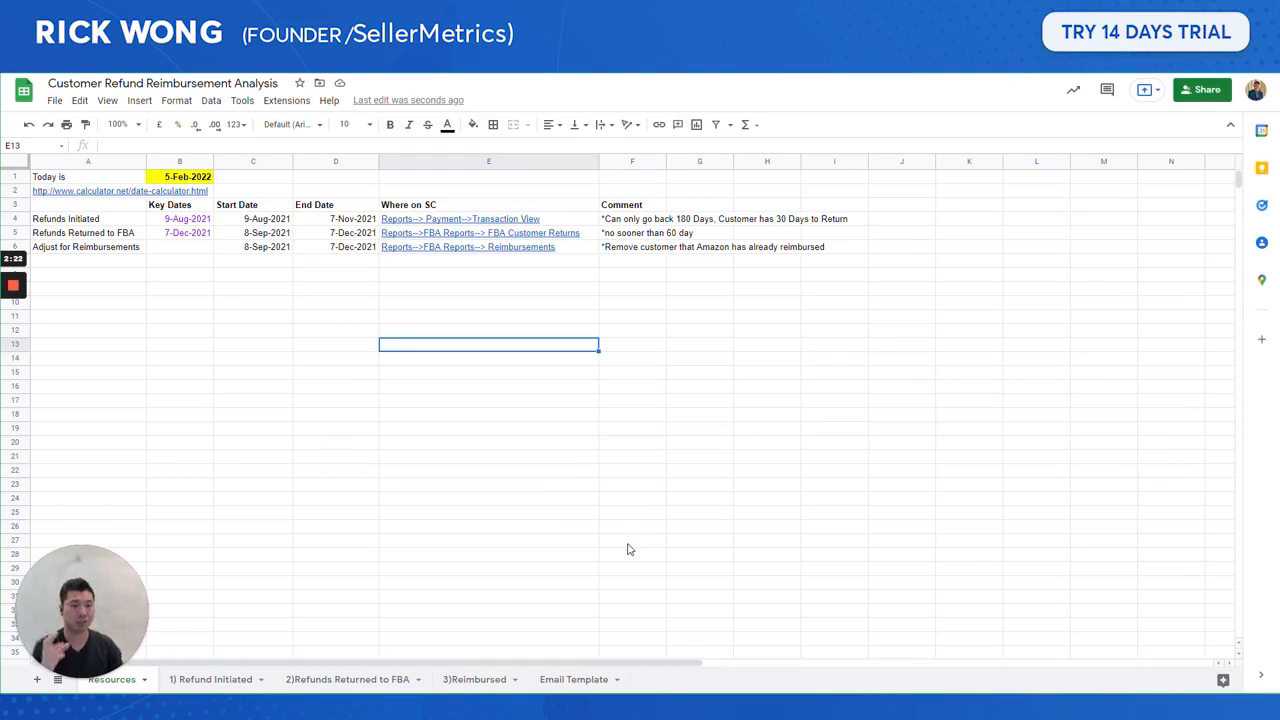
- Switch to the FBA customer return claims help page and examine the claim window rules on the earliest and latest filing times
key("ctrl+Tab")
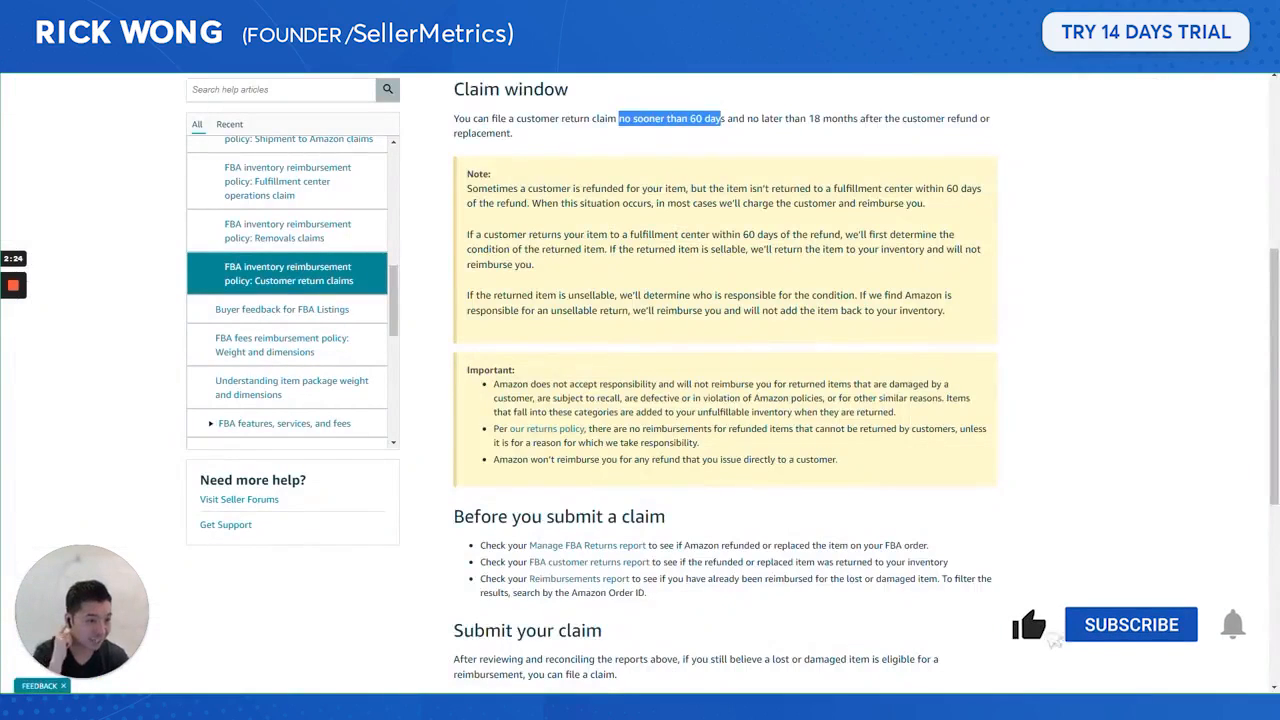
scroll(712, 380, "up", 2)
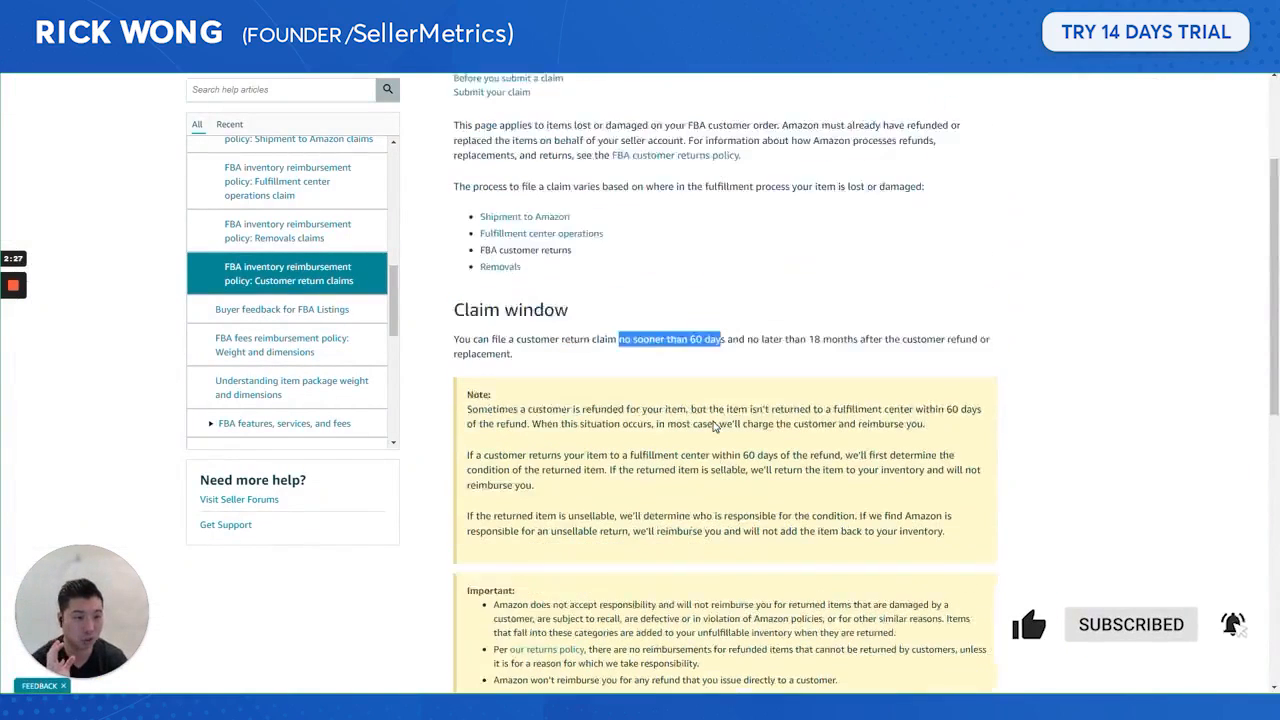
scroll(713, 425, "up", 1)
left_click(724, 356)
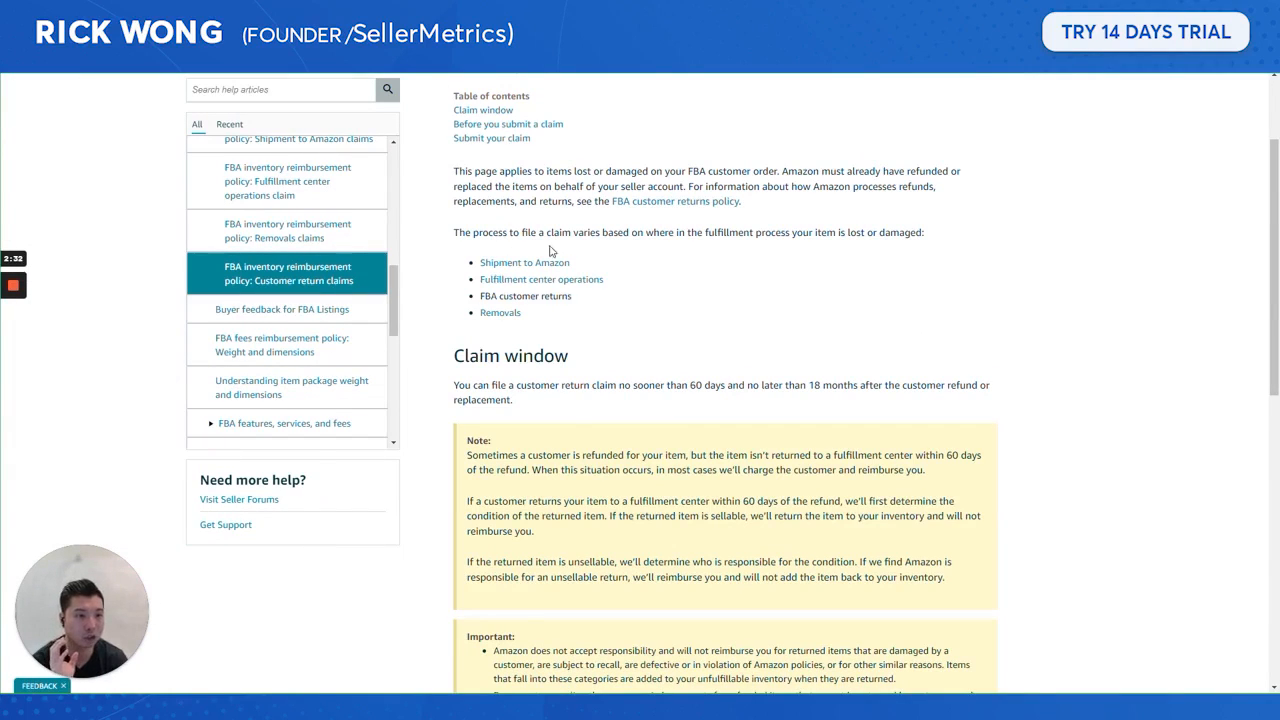
left_click_drag(514, 386, 616, 386)
left_click(590, 390)
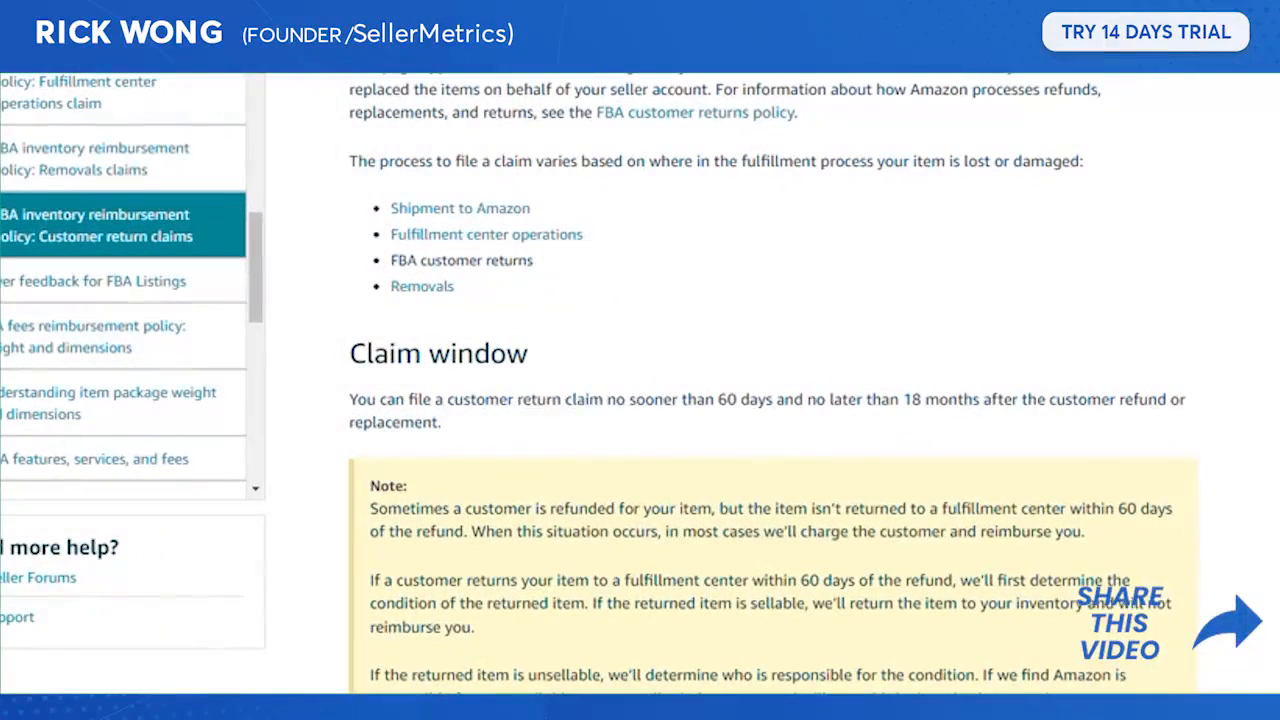
left_click_drag(517, 402, 638, 408)
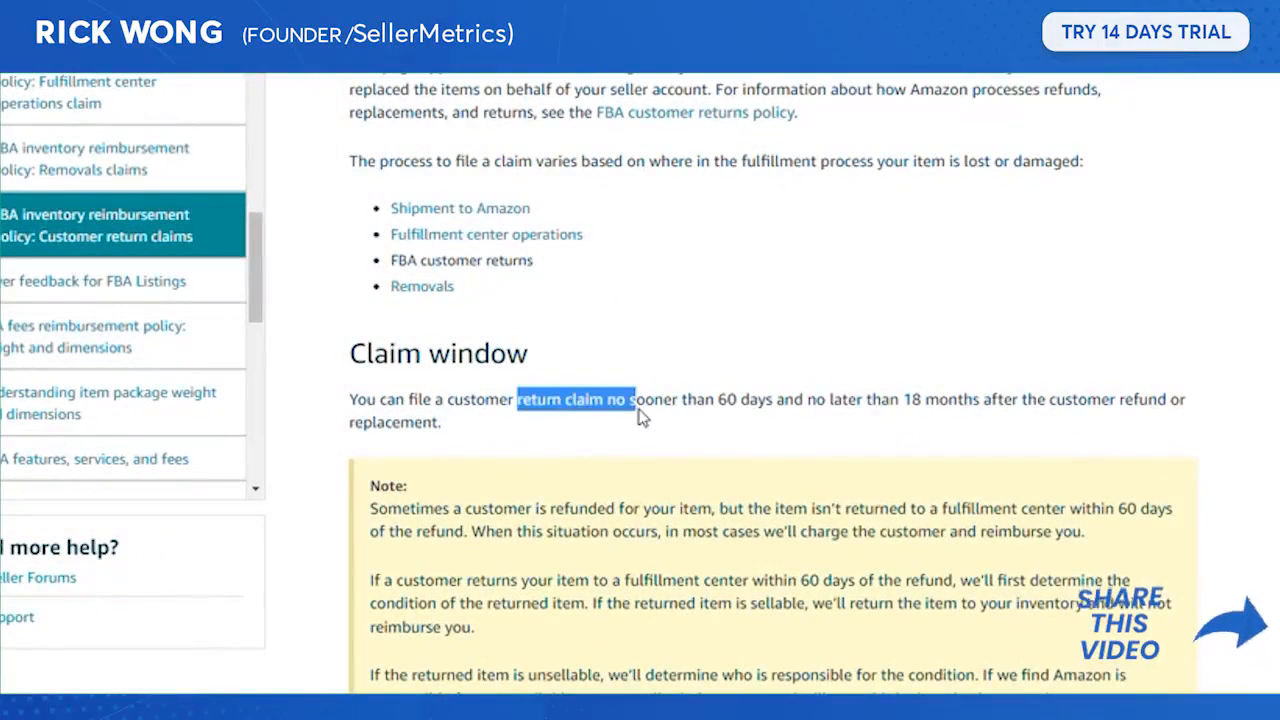
left_click(638, 408)
left_click_drag(718, 399, 826, 400)
left_click(886, 420)
left_click_drag(903, 399, 964, 400)
left_click(964, 402)
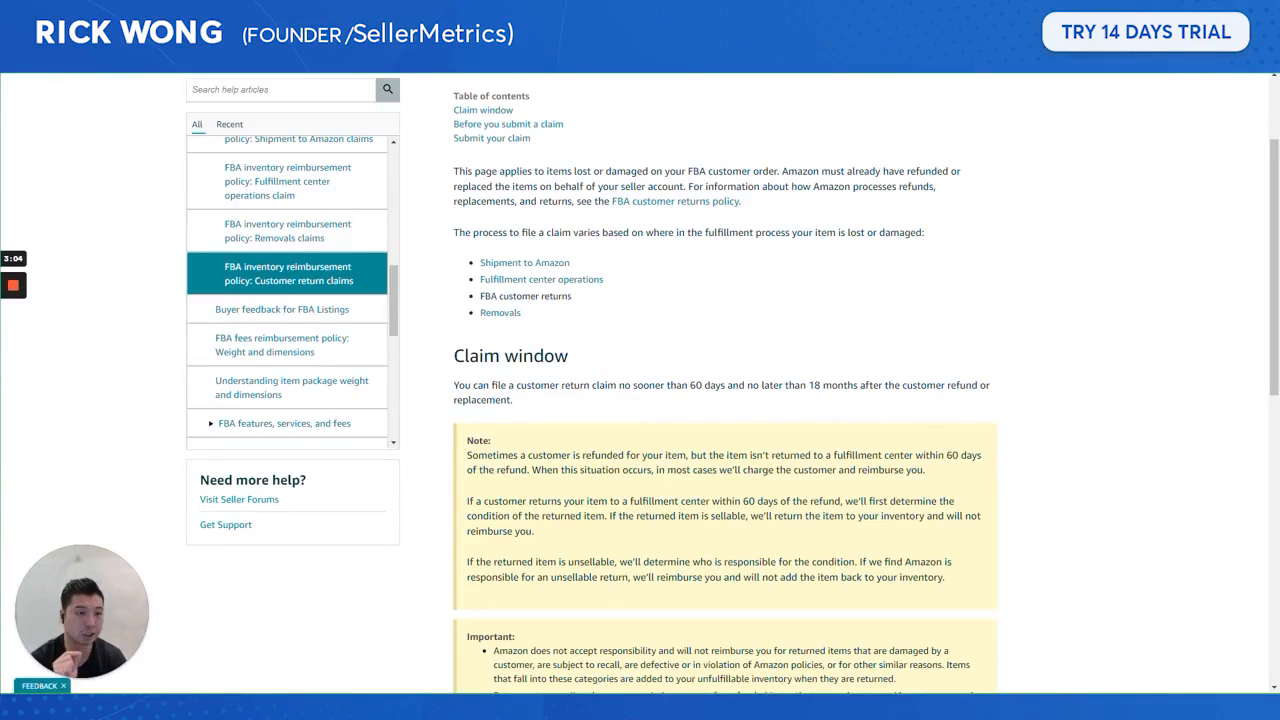
- Examine Amazon's returns policies page, then the claim preparation and submission sections of the customer return claims help page
left_click(548, 50)
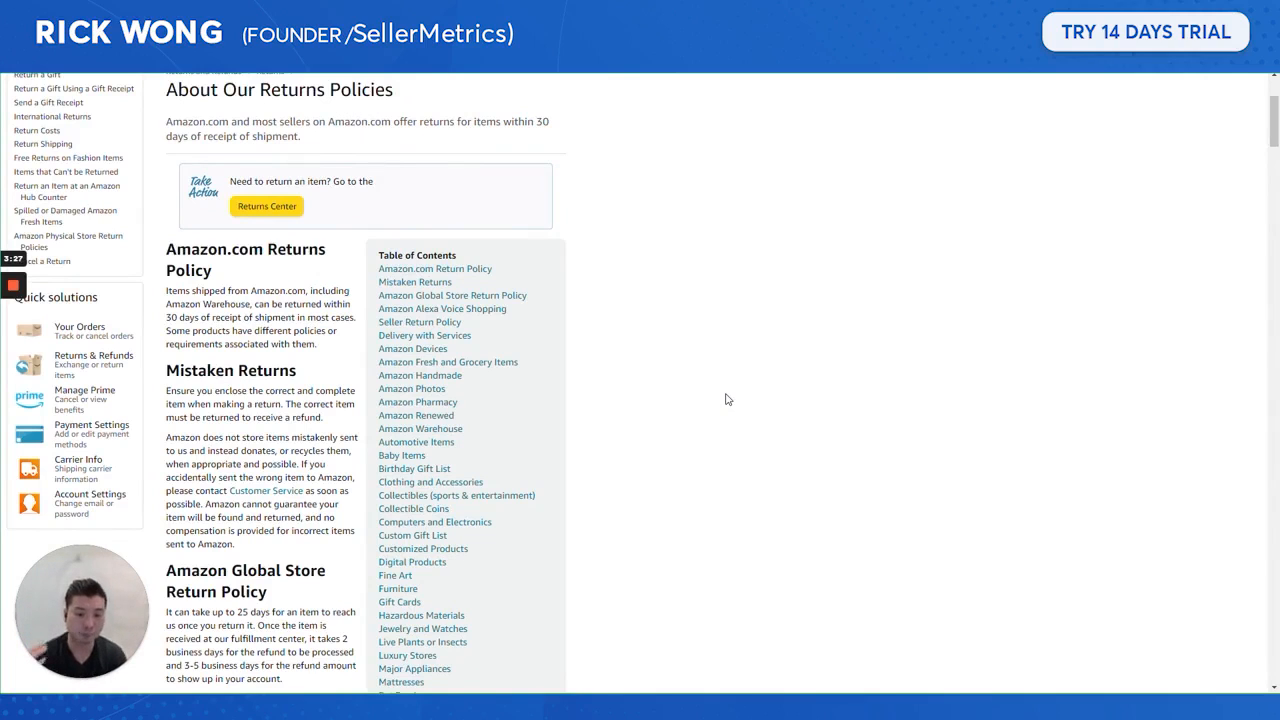
scroll(740, 78, "up", 1)
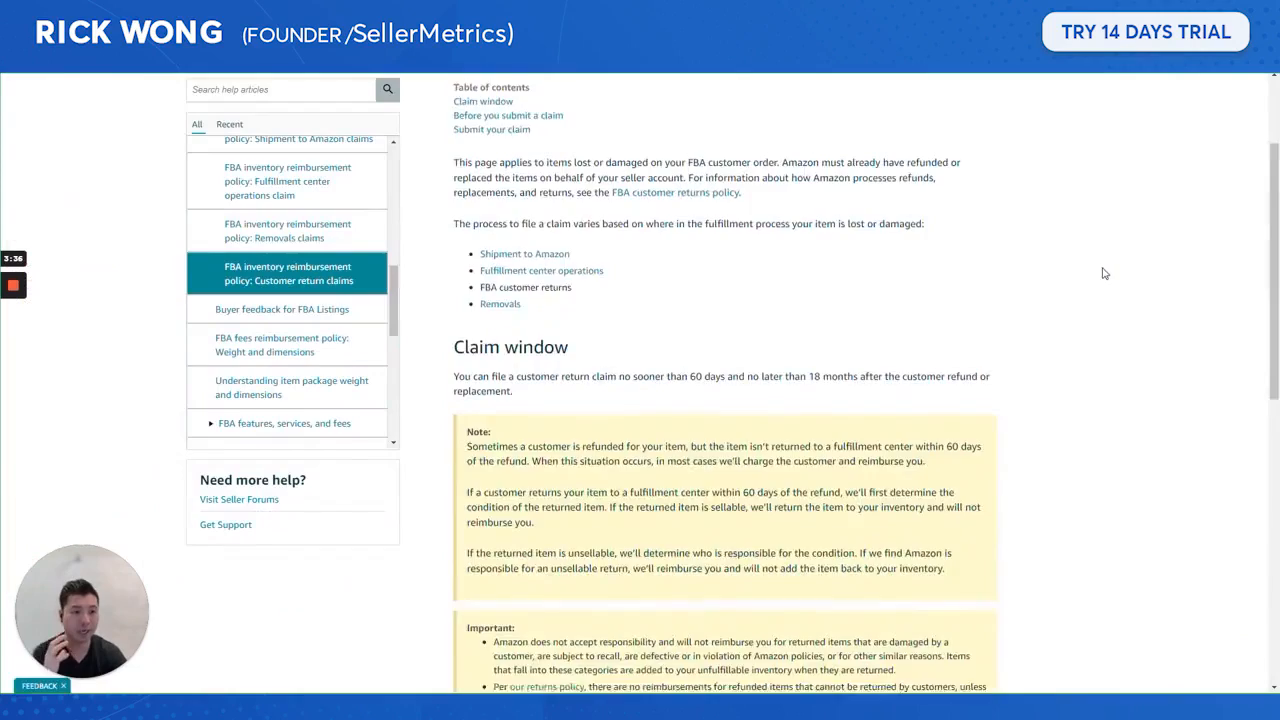
scroll(1100, 275, "down", 3)
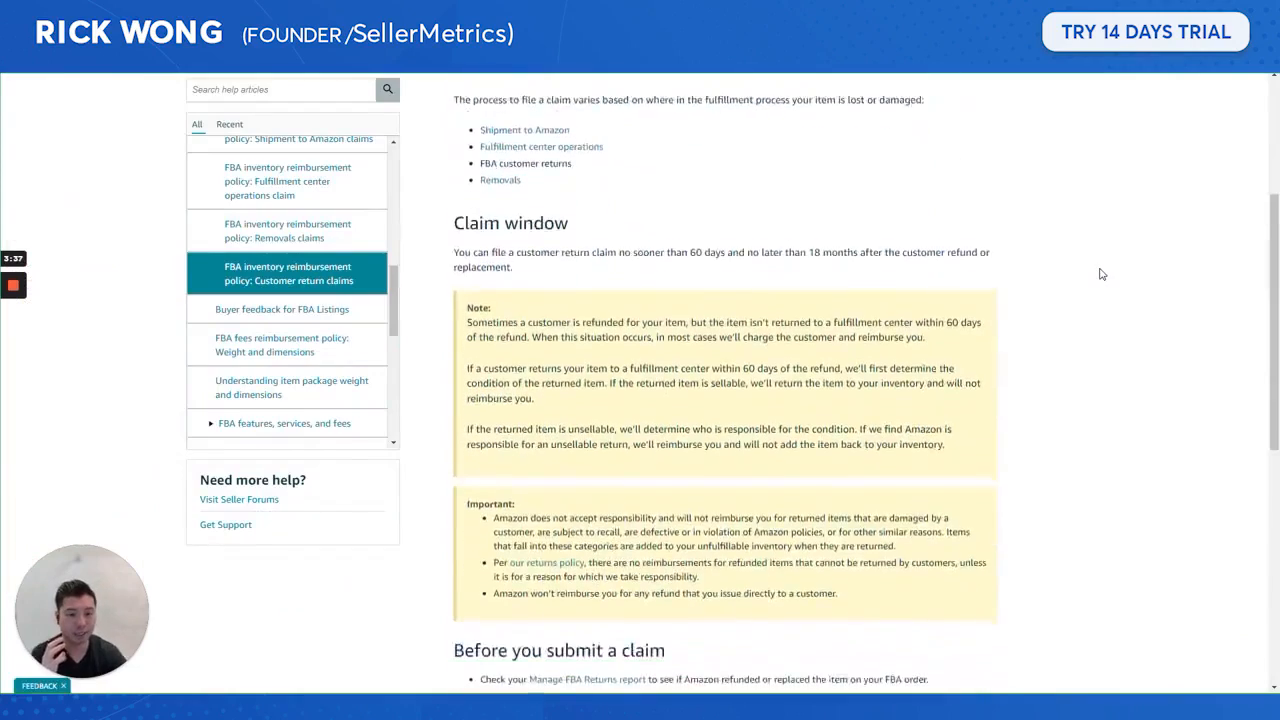
scroll(1097, 282, "down", 6)
scroll(1097, 282, "up", 2)
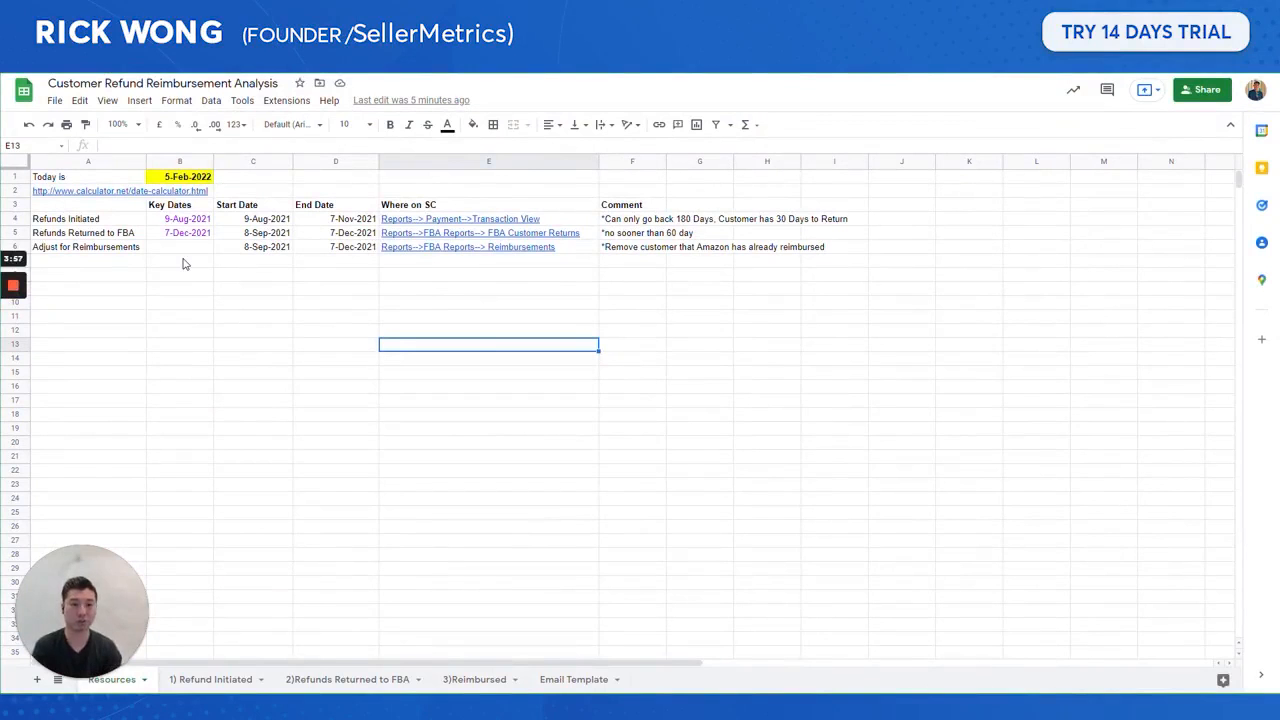
- In the refund analysis spreadsheet, inspect the Today date formula and the Refunds Initiated row's comment, key date and start date
left_click(192, 177)
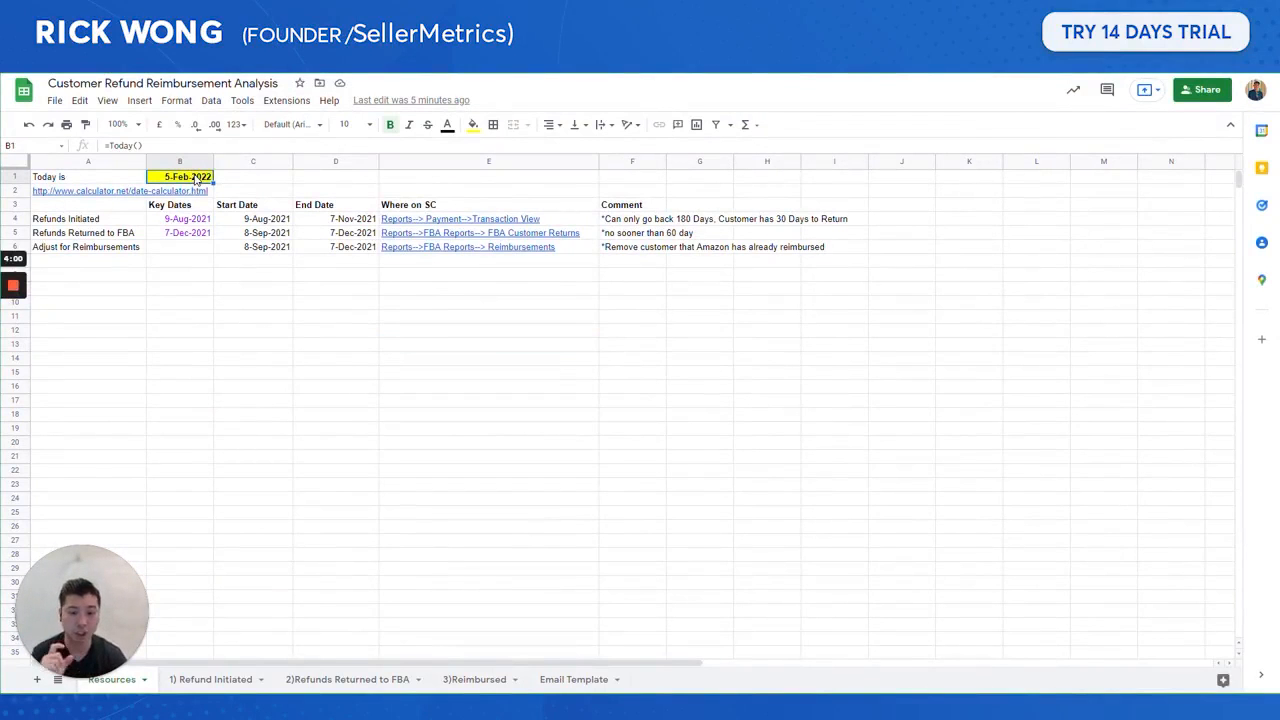
key("Return")
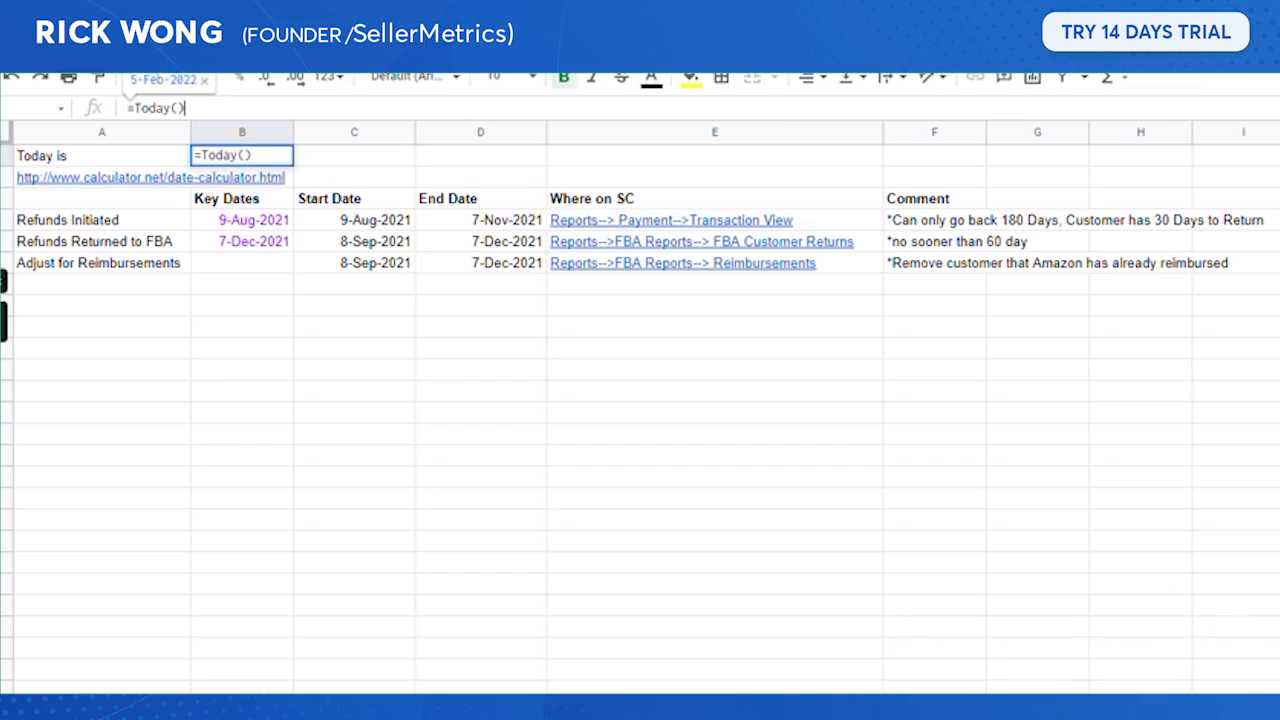
left_click(935, 220)
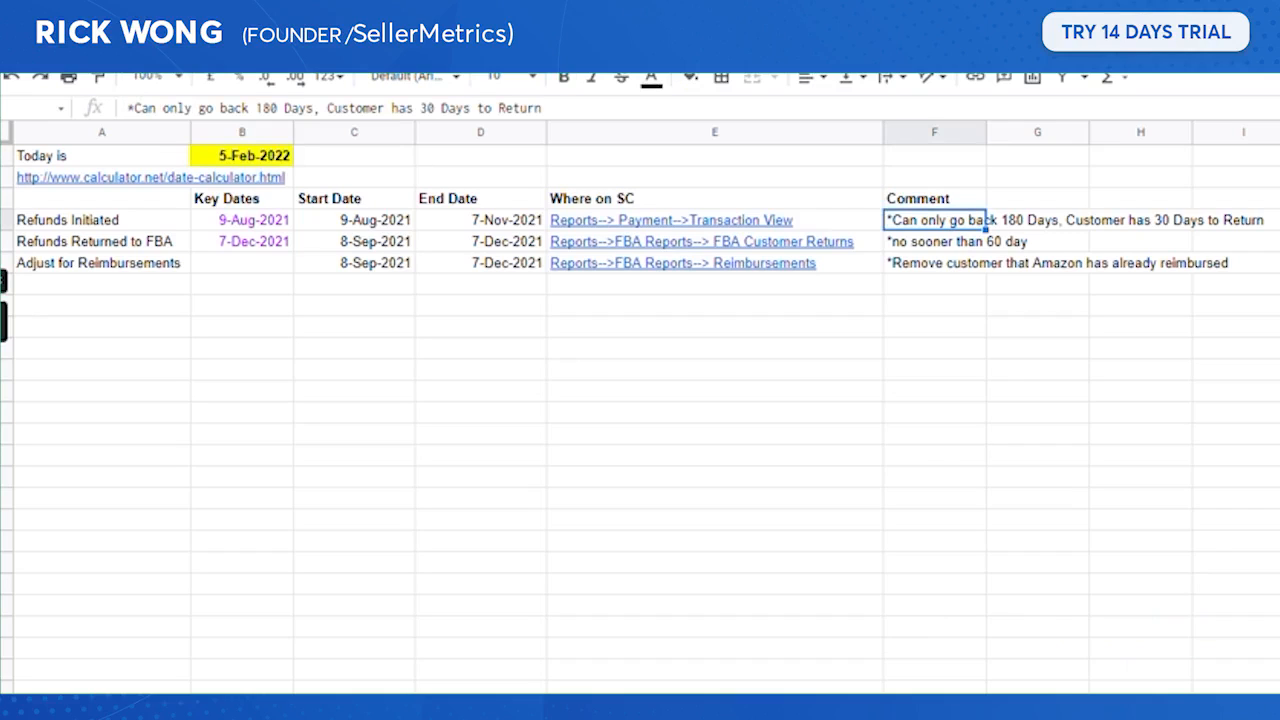
left_click(310, 228)
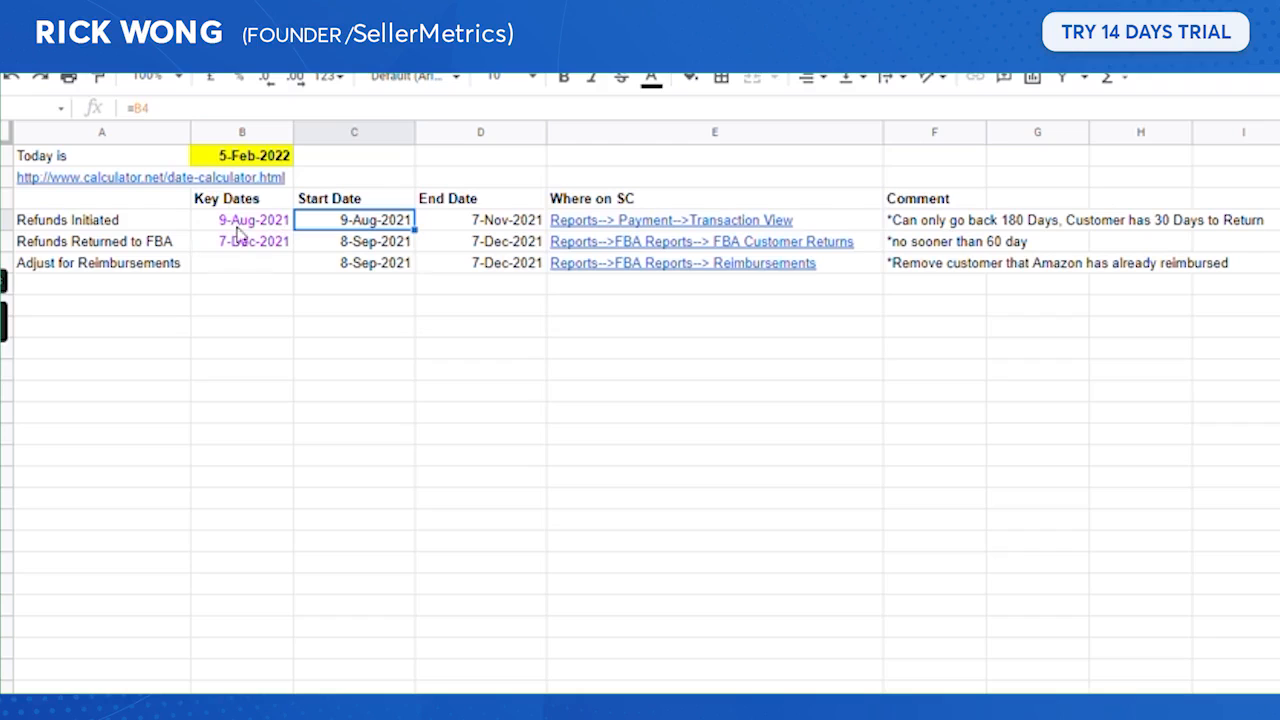
left_click(158, 222)
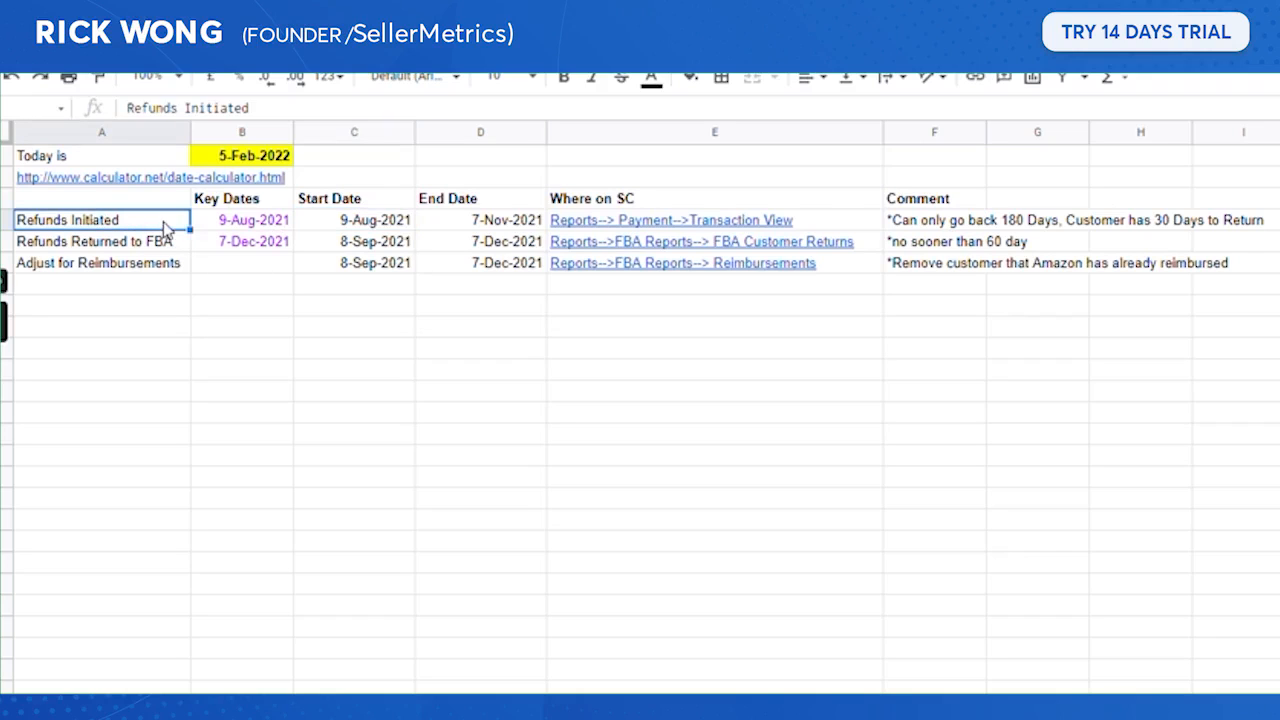
left_click(284, 224)
left_click(180, 108)
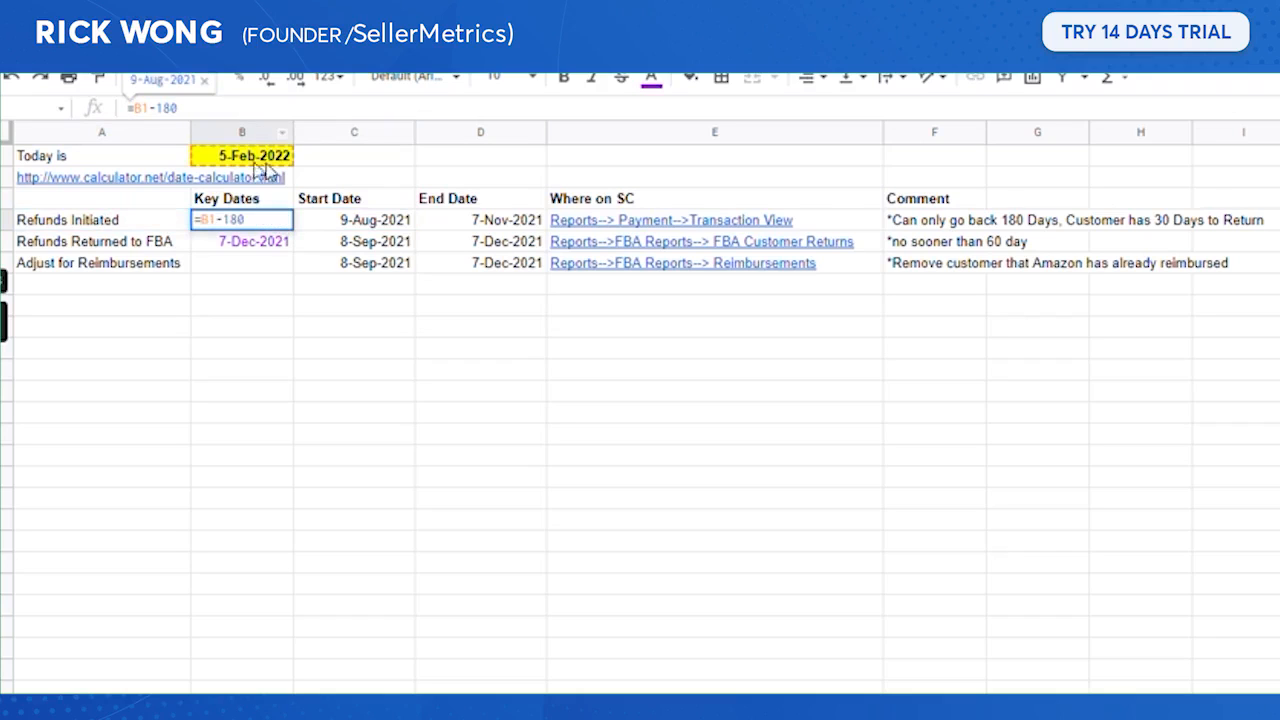
left_click(370, 226)
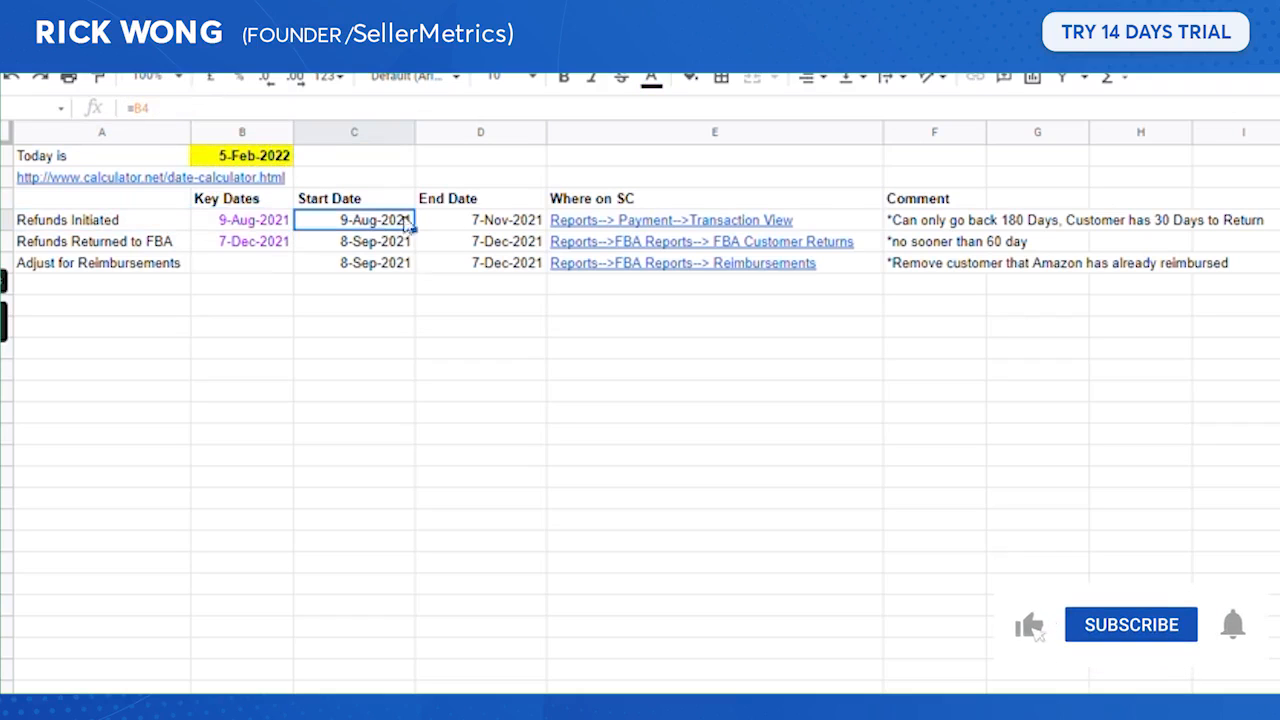
- Inspect the formulas behind the Refunds Initiated end date and the Refunds Returned to FBA key date
left_click(473, 222)
left_click(175, 108)
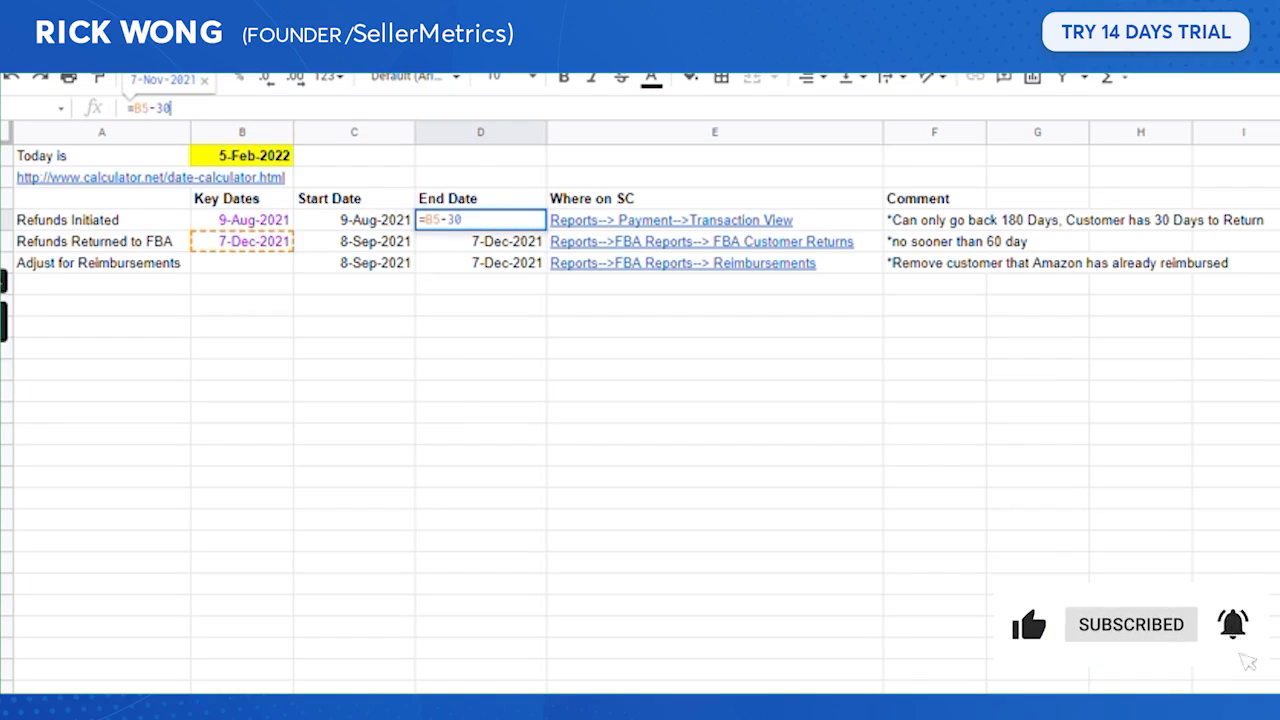
key("Return")
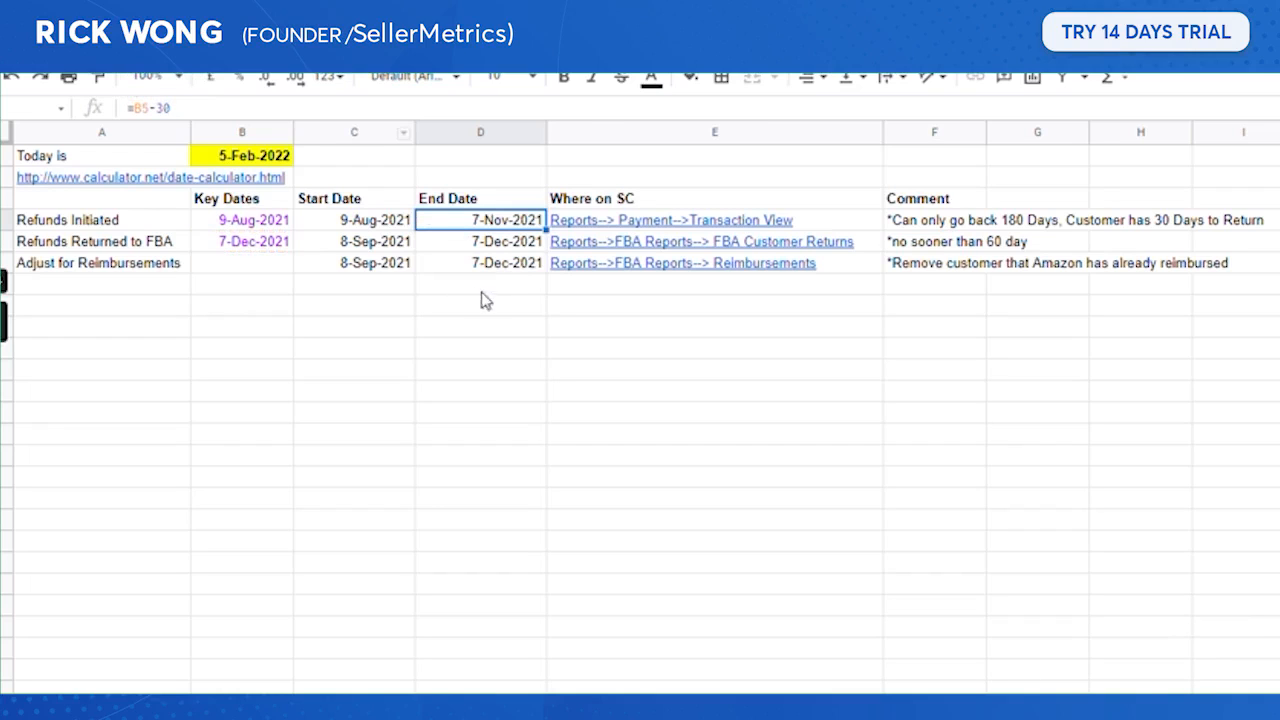
left_click(250, 241)
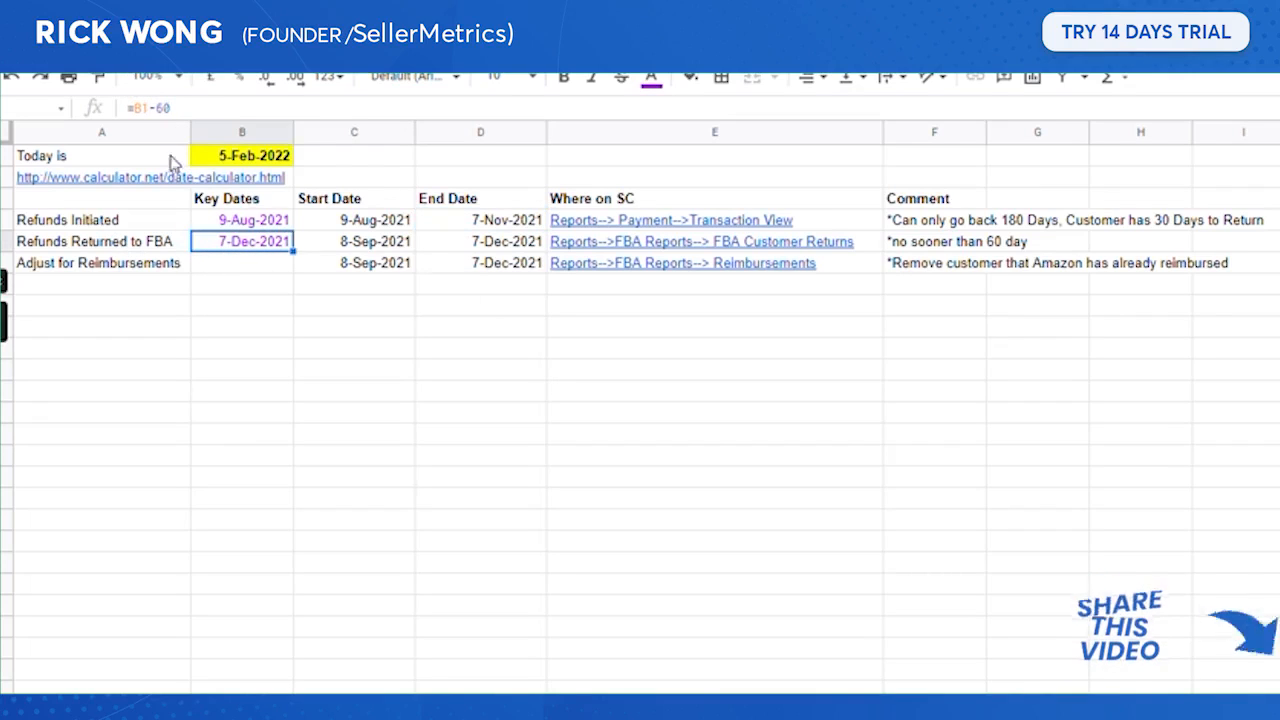
left_click(252, 163)
left_click(248, 248)
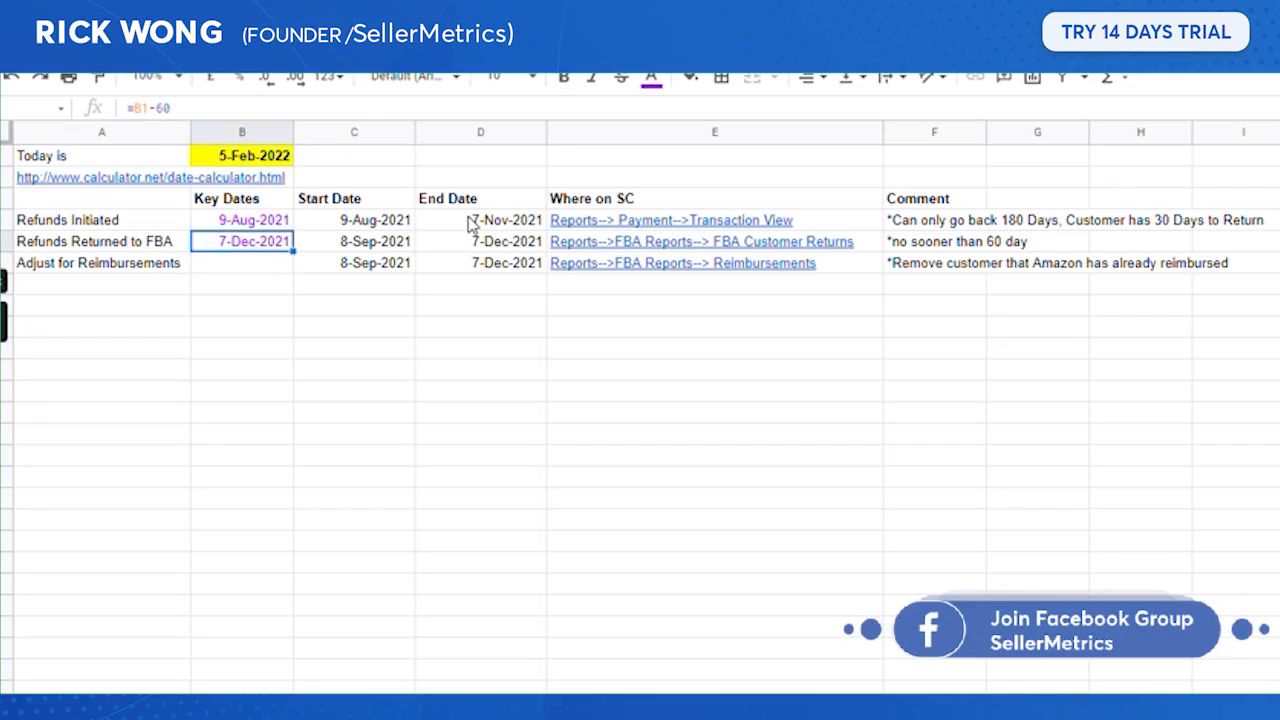
- Compare the Refunds Initiated end date formula with the Refunds Returned to FBA key date it refers to
left_click(53, 222)
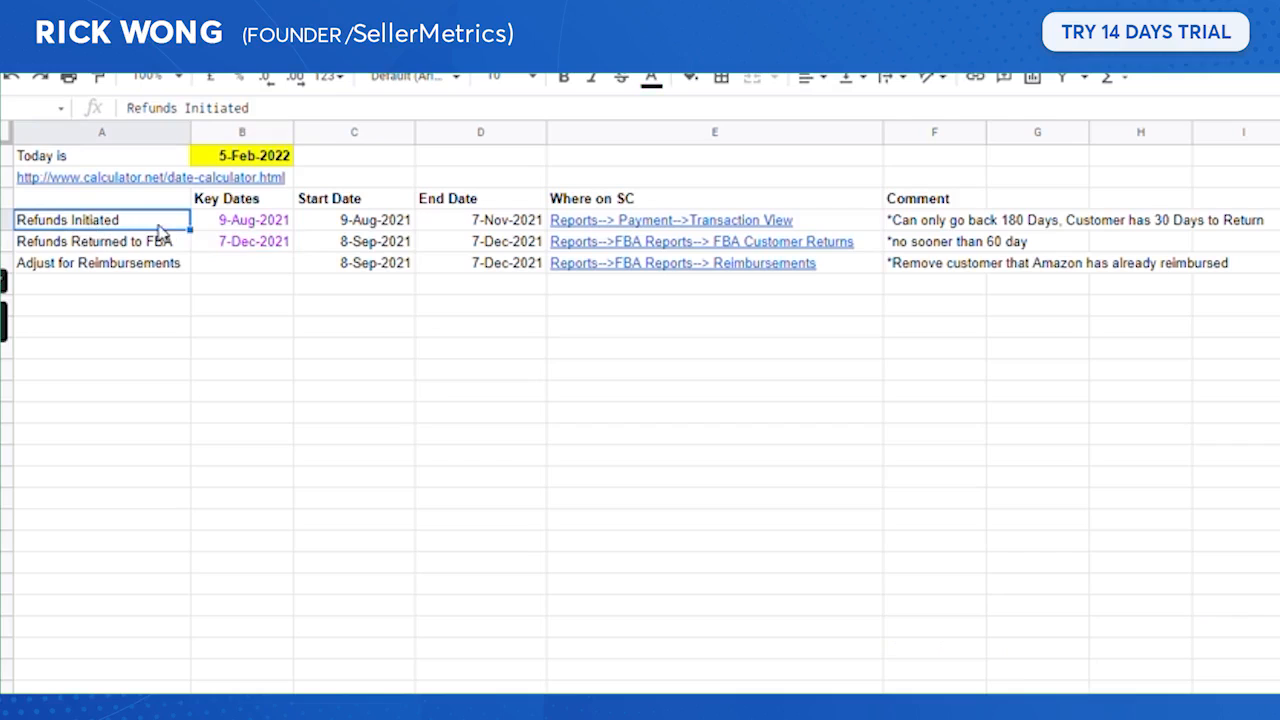
left_click(247, 244)
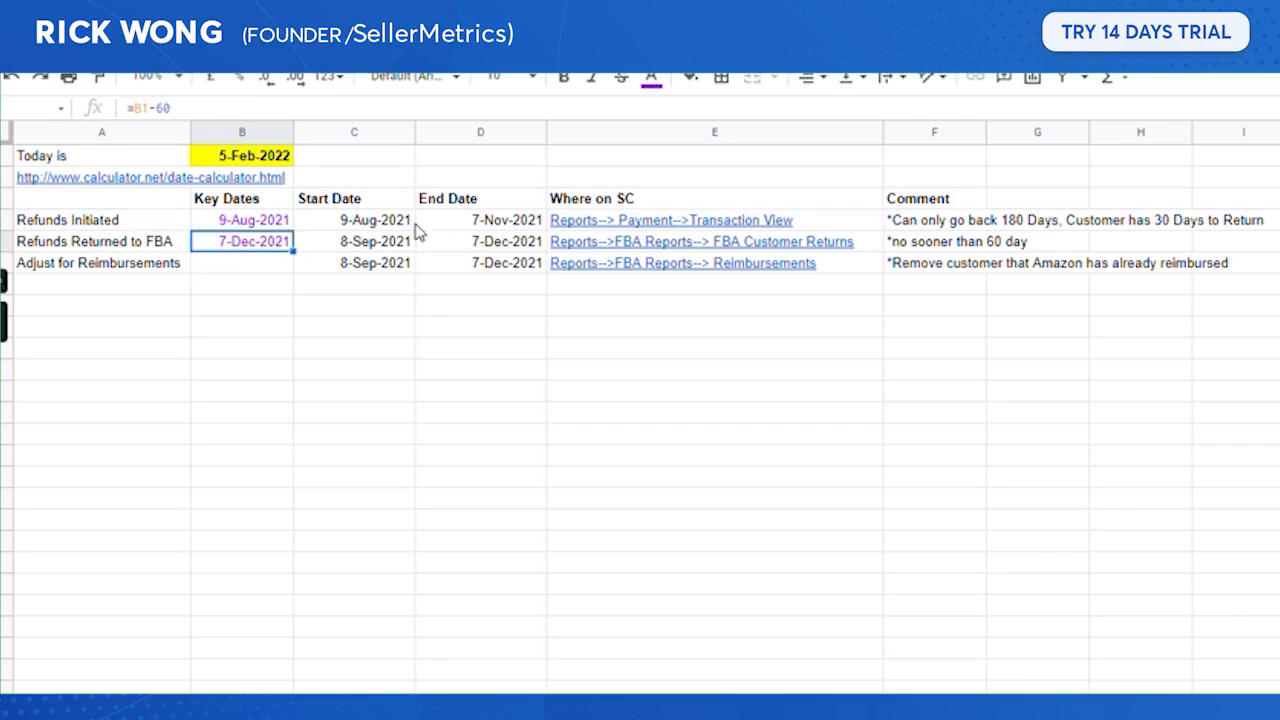
left_click(467, 224)
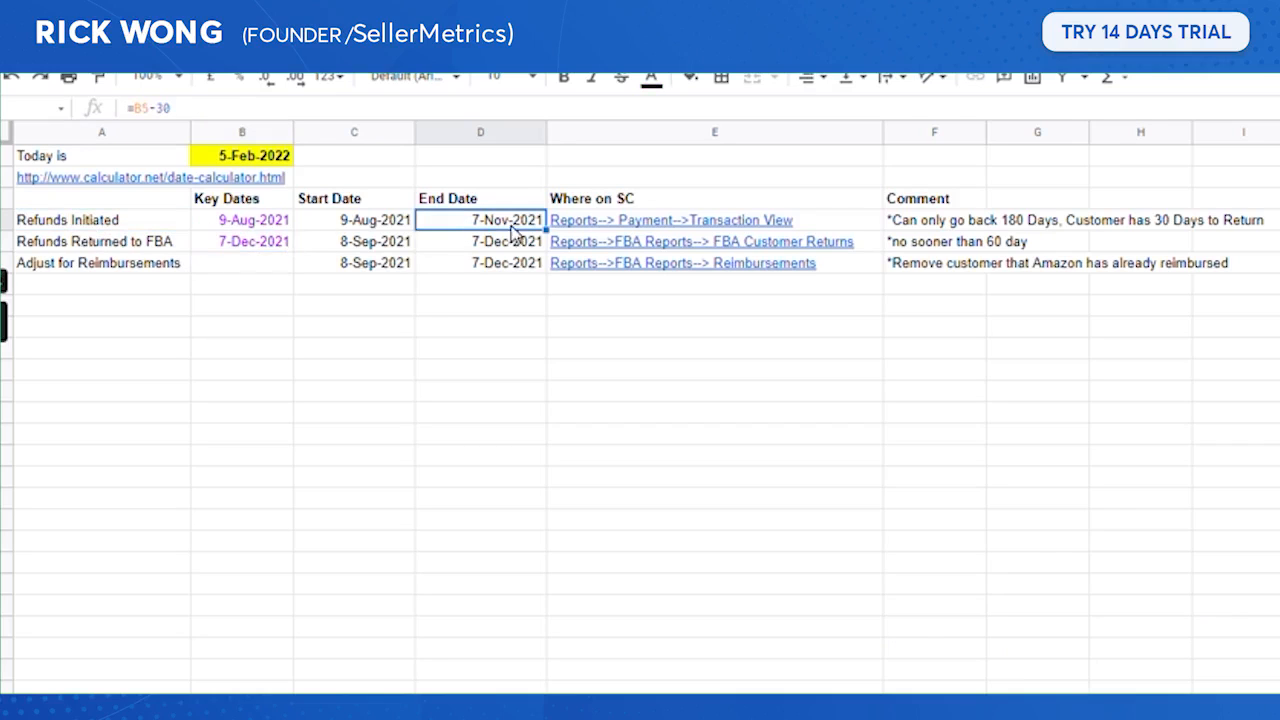
left_click(252, 246)
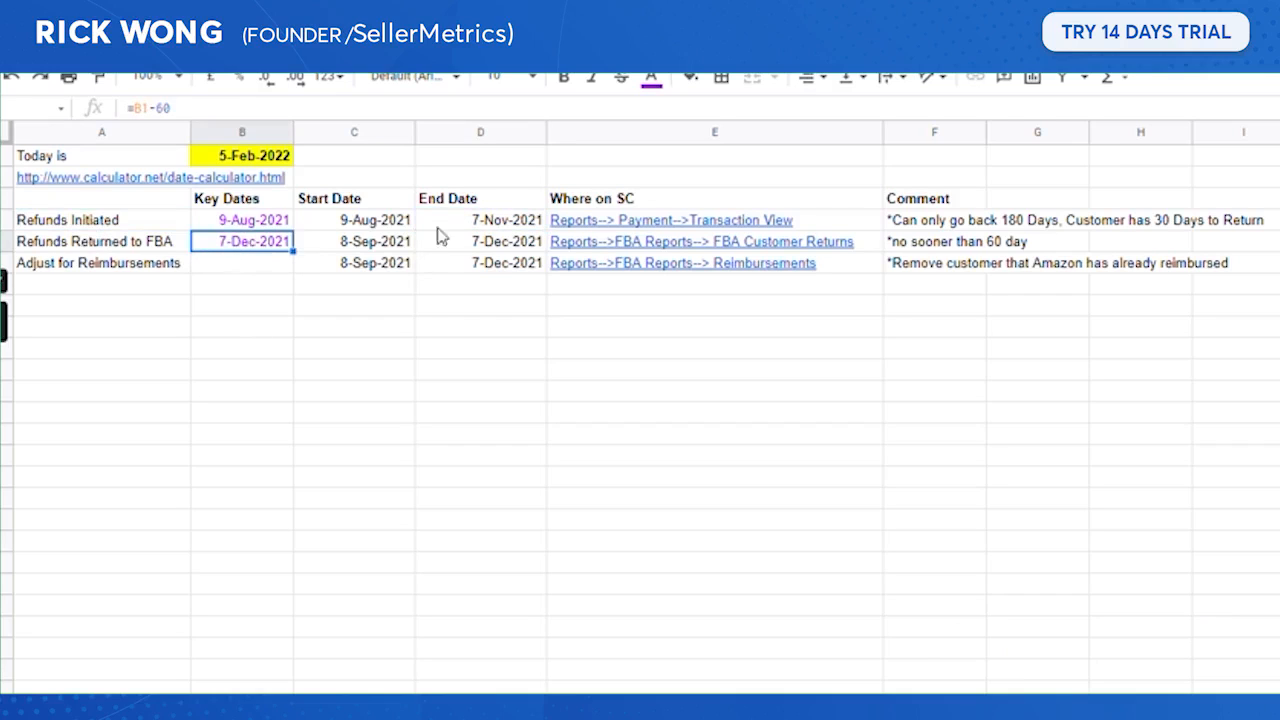
left_click(499, 226)
left_click(172, 108)
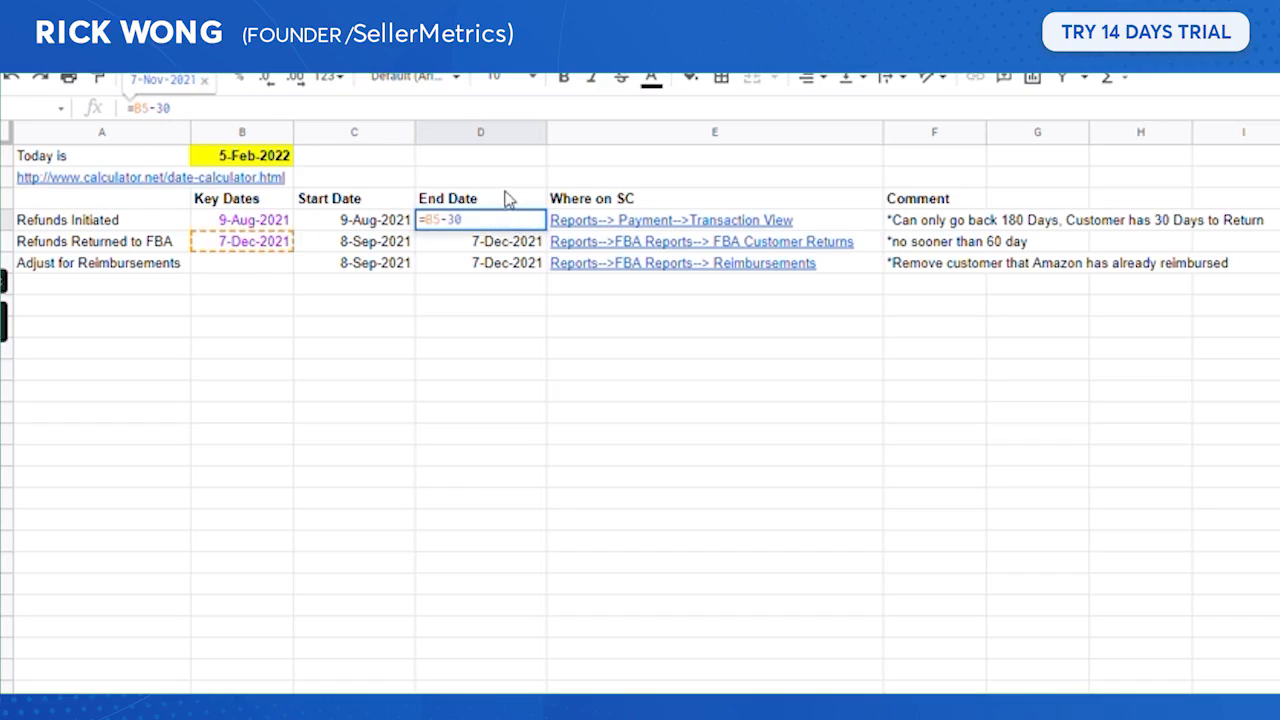
key("Return")
- Select the start and end dates of the Refunds Initiated row to identify the date range for the refund report
left_click_drag(140, 225, 491, 215)
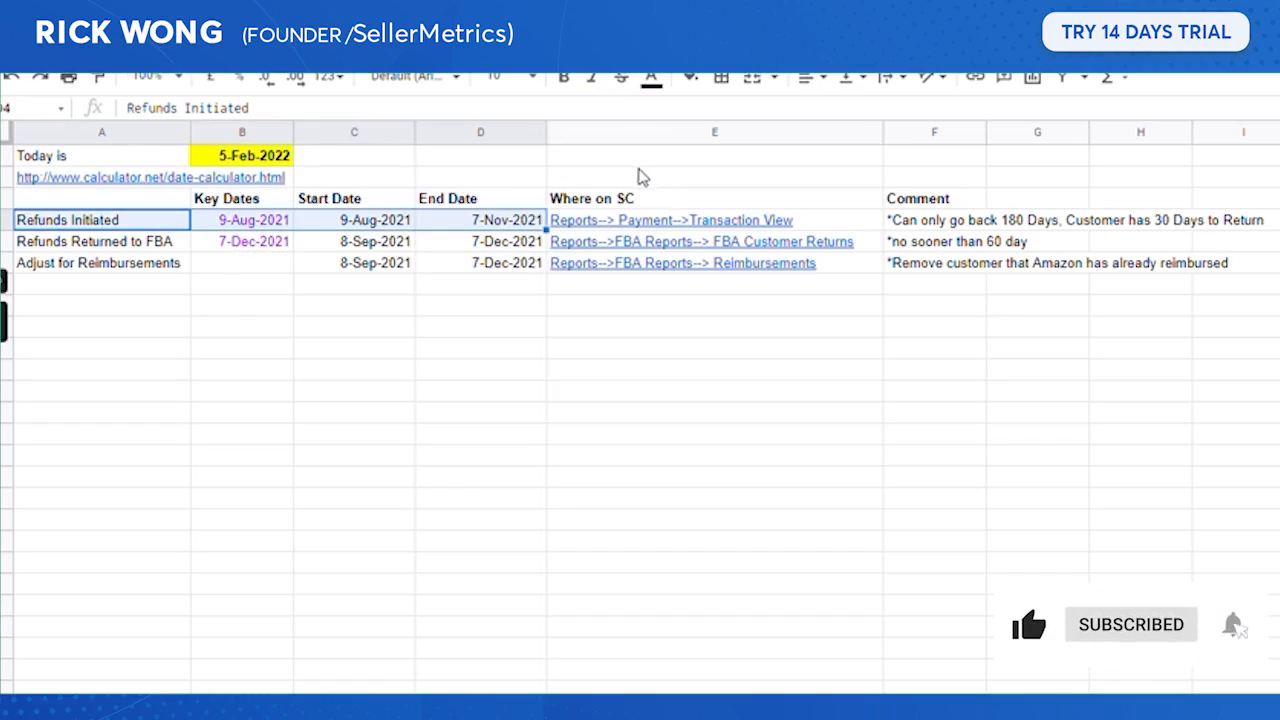
left_click(386, 217)
left_click(460, 225)
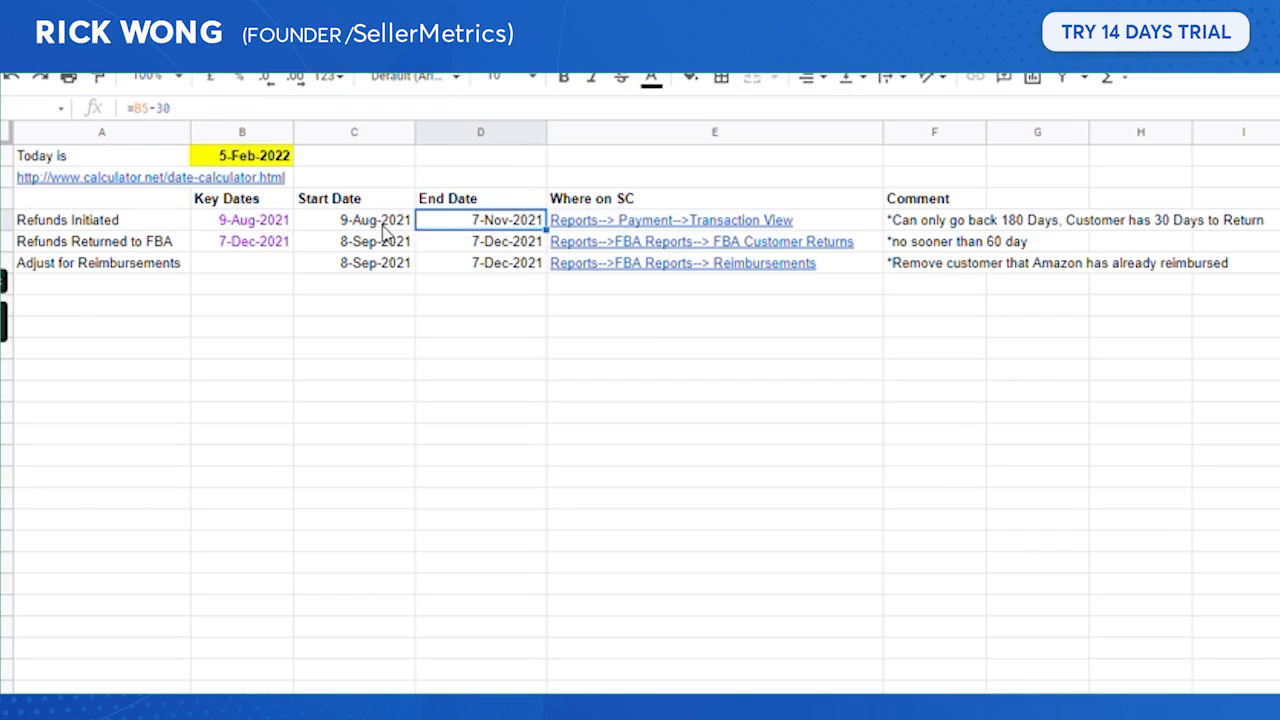
left_click(388, 227)
left_click(472, 226, "ctrl")
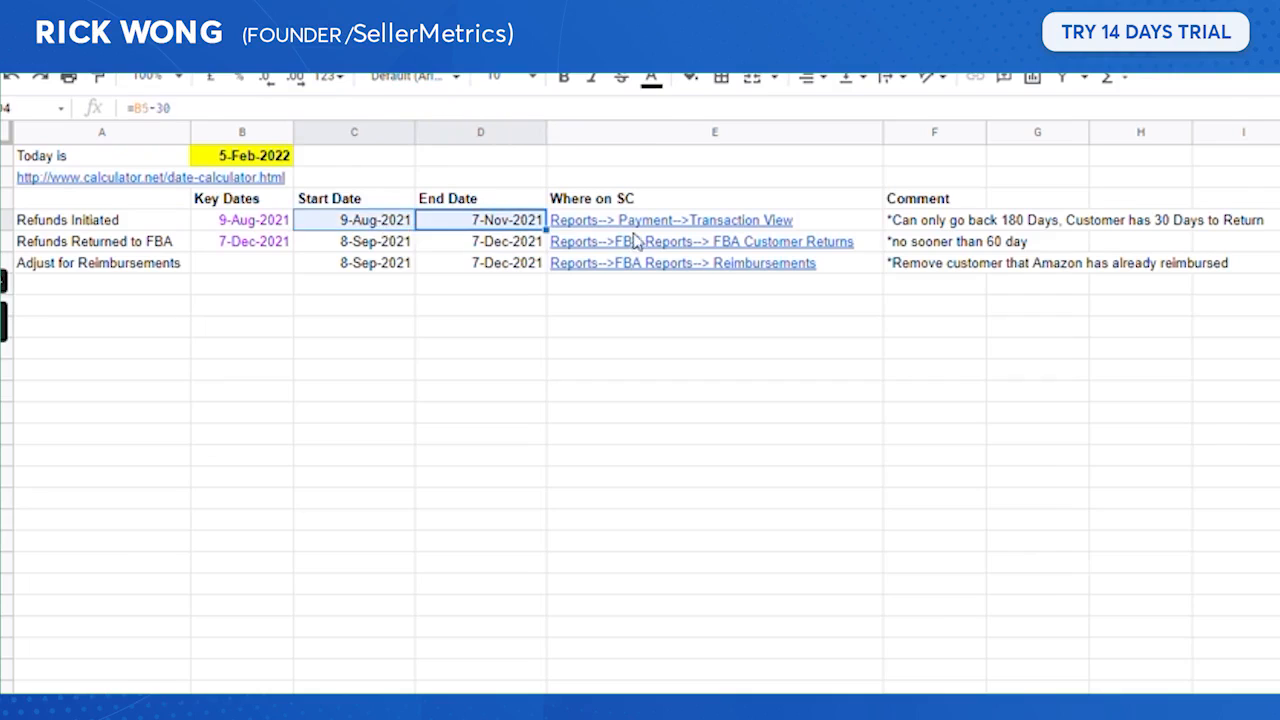
- Switch to Amazon Seller Central and open the Transaction View of the Payments report
mouse_move(645, 234)
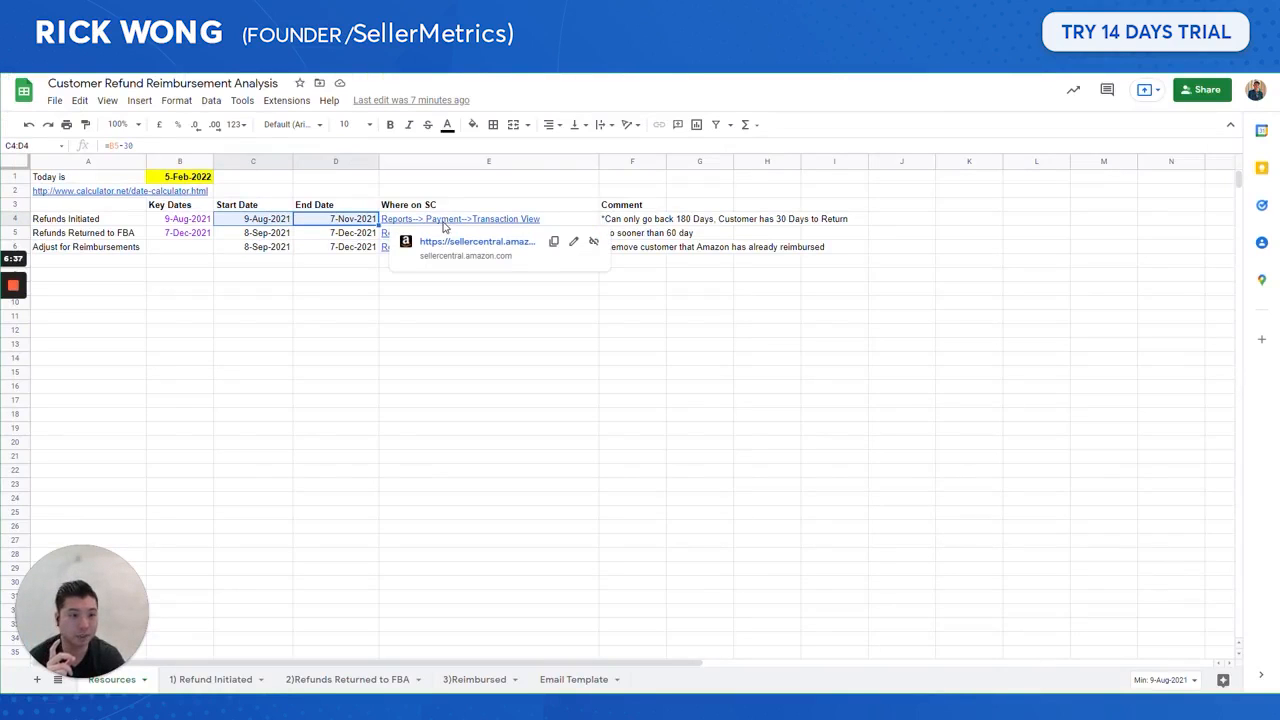
left_click(445, 227)
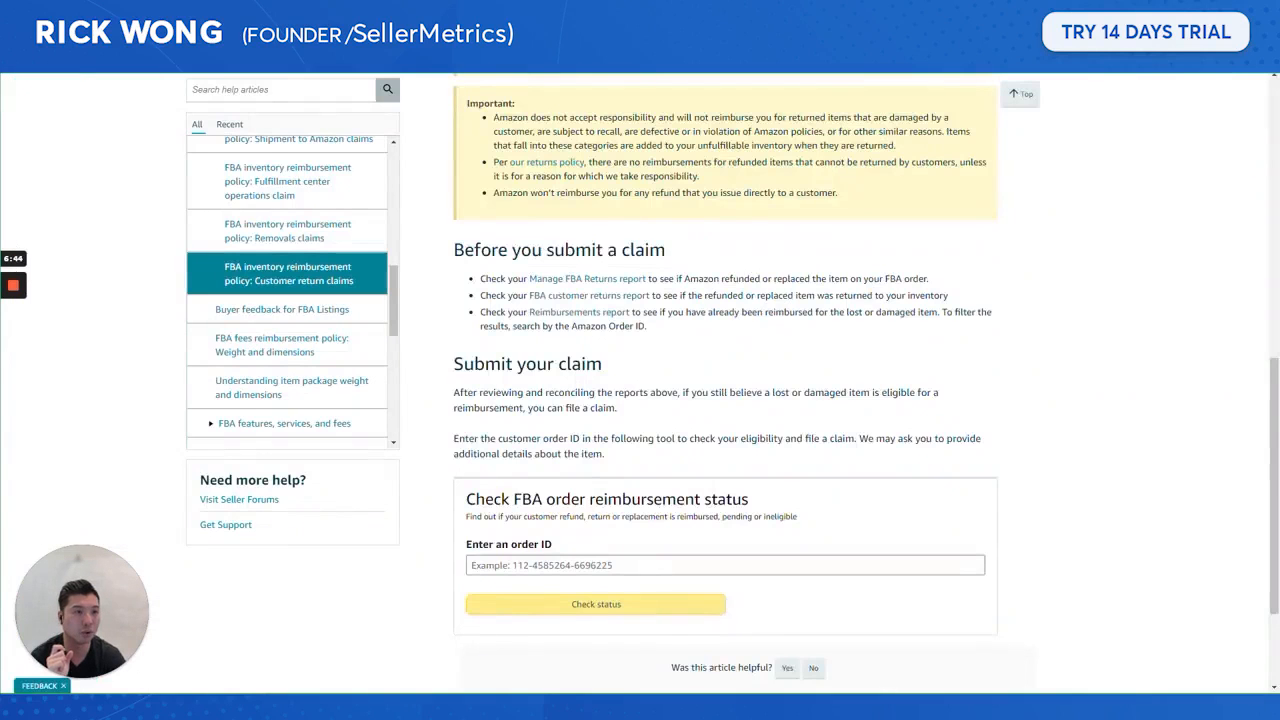
scroll(632, 175, "up", 3)
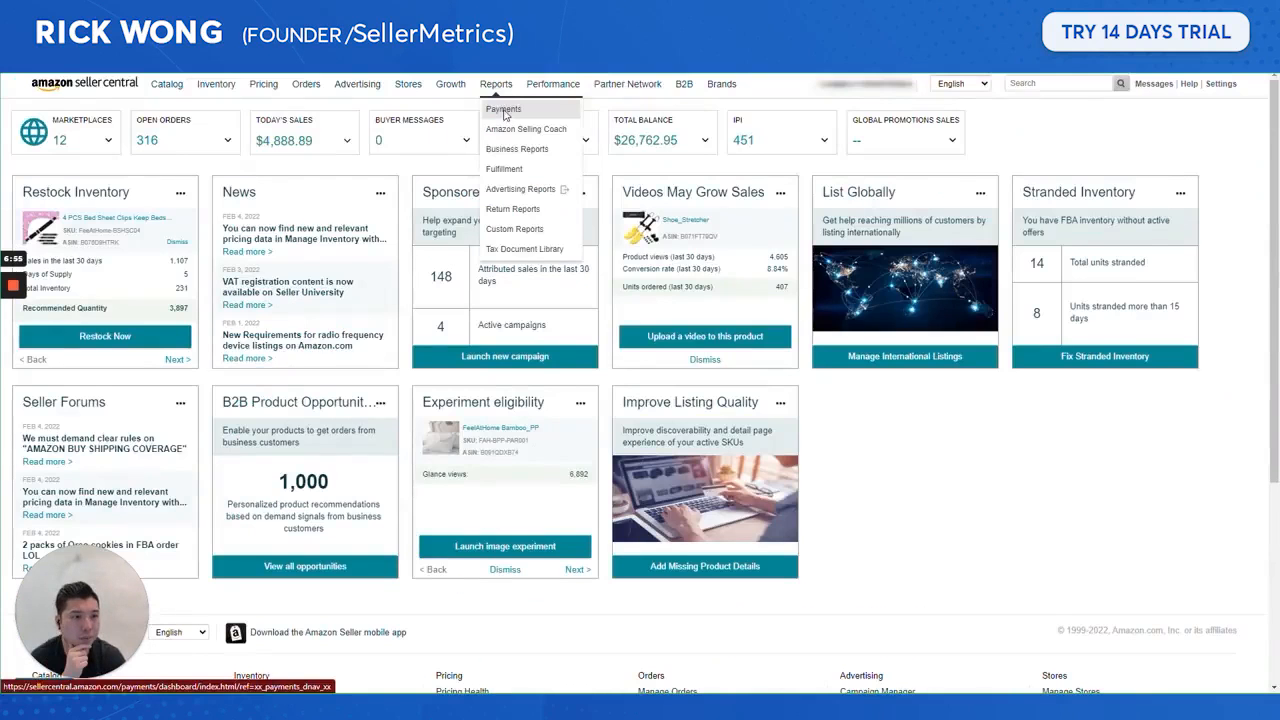
left_click(497, 105)
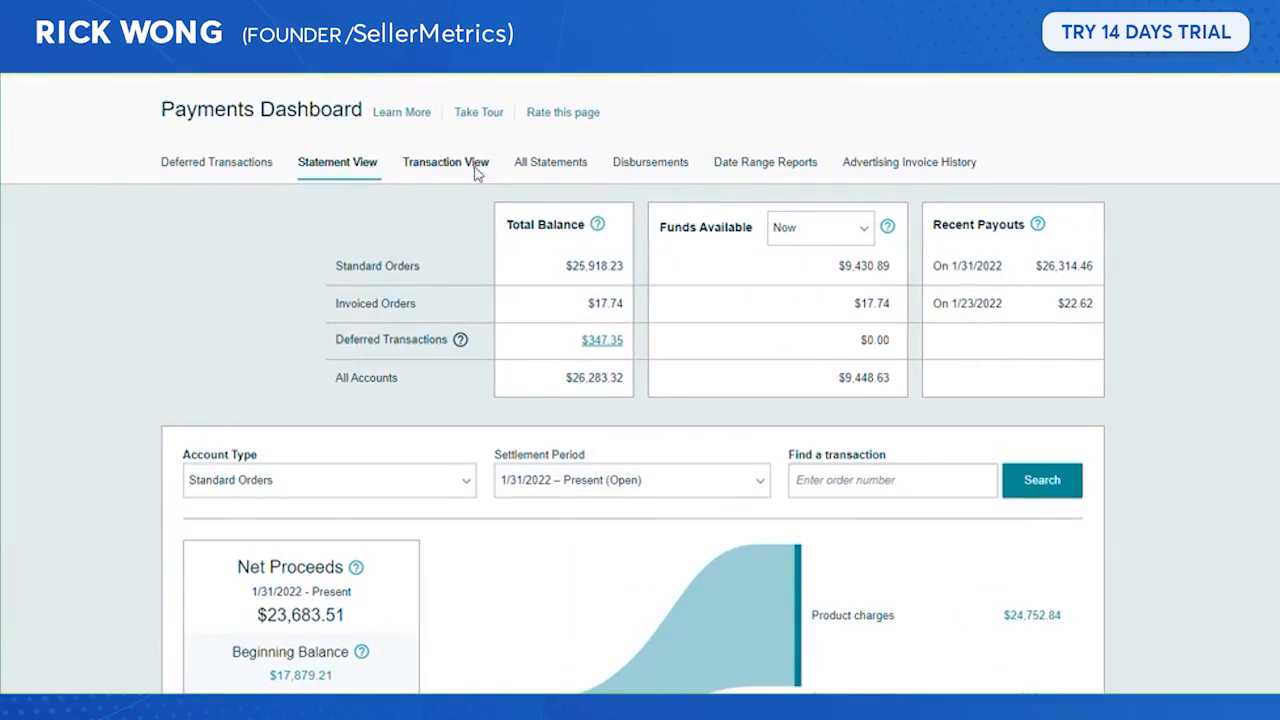
left_click(476, 172)
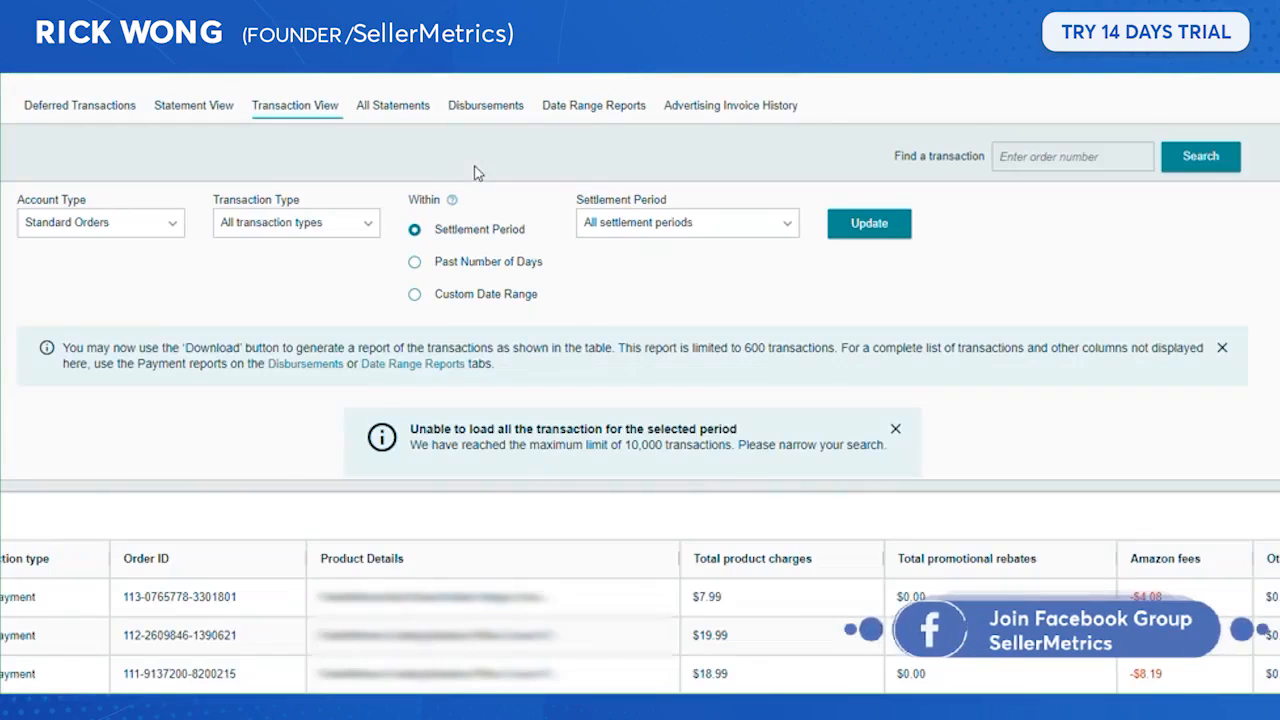
- Filter the transactions to type Refund and set a custom date range starting 08/09/2021, taken from the Refunds Initiated start date
left_click(360, 222)
left_click(257, 346)
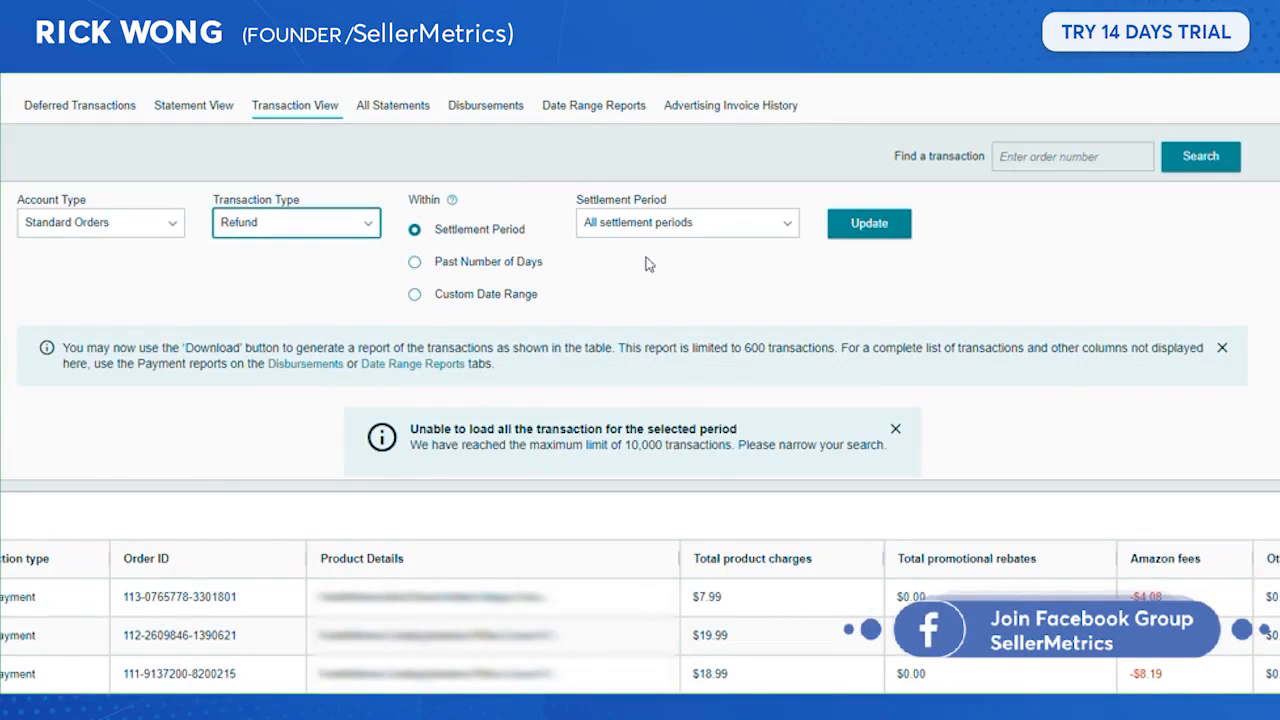
left_click(414, 294)
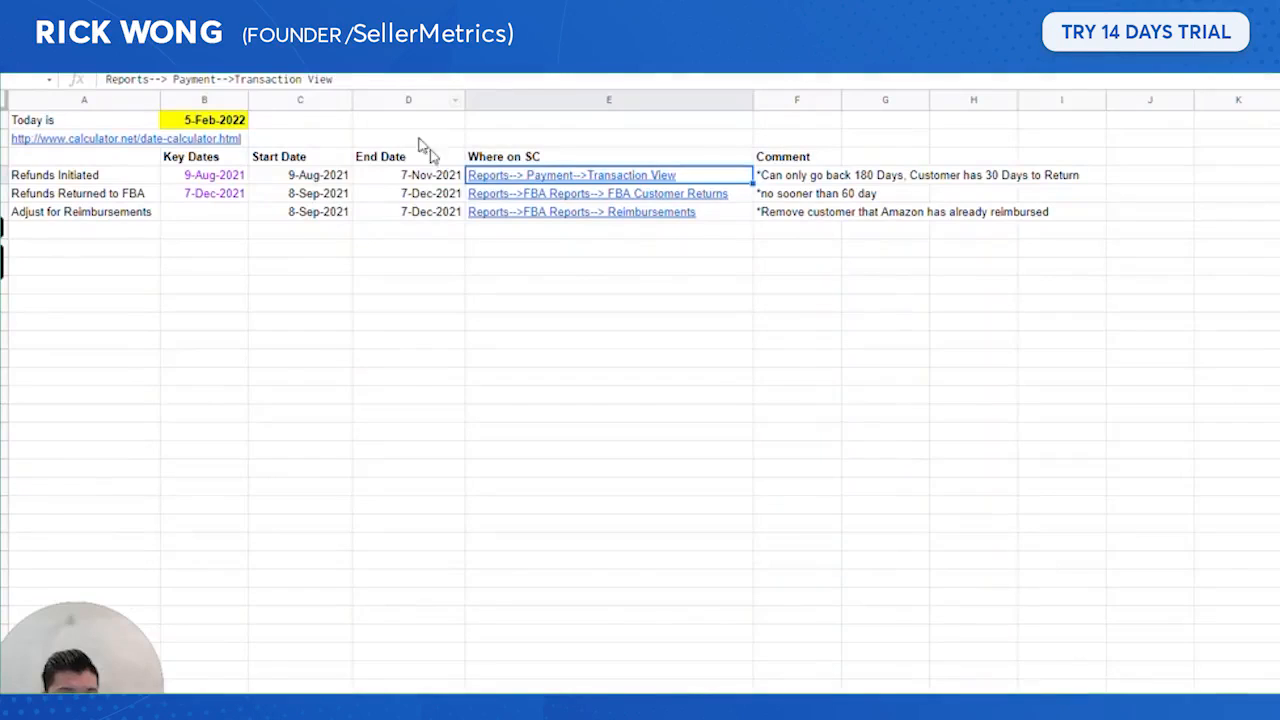
left_click(400, 177)
key("Left")
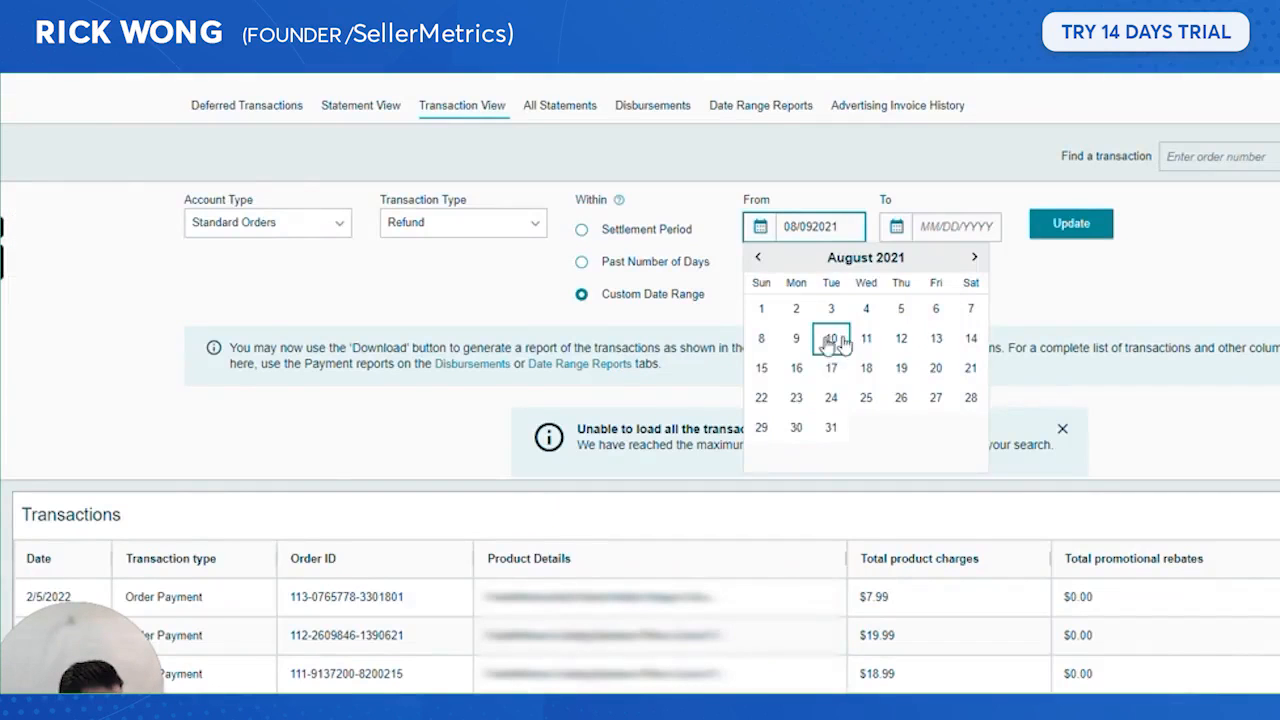
left_click(829, 337)
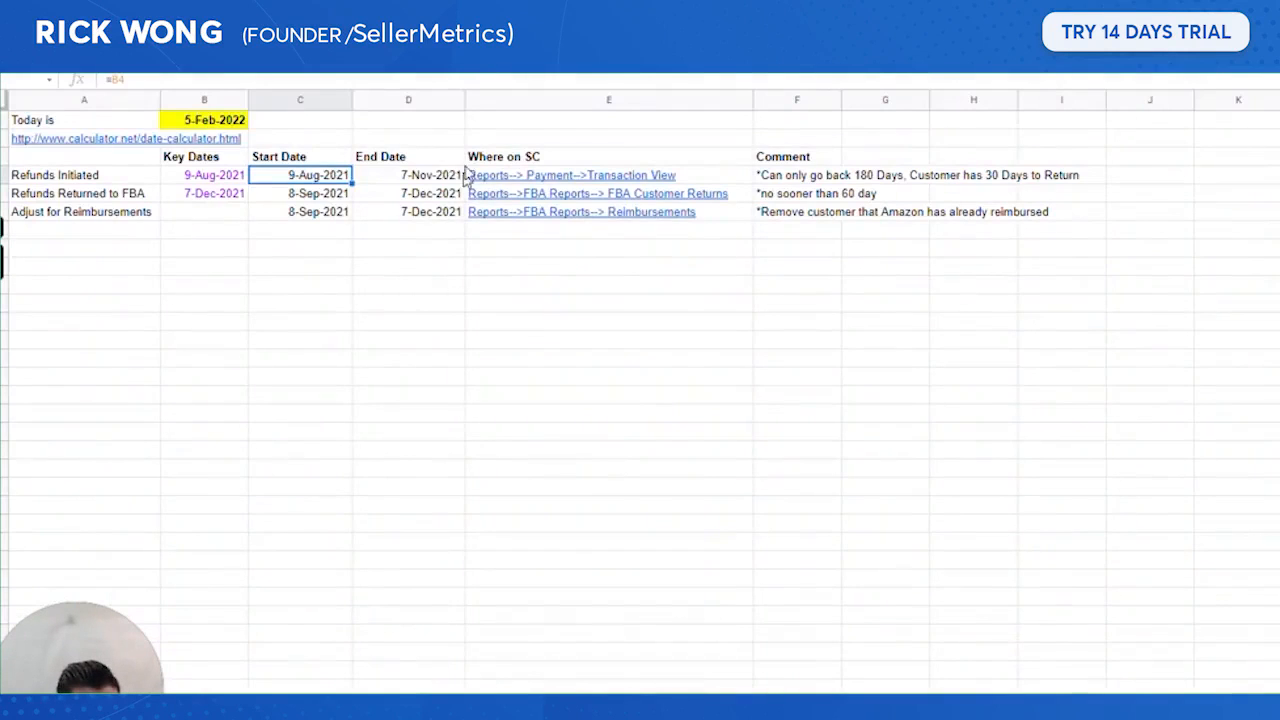
- Set the refund transactions' end date to 11/07/2021, following the Refunds Initiated row, and update the transaction list
left_click(403, 174)
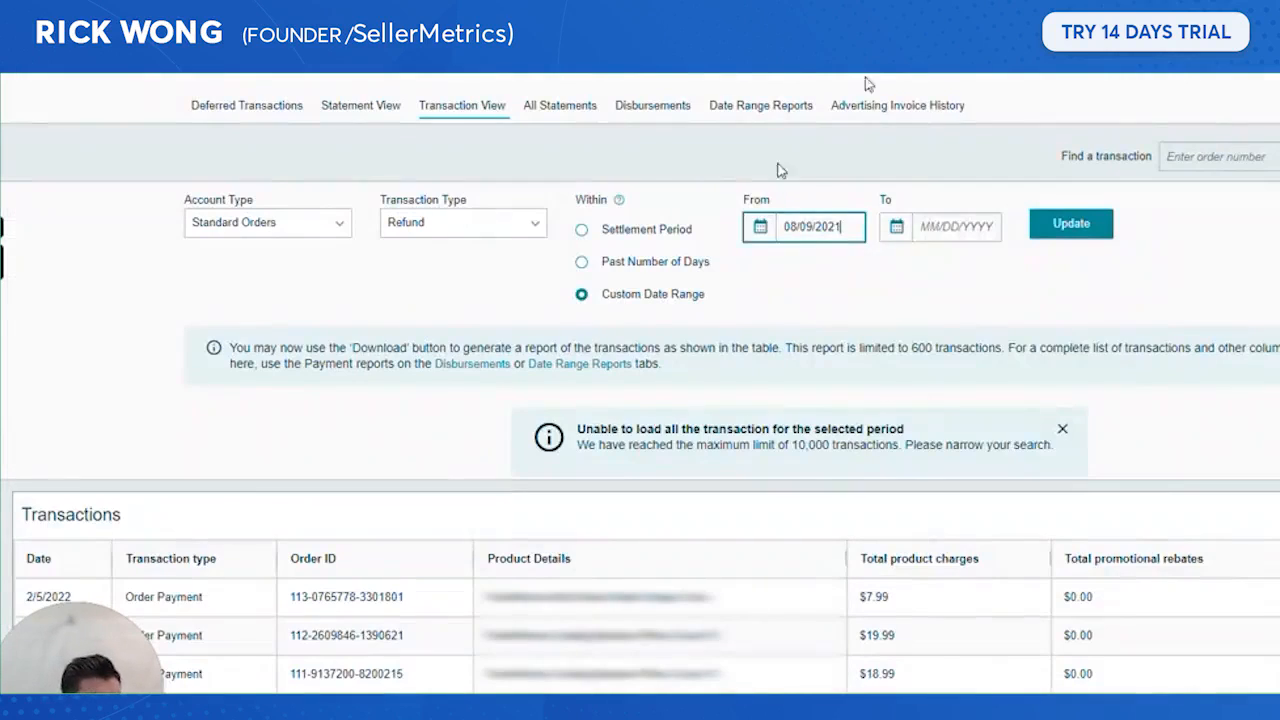
left_click(896, 226)
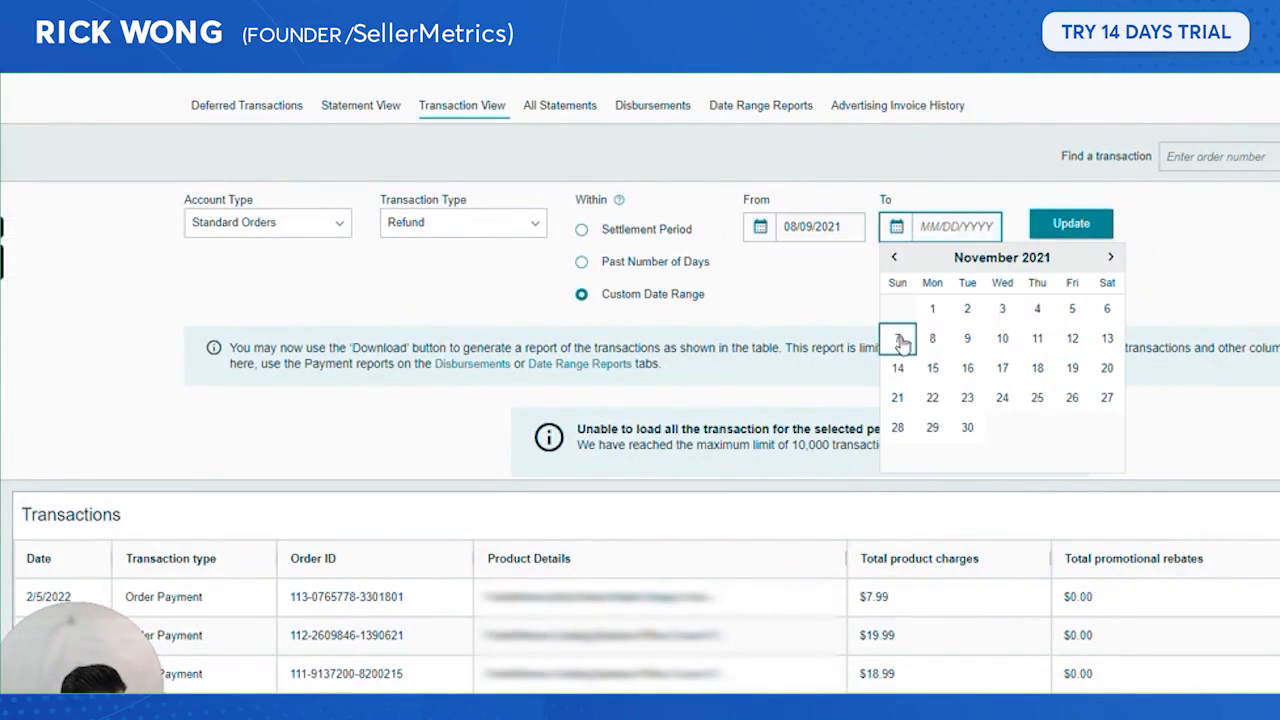
left_click(898, 339)
left_click(1077, 223)
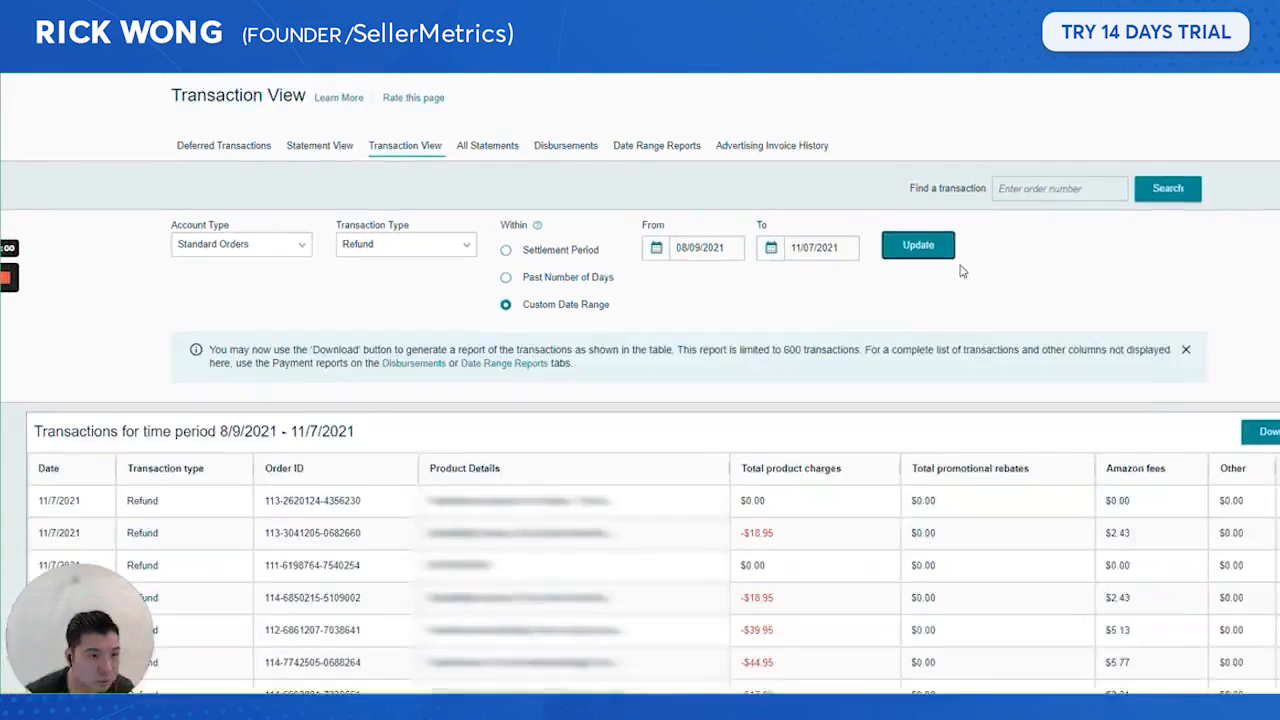
- Look through the refund transactions for 8/9/2021 - 11/7/2021 and download them as a CSV file
scroll(1038, 310, "down", 2)
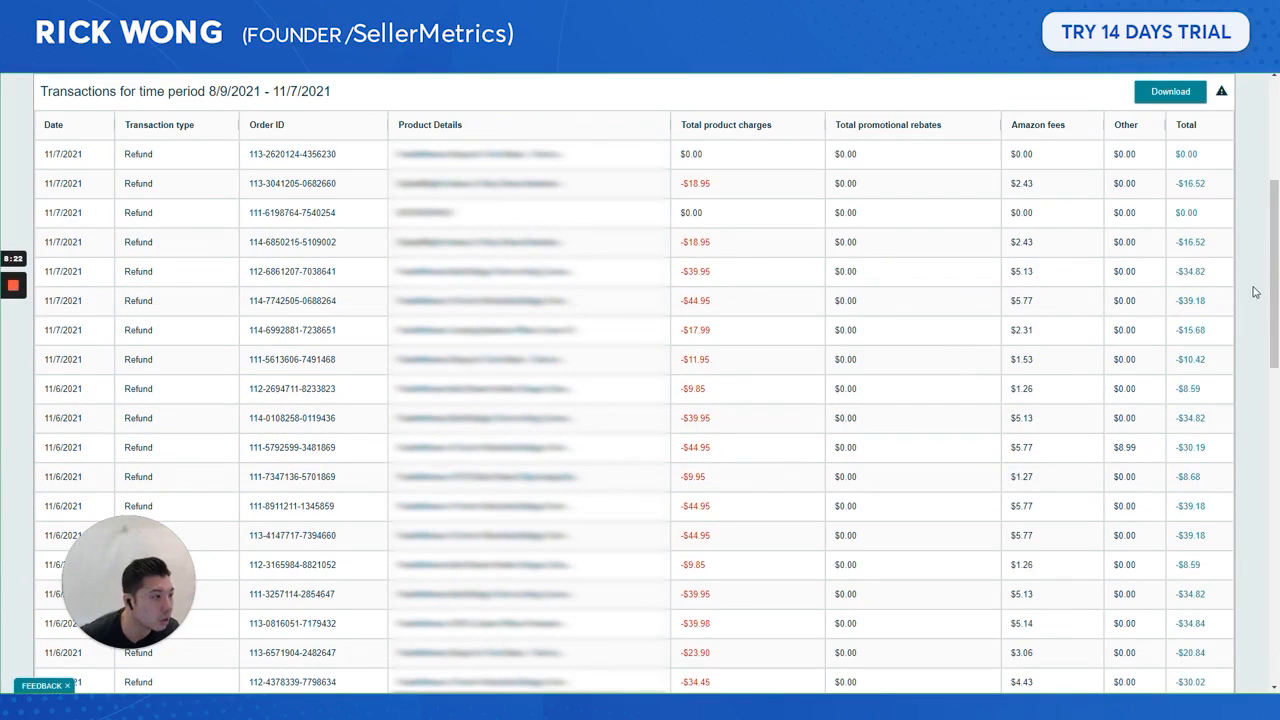
scroll(1270, 288, "up", 2)
left_click(1170, 261)
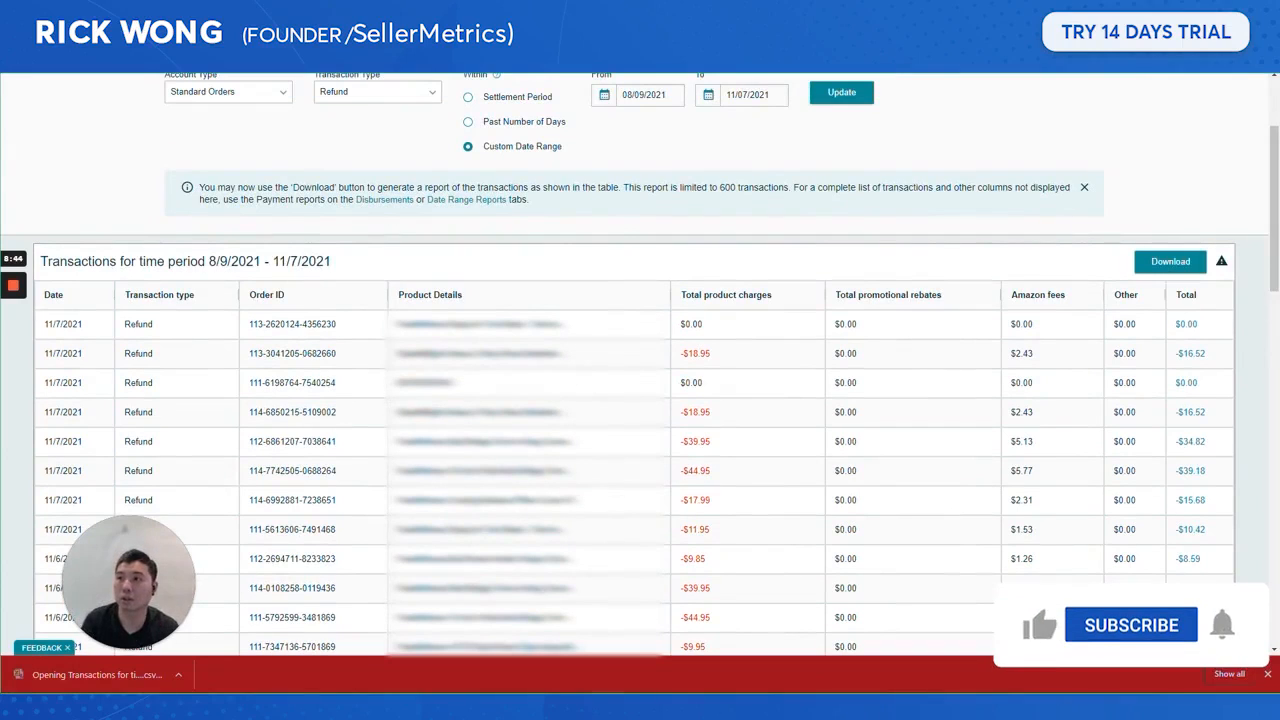
- Select the full refund data with its header row in the exported file in Excel for copying
left_click_drag(563, 222, 508, 119)
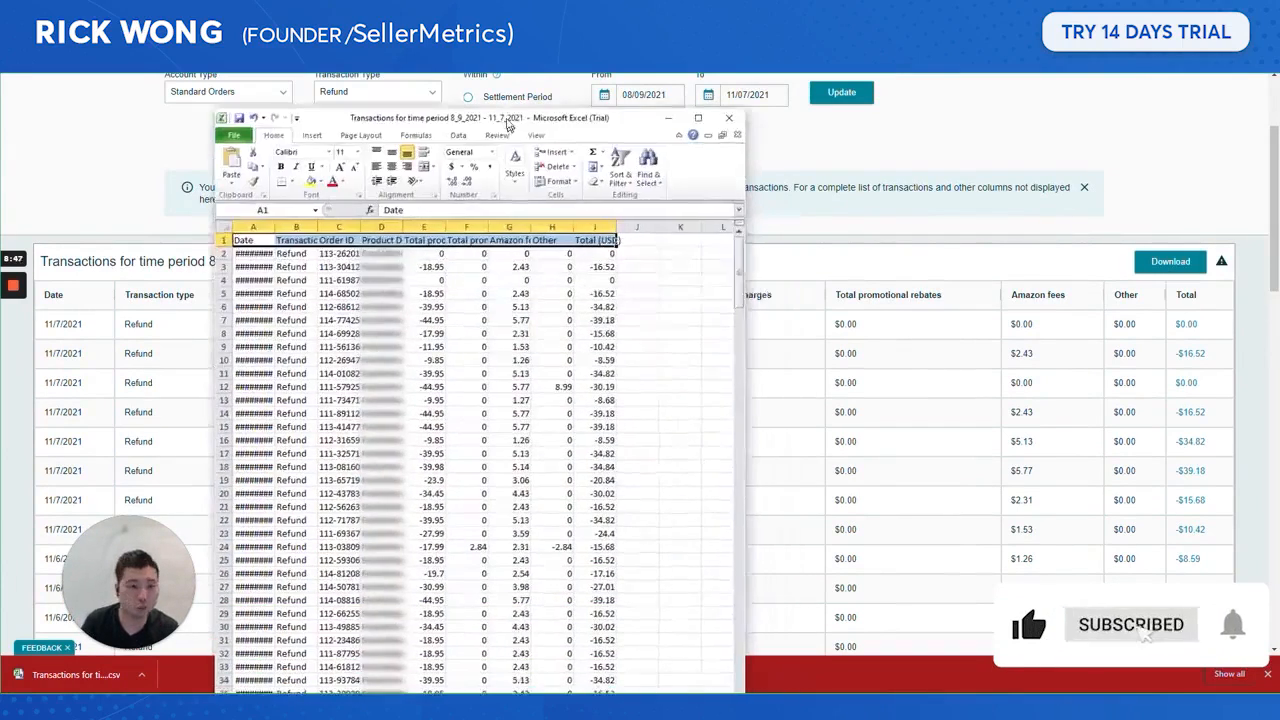
key("ctrl+shift+Right")
key("ctrl+shift+Down")
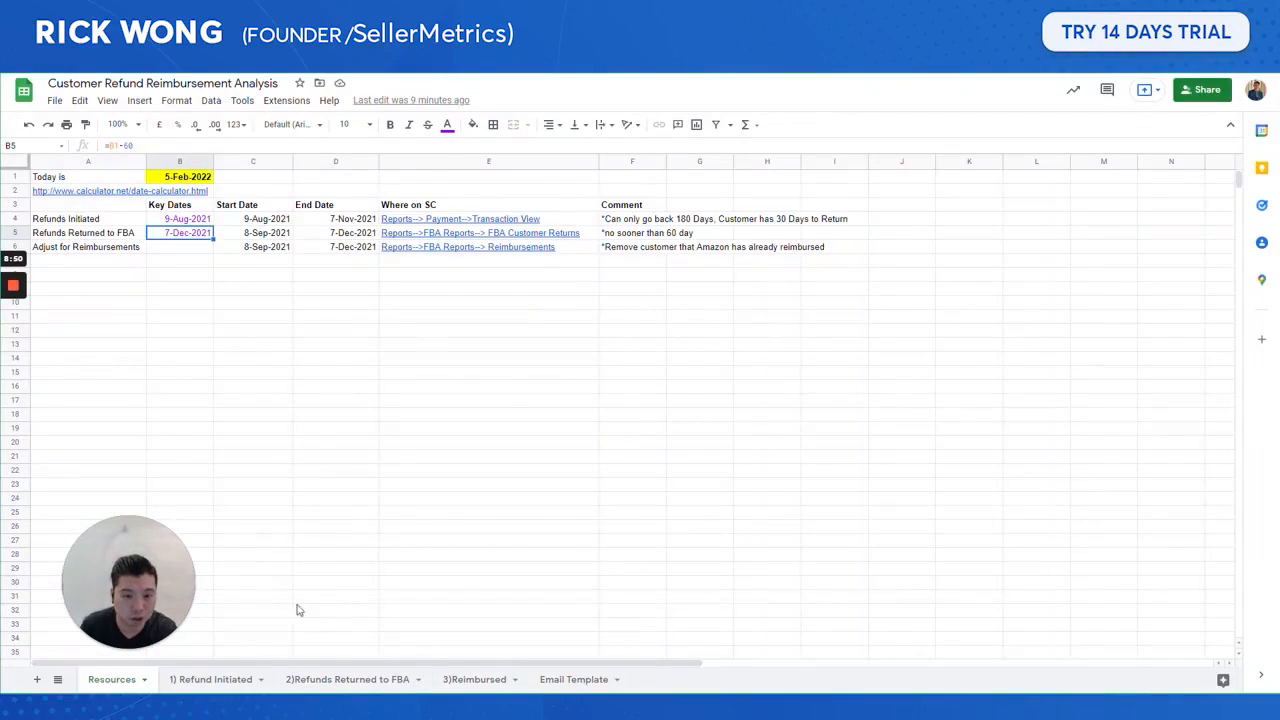
- Paste the exported refund transactions as values only into the 1) Refund Initiated sheet of the Customer Refund Reimbursement Analysis, starting at A1
left_click(210, 679)
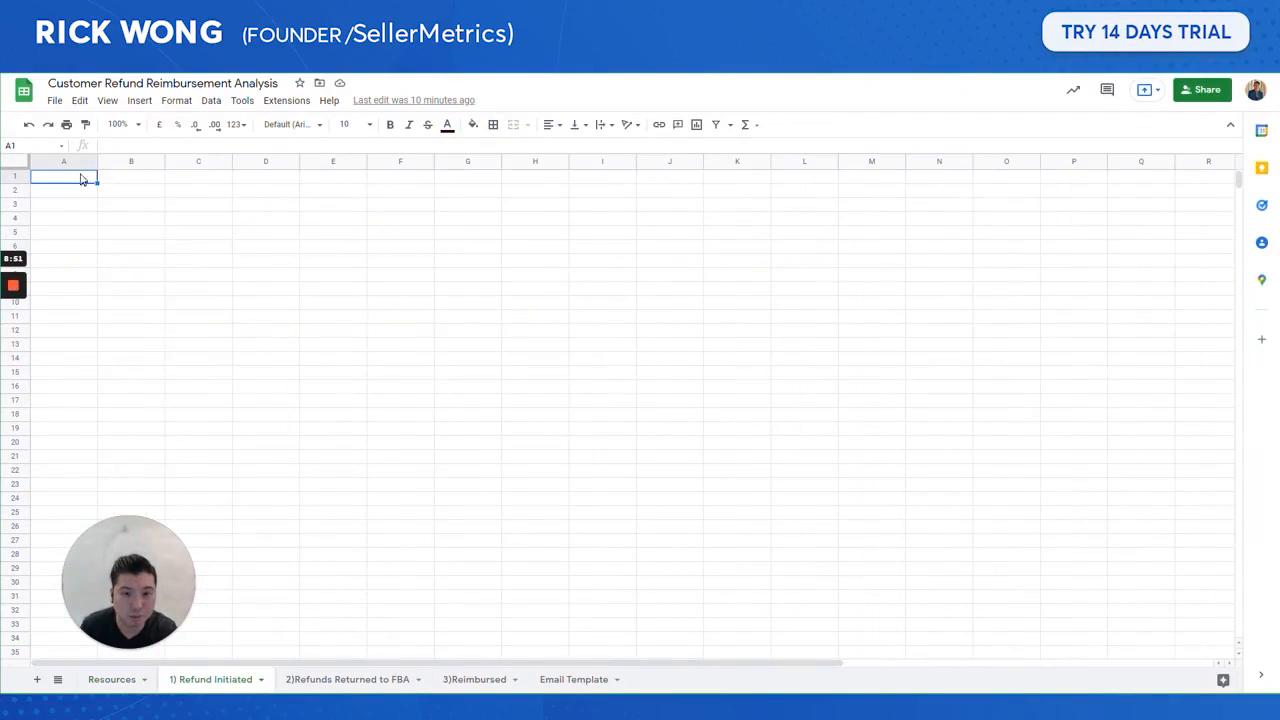
right_click(84, 176)
mouse_move(183, 251)
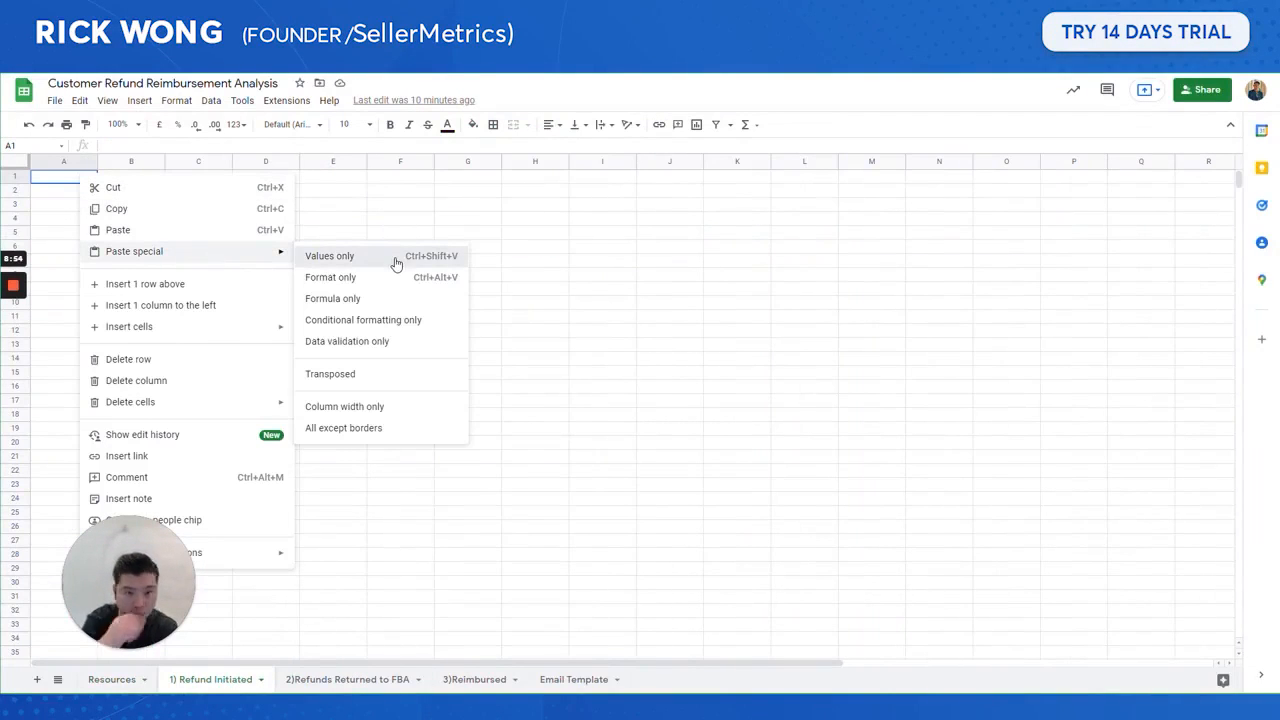
left_click(396, 263)
left_click(400, 232)
left_click(408, 418)
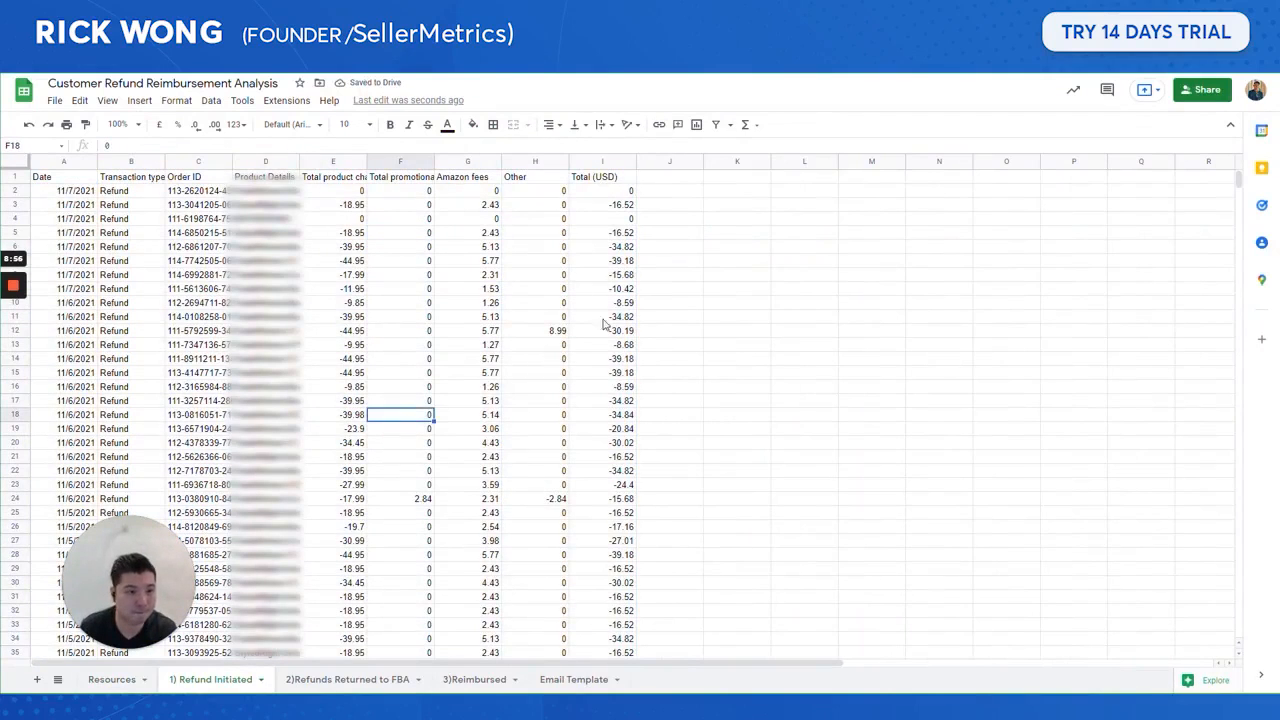
- Select all Product Details entries to check how many refund rows were pasted
left_click(300, 204)
key("ctrl+shift+Down")
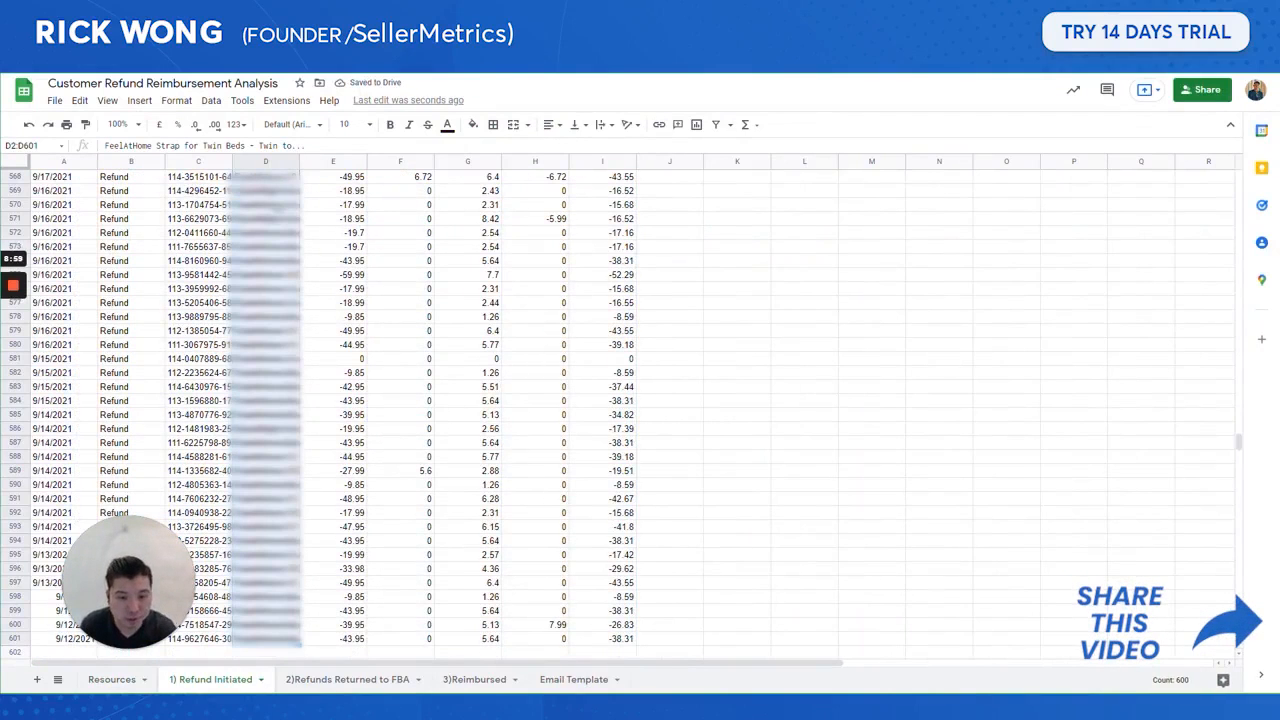
left_click_drag(1238, 442, 1208, 108)
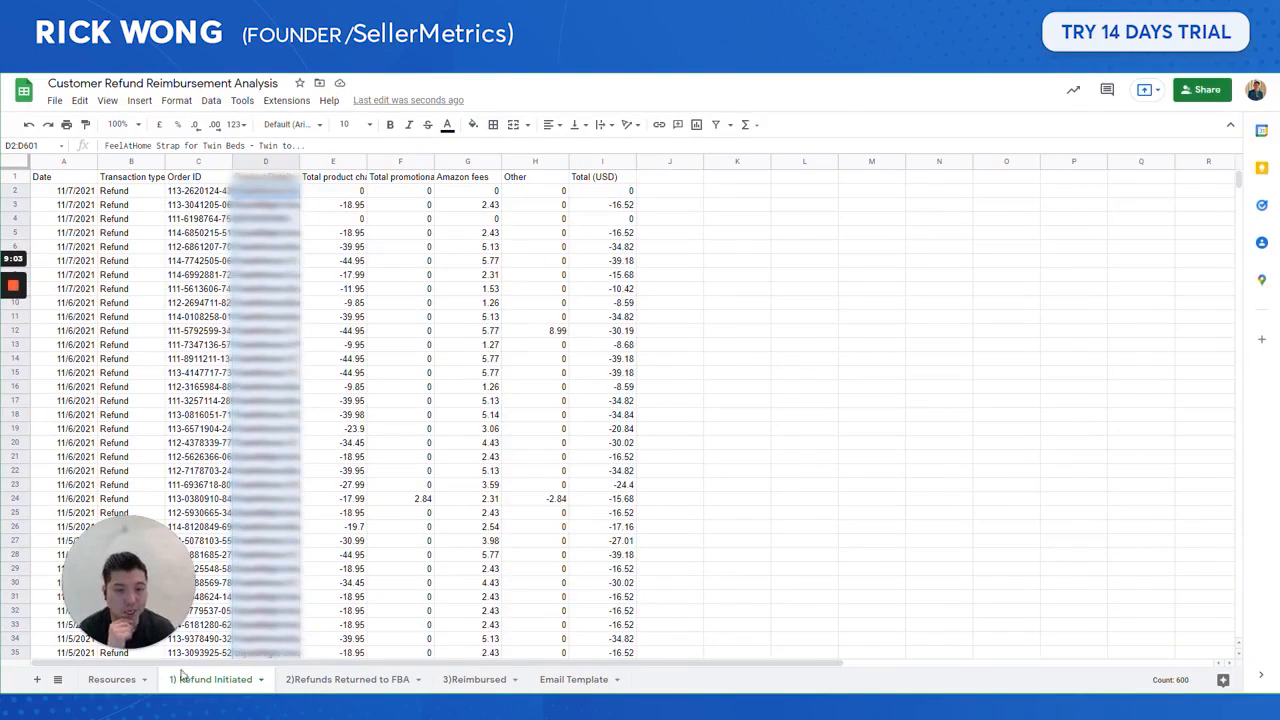
- Locate the FBA Customer Returns link on the Resources sheet and check the 2)Refunds Returned to FBA sheet
left_click(114, 680)
mouse_move(411, 236)
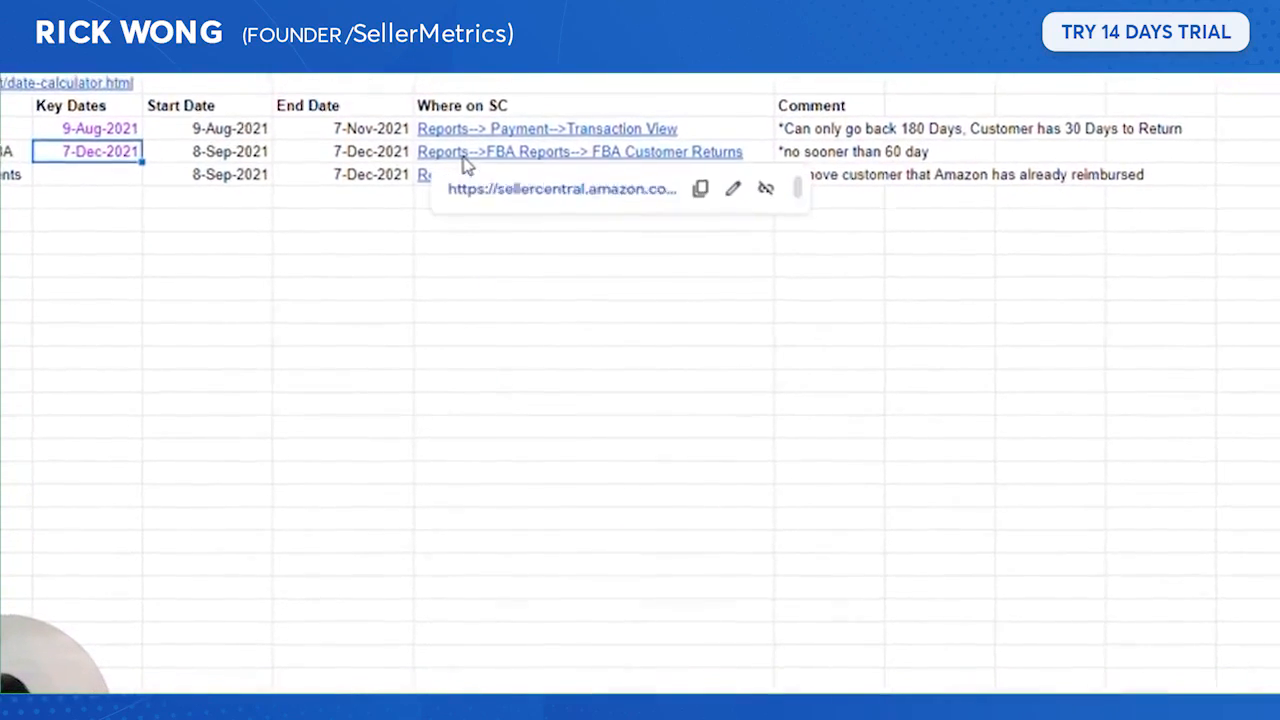
left_click(463, 158)
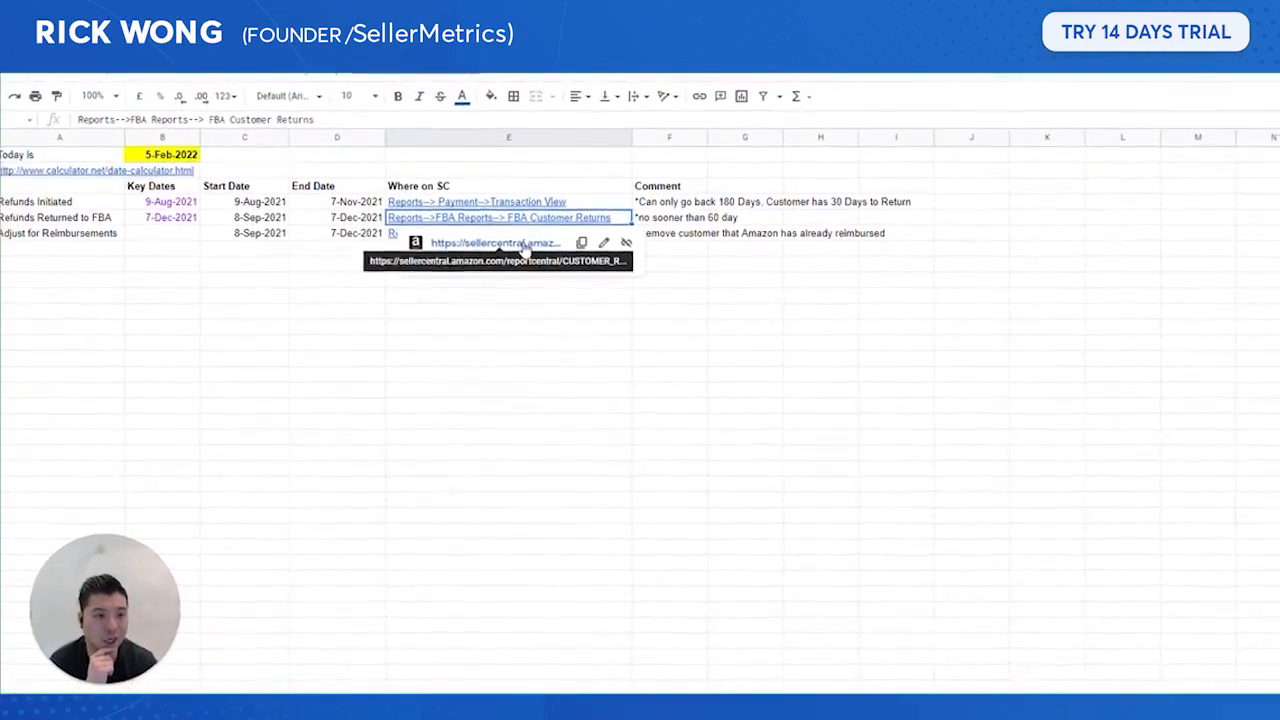
left_click(212, 679)
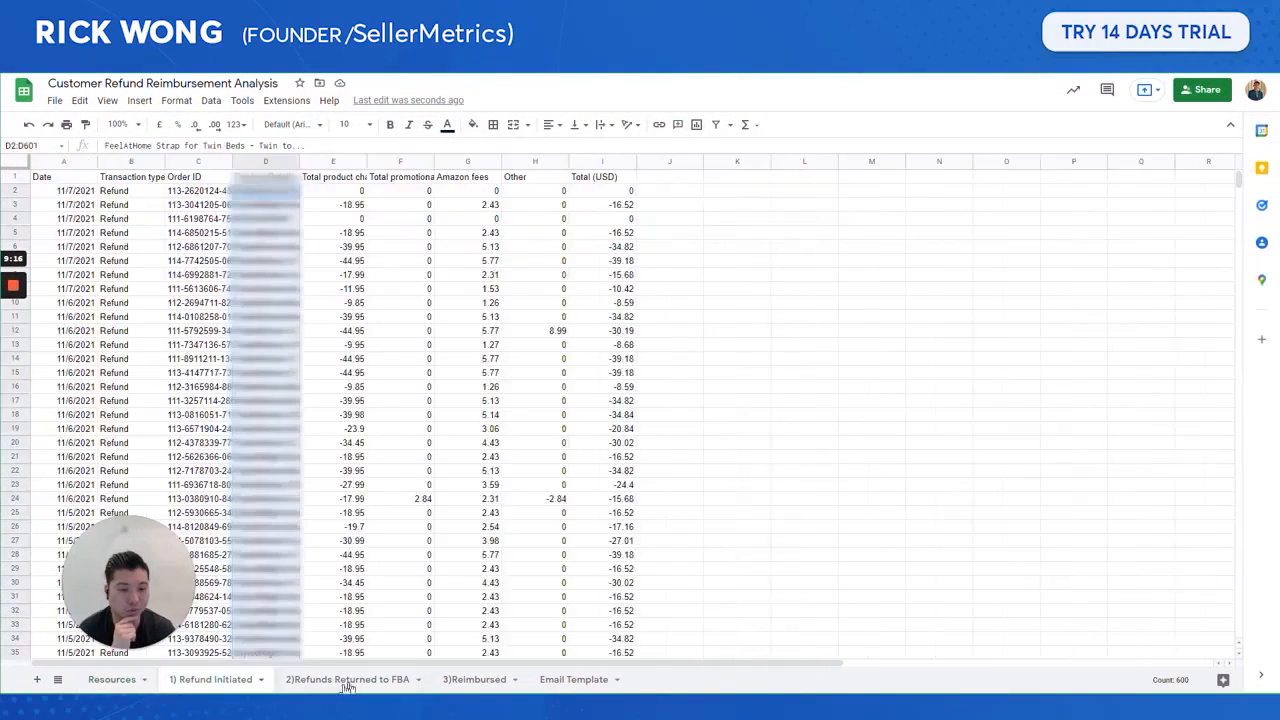
left_click(348, 679)
left_click(115, 679)
- Switch to the Amazon Fulfillment Reports in Seller Central and open the download view of the FBA customer returns report
key("ctrl+Tab")
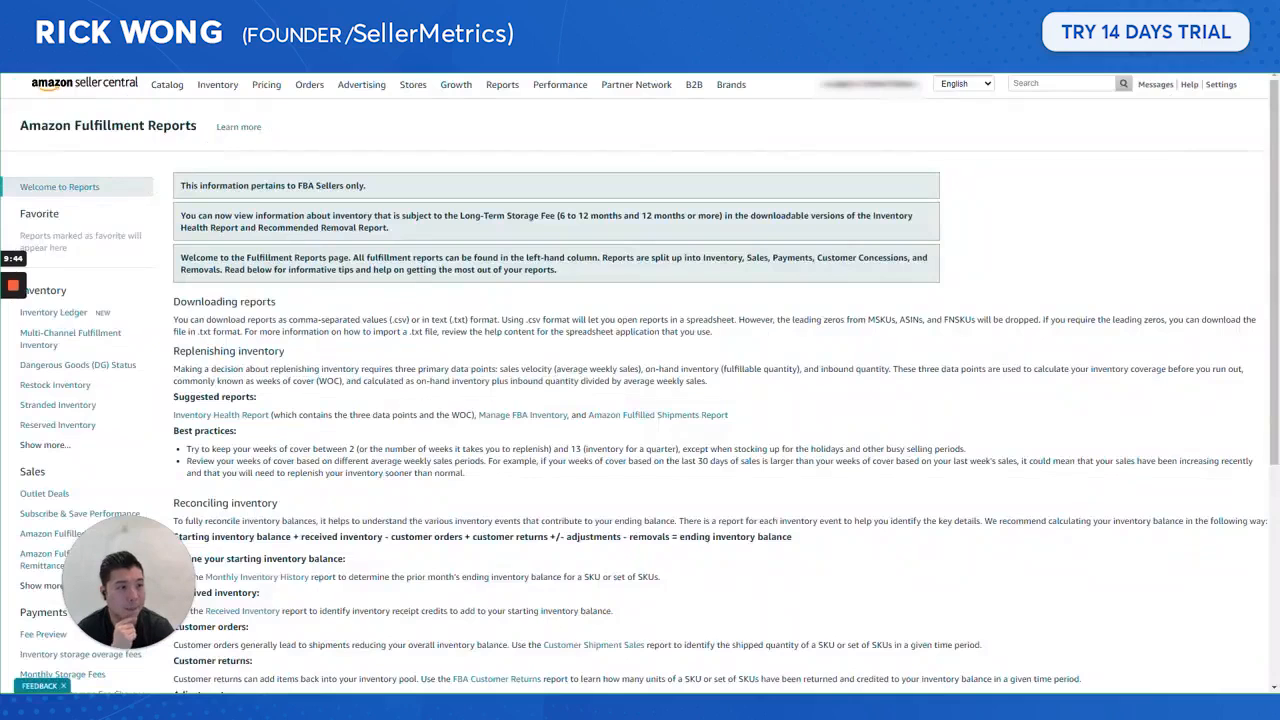
scroll(120, 402, "down", 10)
scroll(120, 402, "down", 1)
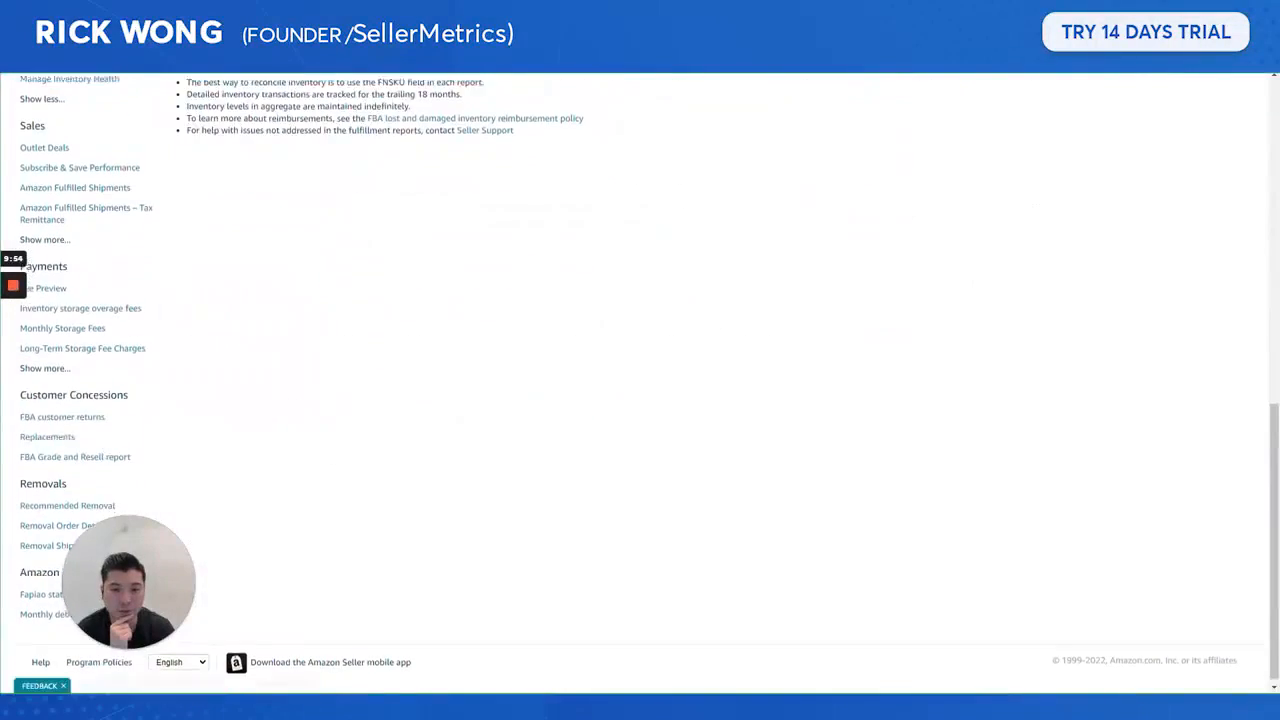
left_click(74, 412)
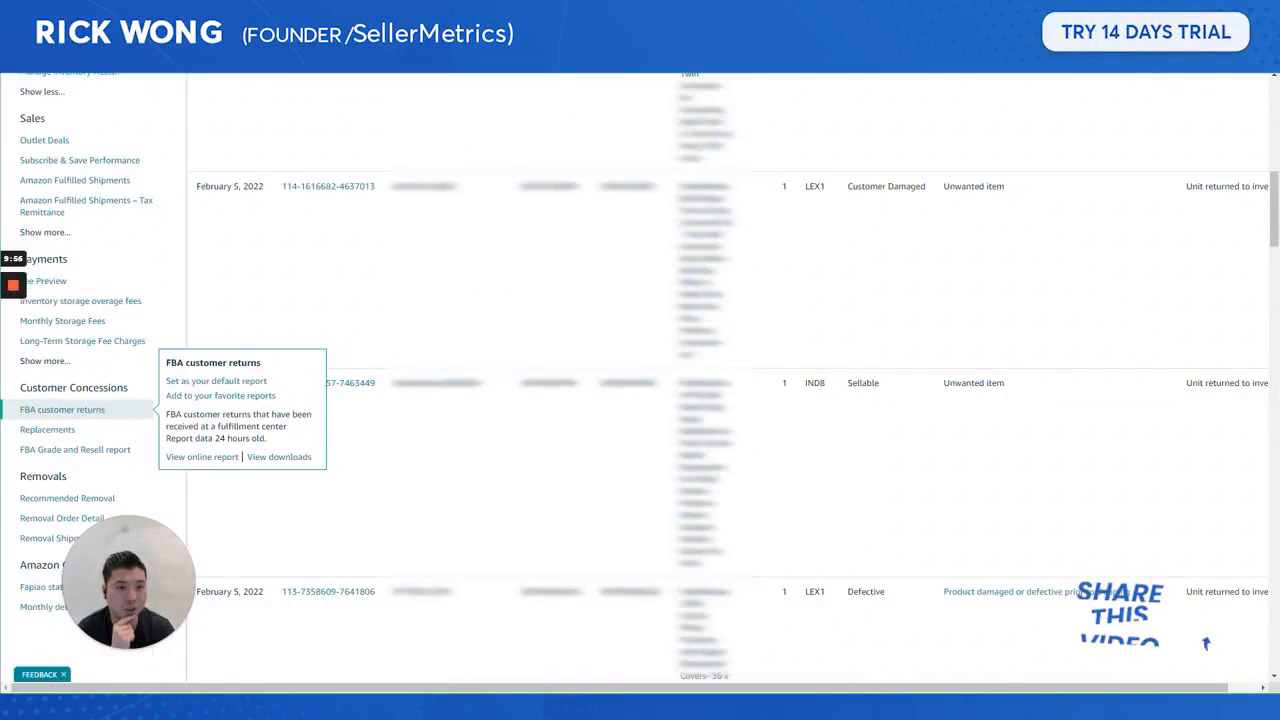
scroll(597, 387, "up", 15)
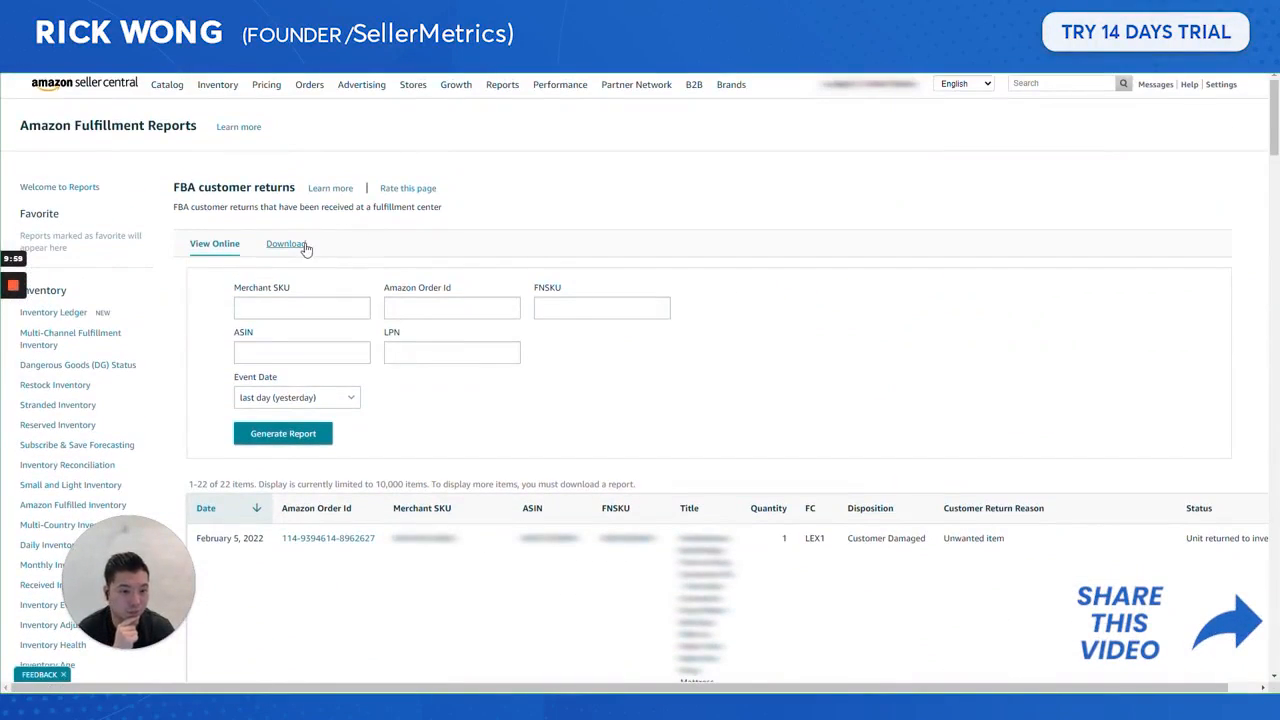
left_click(290, 244)
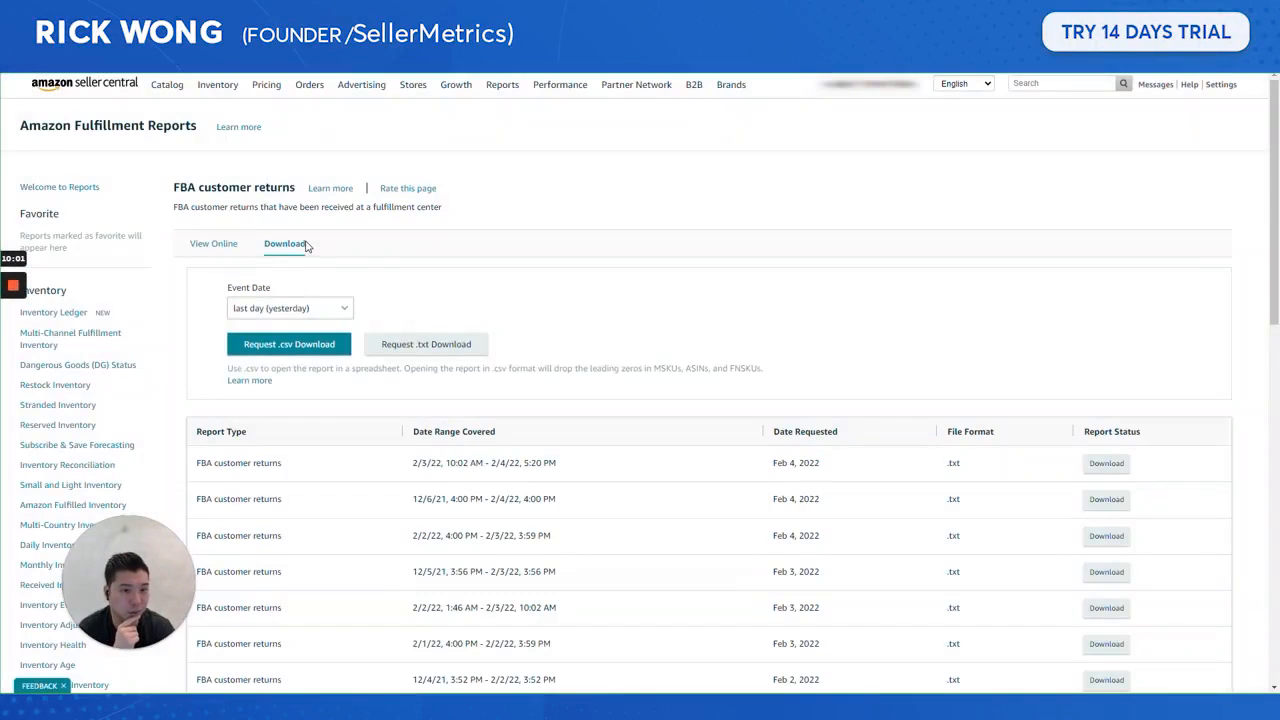
- Set the FBA customer returns report to exact dates starting 09/08/2021, matching the Refunds Returned to FBA start date
left_click(300, 308)
left_click(268, 450)
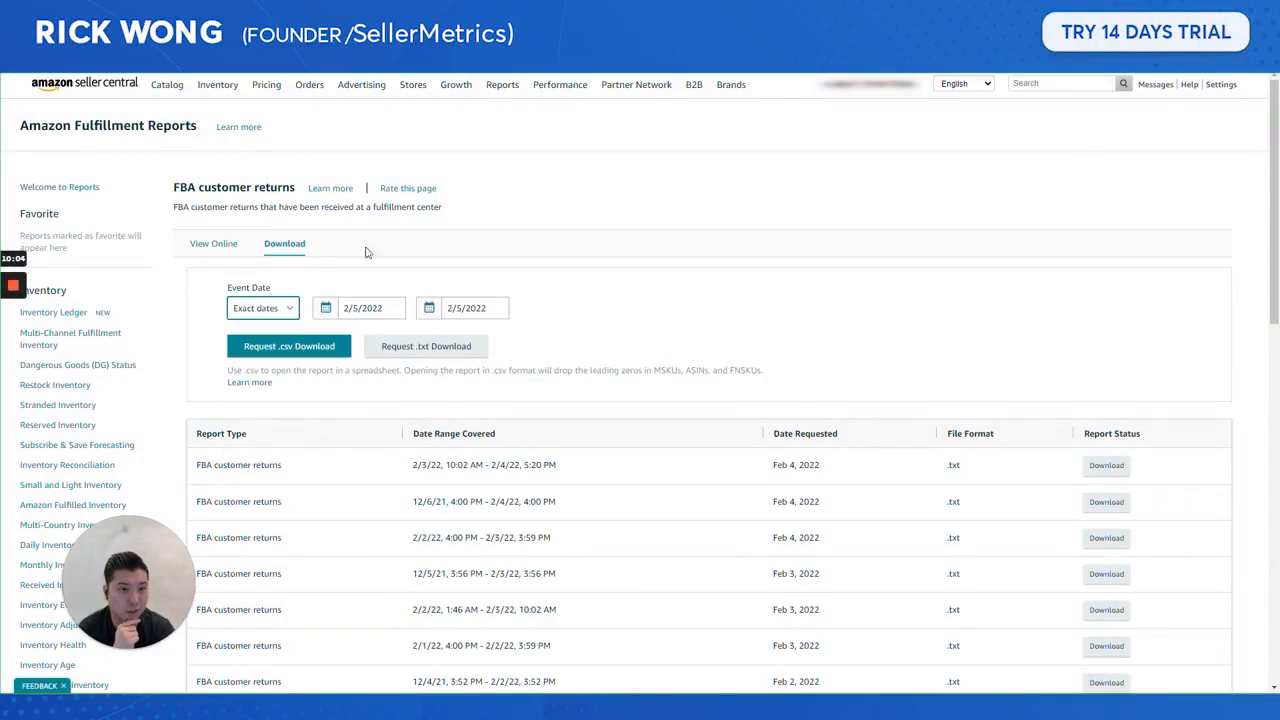
key("ctrl+shift+Tab")
left_click(262, 234)
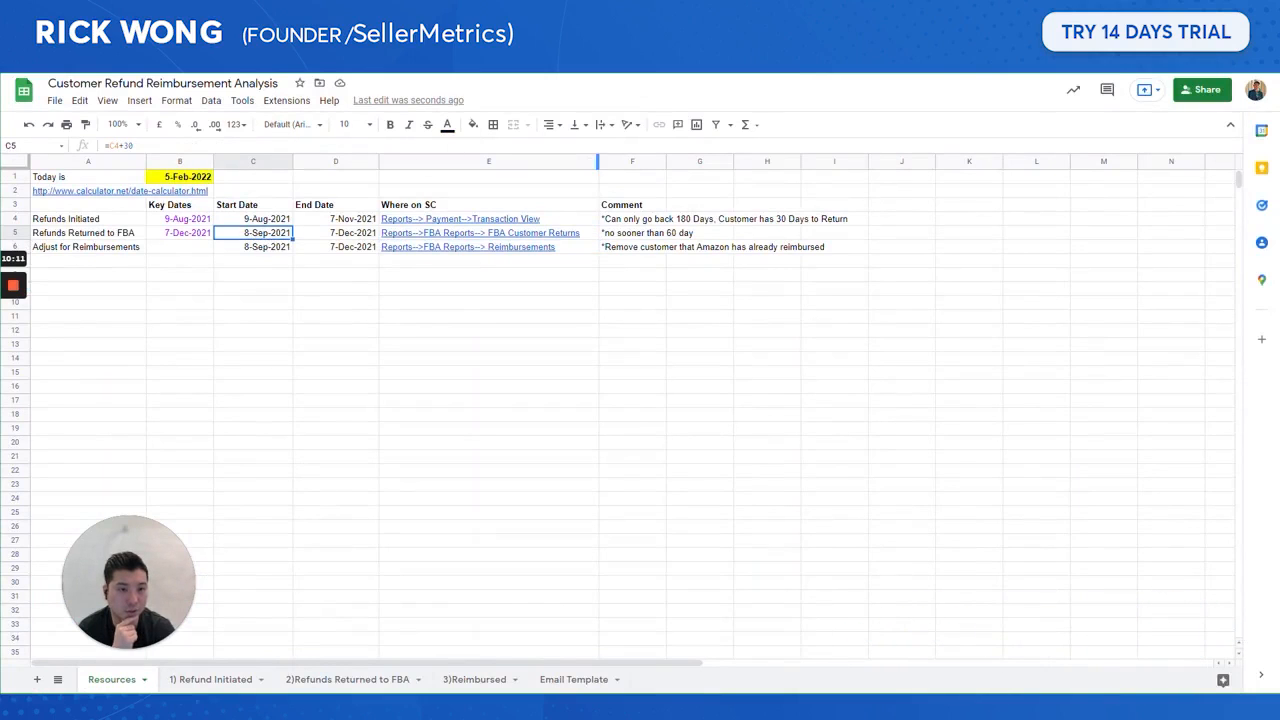
key("ctrl+Tab")
left_click(259, 296)
left_click(254, 317)
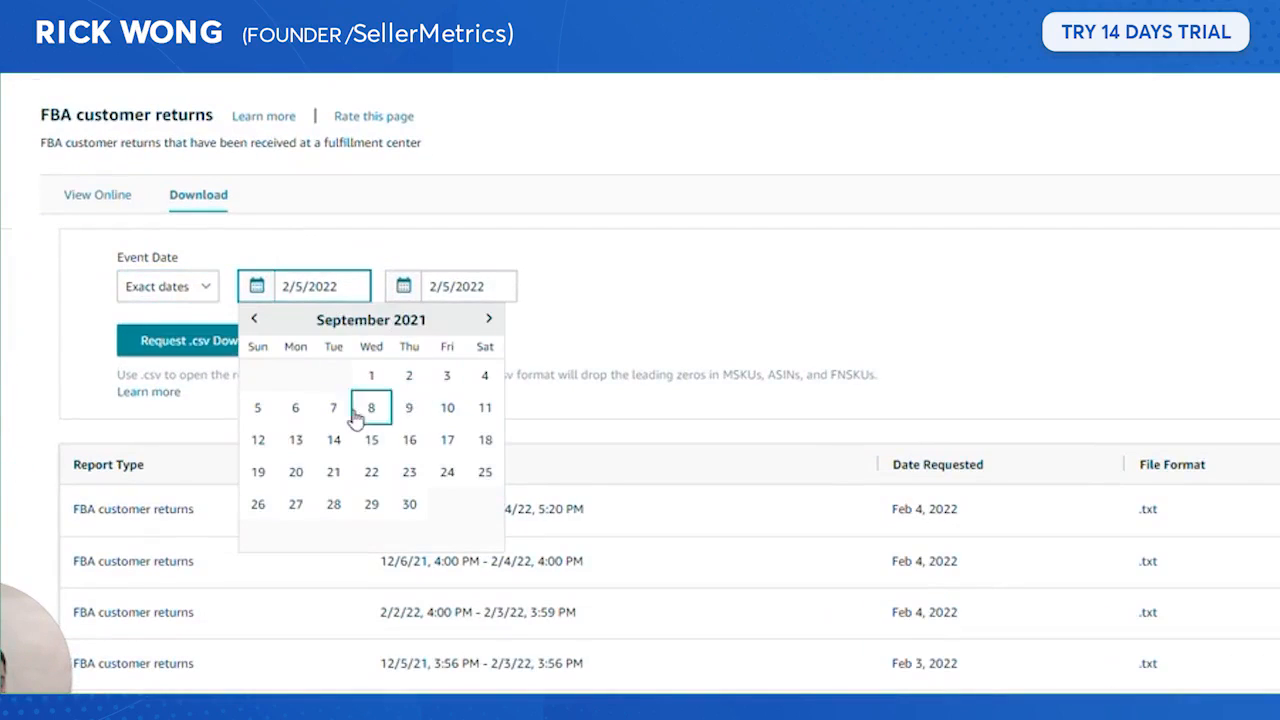
left_click(371, 406)
- Set the FBA customer returns report's end date to December 7, 2021 and request it as a .csv download
key("ctrl+shift+Tab")
key("ctrl+Tab")
left_click(403, 286)
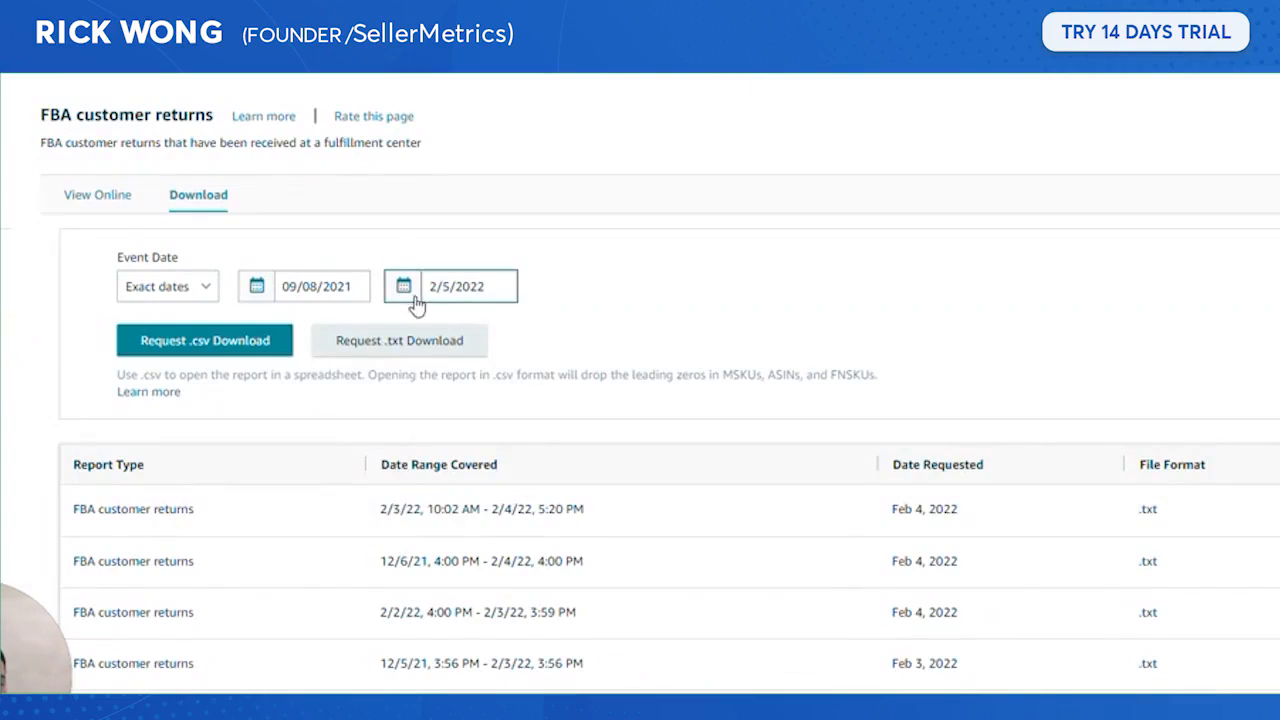
left_click(262, 320)
left_click(262, 320)
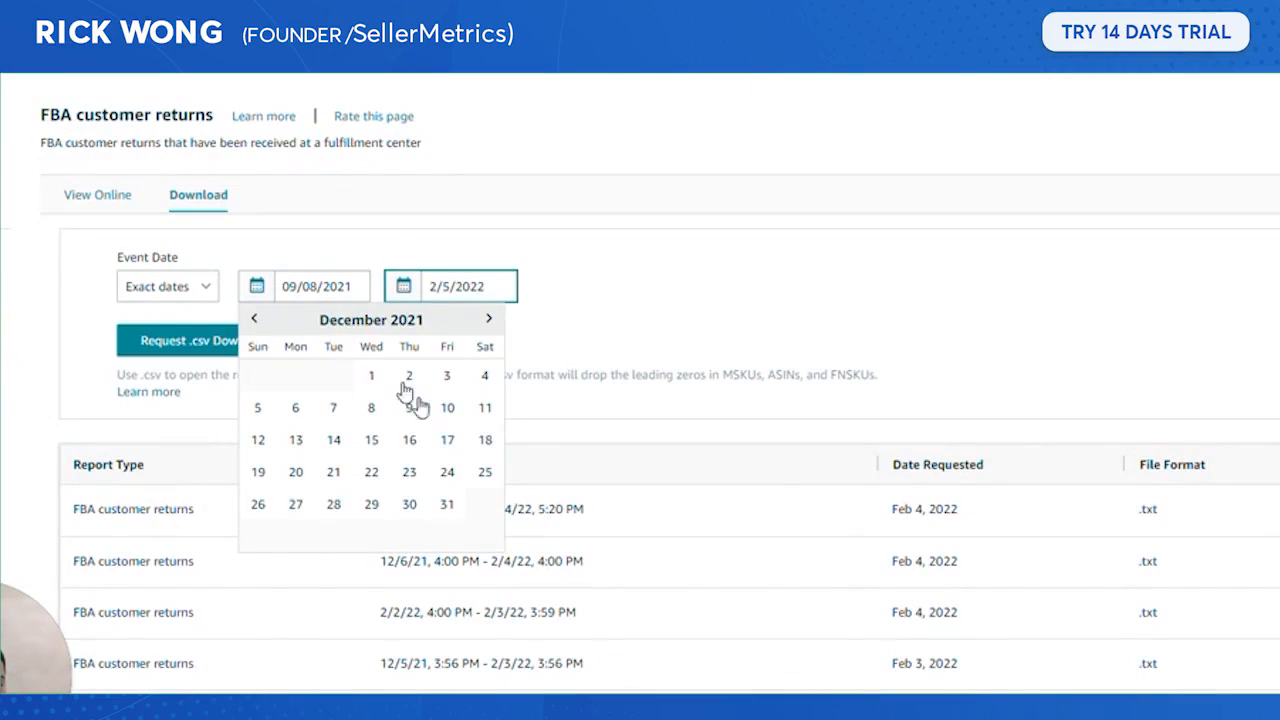
left_click(333, 407)
left_click(188, 342)
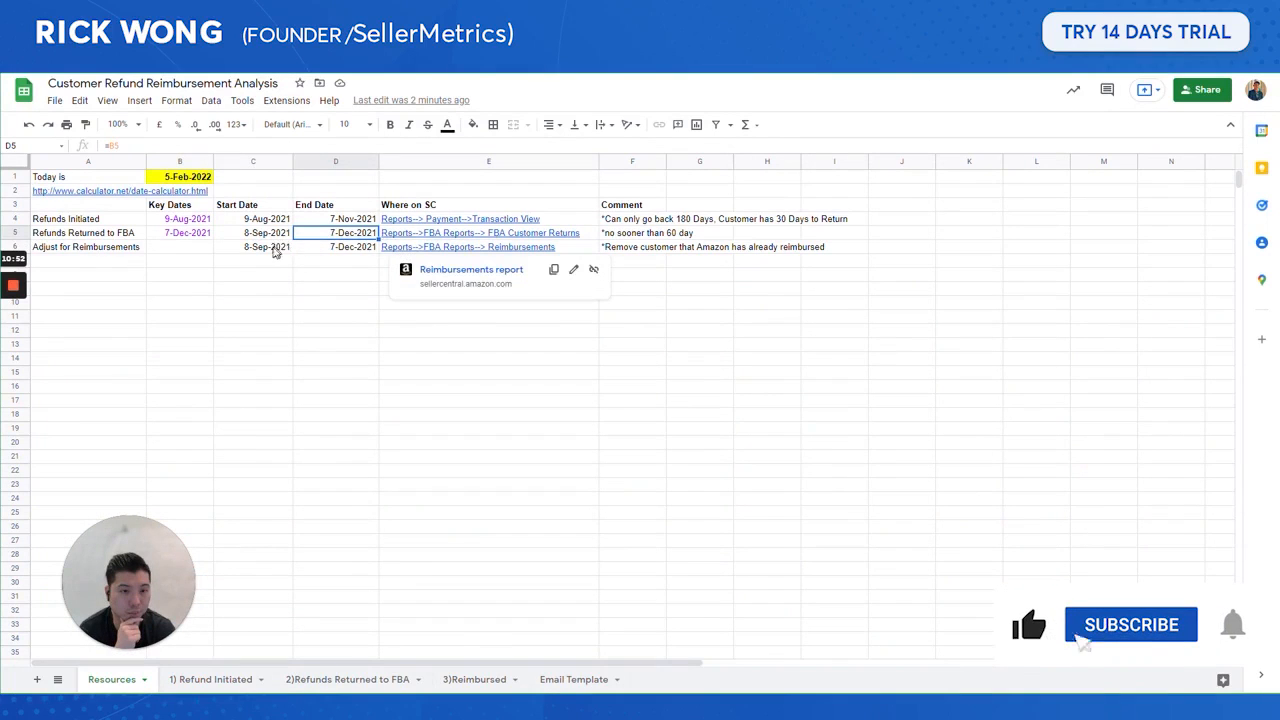
- Check the Adjust for Reimbursements dates in the spreadsheet and open its linked Reimbursements report in Seller Central
left_click_drag(273, 248, 333, 249)
left_click(442, 252)
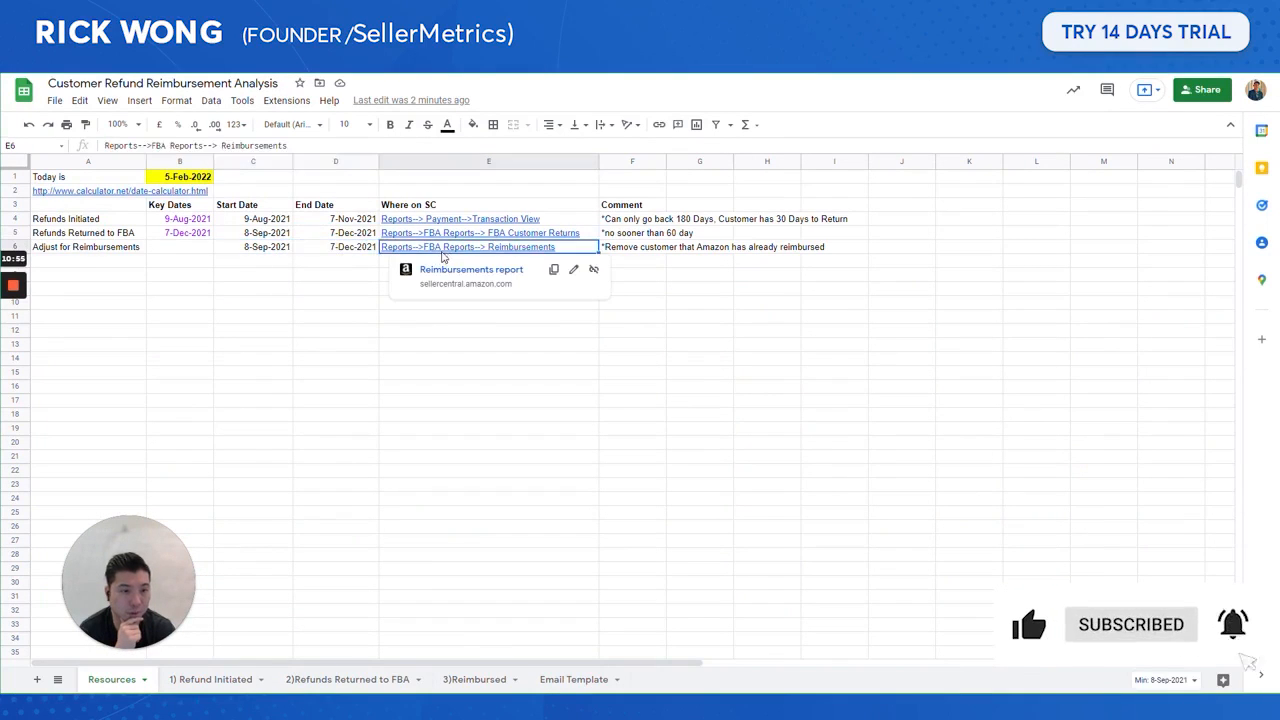
left_click(465, 270)
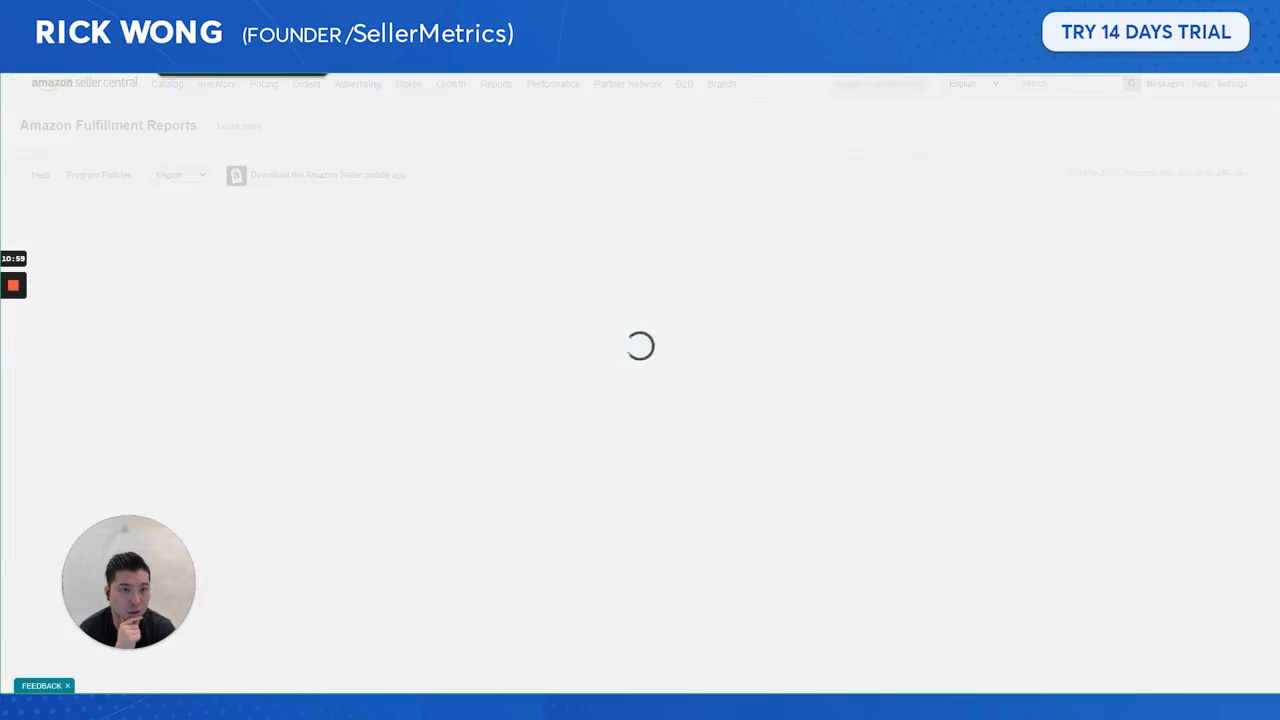
left_click(215, 12)
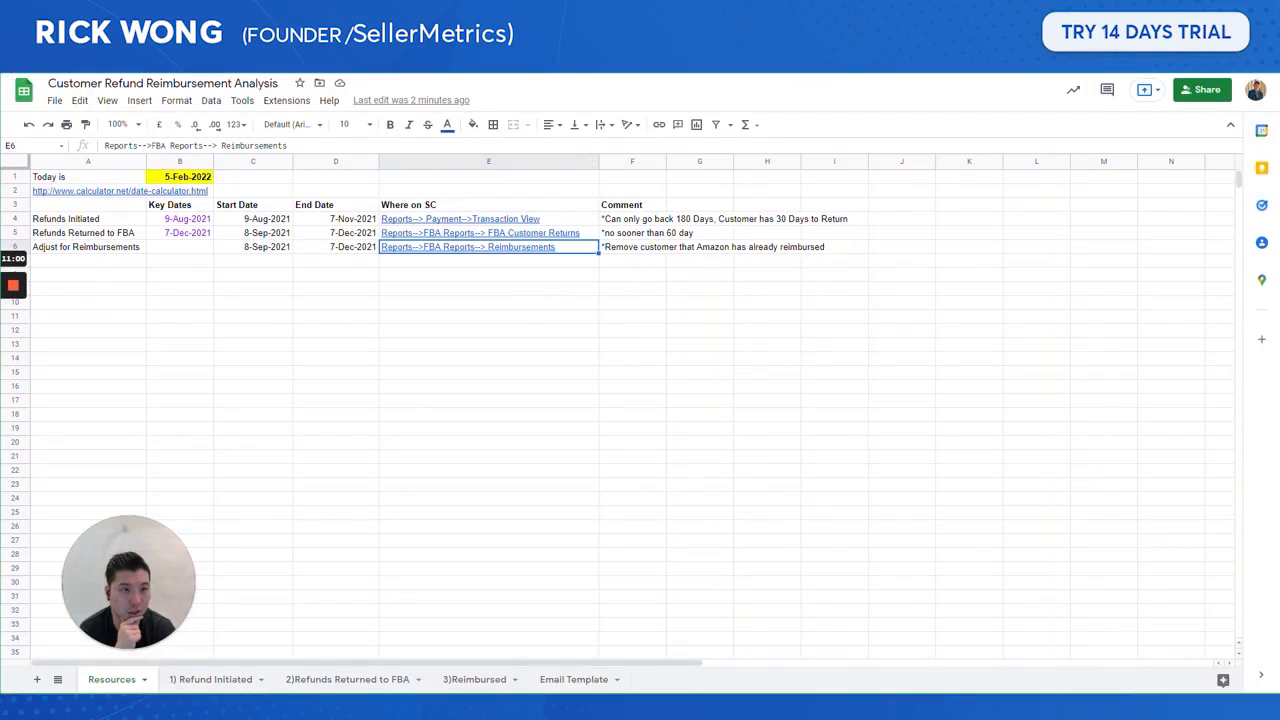
left_click(360, 12)
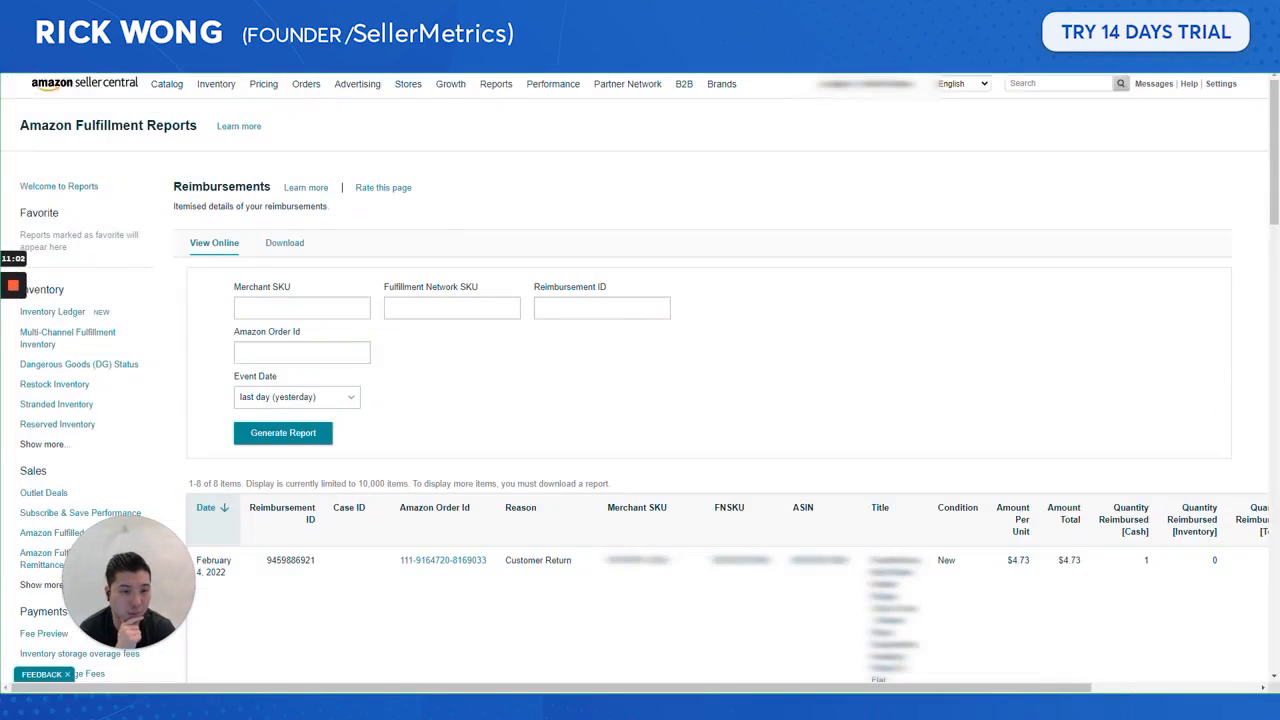
- Open the Reimbursements report's download view and set its event date option to exact dates
left_click(281, 247)
left_click(296, 311)
left_click(300, 449)
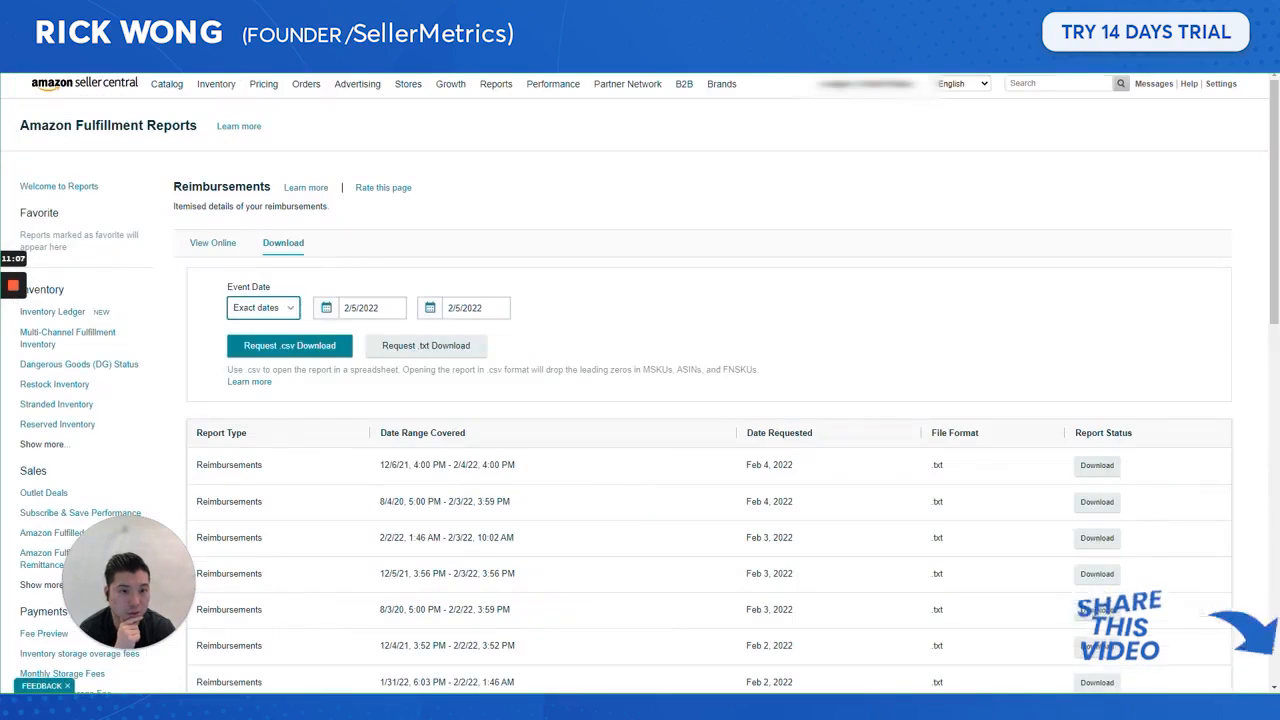
- Set the Reimbursements date range to 09/08/2021 through 12/07/2021 and request the report as a .csv download
left_click(328, 308)
left_click(326, 332)
left_click(326, 332)
left_click(326, 332)
left_click(326, 332)
left_click(326, 332)
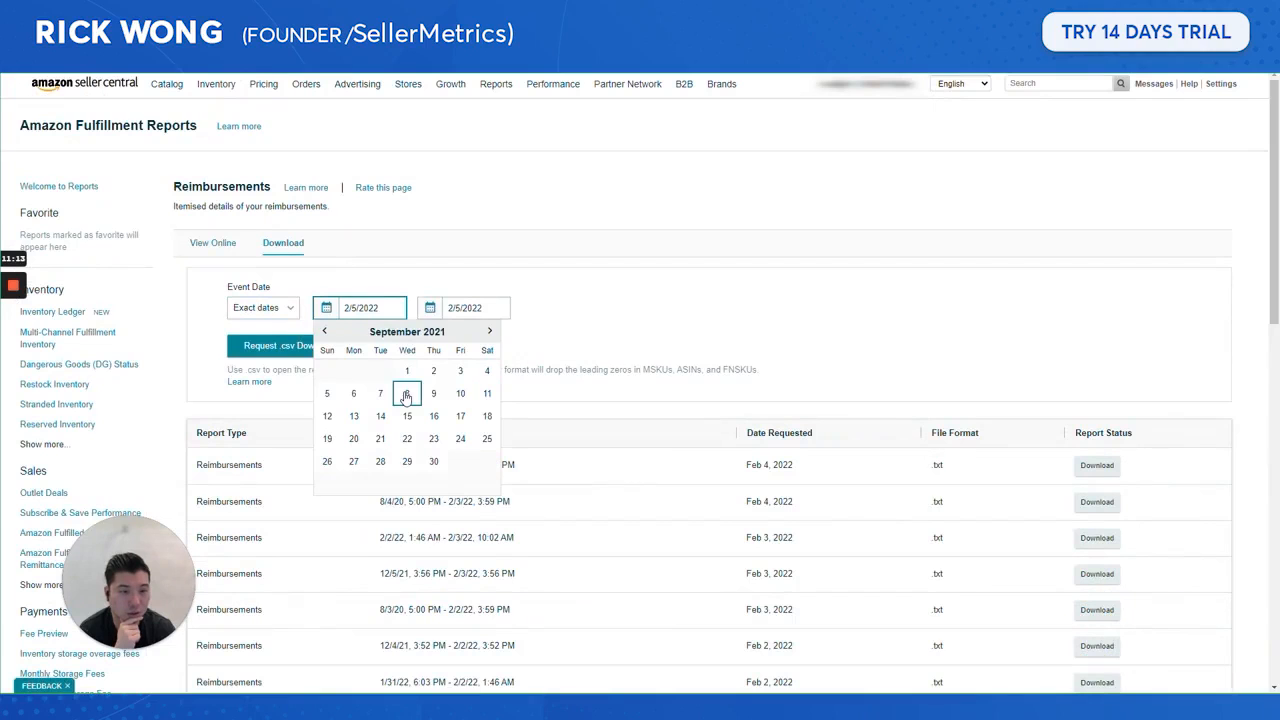
left_click(406, 395)
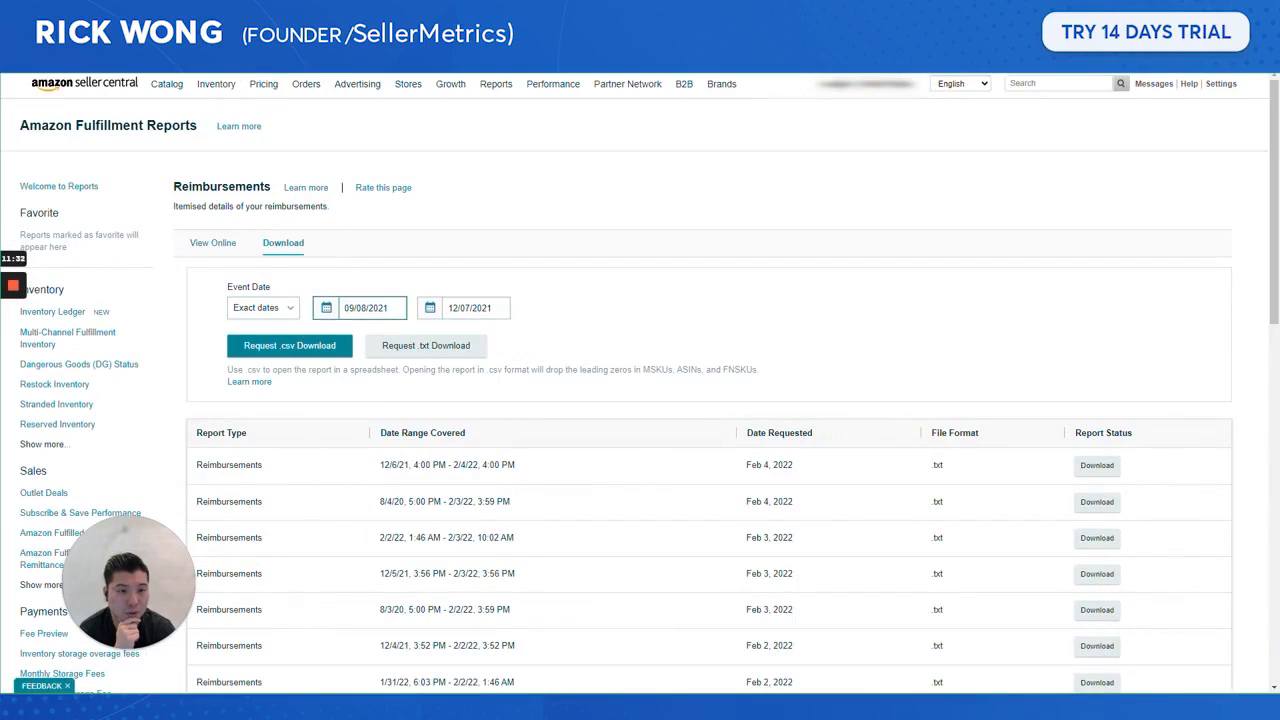
left_click(337, 347)
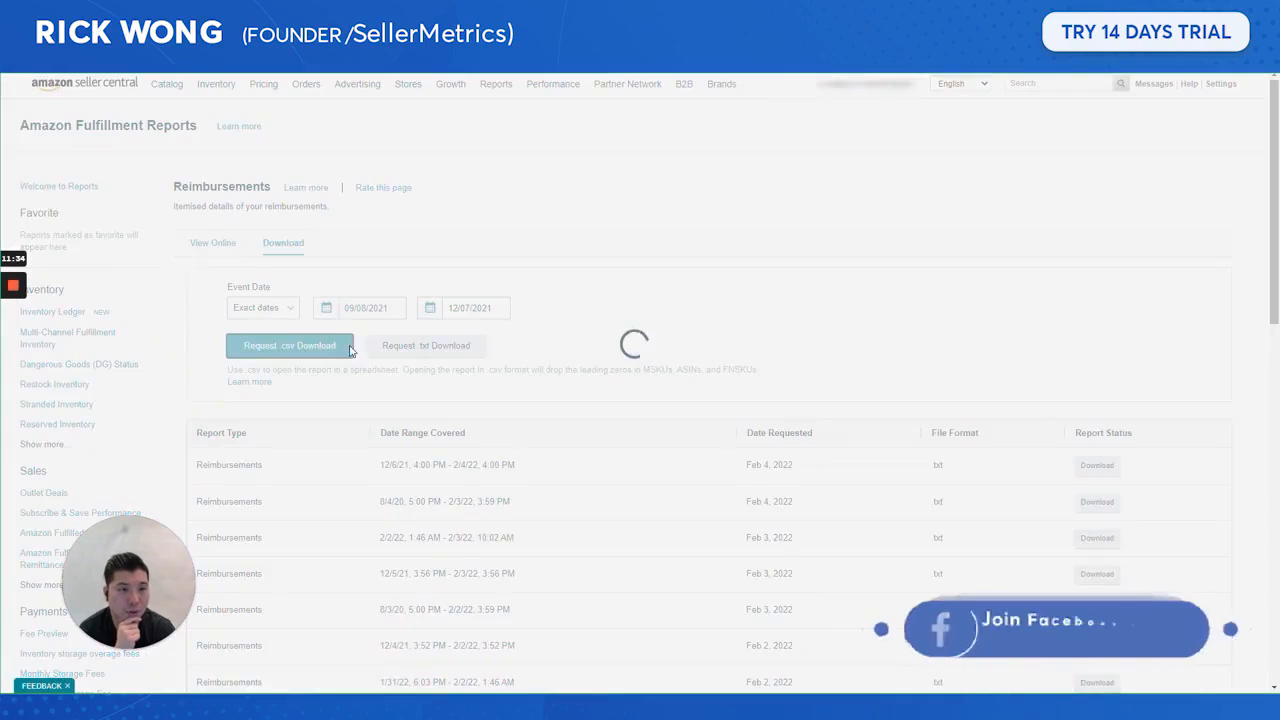
- Switch to the FBA customer returns report, download the 9/8/21 to 12/7/21 .csv file and open it in Excel
key("ctrl+Tab")
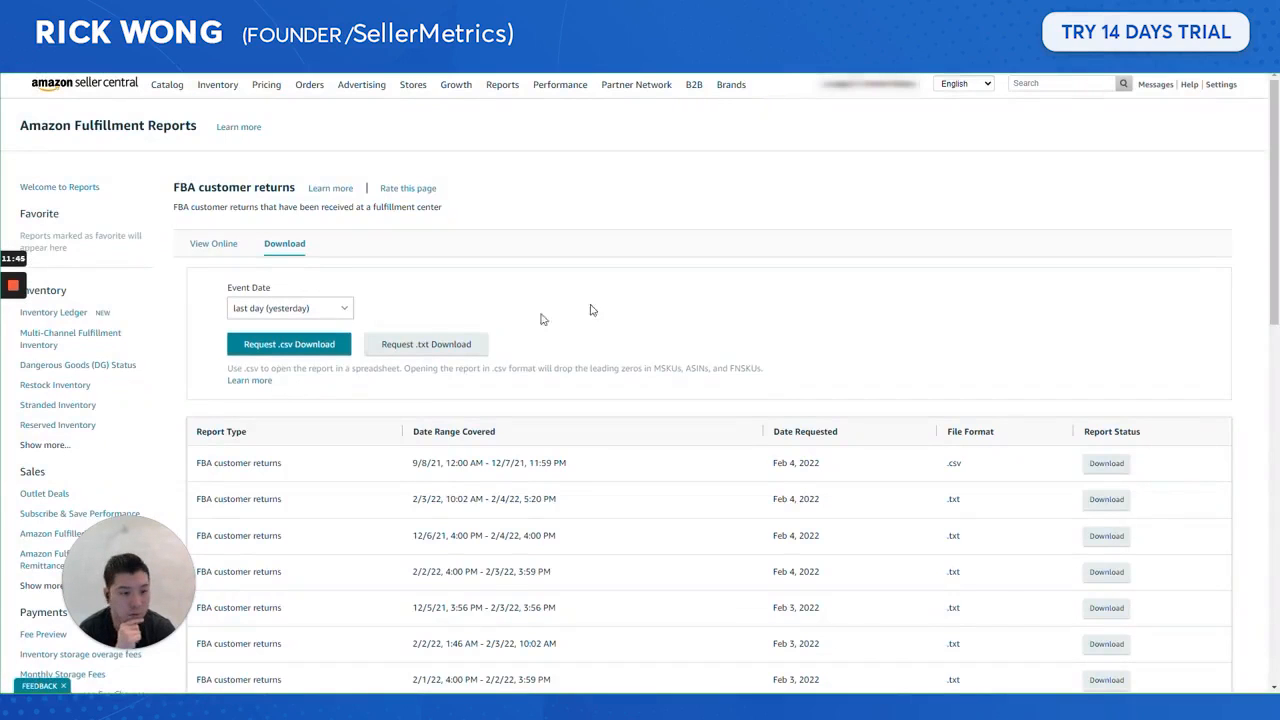
left_click(1100, 463)
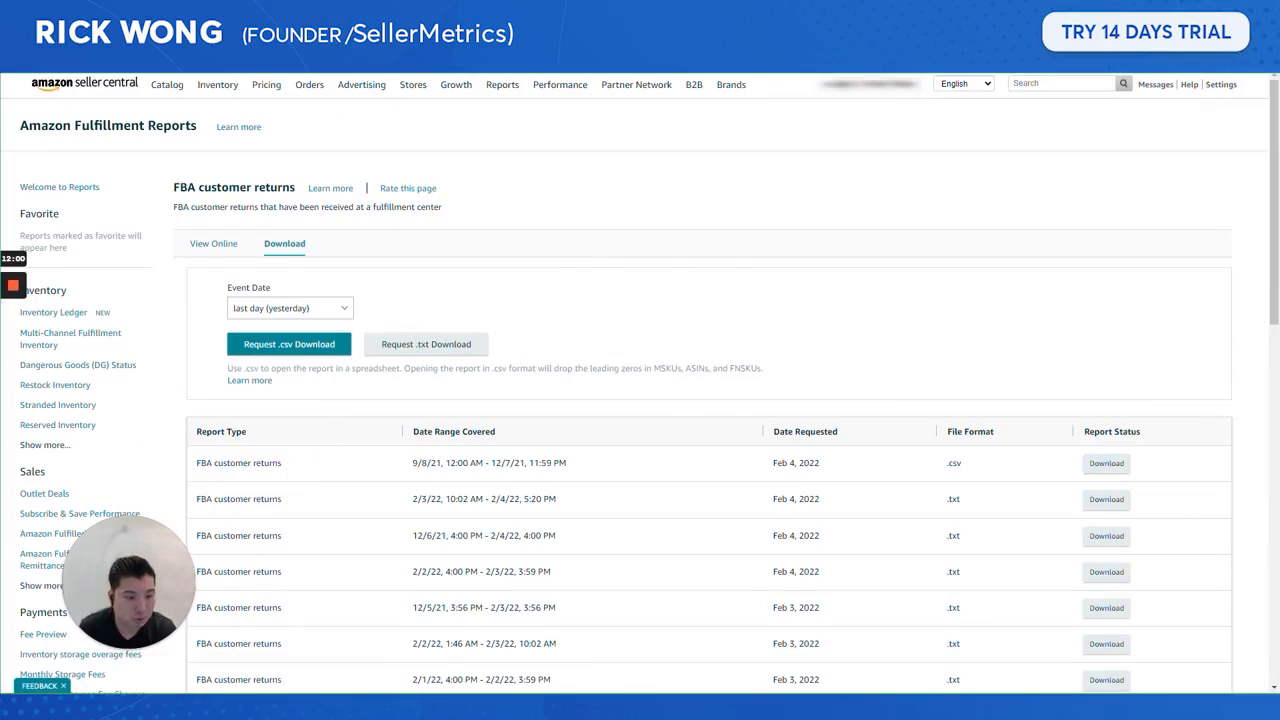
mouse_move(607, 706)
left_click(670, 652)
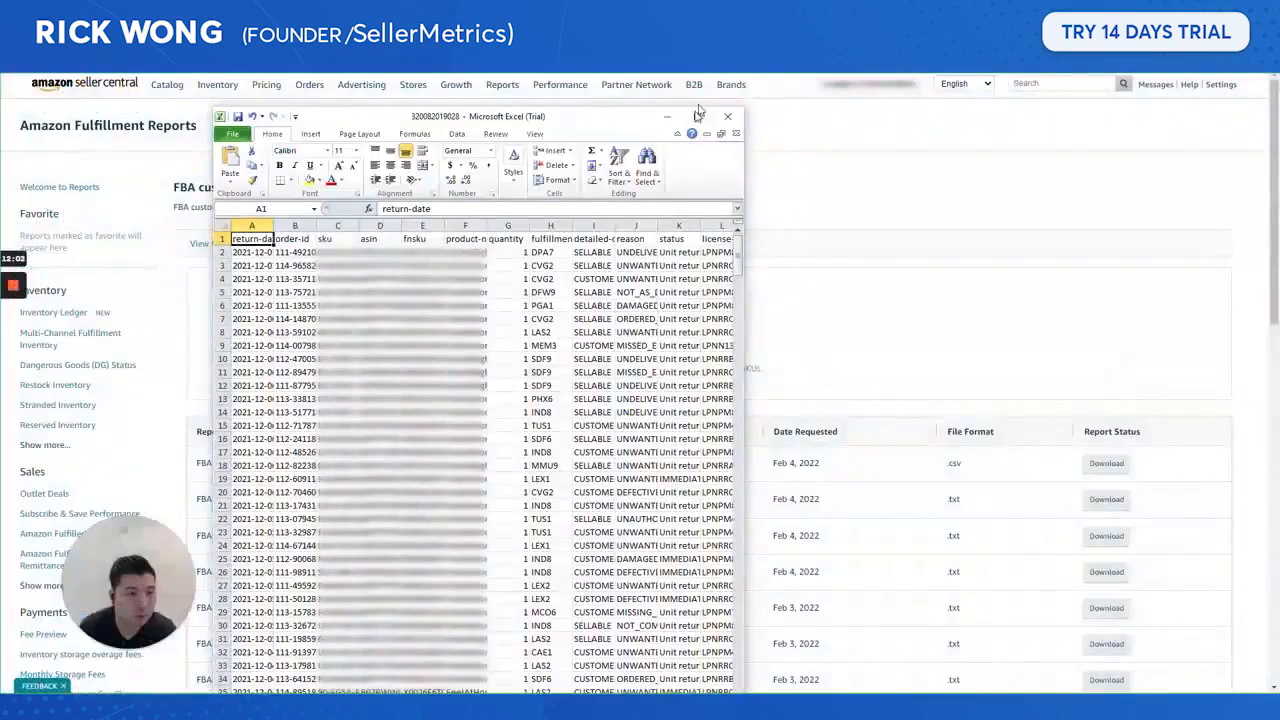
- Copy the customer returns data, from return-date through customer-comments, with all rows into the 2)Refunds Returned to FBA sheet
left_click(698, 113)
left_click(423, 169)
left_click_drag(38, 130, 552, 130)
key("ctrl+shift+Down")
key("ctrl+c")
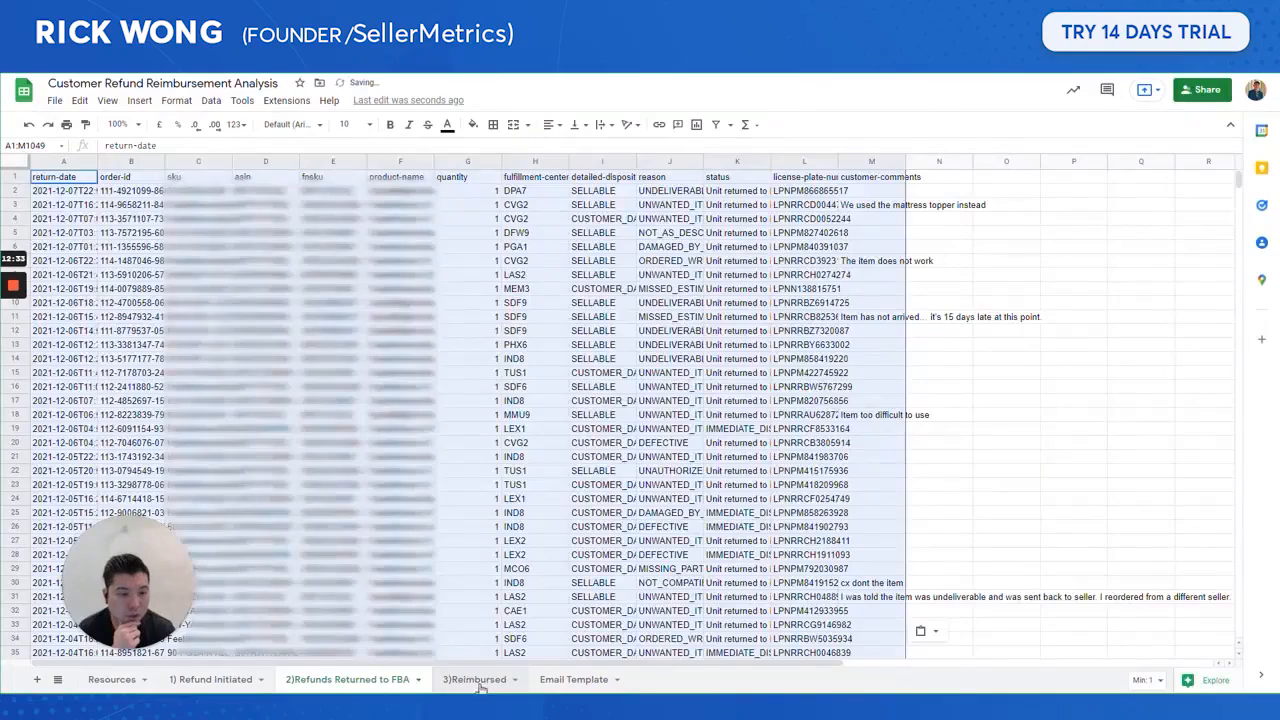
- Download the 9/8/21 to 12/7/21 .csv Reimbursements report and select all its rows from approval-date through quantity-reimbursed-total in Excel
left_click(476, 679)
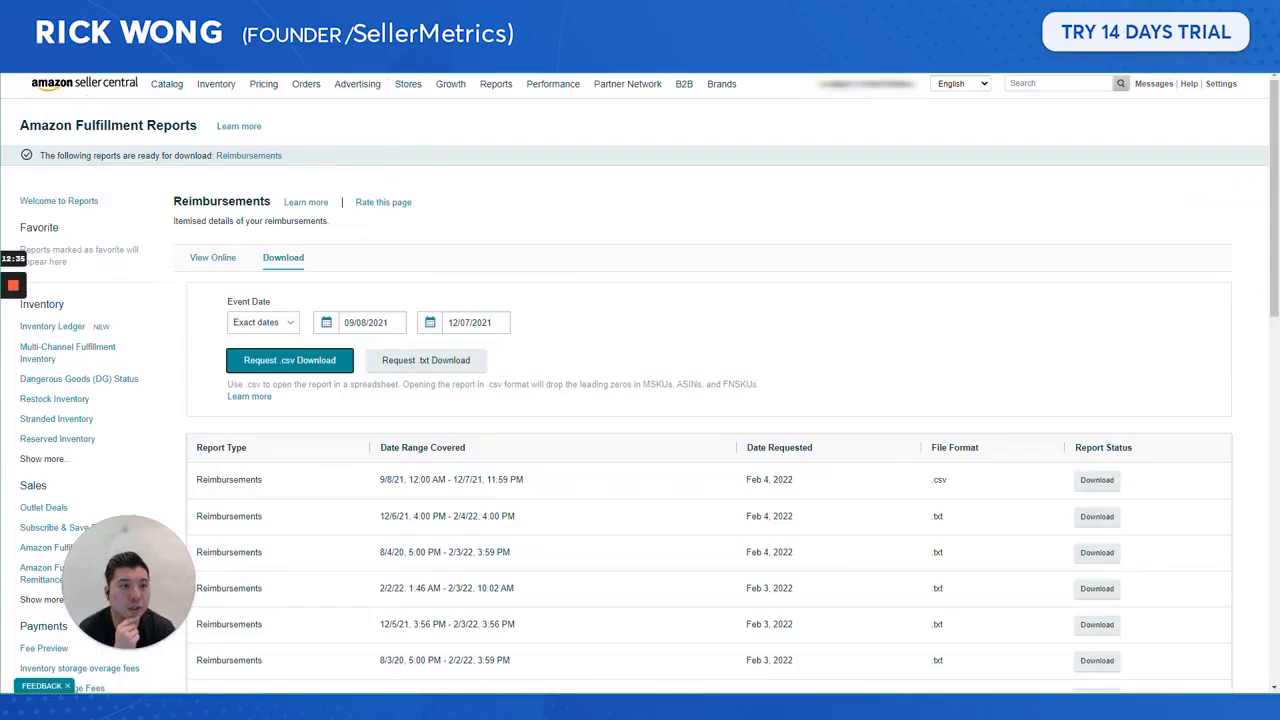
left_click(1096, 480)
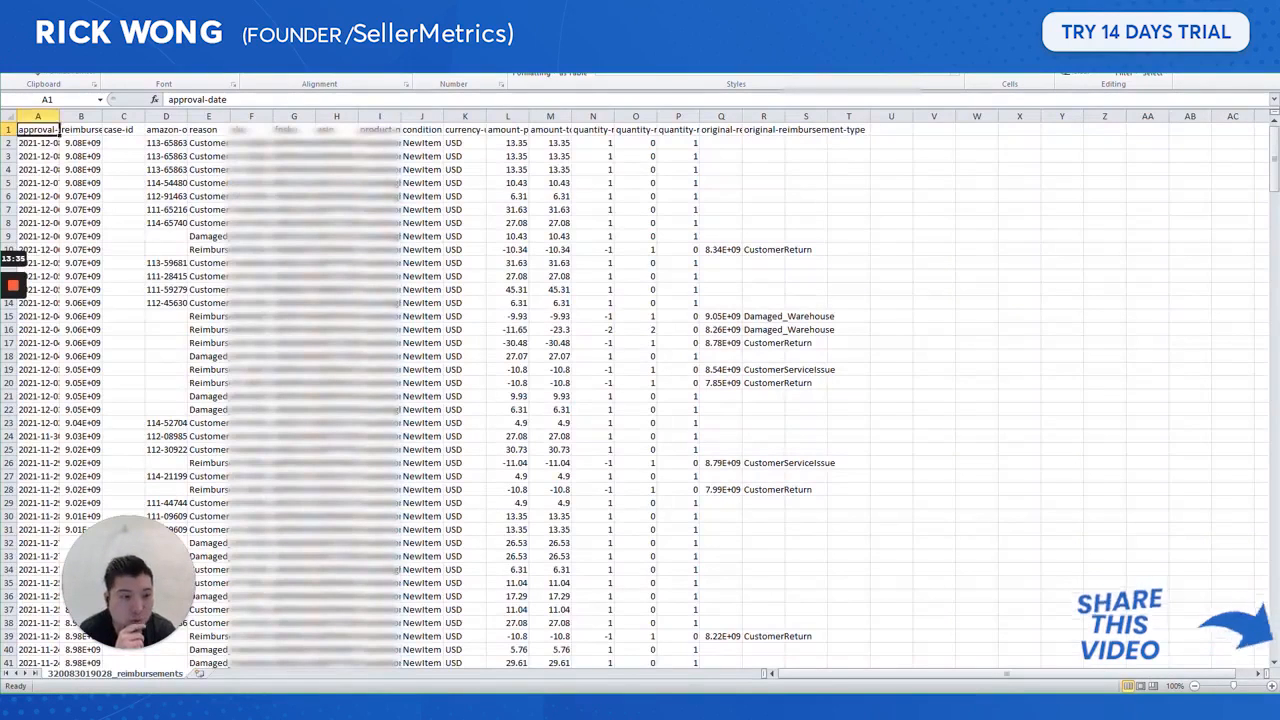
left_click_drag(38, 130, 690, 130)
key("ctrl+shift+Down")
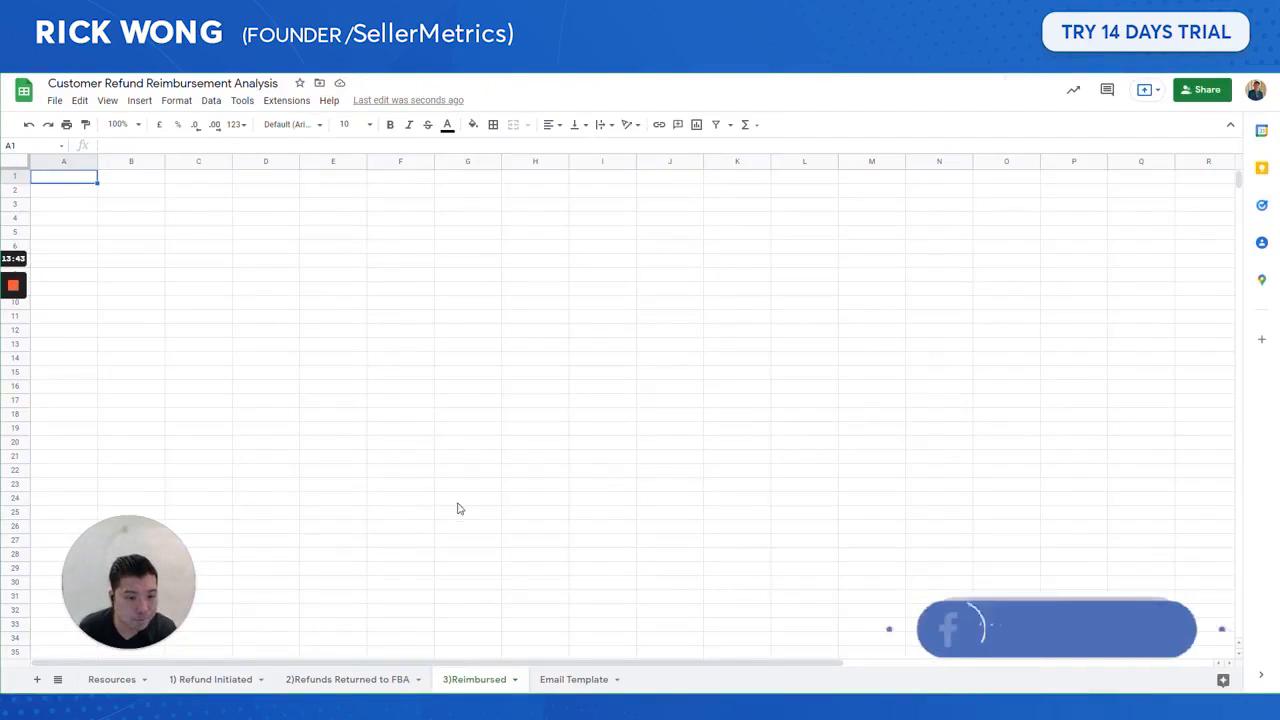
- Paste the copied reimbursements data as values only into the 3)Reimbursed sheet, starting at cell A1
left_click(460, 498)
left_click(55, 178)
right_click(55, 178)
mouse_move(188, 254)
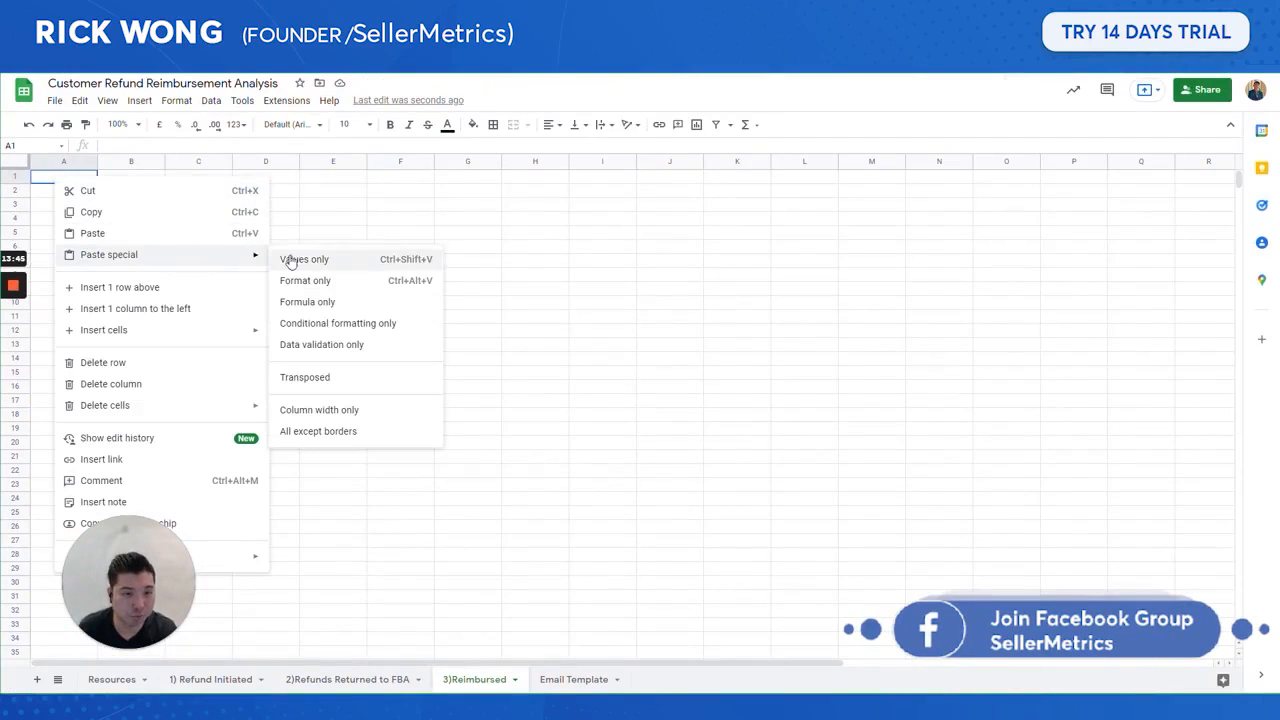
left_click(292, 260)
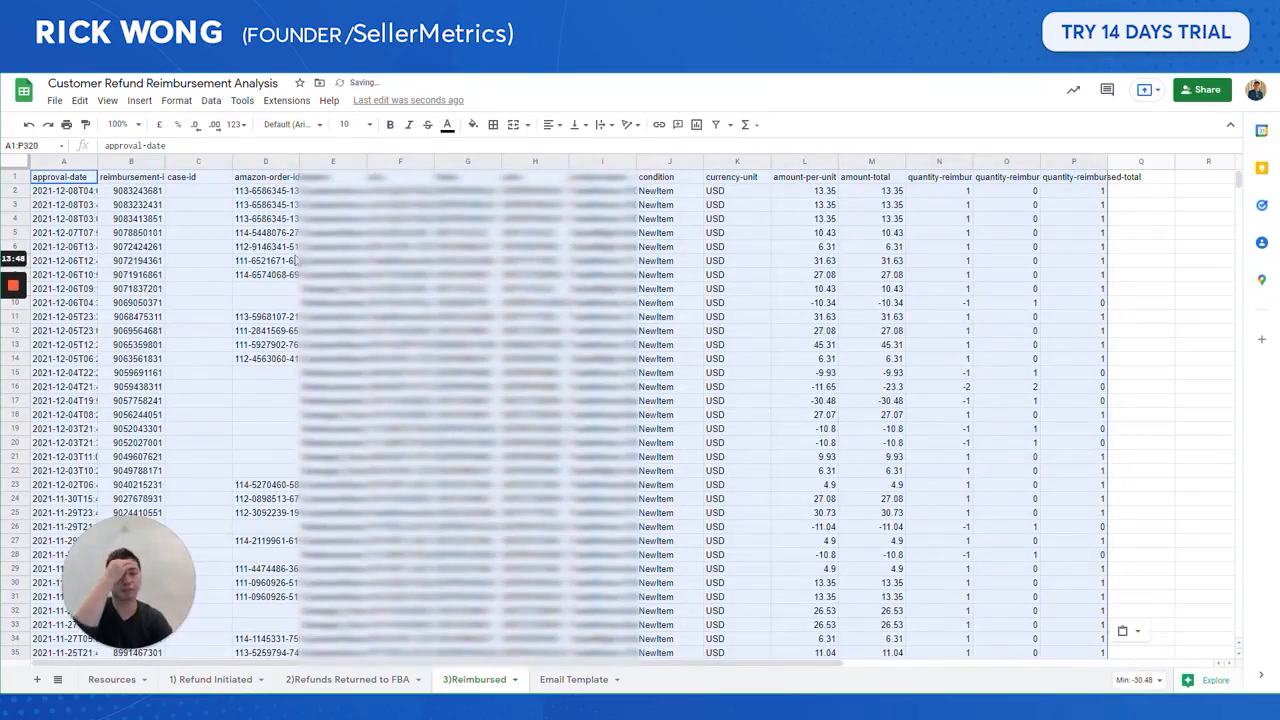
left_click(354, 283)
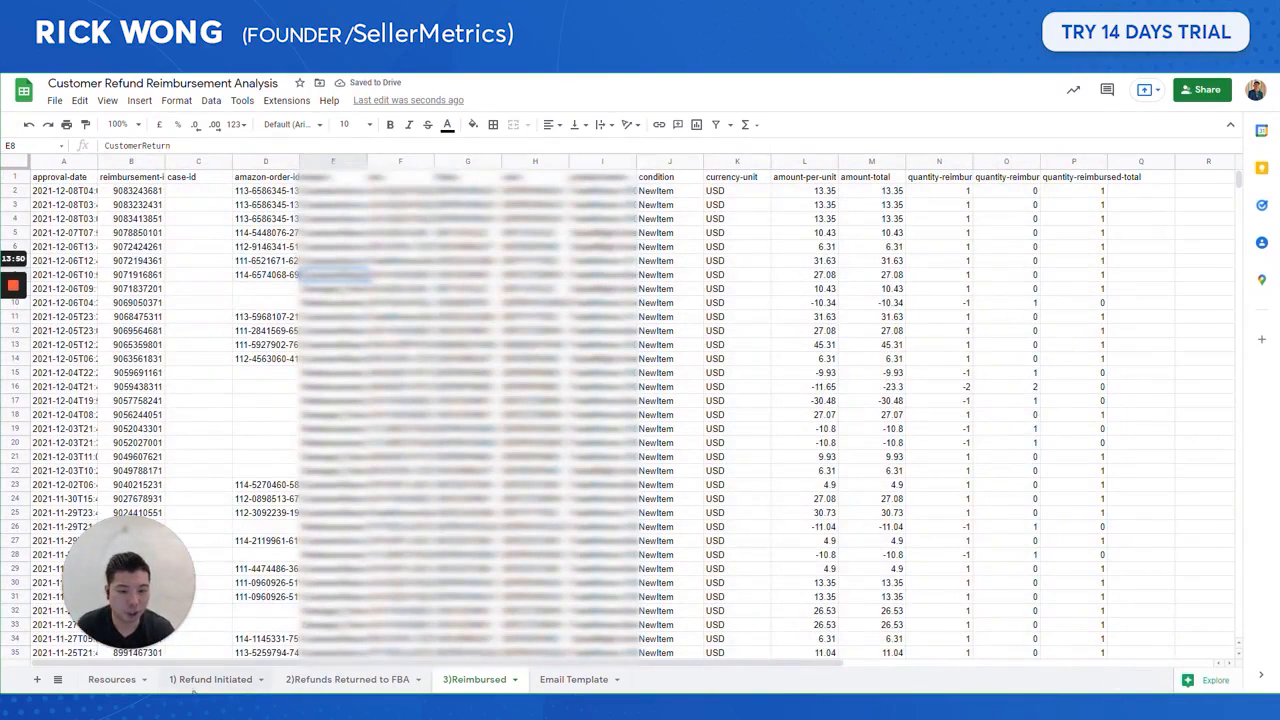
- Add the header "Refund Returned to FBA" in J1 of the 1) Refund Initiated sheet and widen column J to fit it
left_click(198, 688)
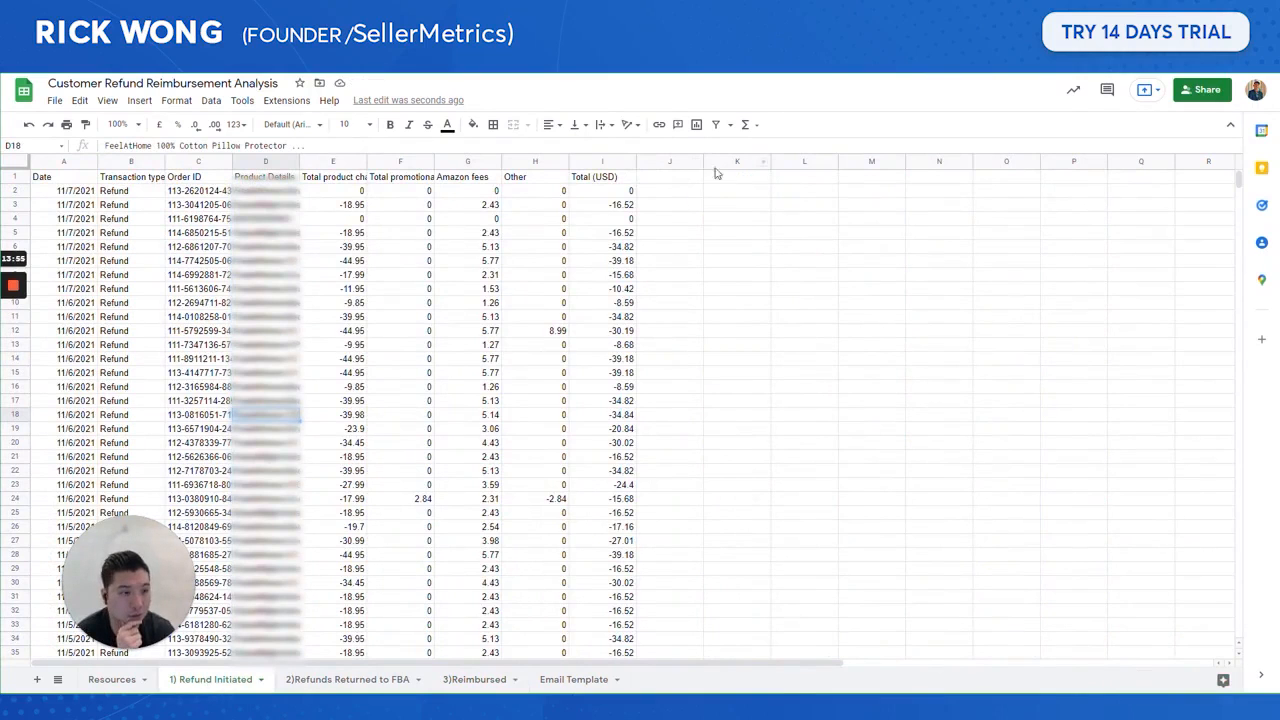
left_click(683, 182)
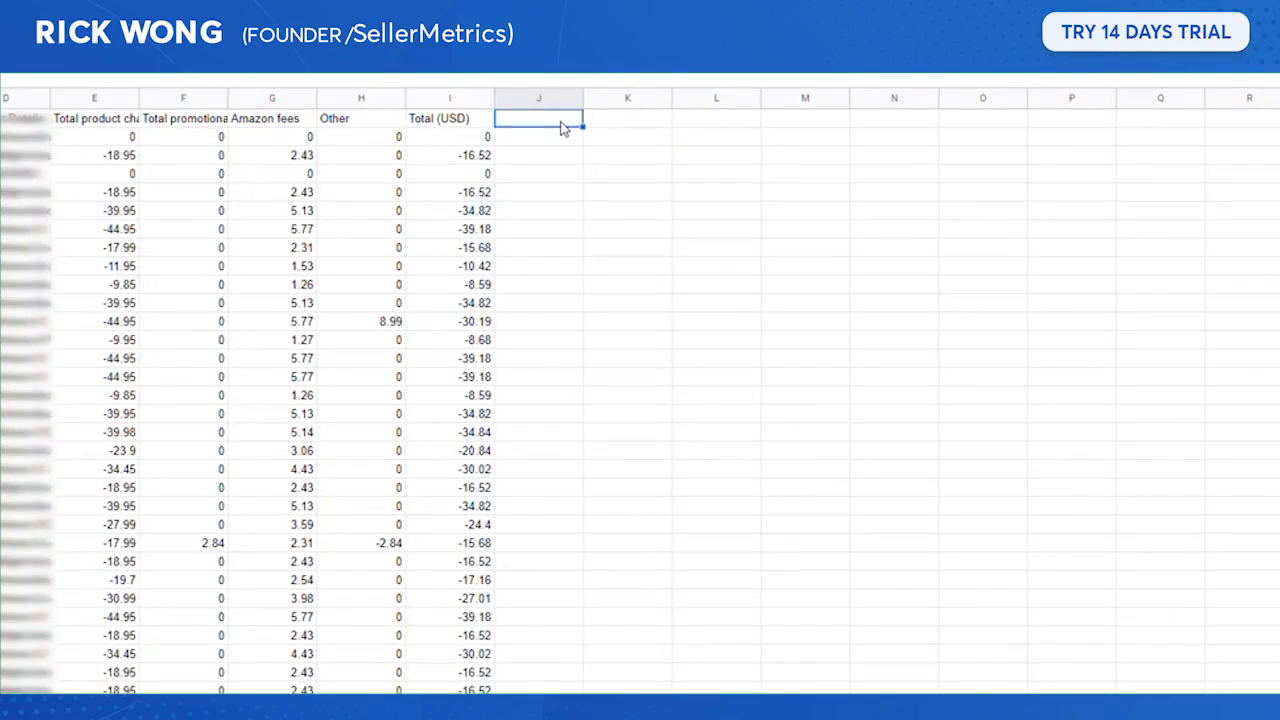
type("Re")
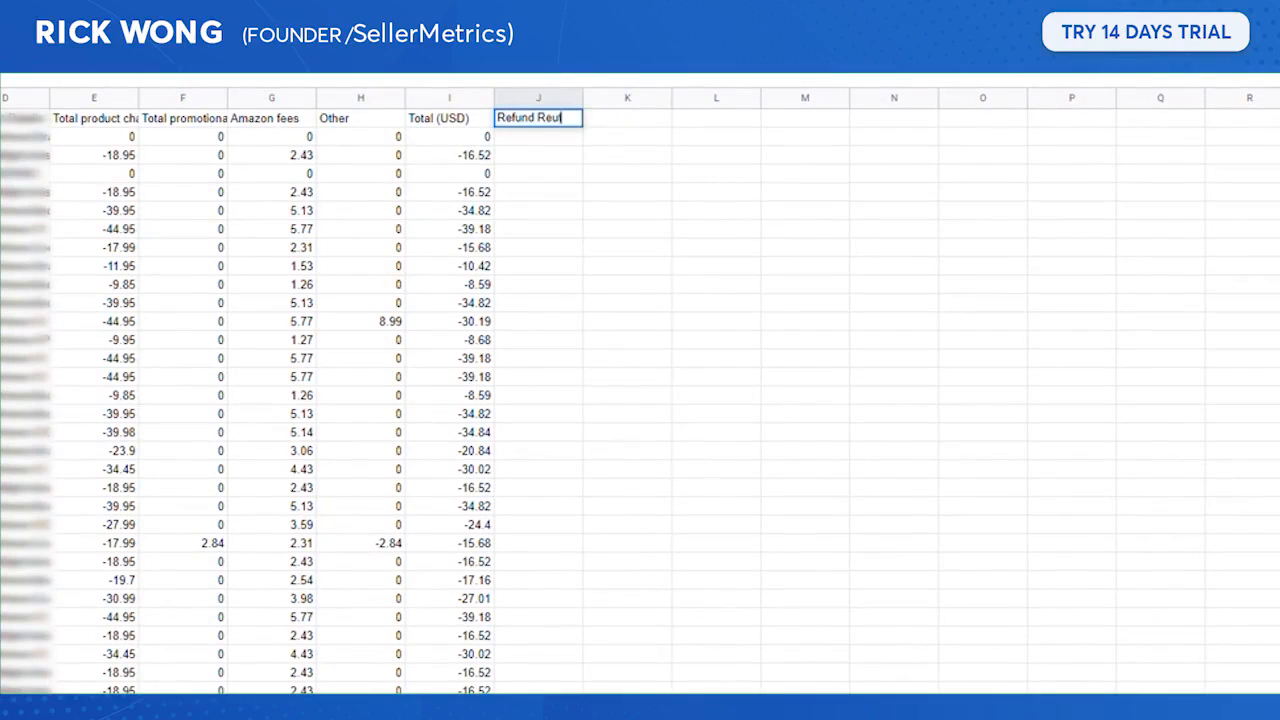
type("fund Retur")
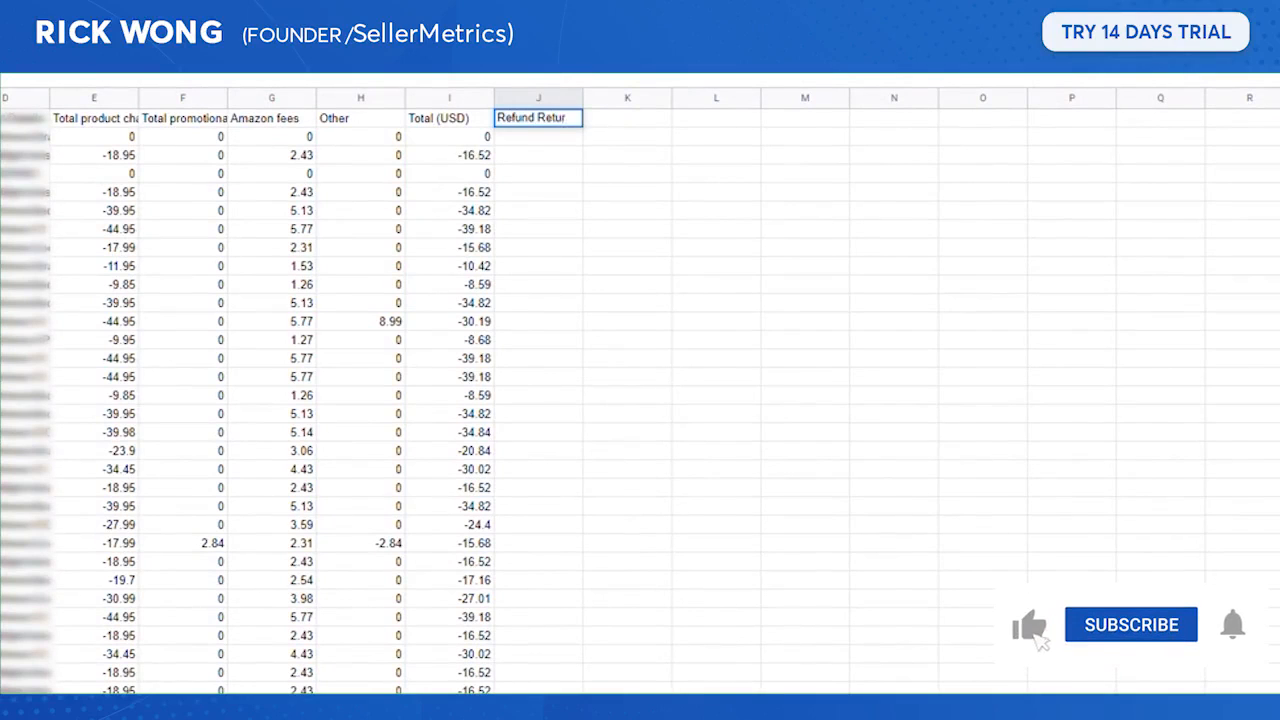
type("ned to FBA")
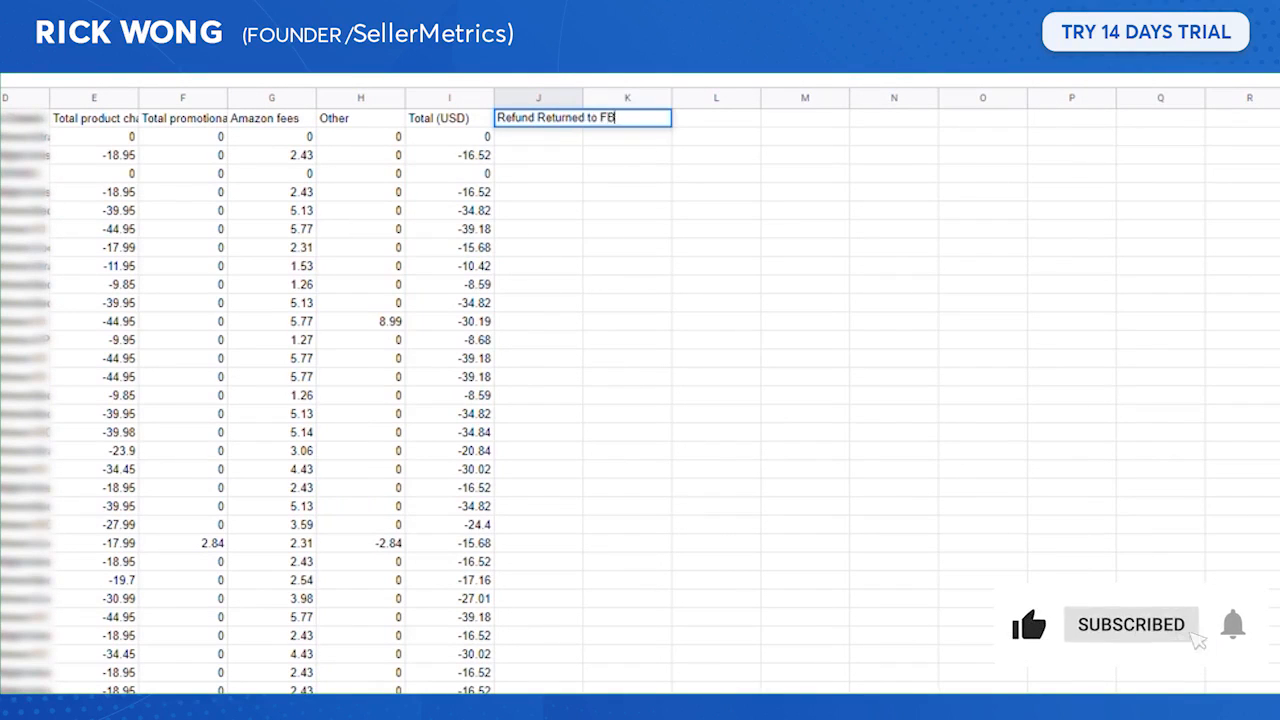
key("Return")
left_click(561, 121)
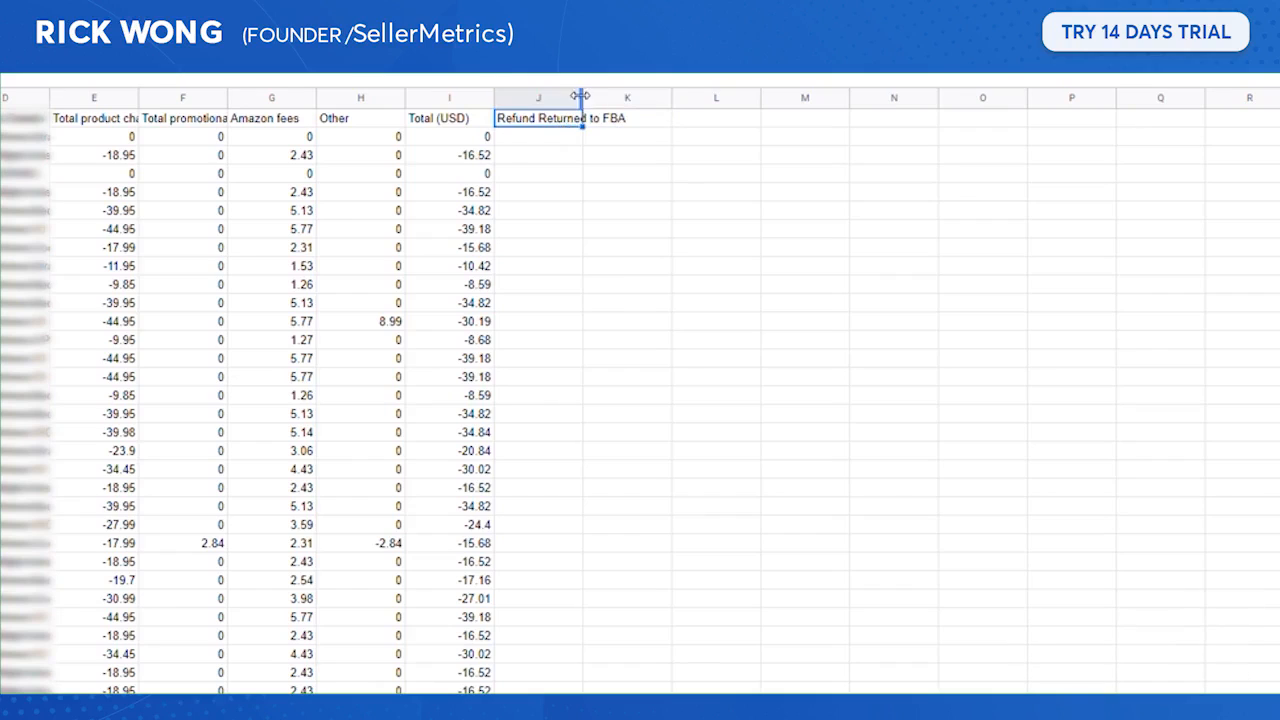
left_click_drag(581, 96, 672, 97)
- Enter =VLookup(C2,'2)Refunds Returned to FBA'!B:B,1,false) in J2 to look up the order ID among the returned refunds
left_click(205, 190)
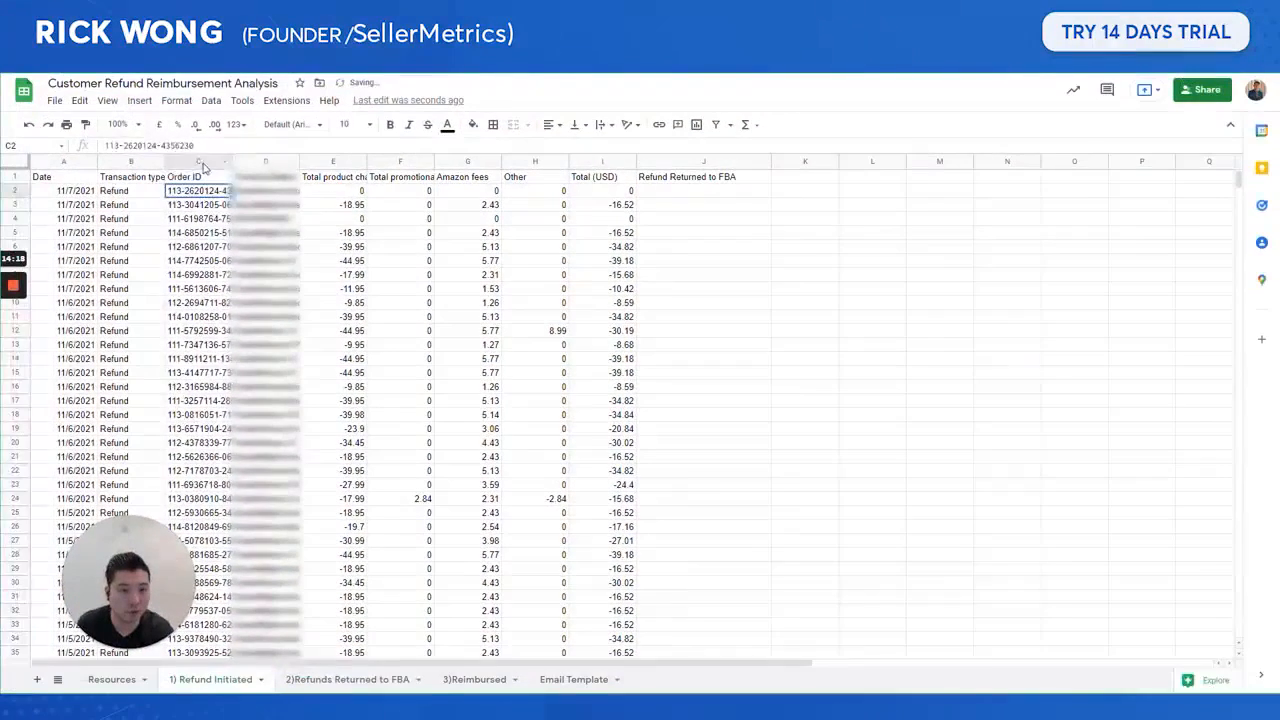
left_click(200, 162)
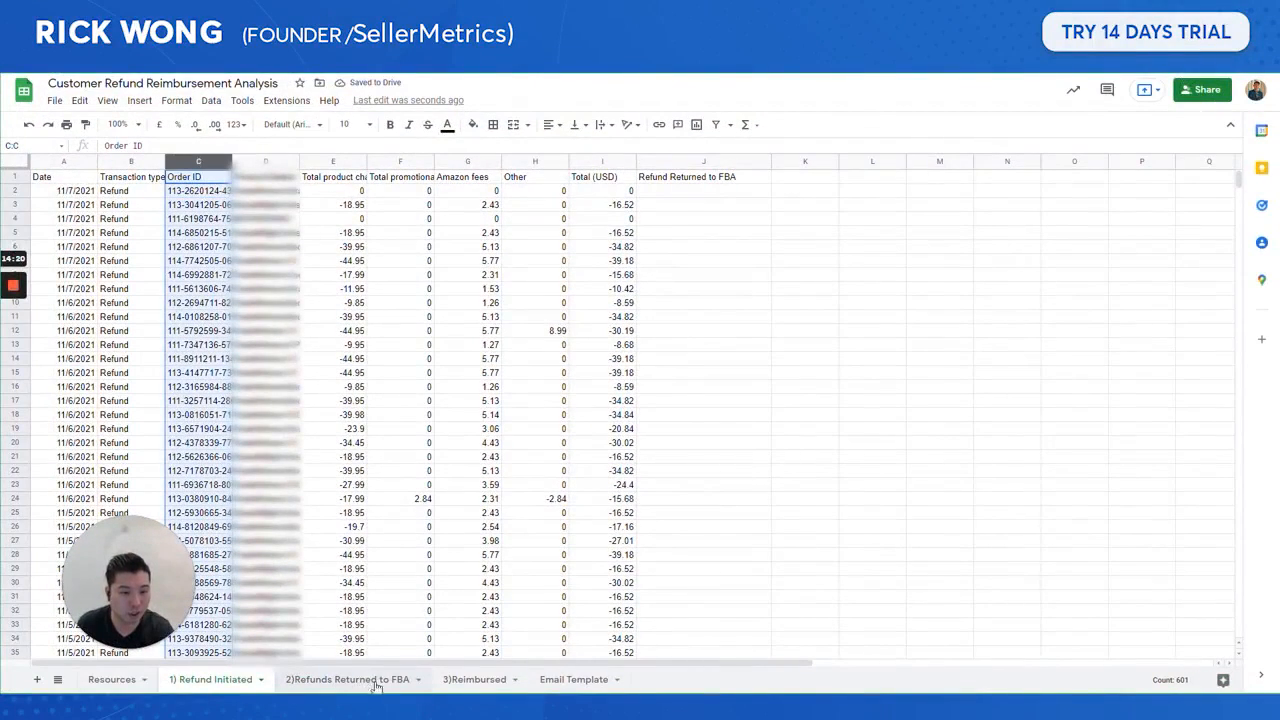
left_click(675, 191)
type("=")
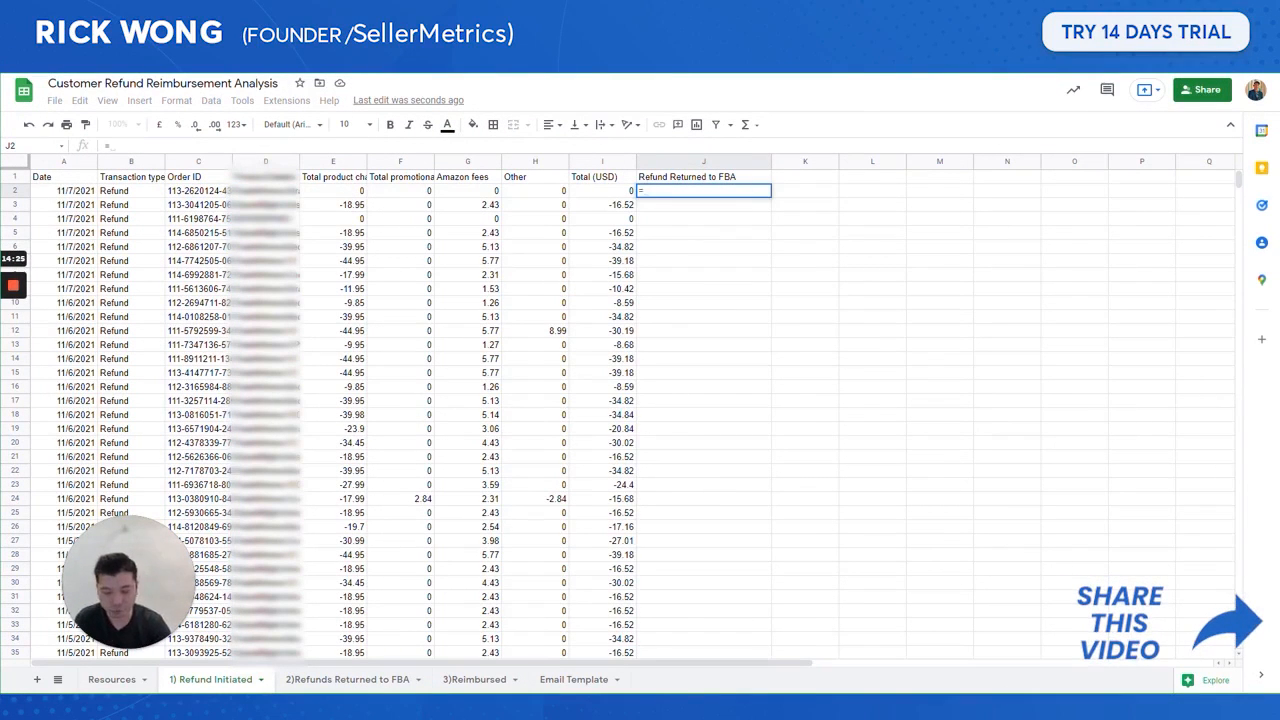
type("VLooku")
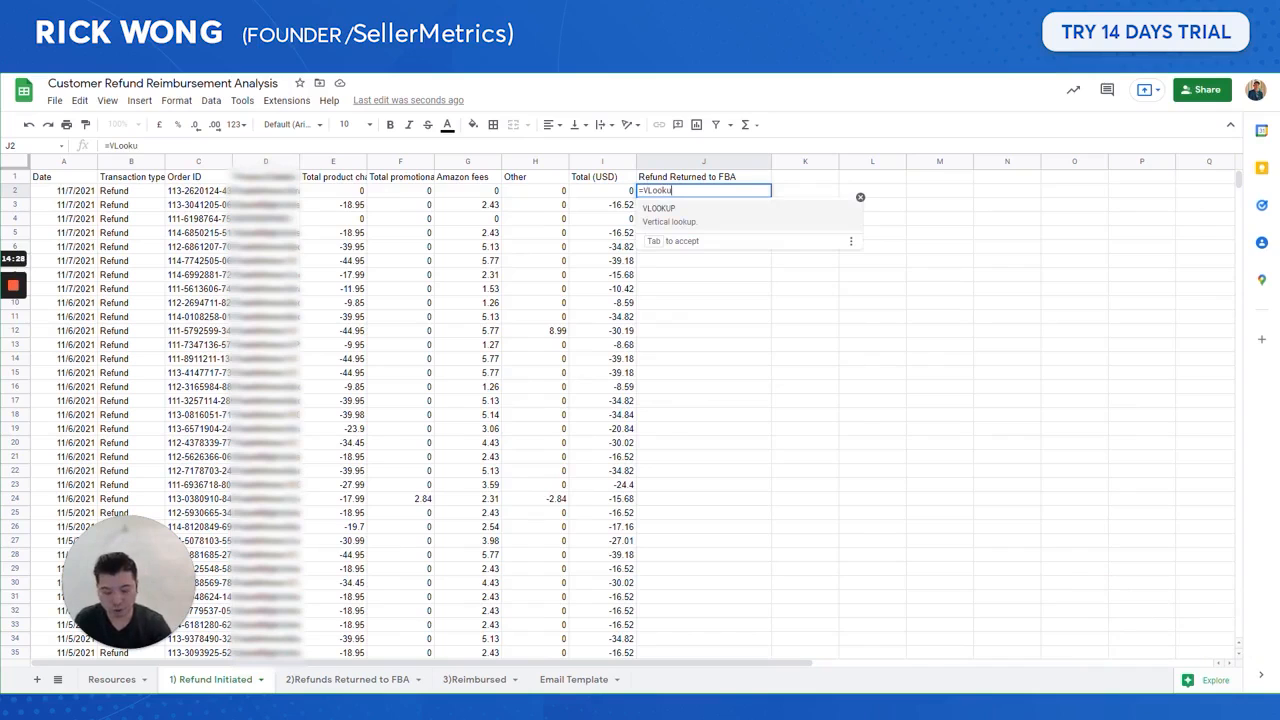
type("p(")
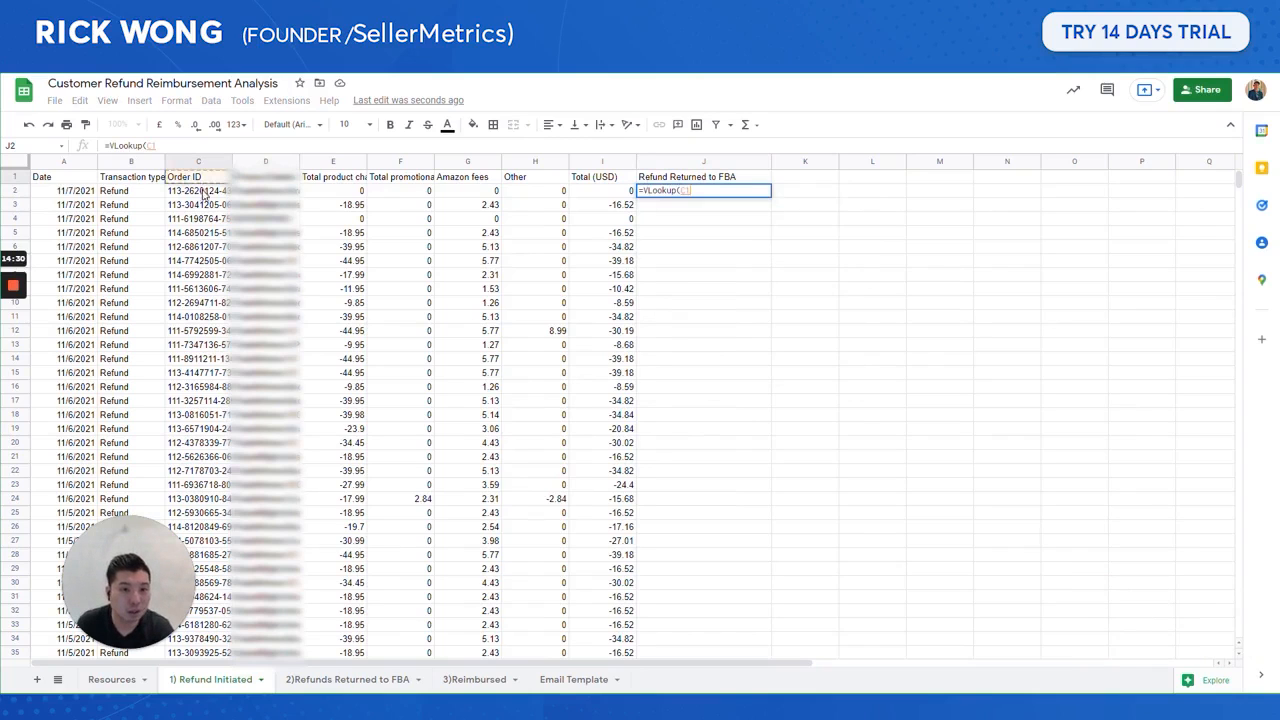
left_click(203, 191)
type(",")
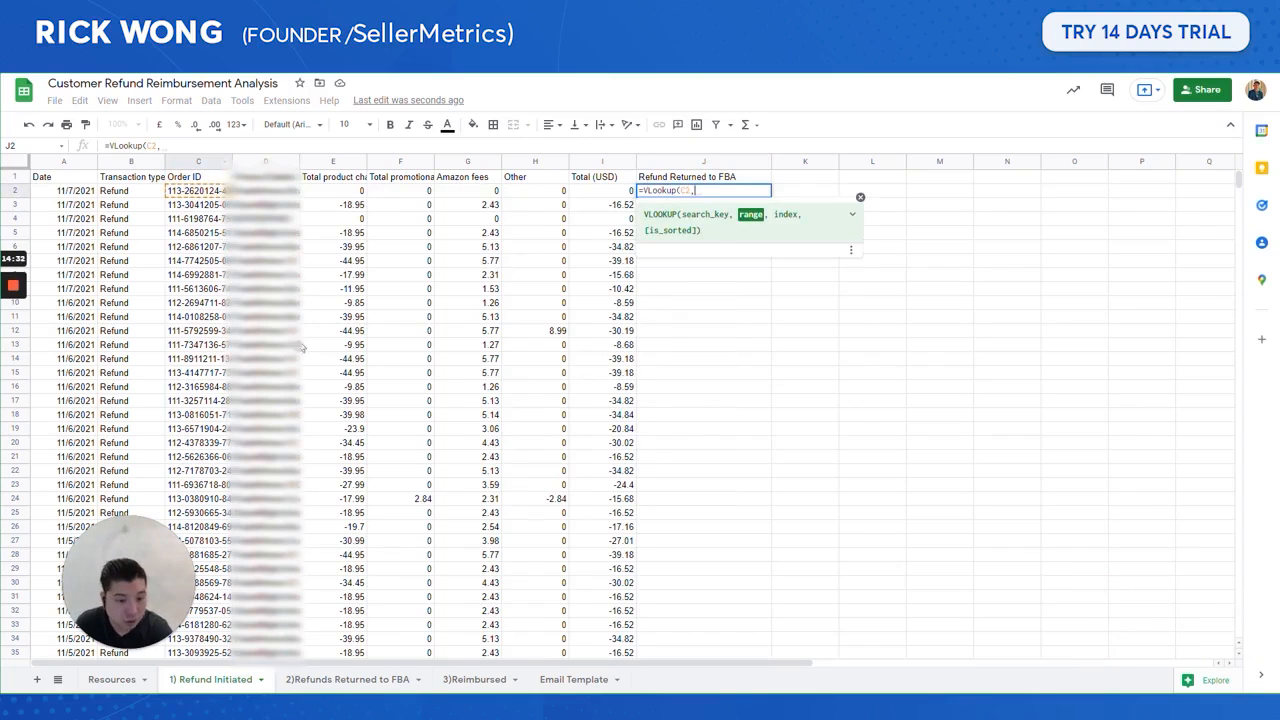
left_click(340, 680)
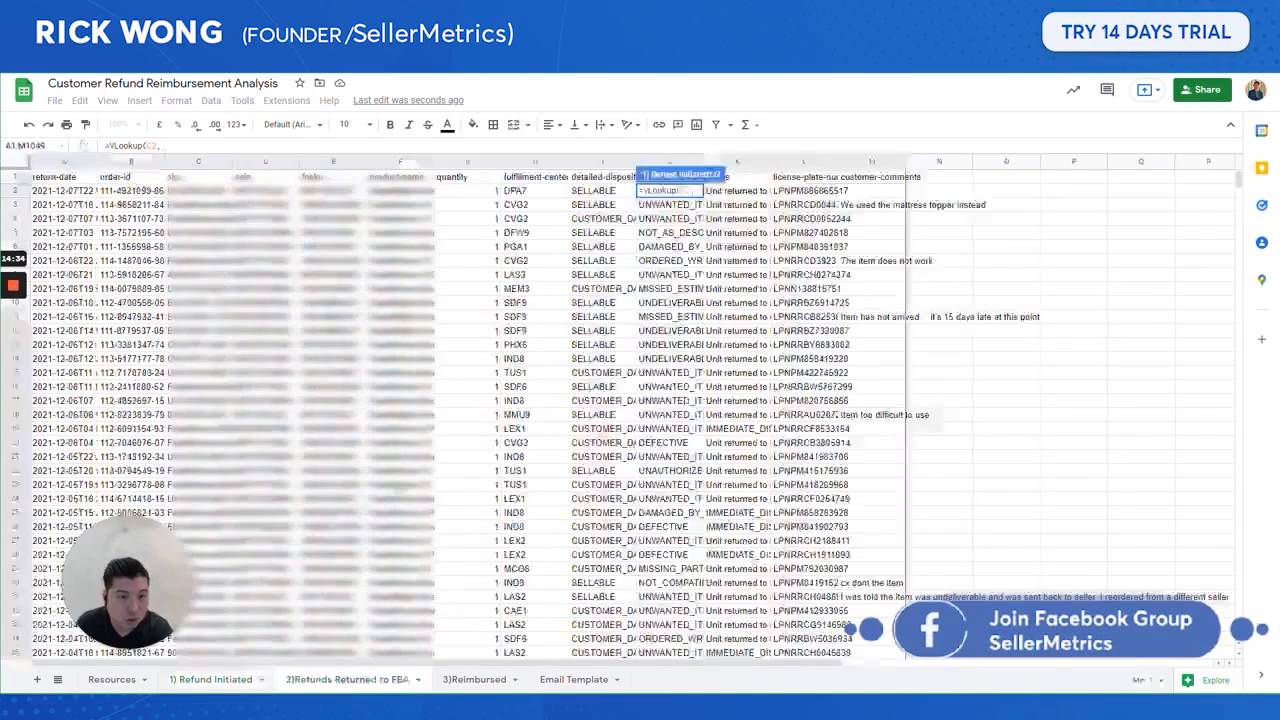
left_click(131, 162)
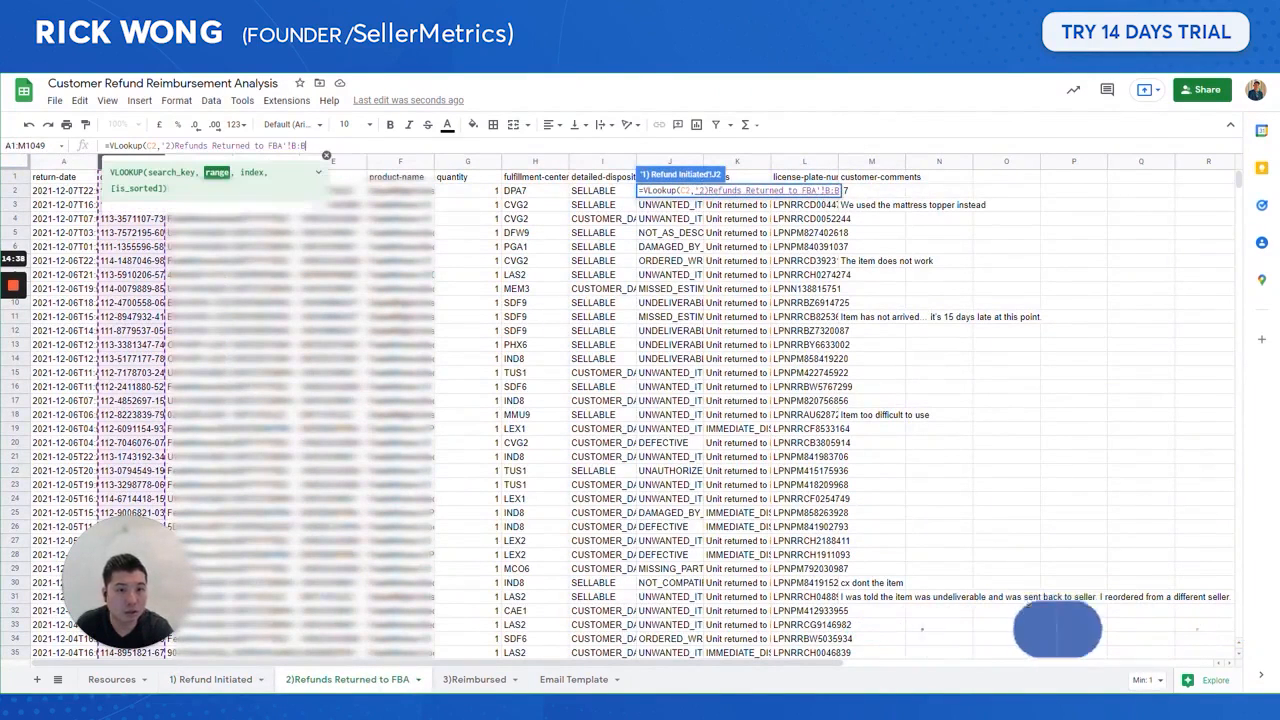
type(",1,false)")
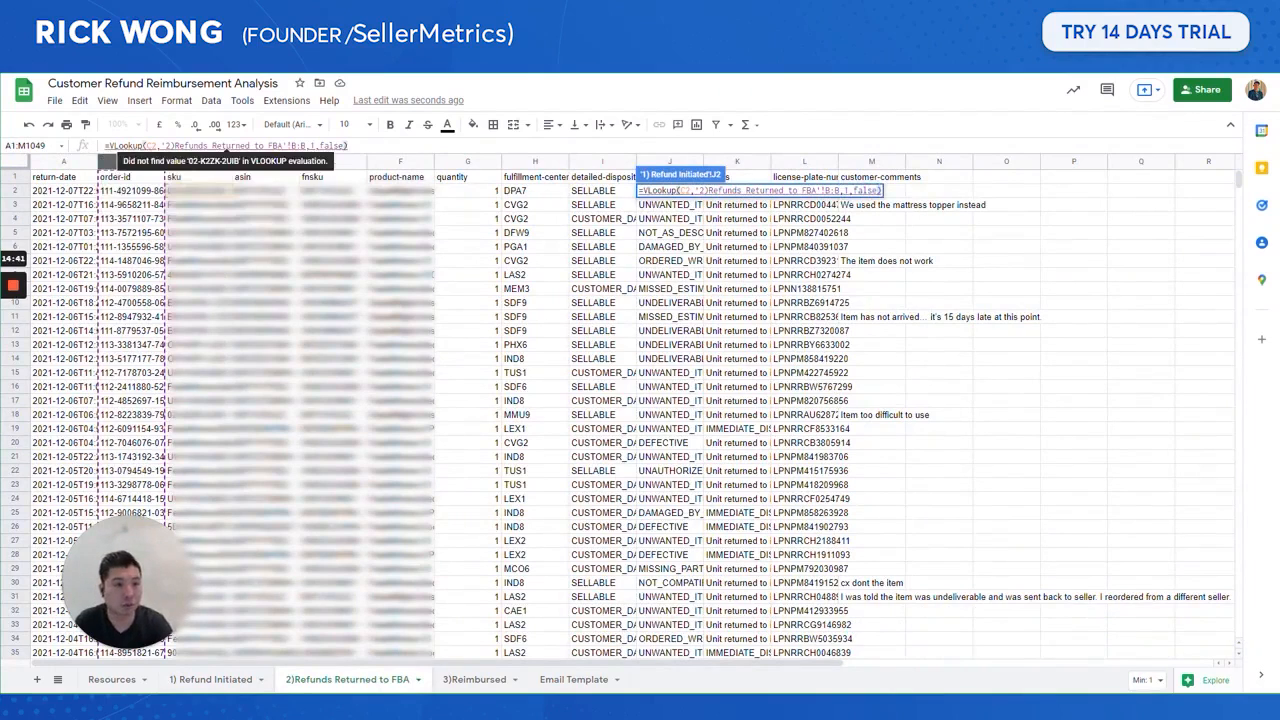
key("Return")
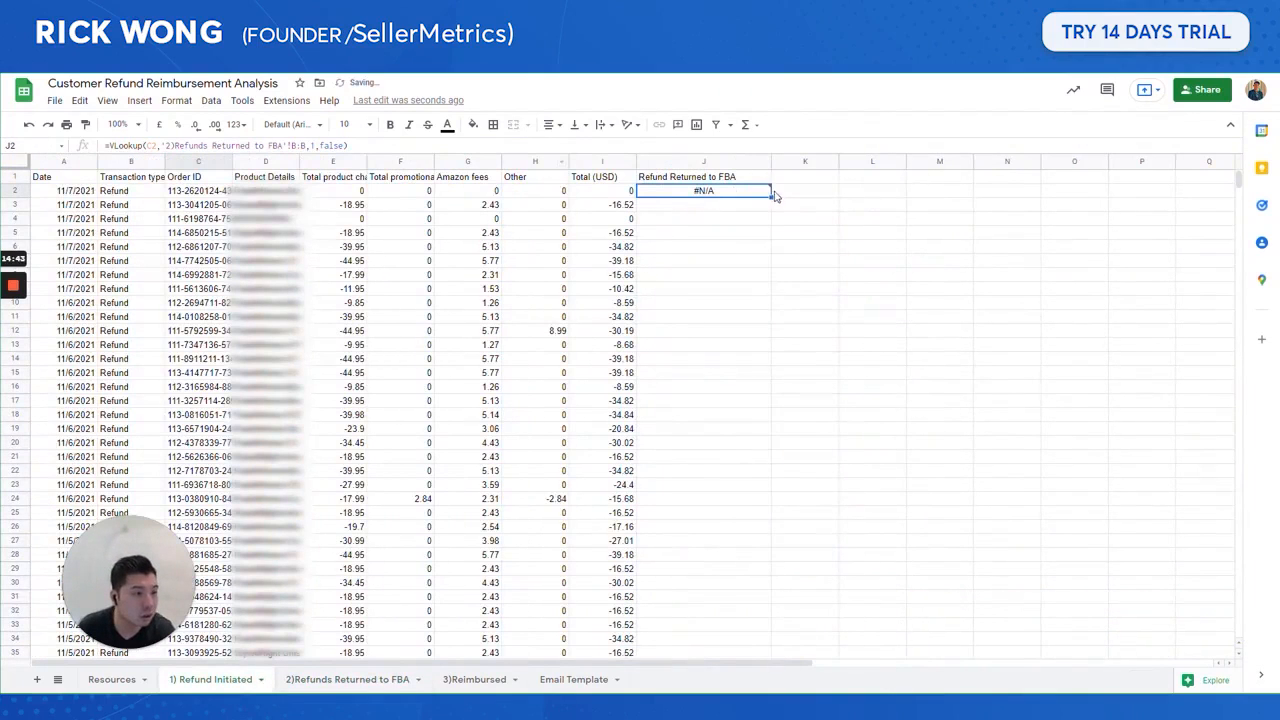
- Fill the J2 lookup formula down the Refund Returned to FBA column for all refund rows
mouse_move(772, 203)
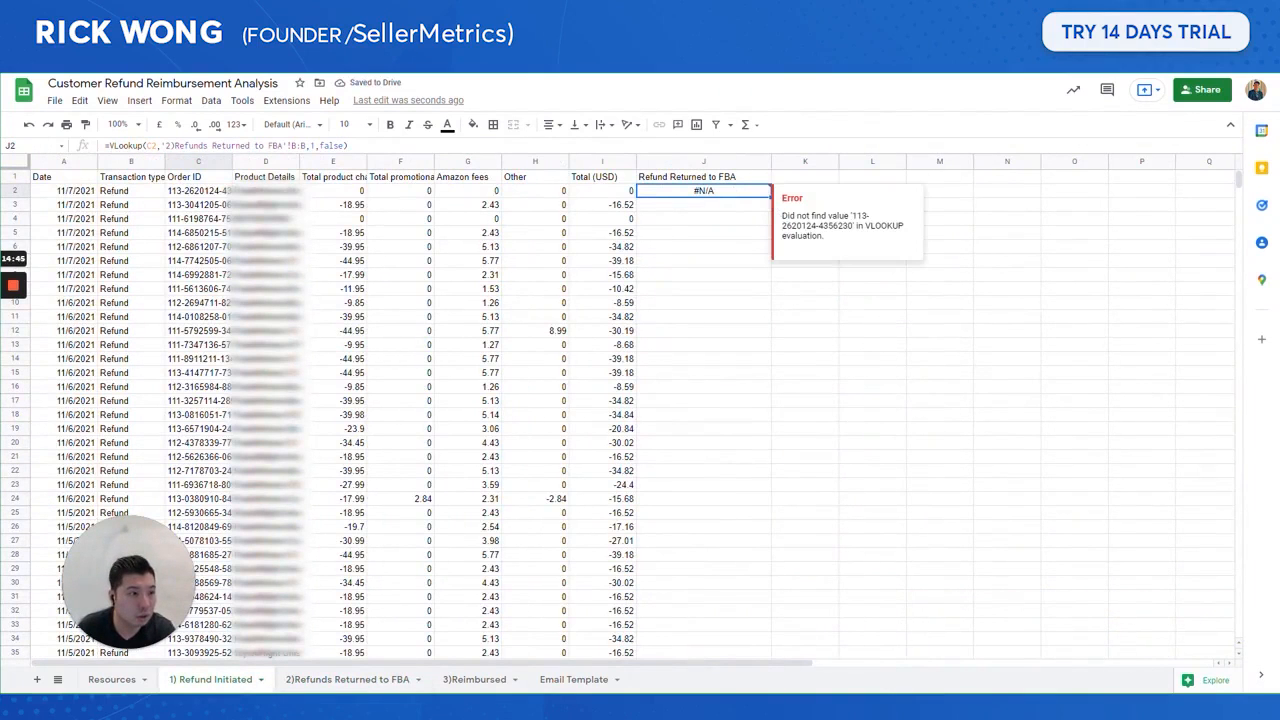
double_click(771, 197)
left_click(736, 205)
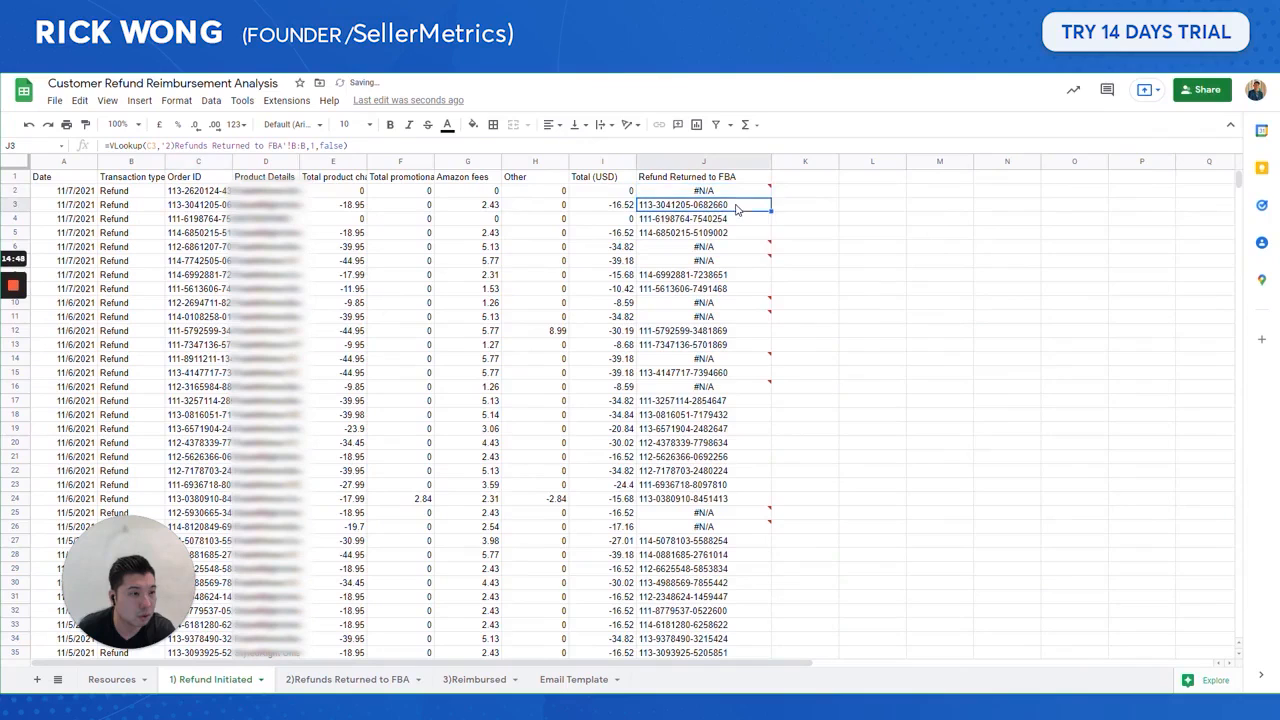
- Wrap the J2 lookup in IFNA with "x" as the fallback: =IFNA(VLookup(C2,'2)Refunds Returned to FBA'!B:B,1,false),"x")
left_click(740, 193)
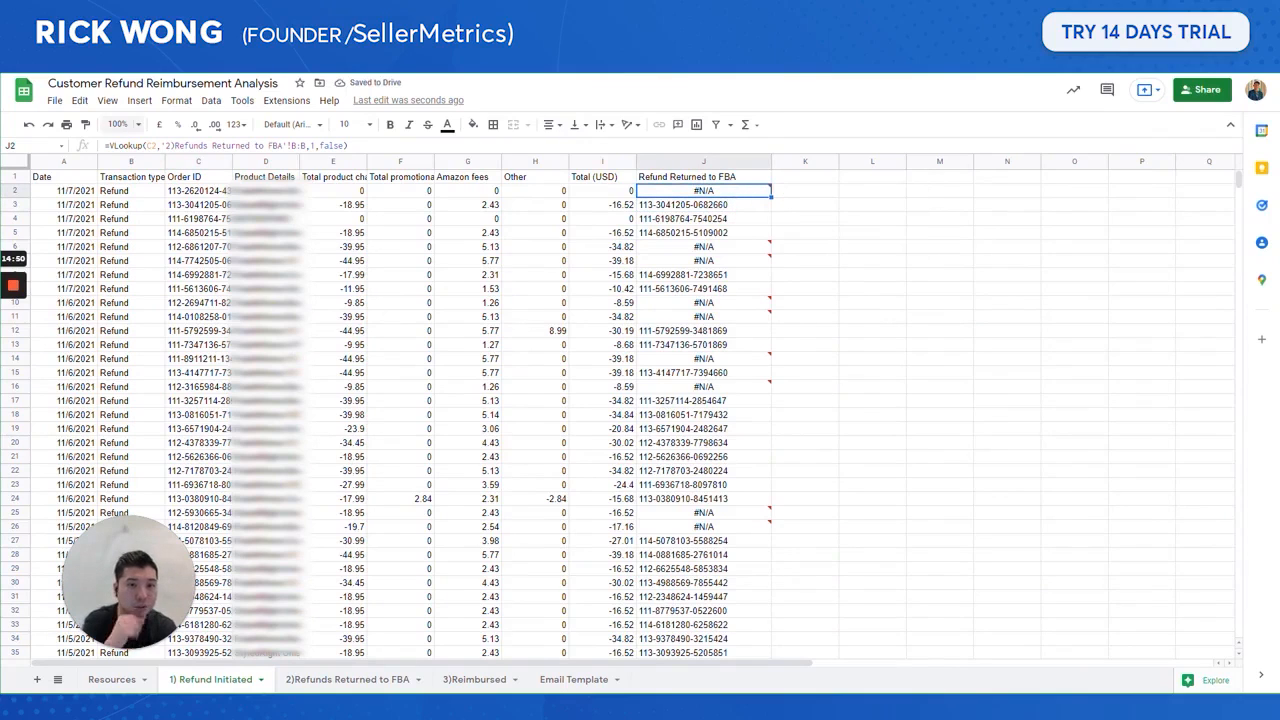
left_click(109, 146)
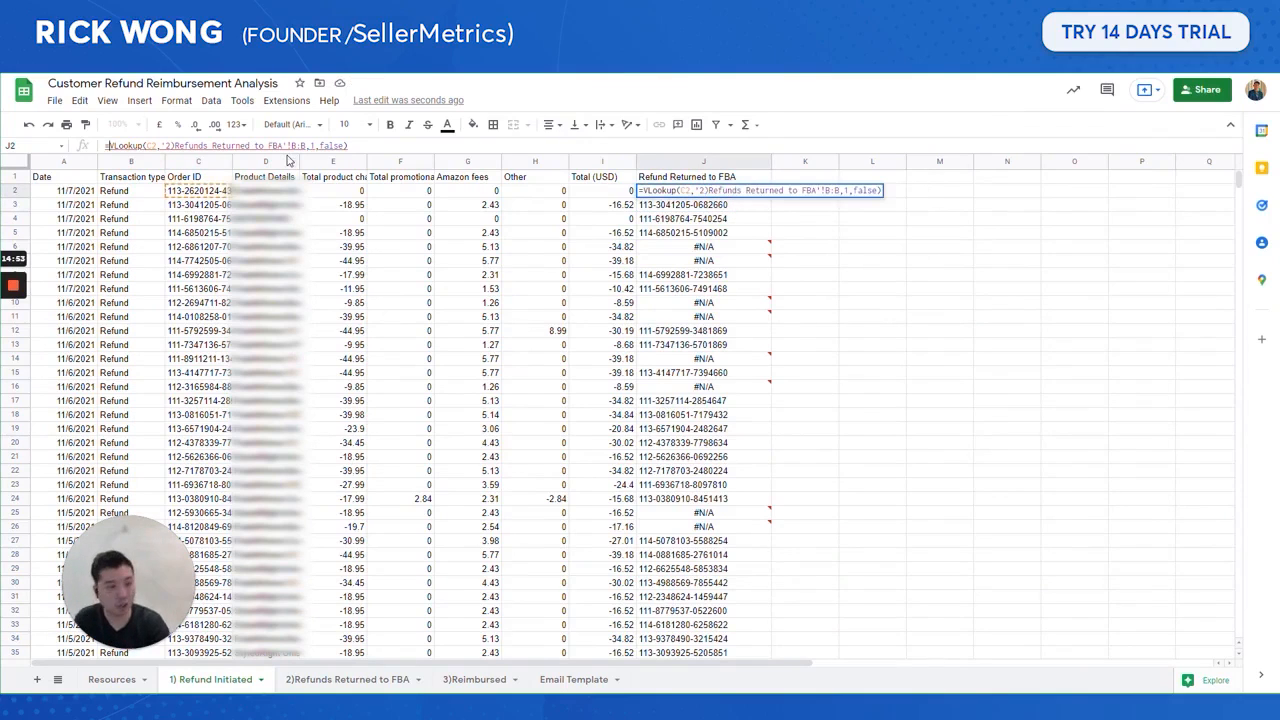
type("IFNA(")
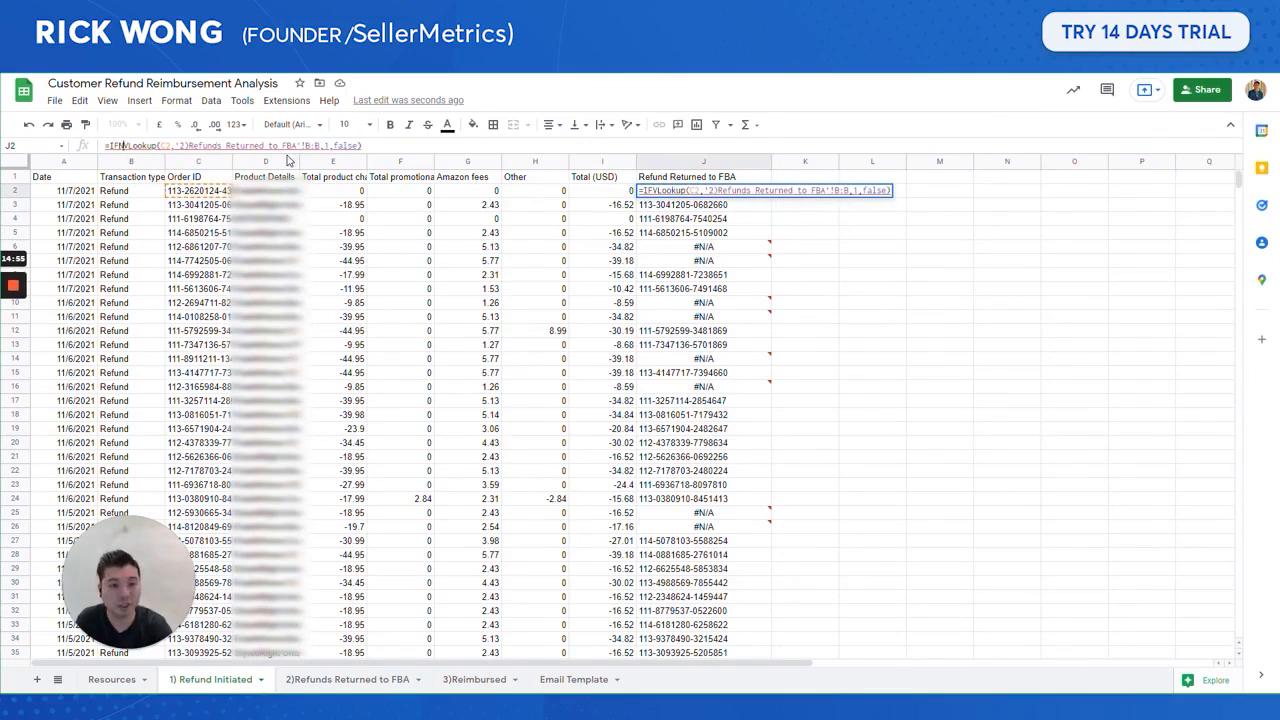
left_click(378, 147)
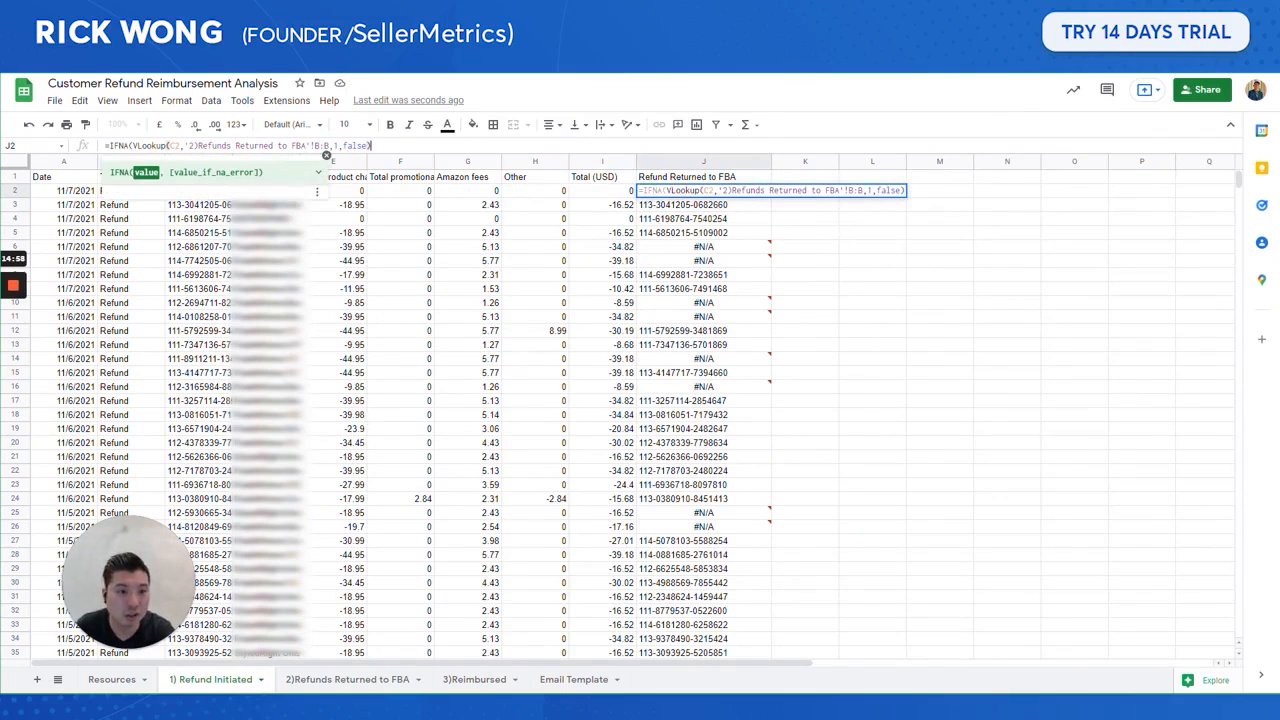
type(",\"")
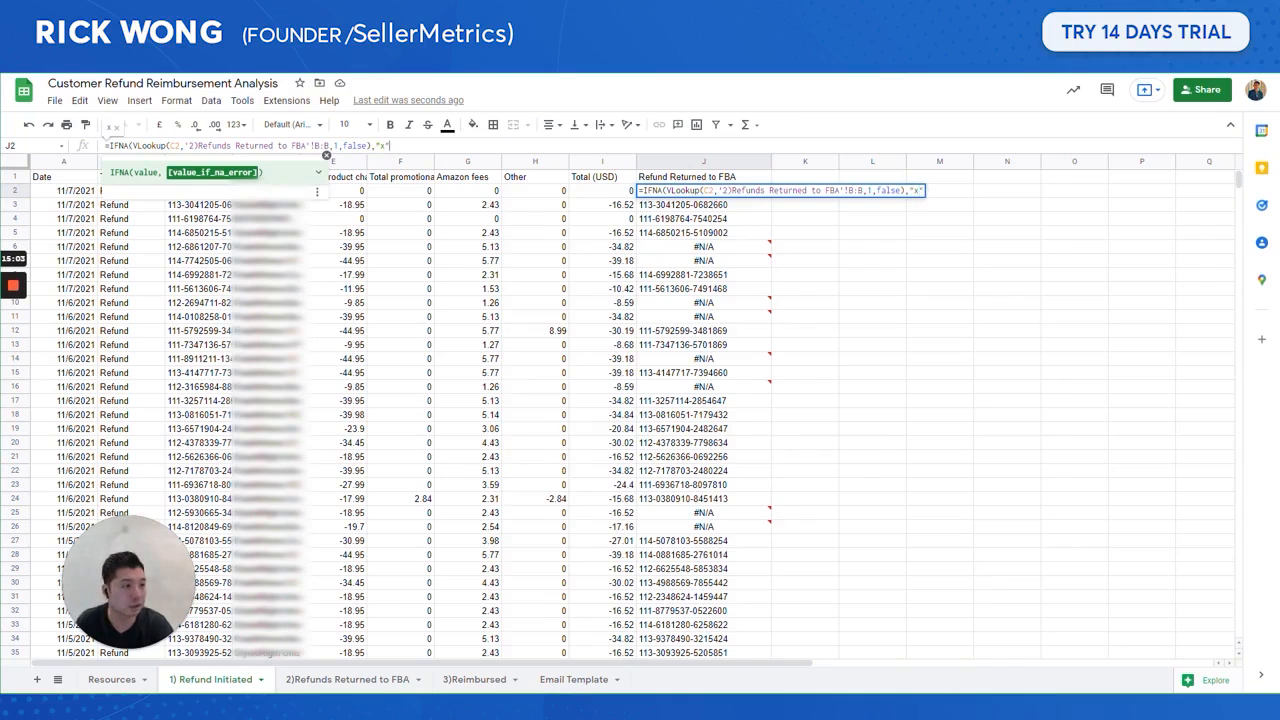
type("x\"")
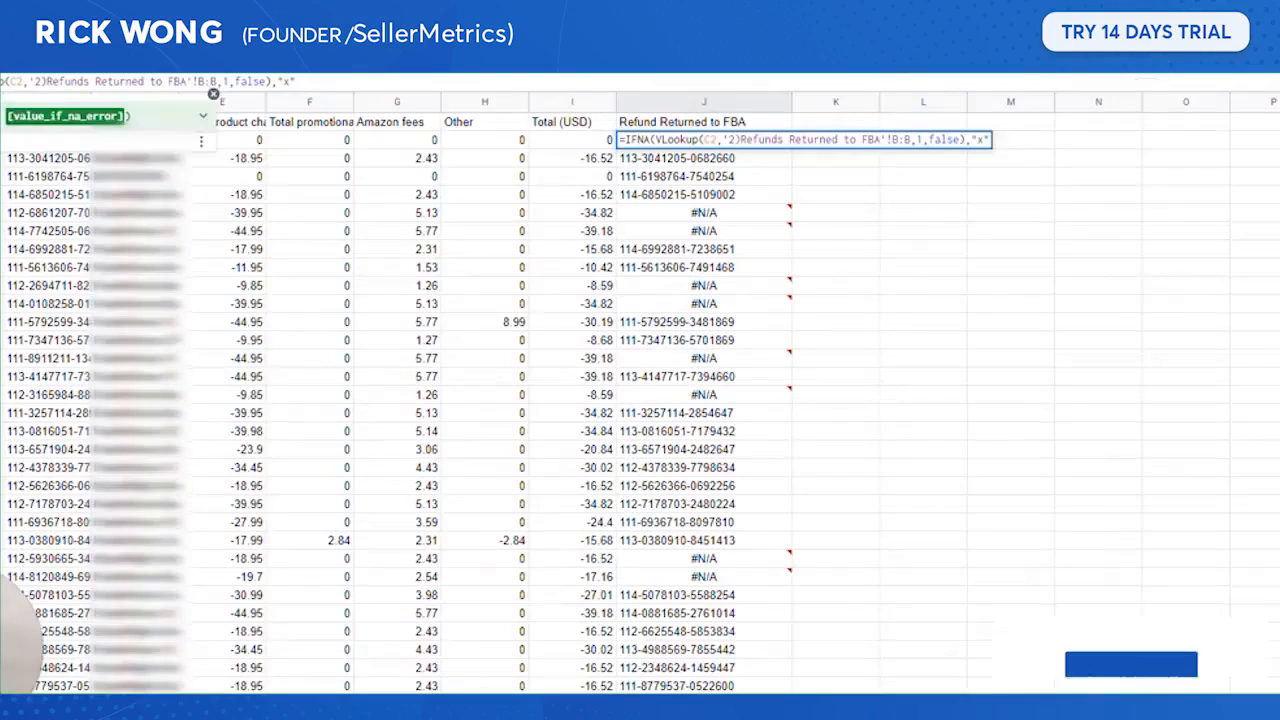
type(")")
key("Return")
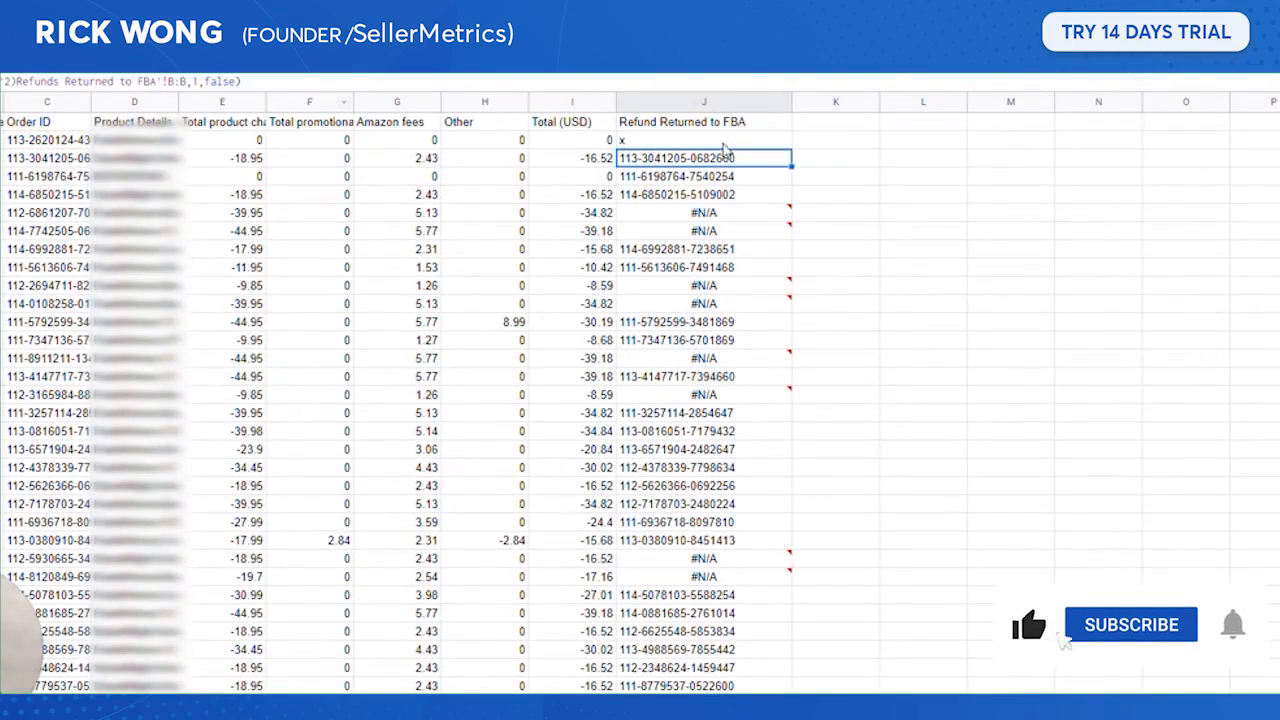
- Fill the updated IFNA formula from J2 down the Refund Returned to FBA column for all refund rows
key("Up")
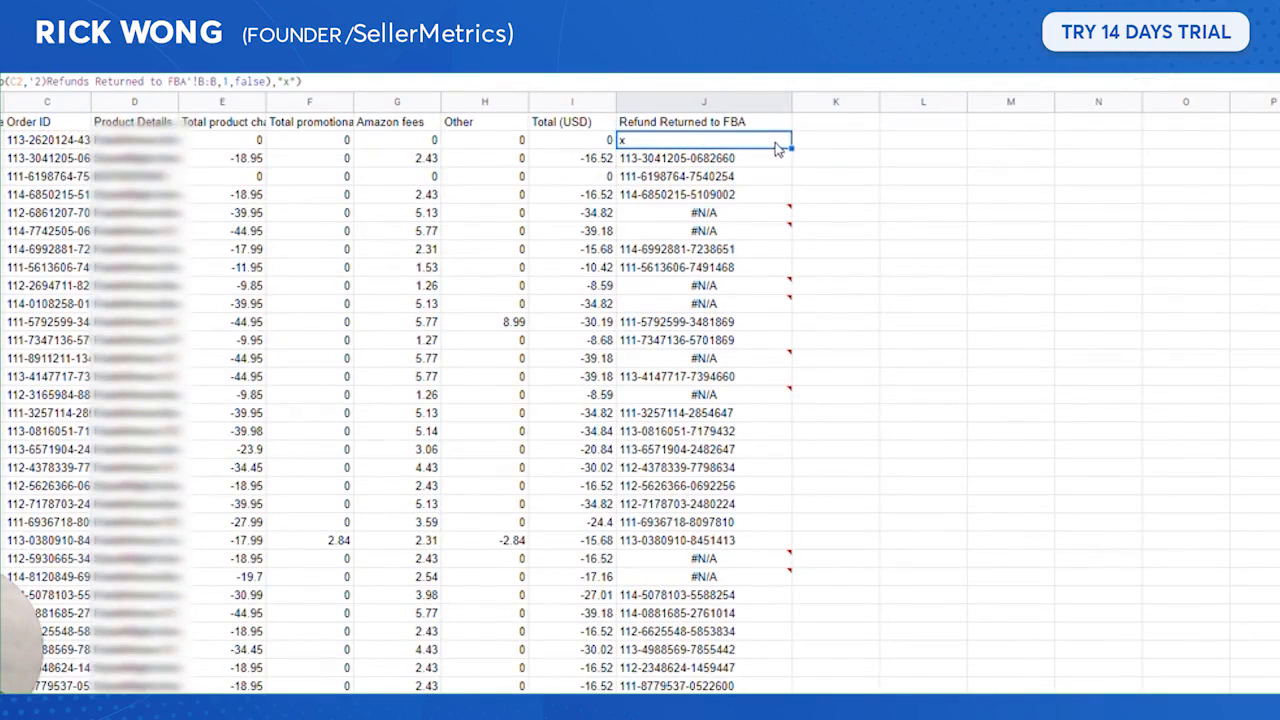
key("ctrl+shift+Down")
key("ctrl+d")
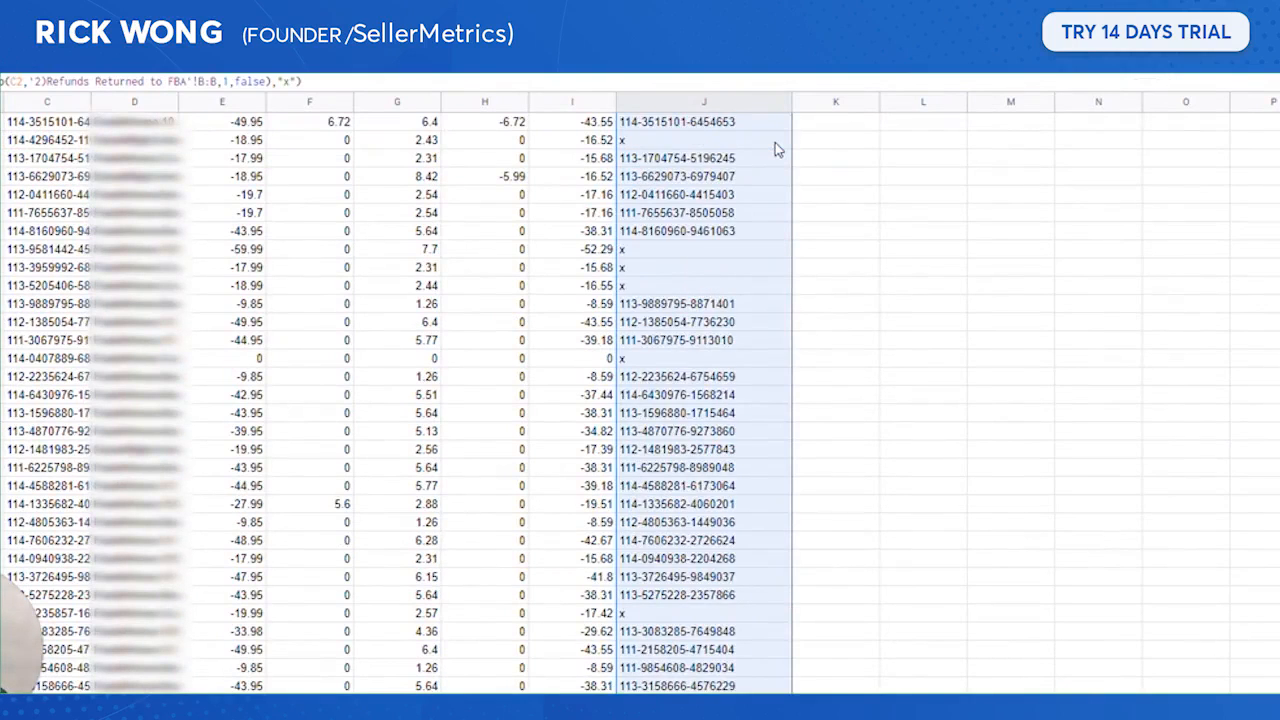
left_click(820, 214)
key("ctrl+Up")
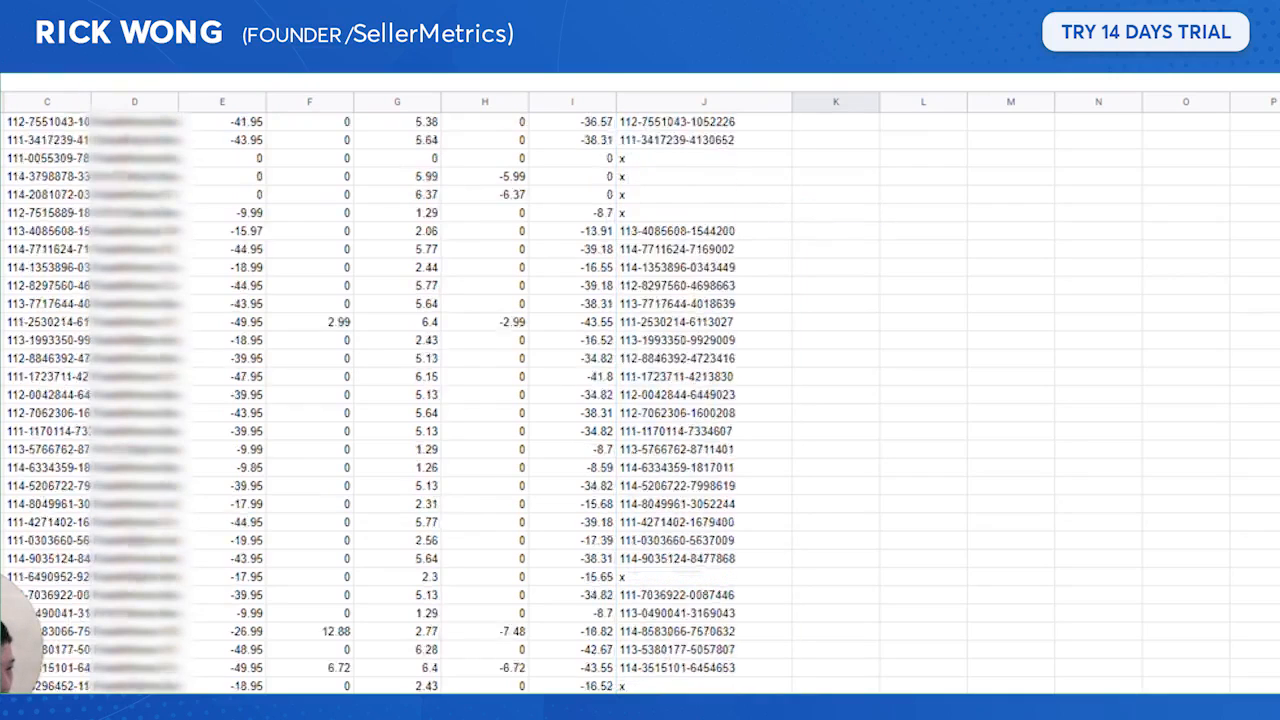
left_click(683, 143)
left_click(680, 159)
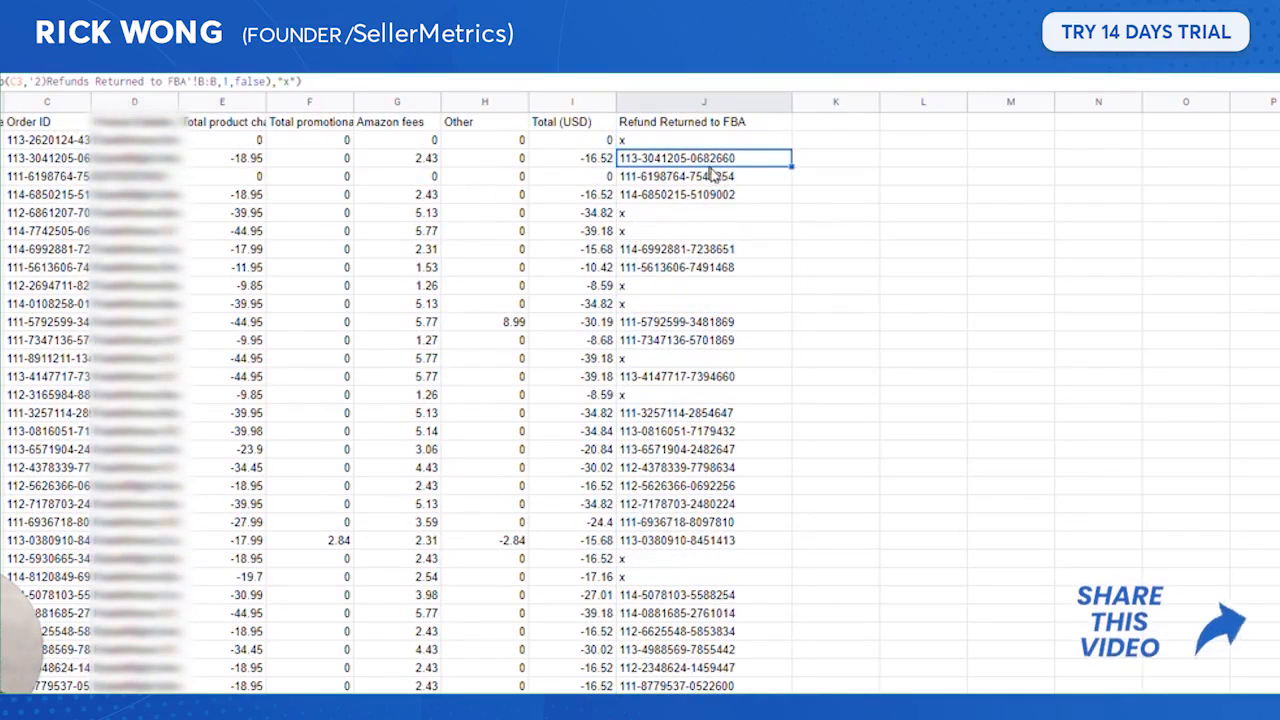
- Set the text color of the whole Refund Returned to FBA column to purple
left_click(703, 102)
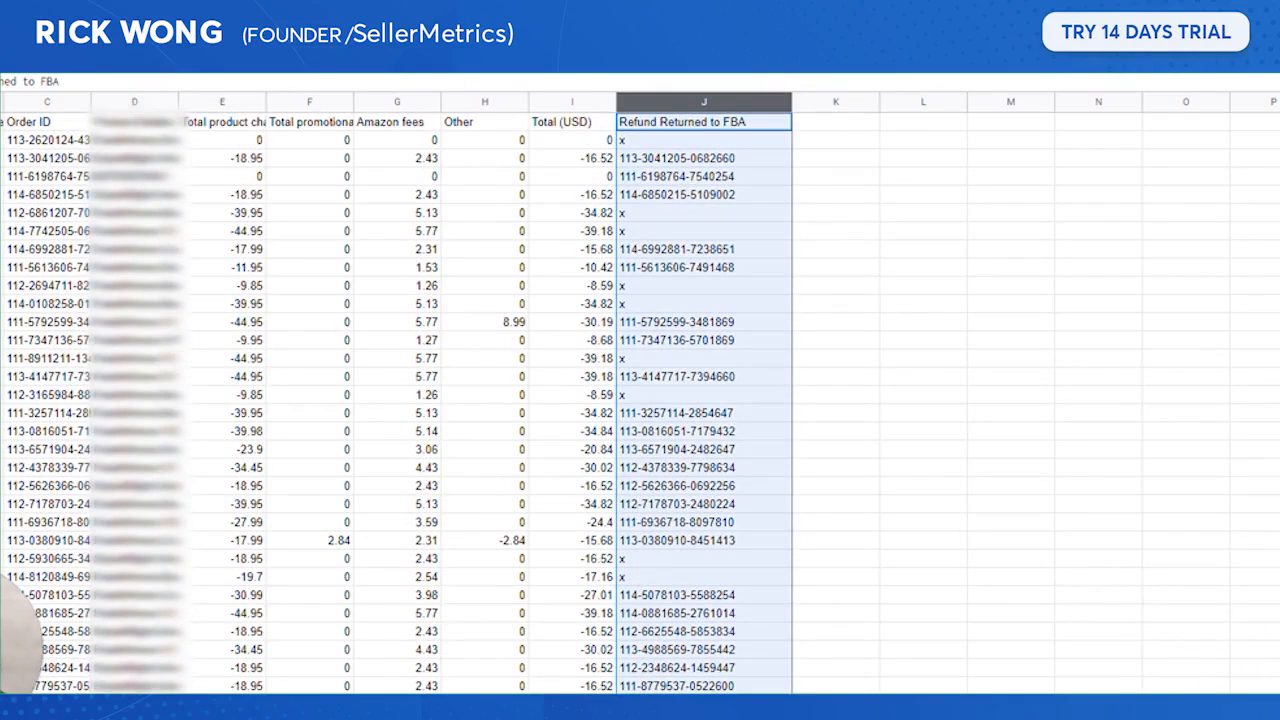
left_click(368, 55)
left_click(528, 220)
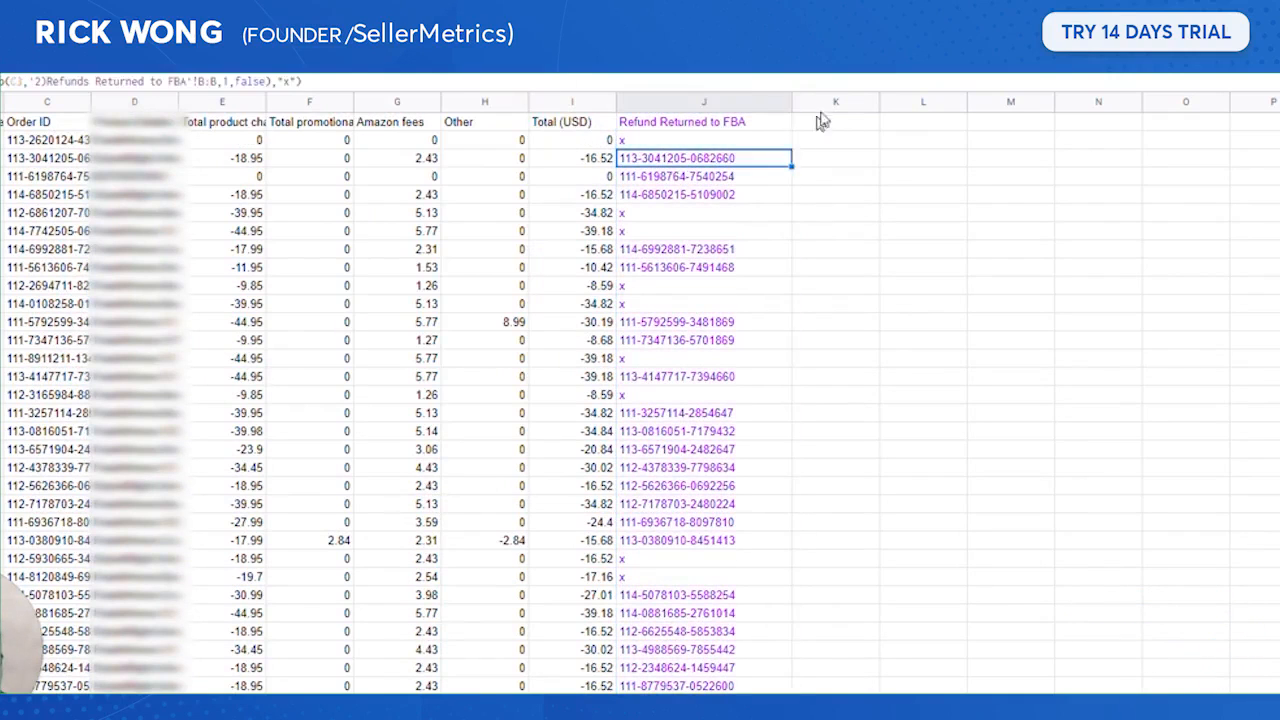
- Add the header "Reimbursed Already by Amazon" in K1 and widen columns J and K
left_click(836, 123)
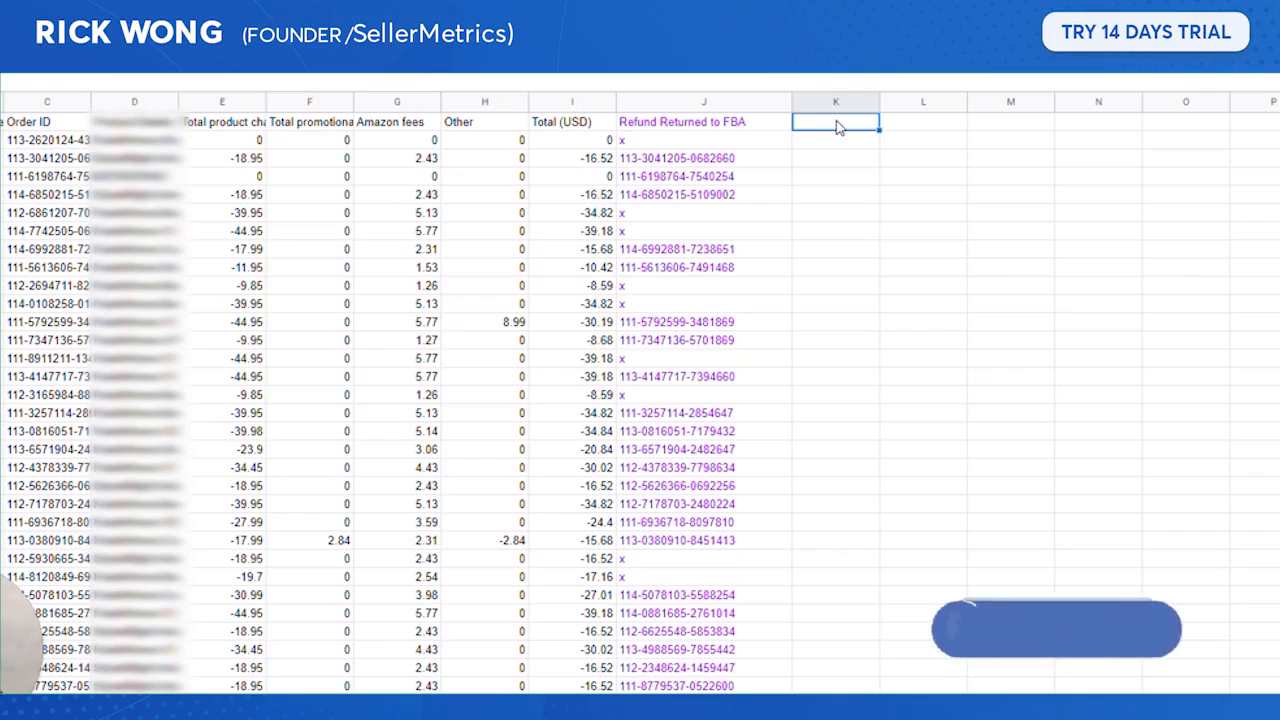
left_click(724, 143)
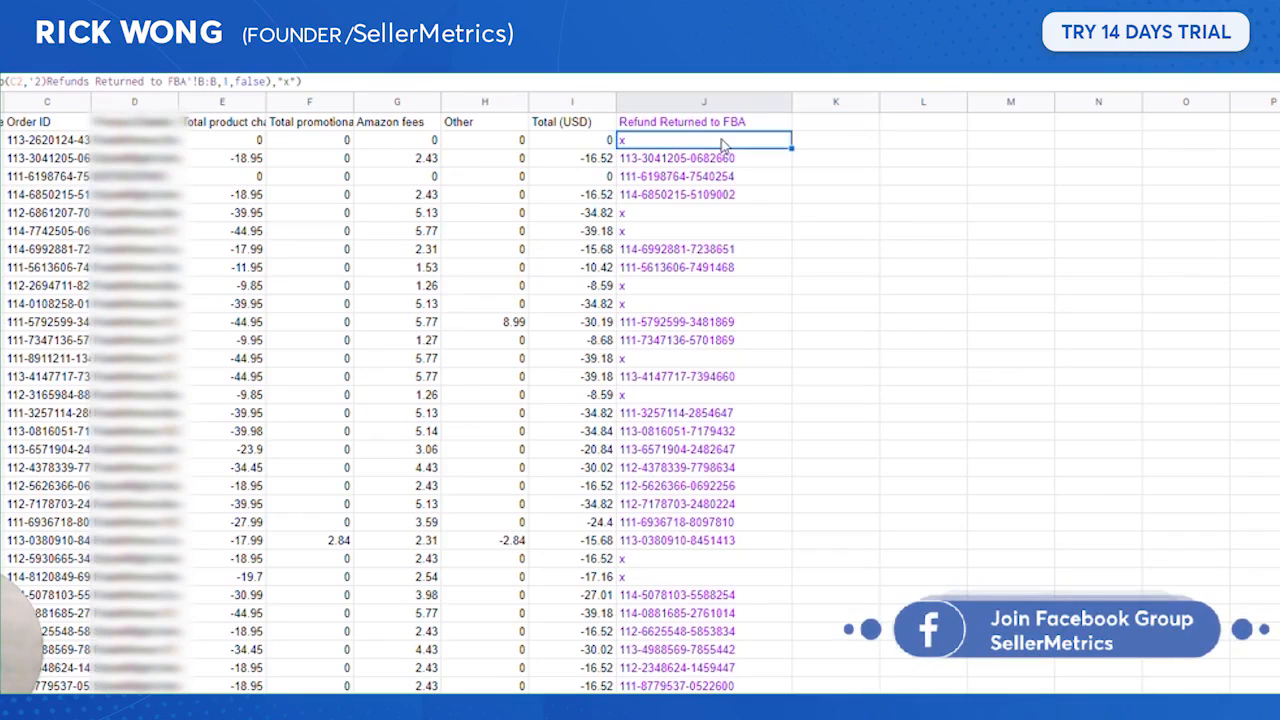
left_click(15, 146)
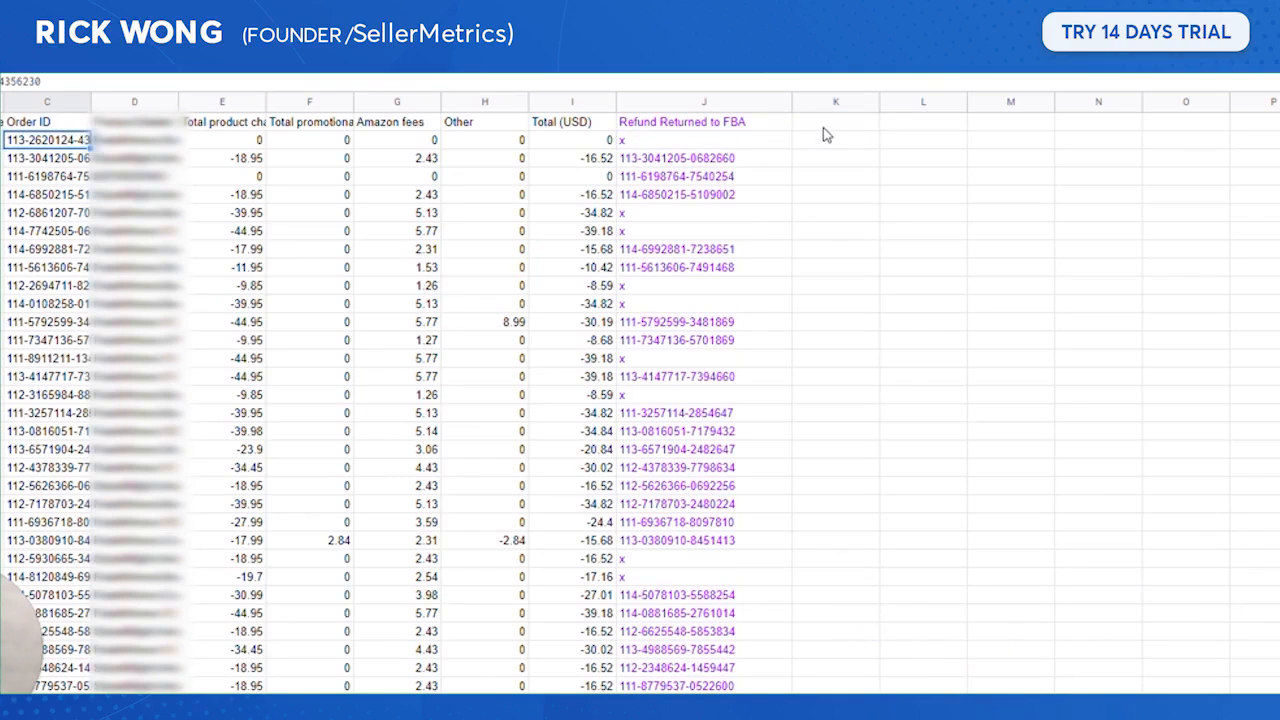
left_click(836, 124)
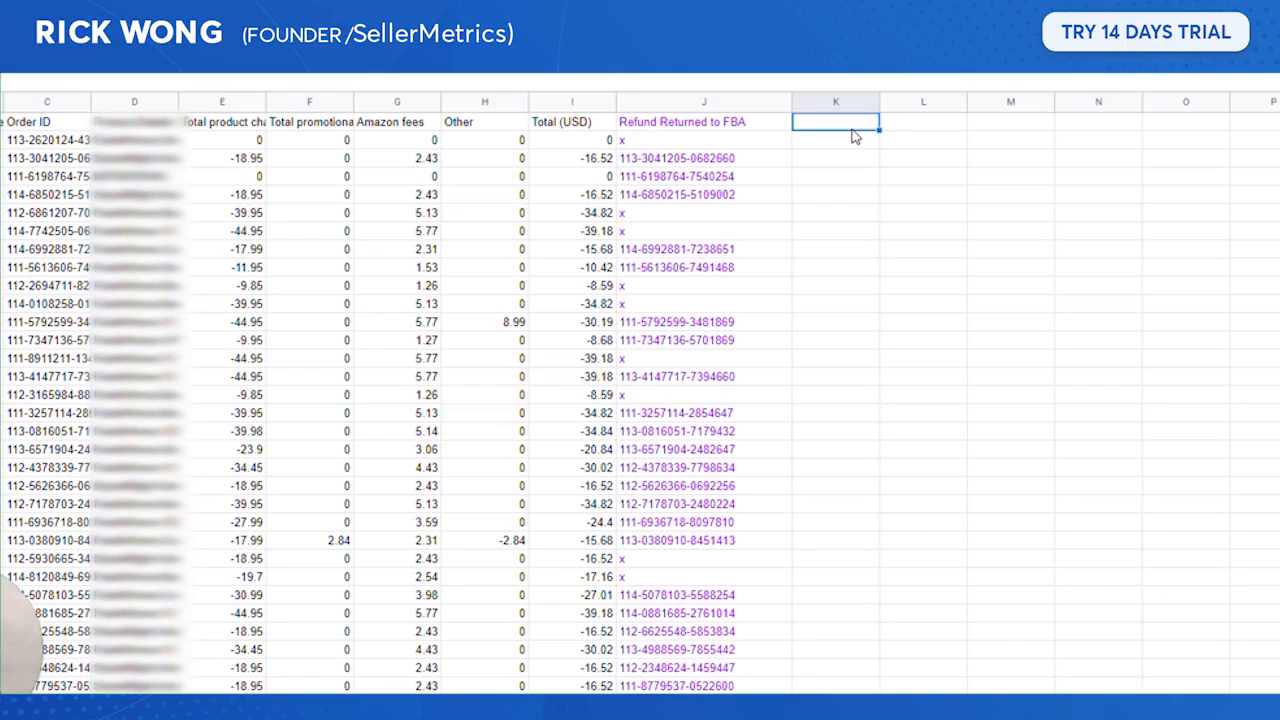
type("Reimbursed Already by")
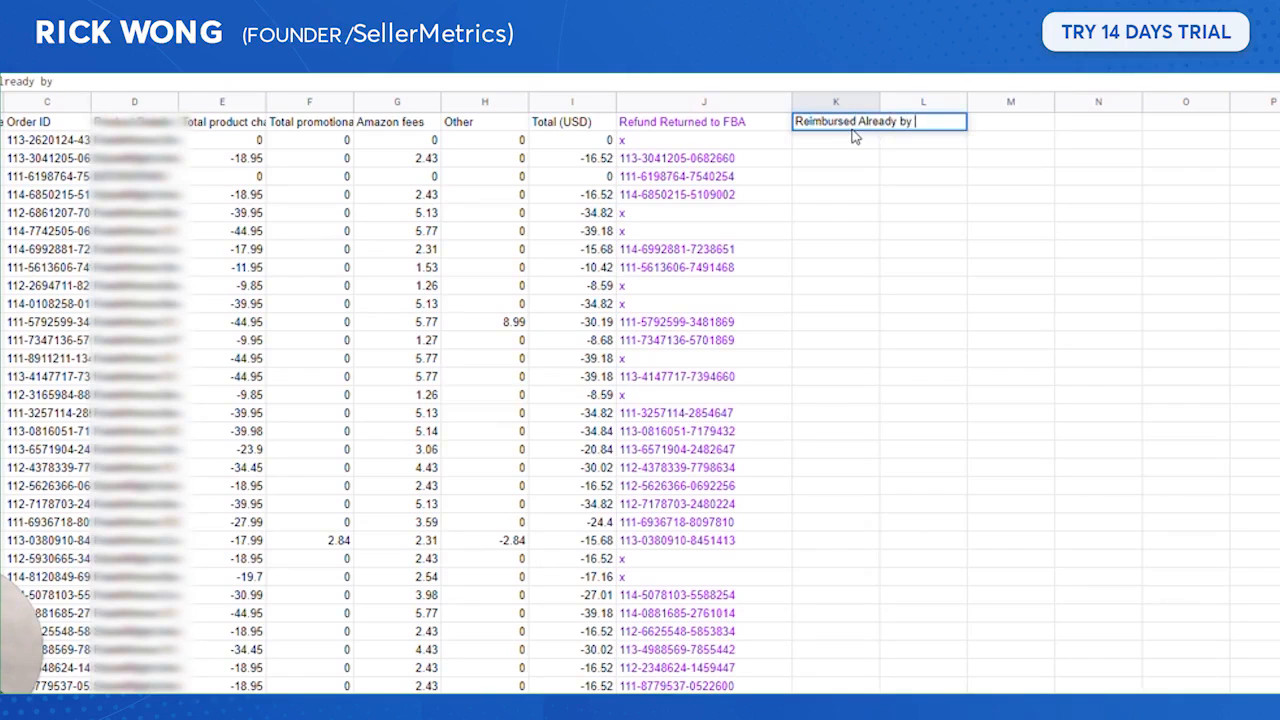
type(" Amazon")
key("Return")
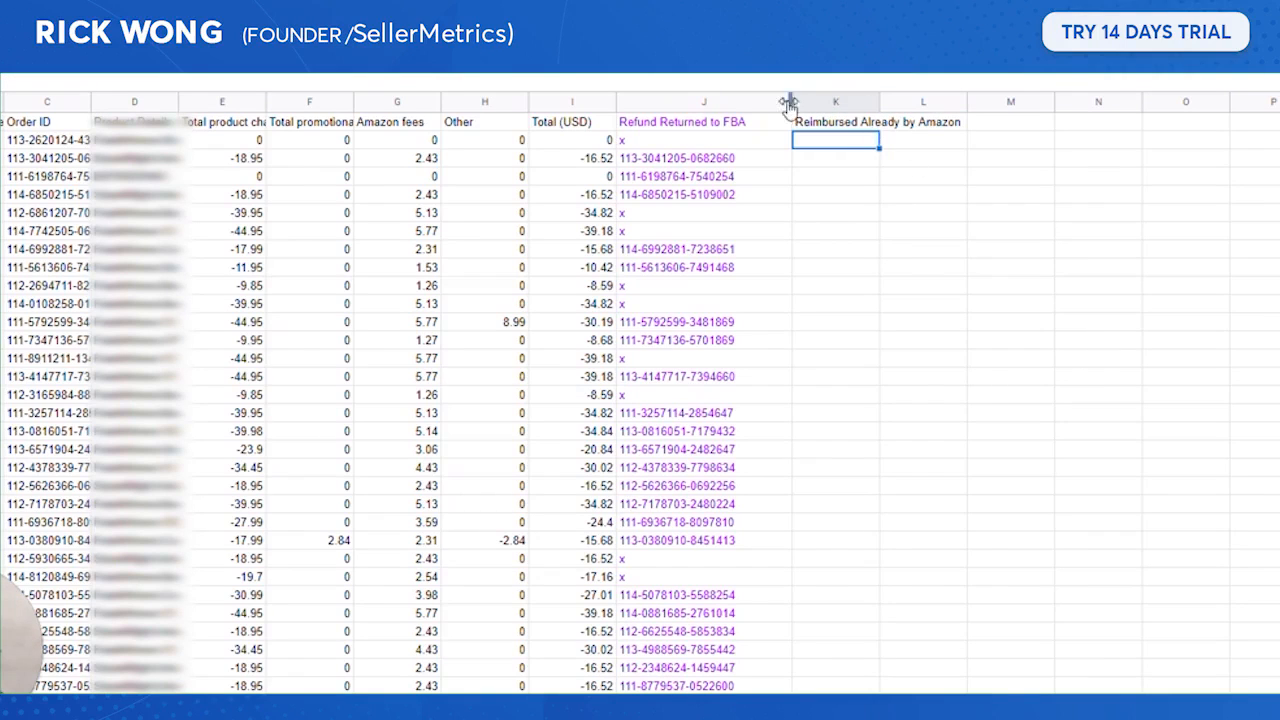
left_click_drag(790, 101, 808, 101)
left_click_drag(897, 101, 987, 101)
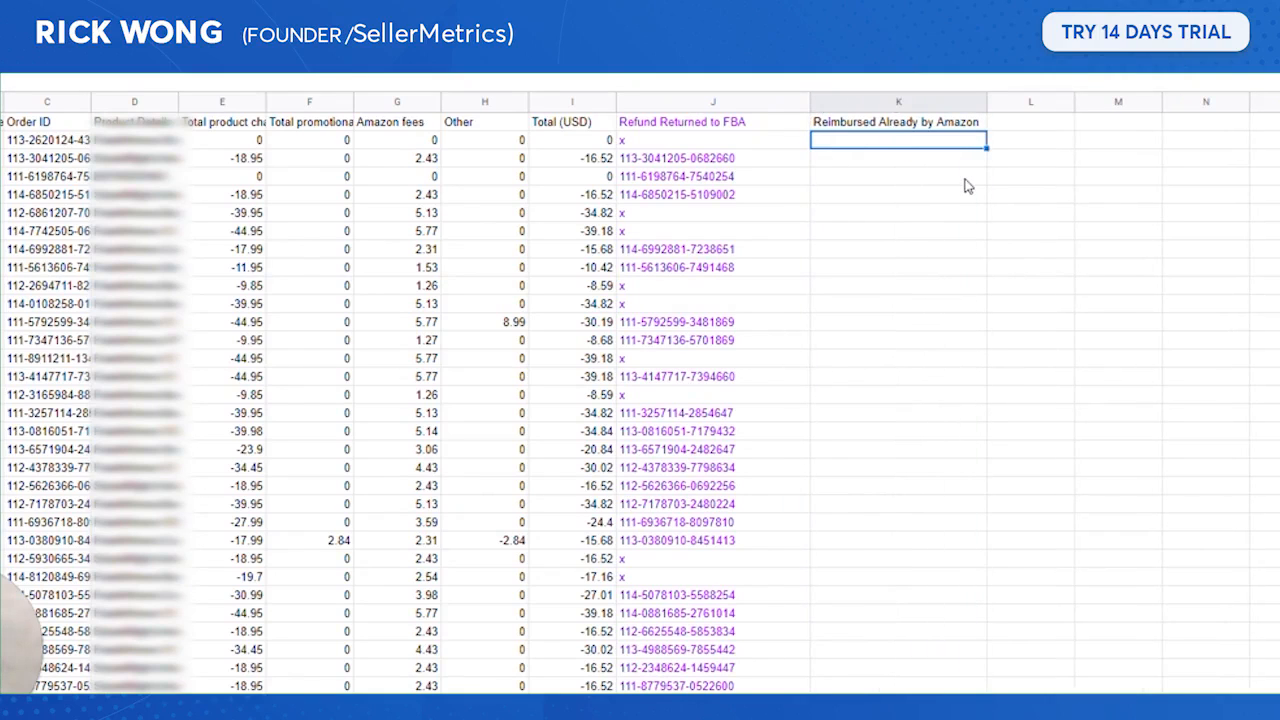
- Enter =IFNA(vlookup(C2,'3)Reimbursed'!D:D,1,false),"x") in K2 to look up the order ID among the reimbursed orders
left_click(58, 143)
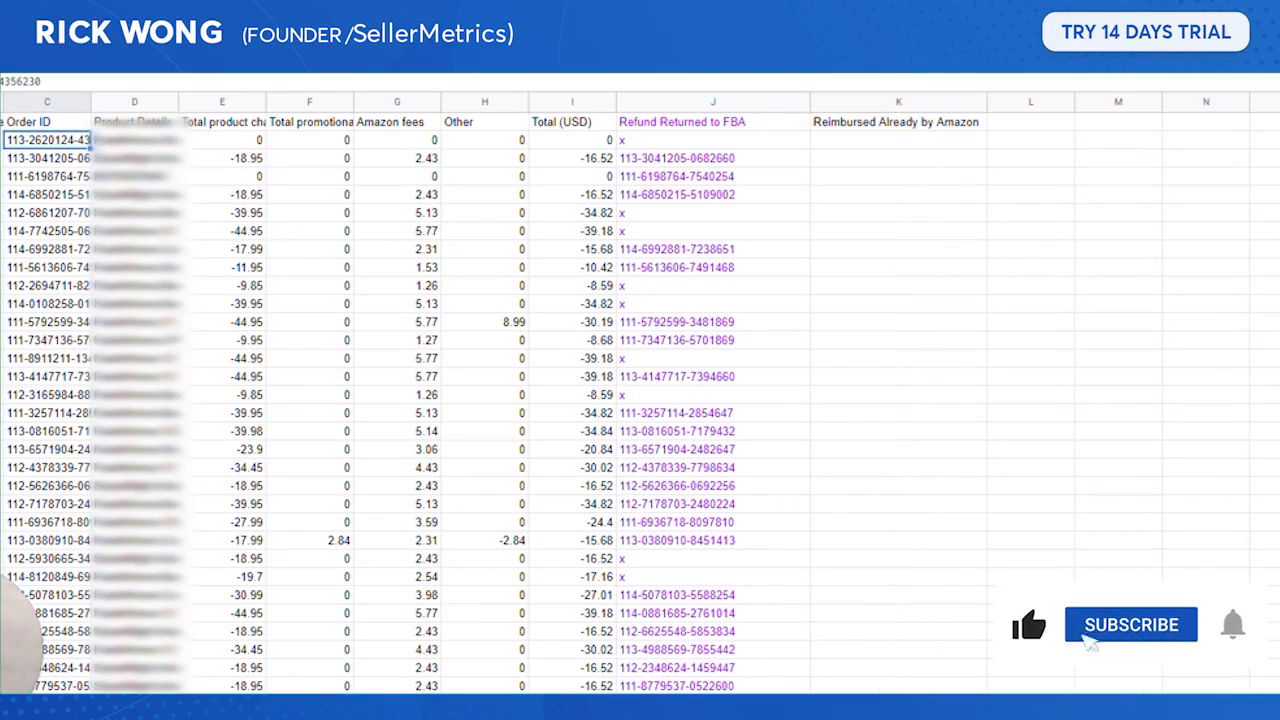
left_click(884, 147)
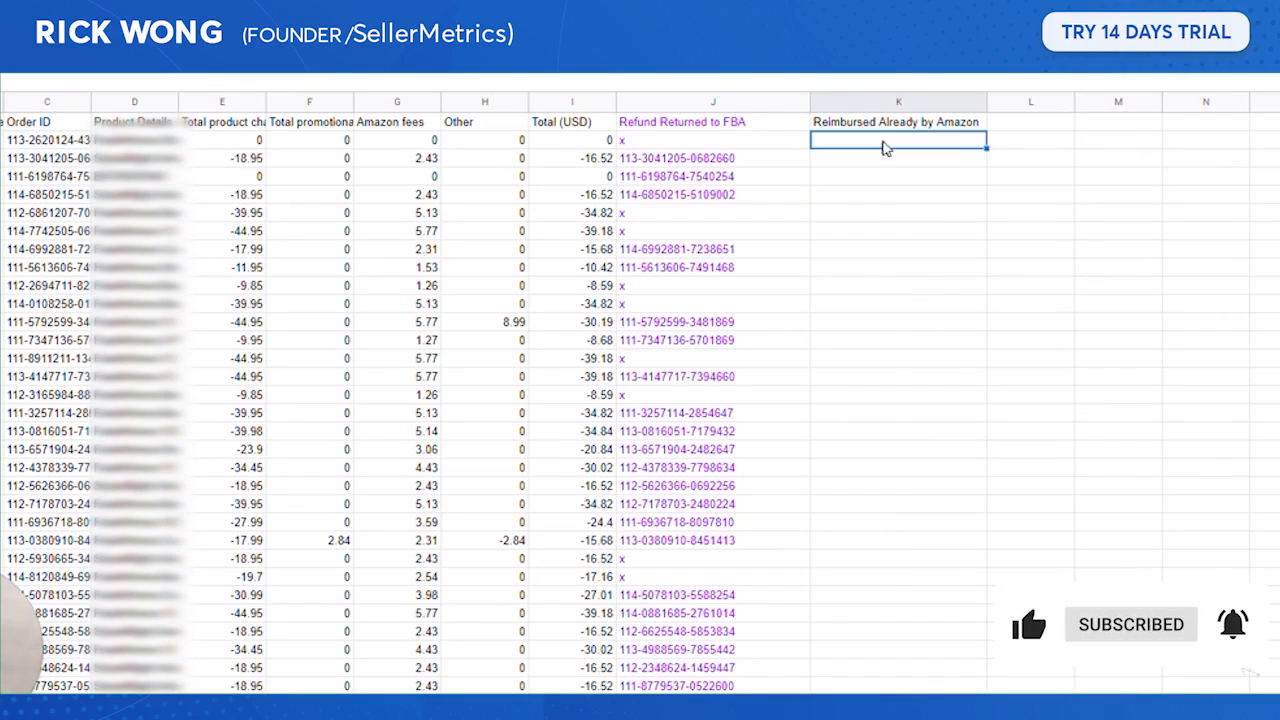
type("=")
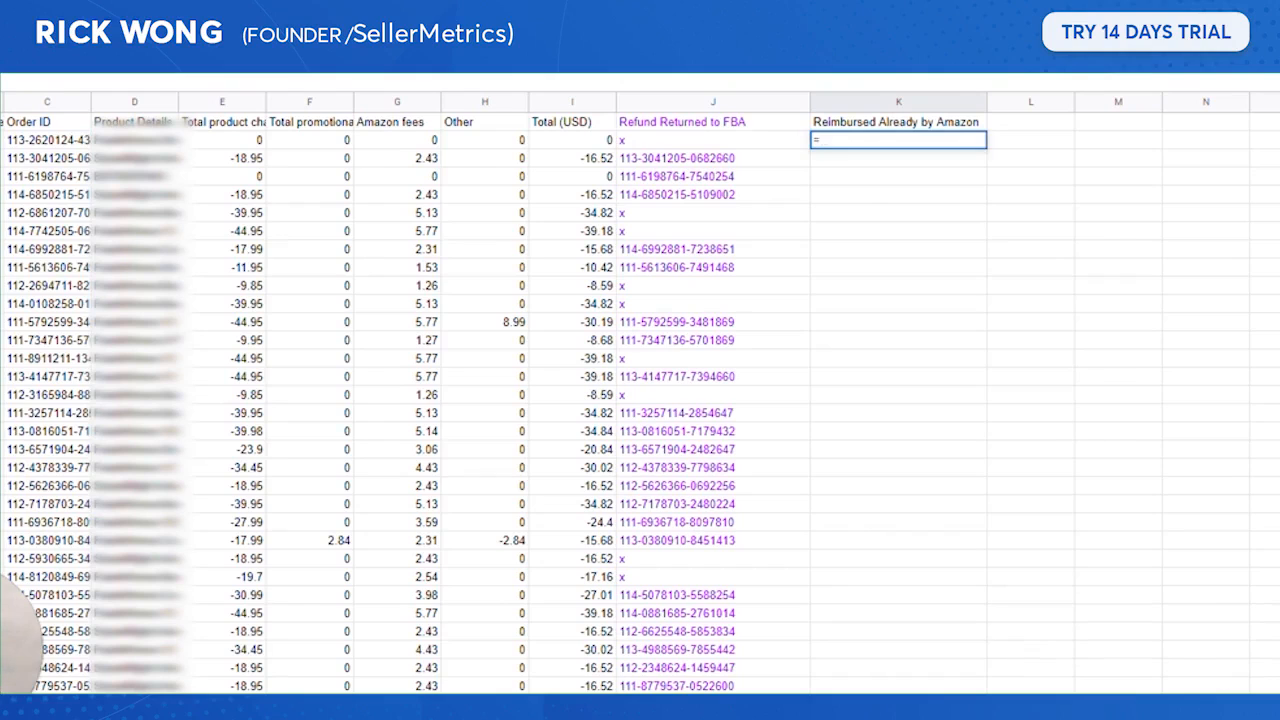
type("IFNA")
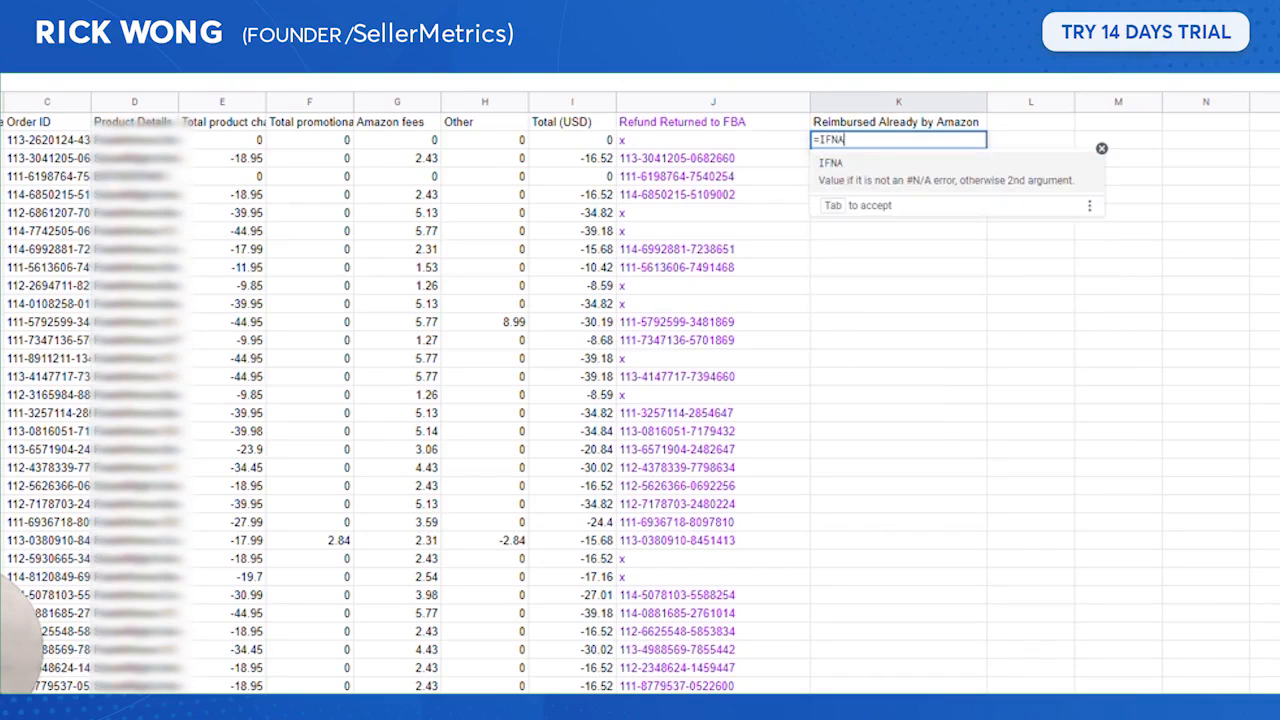
type("(")
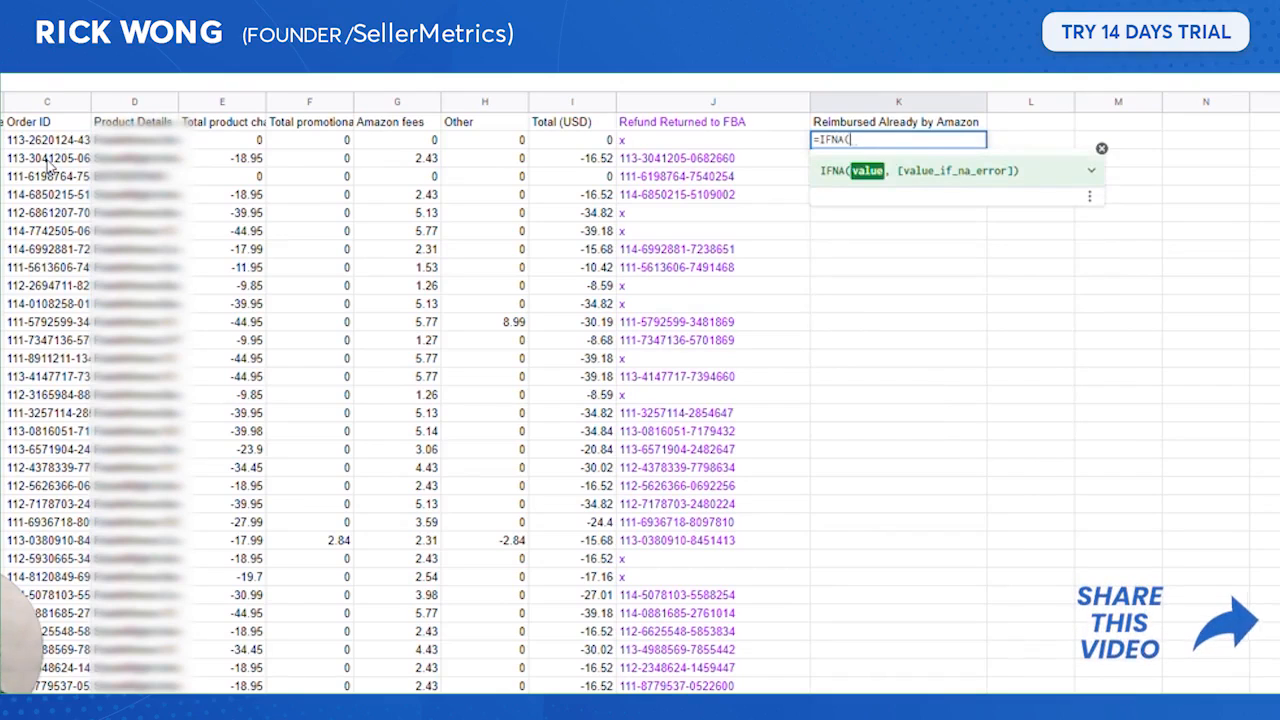
type("vlookup(")
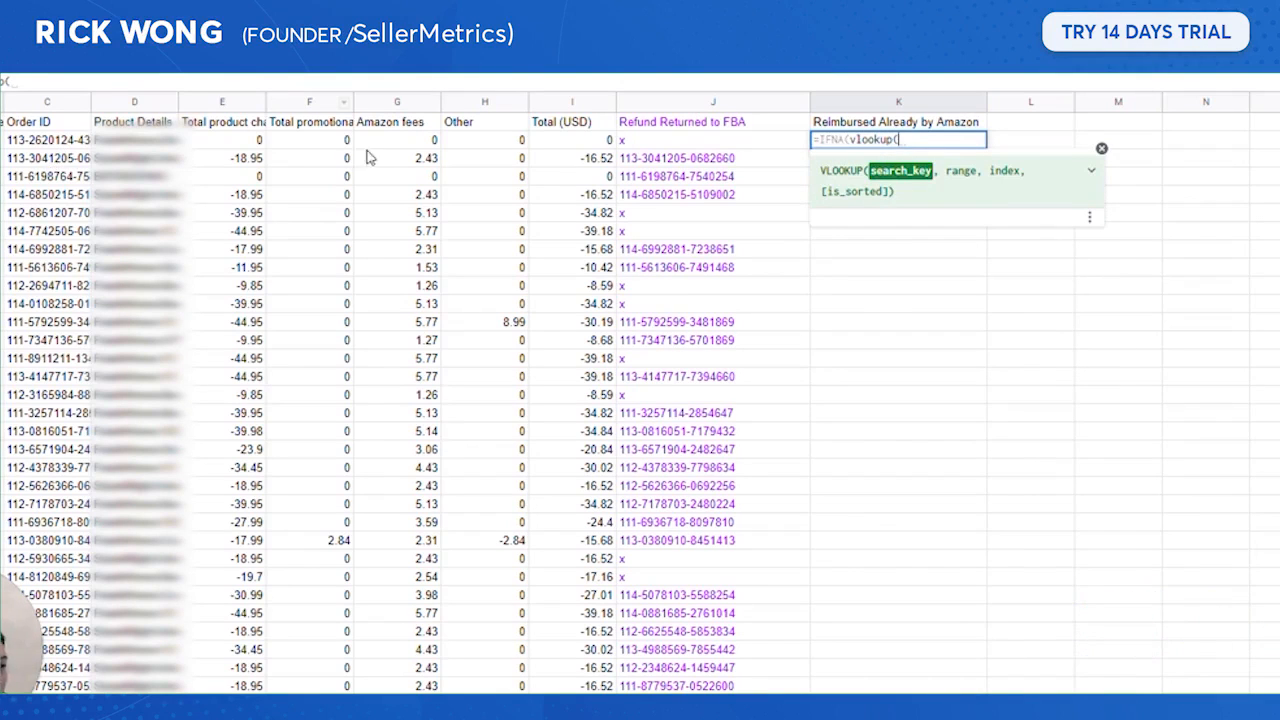
left_click(66, 145)
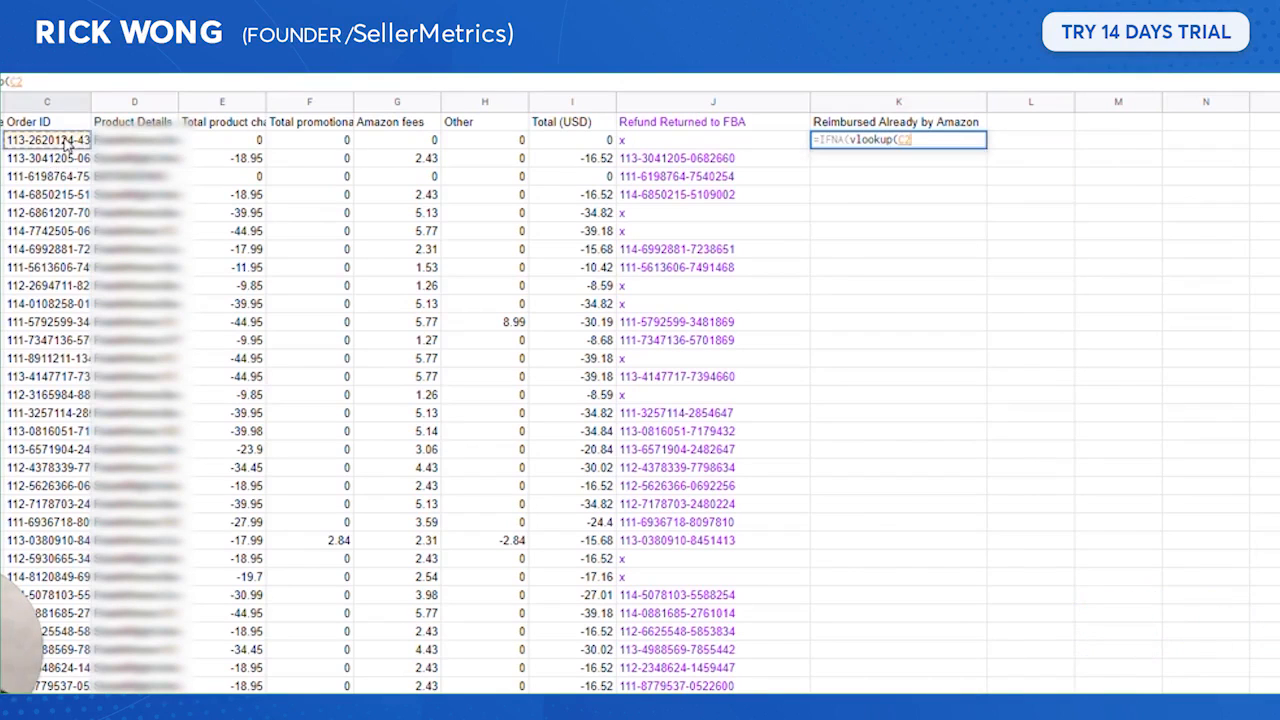
type(",")
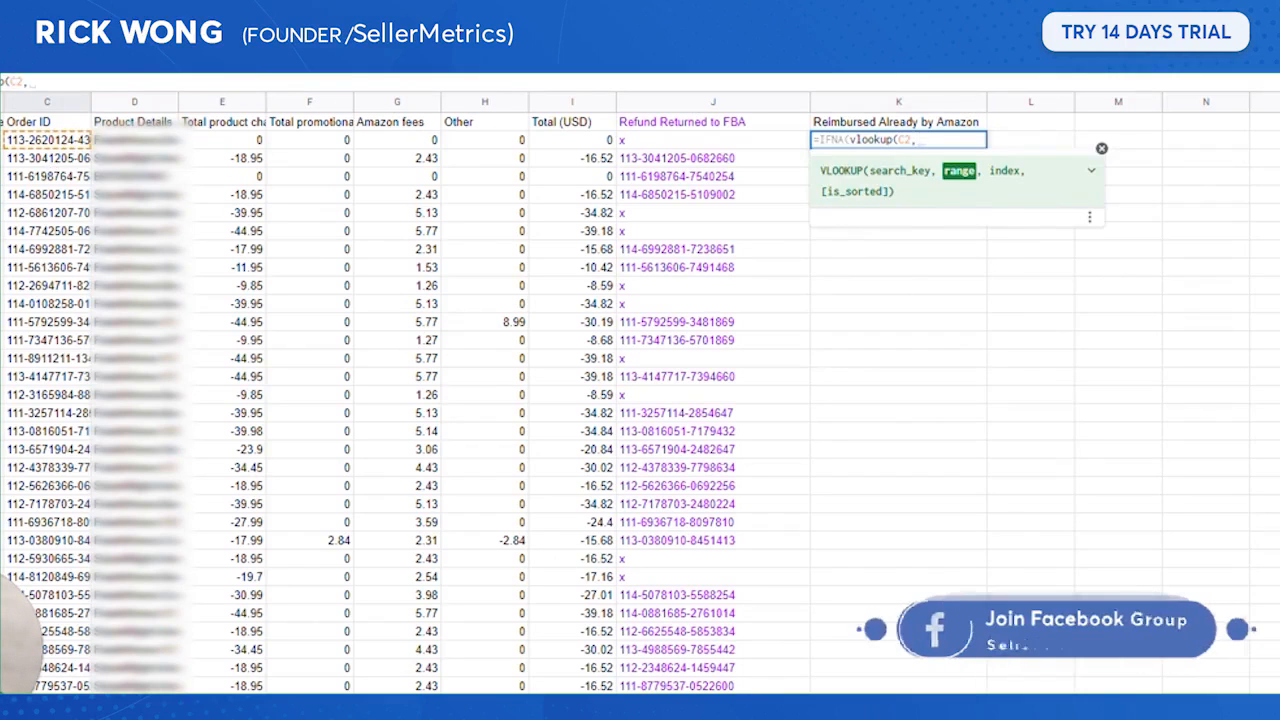
left_click(474, 679)
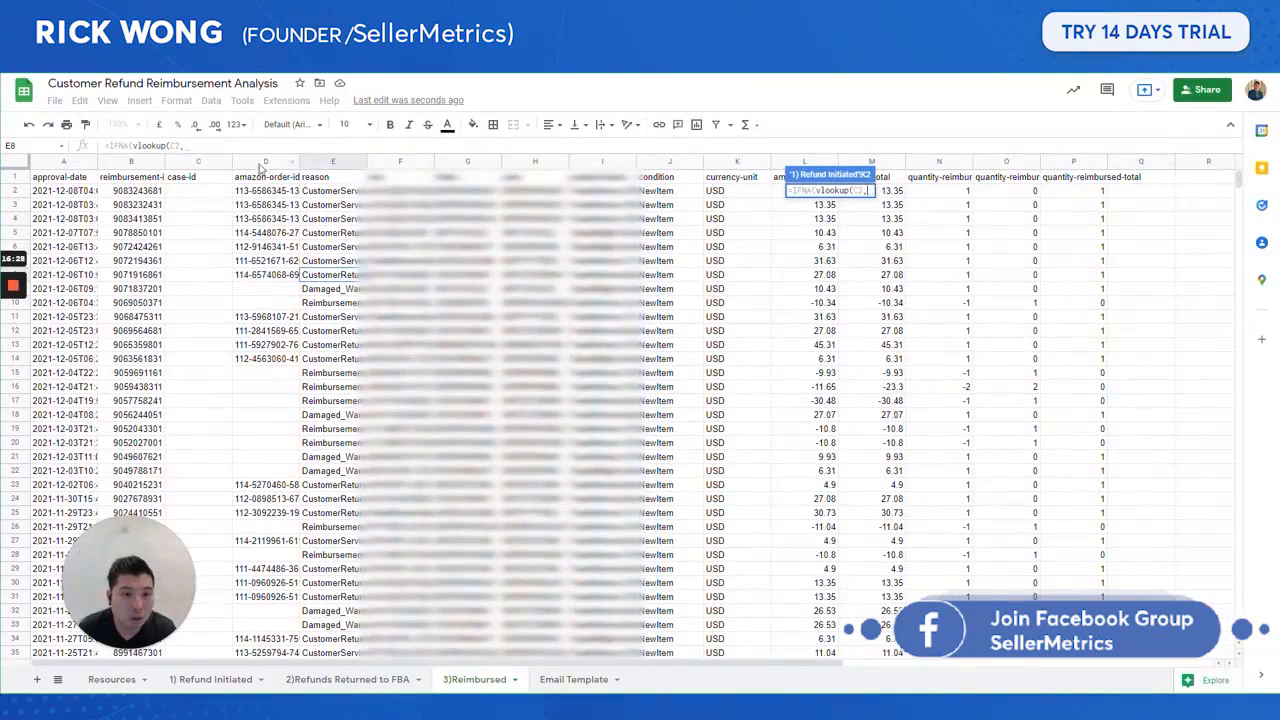
left_click(268, 162)
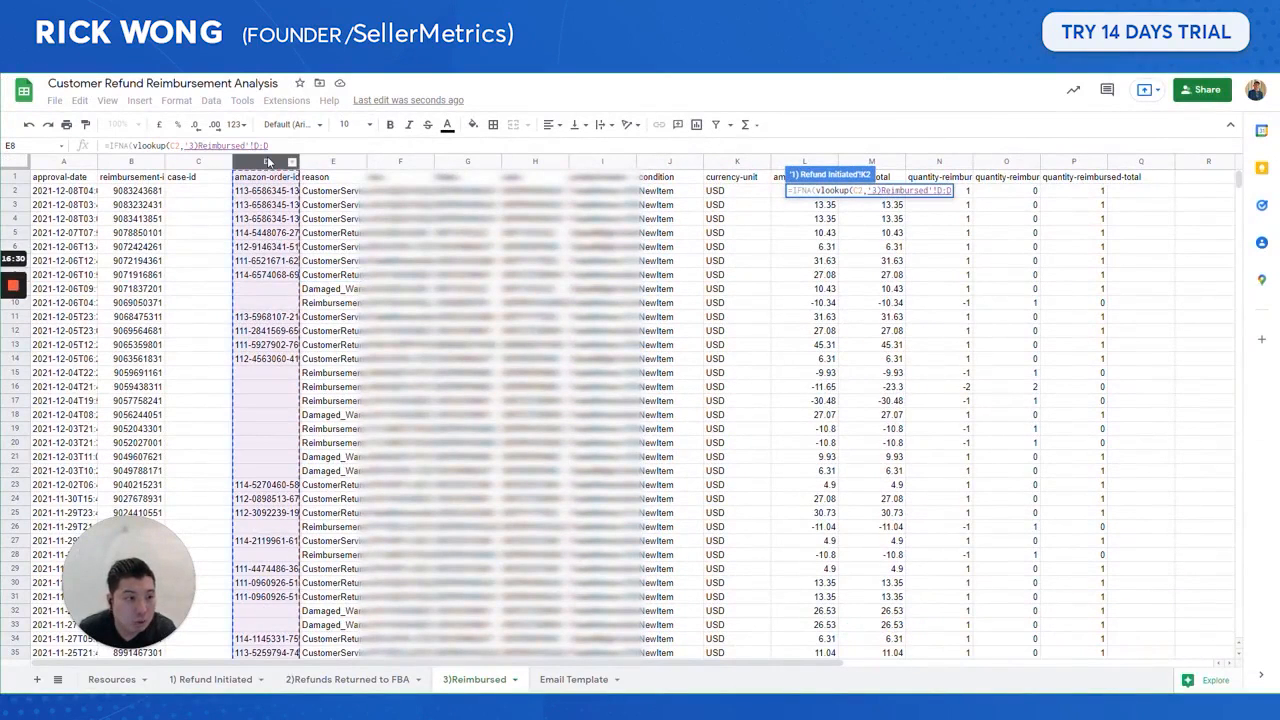
type(",1,")
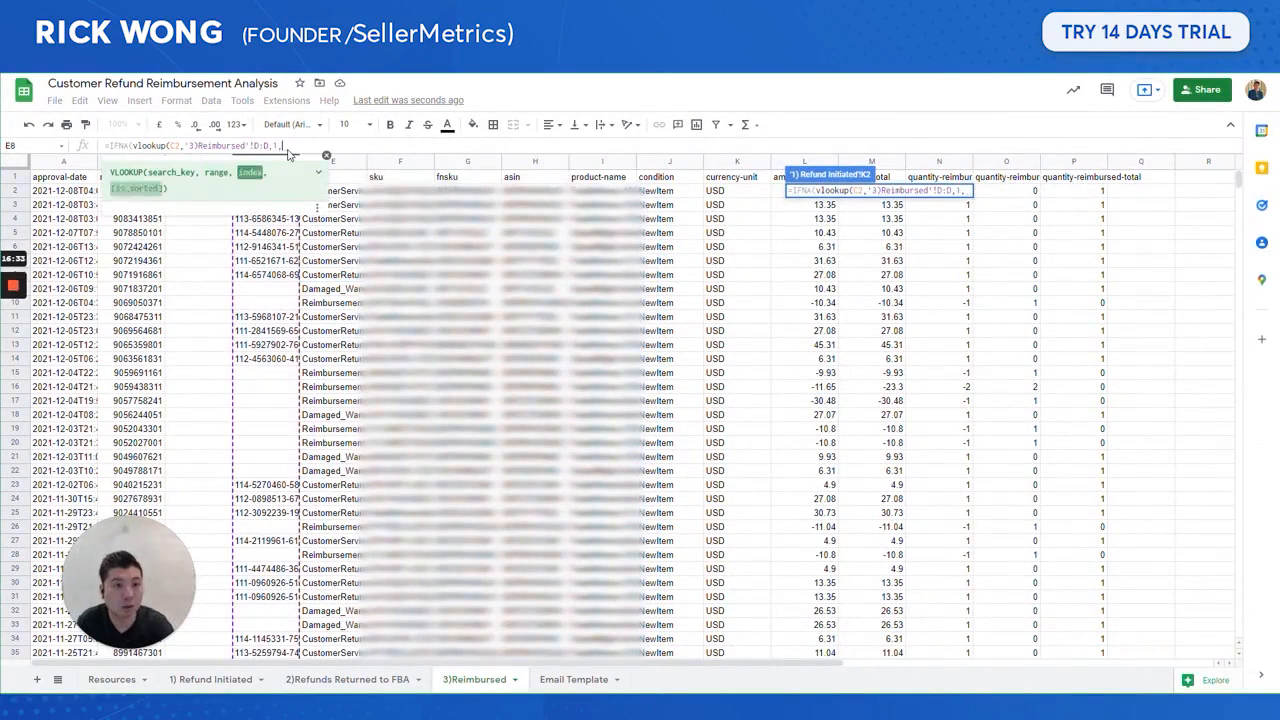
type("false))")
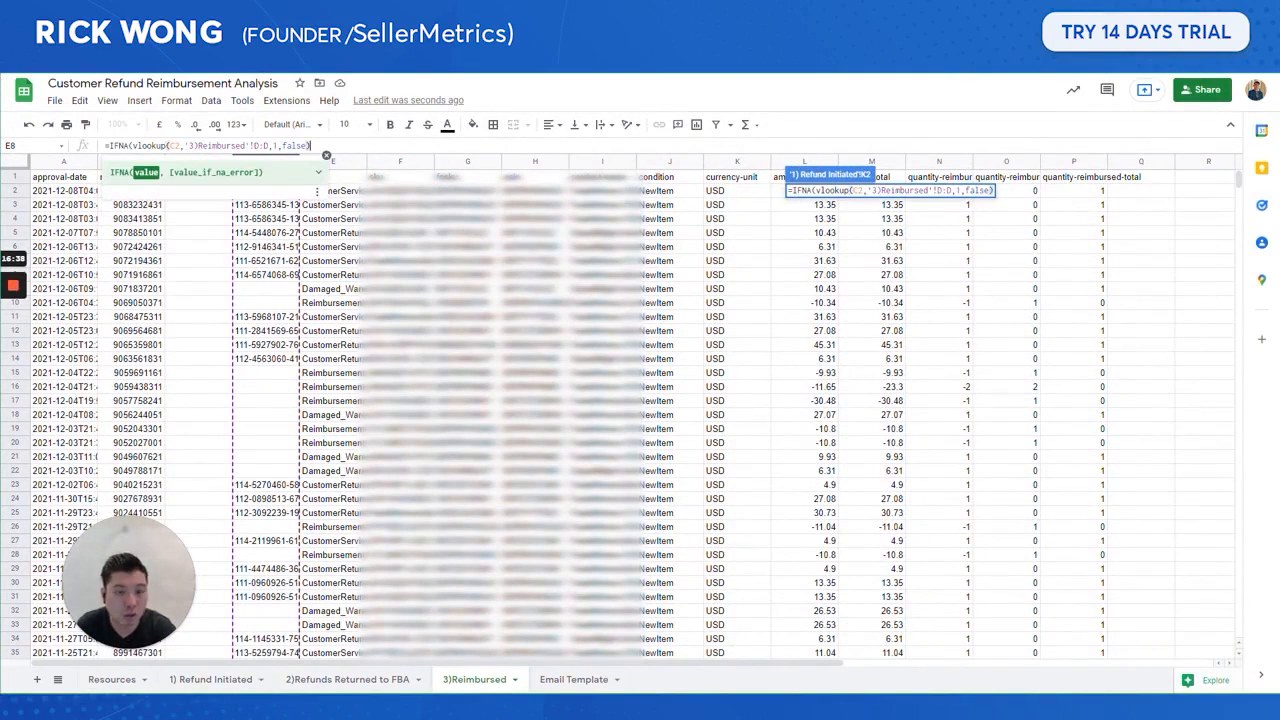
type(",\"")
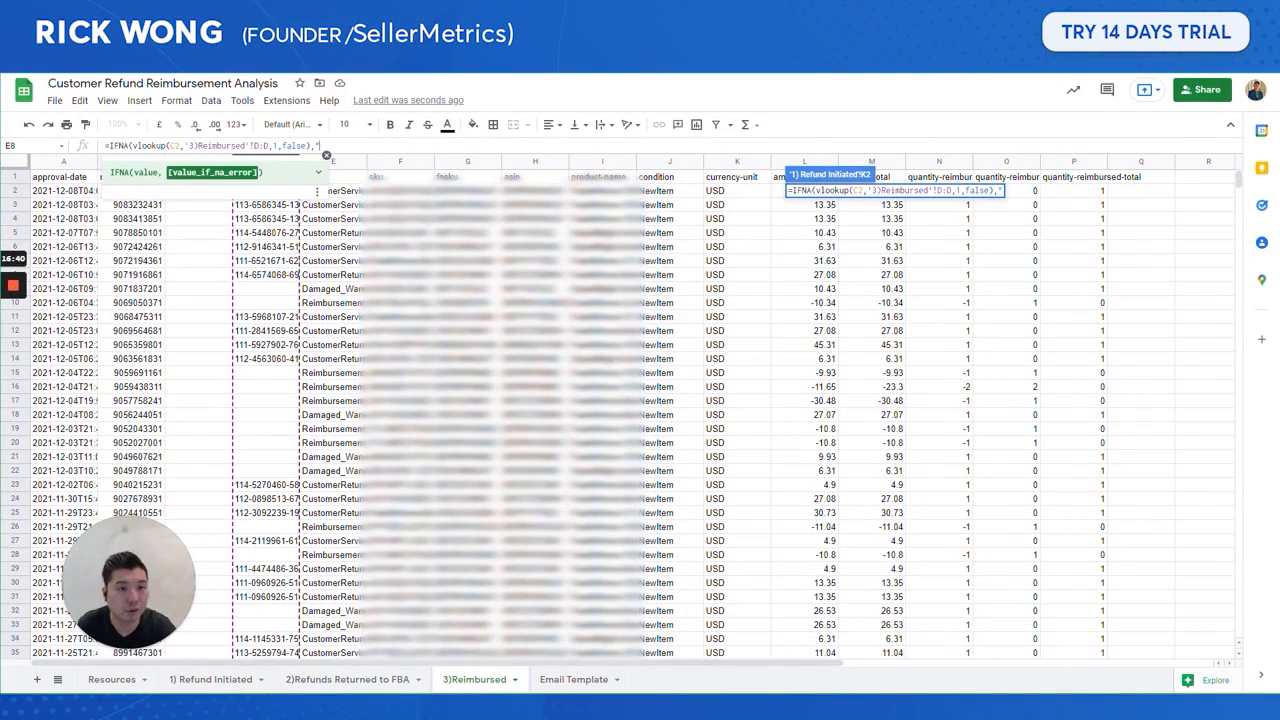
type("x\")")
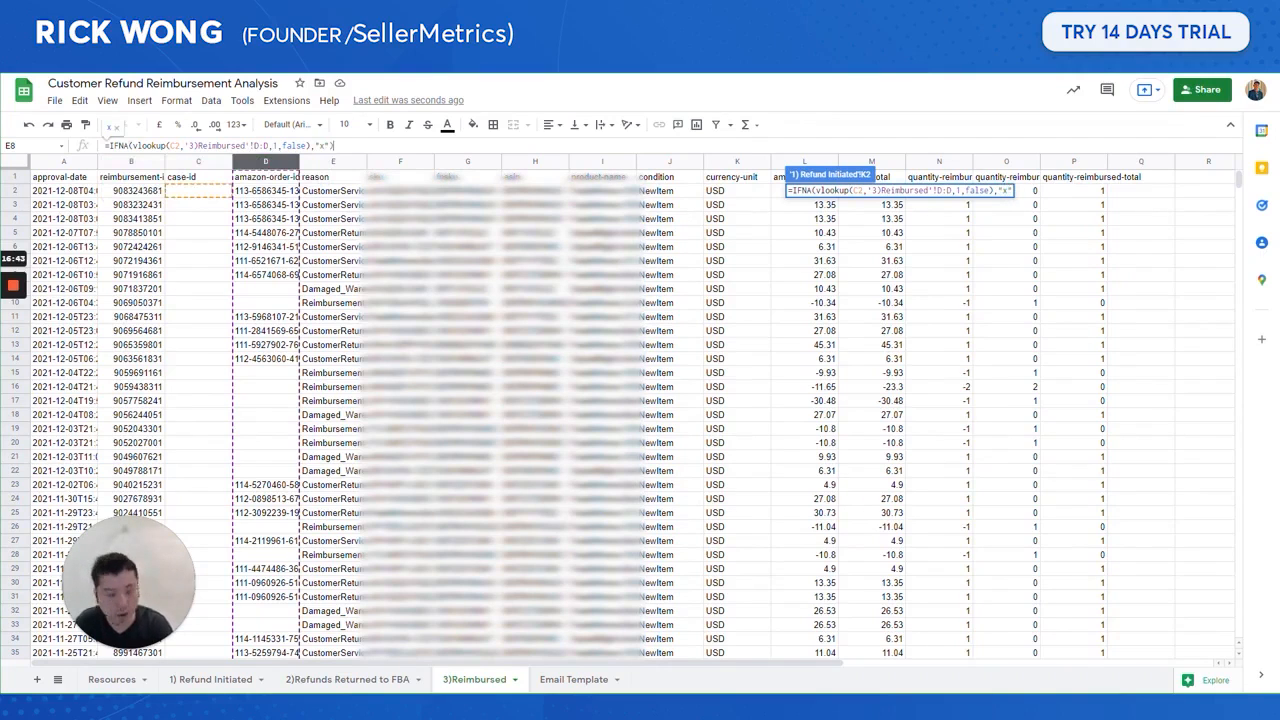
key("Return")
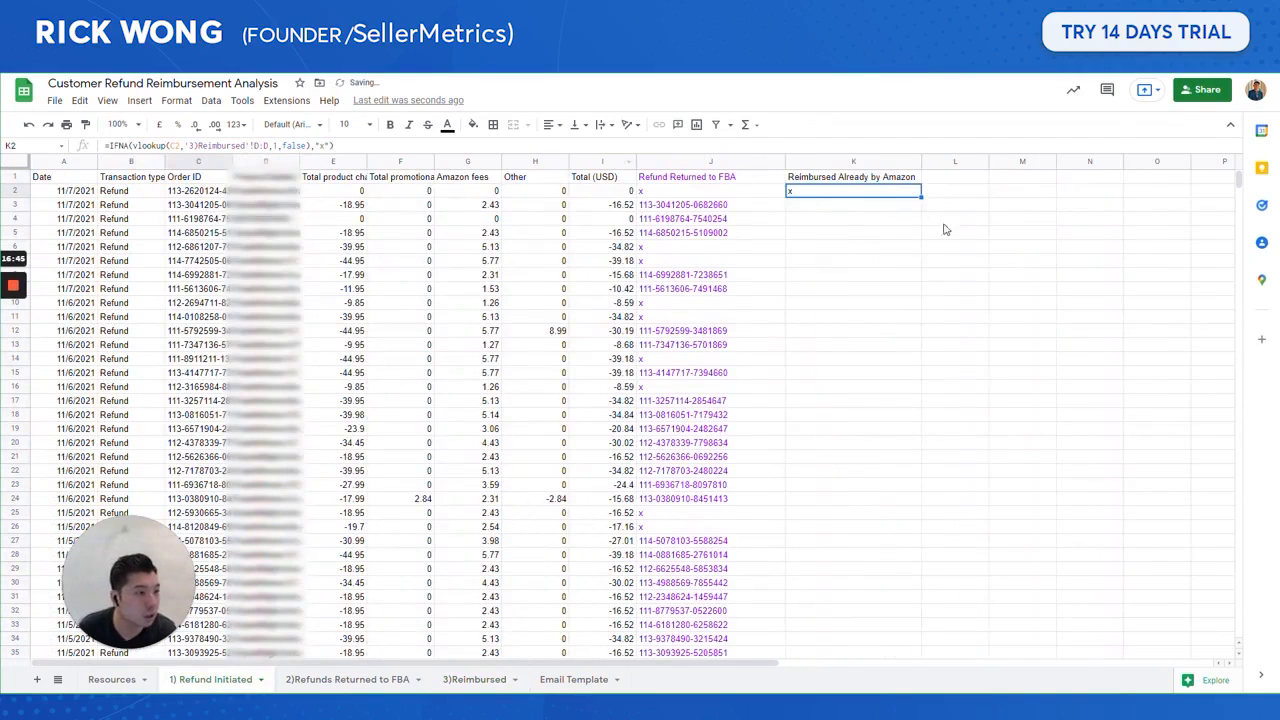
- Set the text color of the whole Reimbursed Already by Amazon column to purple
left_click(855, 162)
left_click(472, 124)
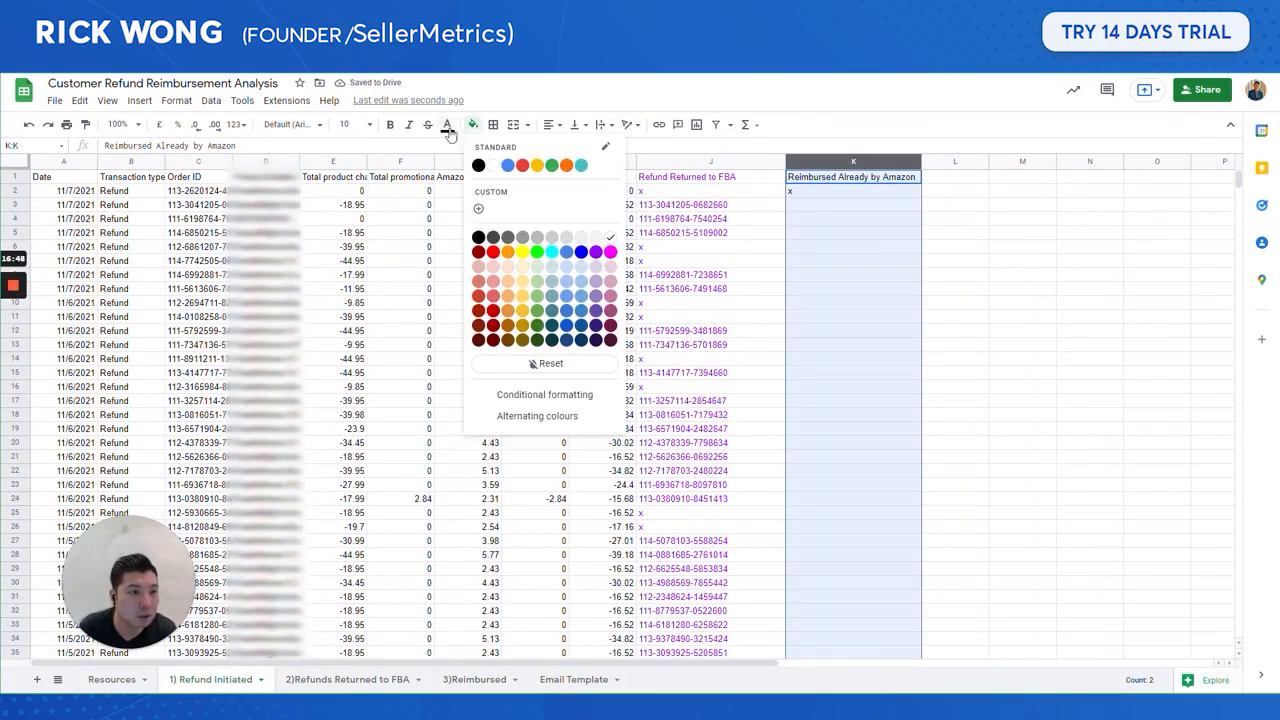
left_click(448, 127)
left_click(570, 253)
- Fill the IFNA formula from K2 down the Reimbursed Already by Amazon column for all refund rows
left_click(866, 191)
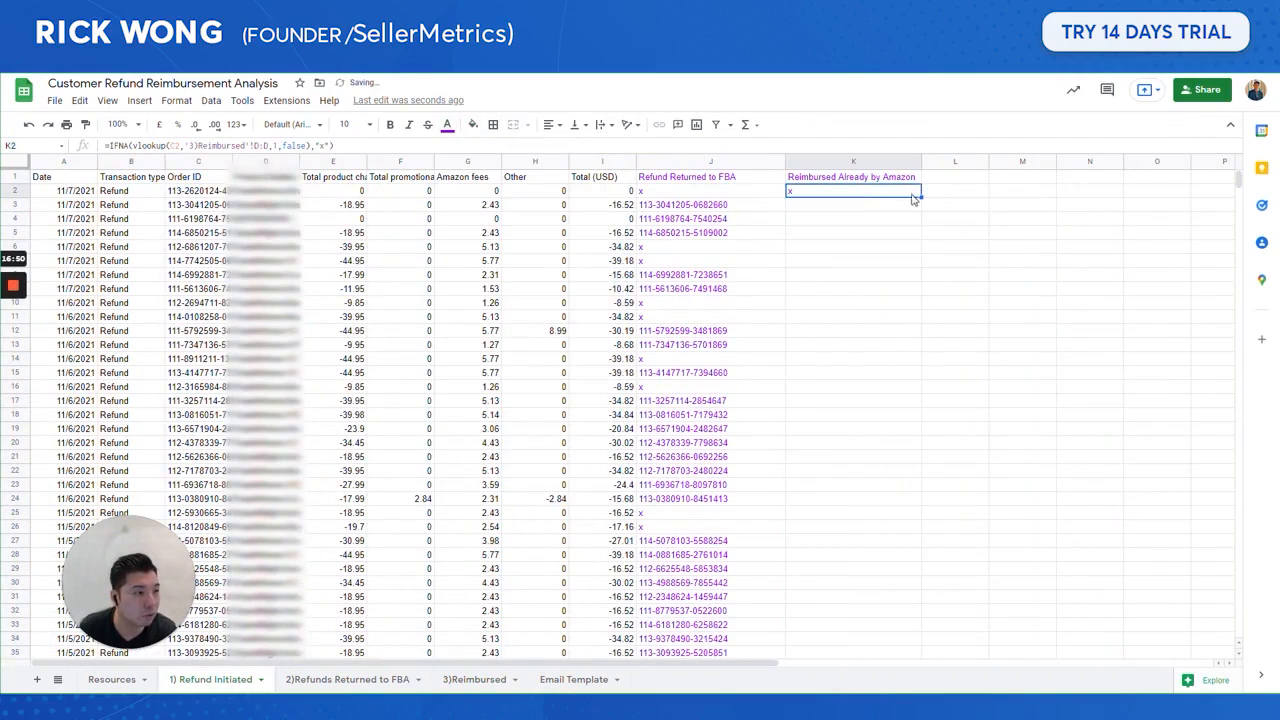
double_click(917, 198)
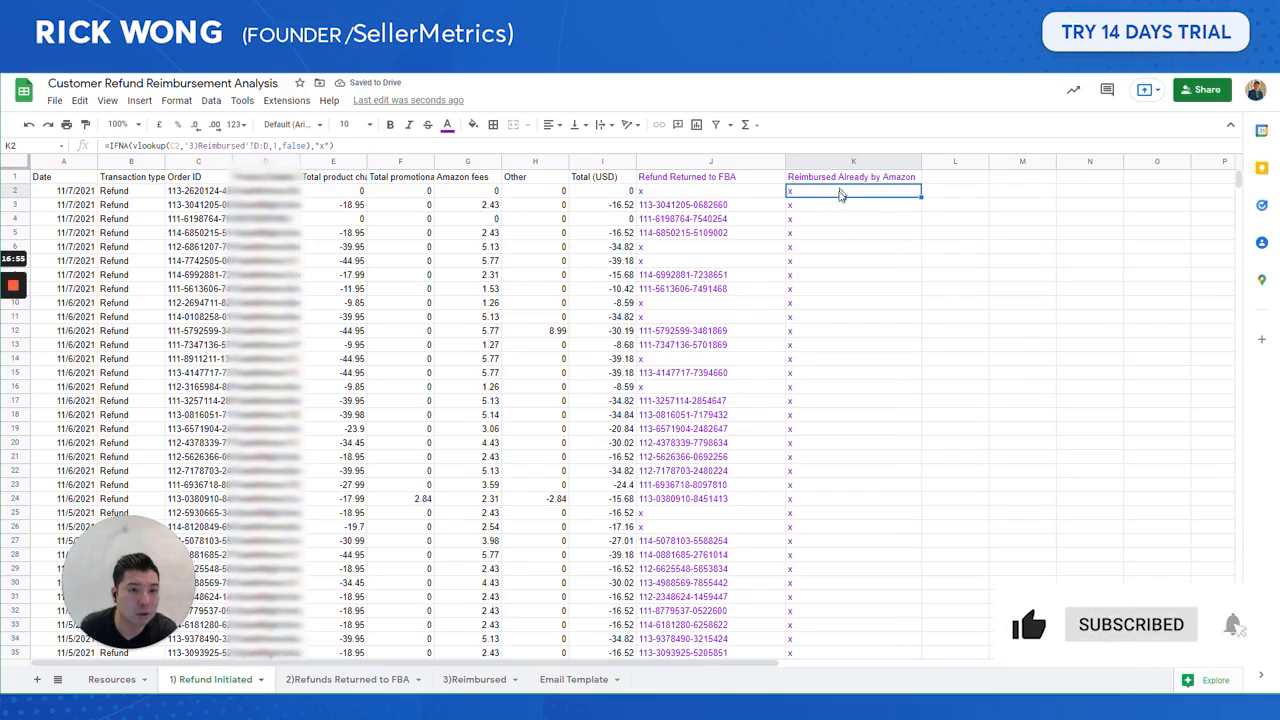
scroll(880, 250, "down", 5)
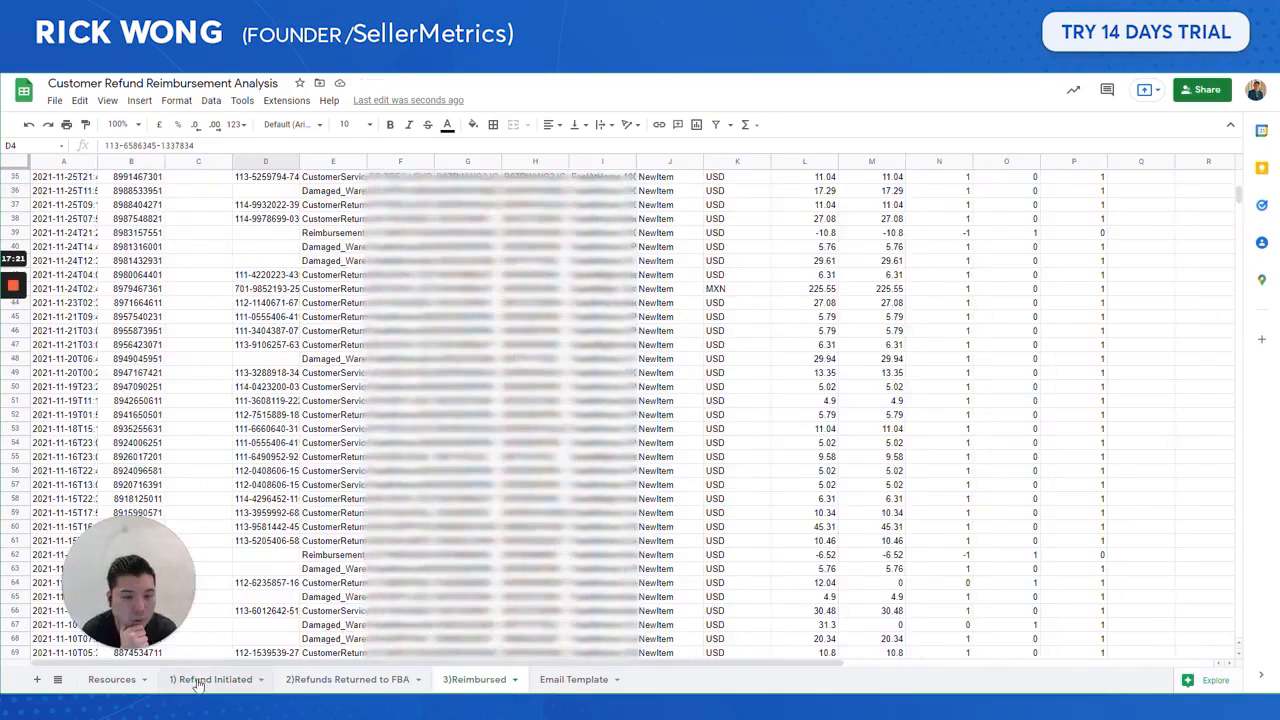
- Create a filter on the header row A1:K1 of the 1) Refund Initiated sheet
left_click(188, 682)
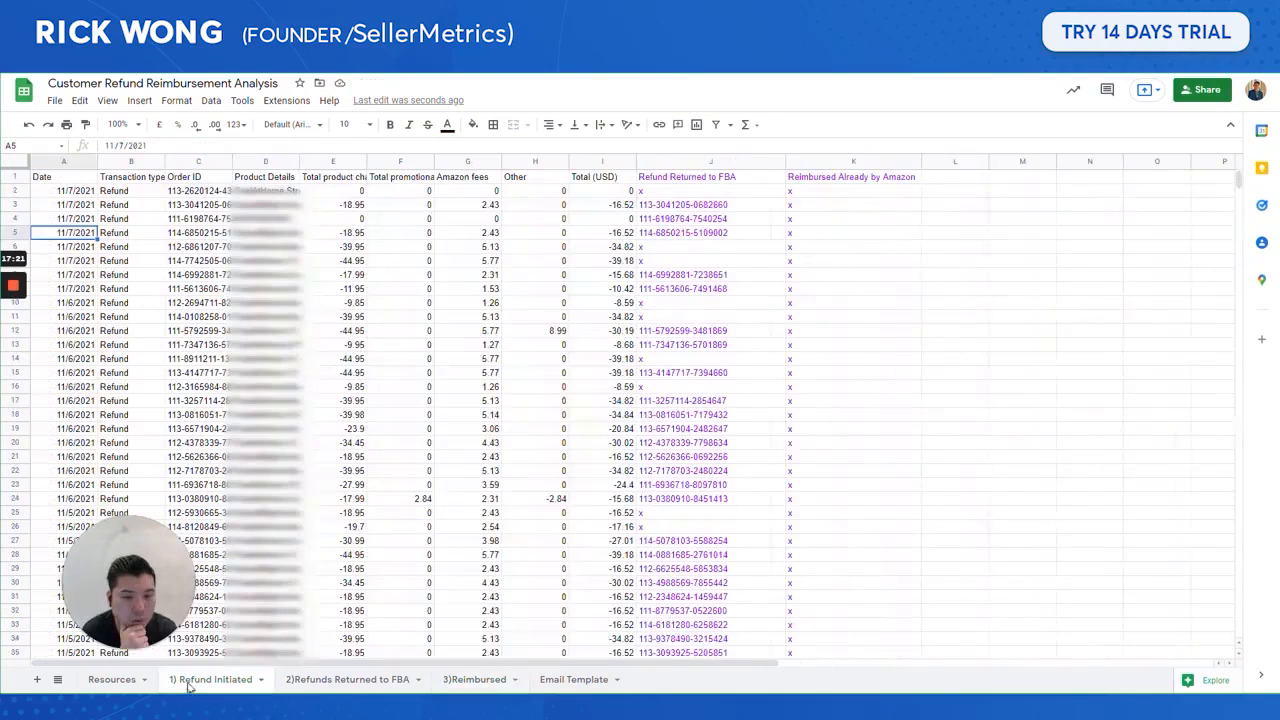
left_click(865, 183)
key("ctrl+shift+Left")
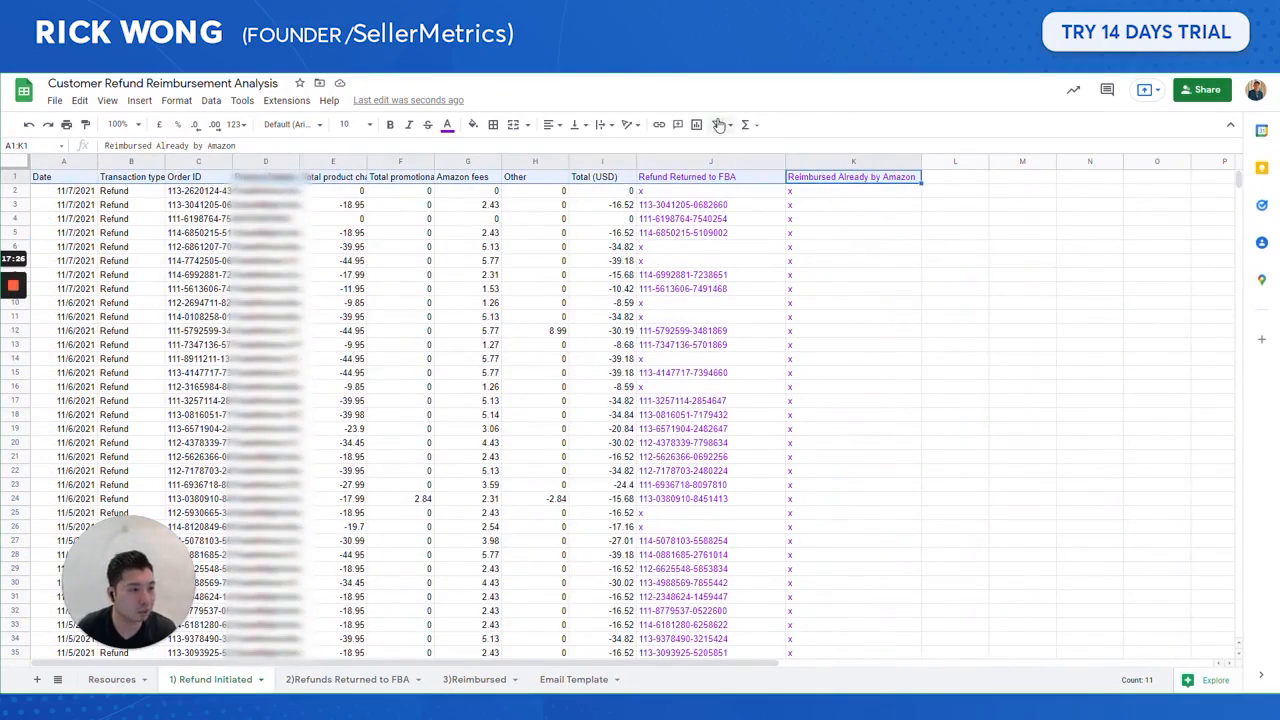
left_click(718, 124)
left_click(790, 262)
left_click(808, 194)
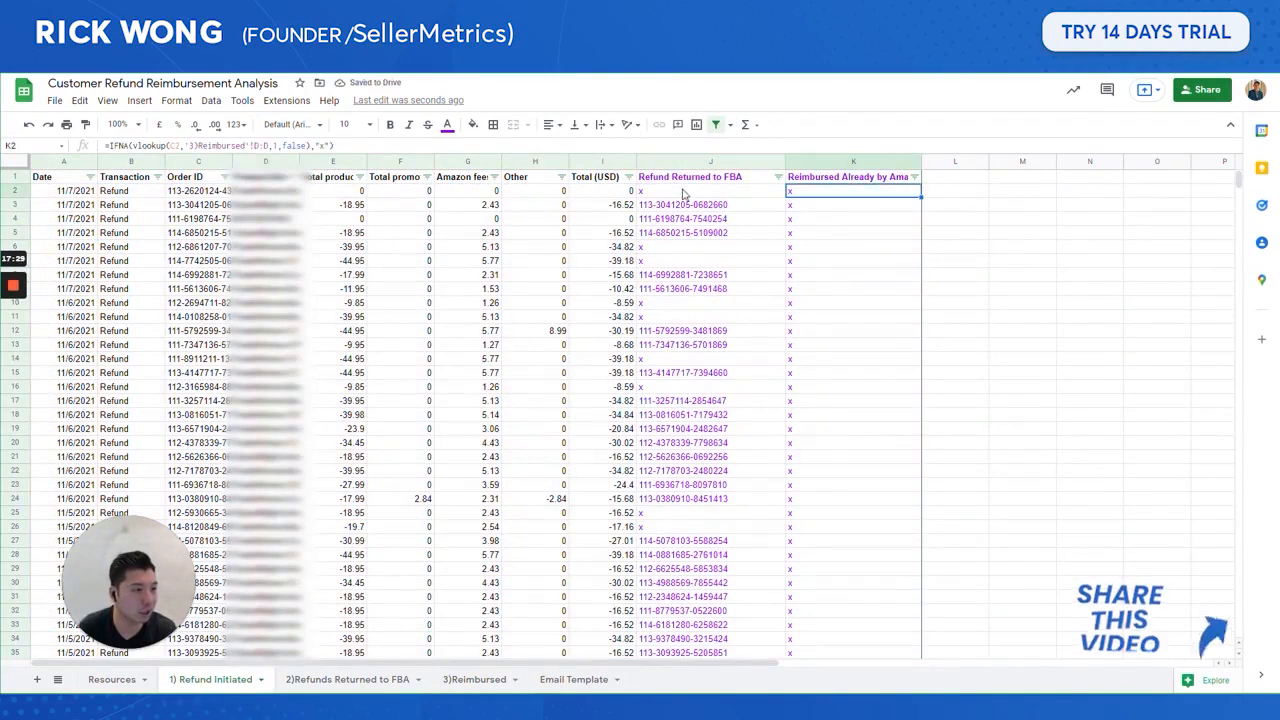
- Filter the Refund Returned to FBA column to show only rows with the value x
left_click(683, 193)
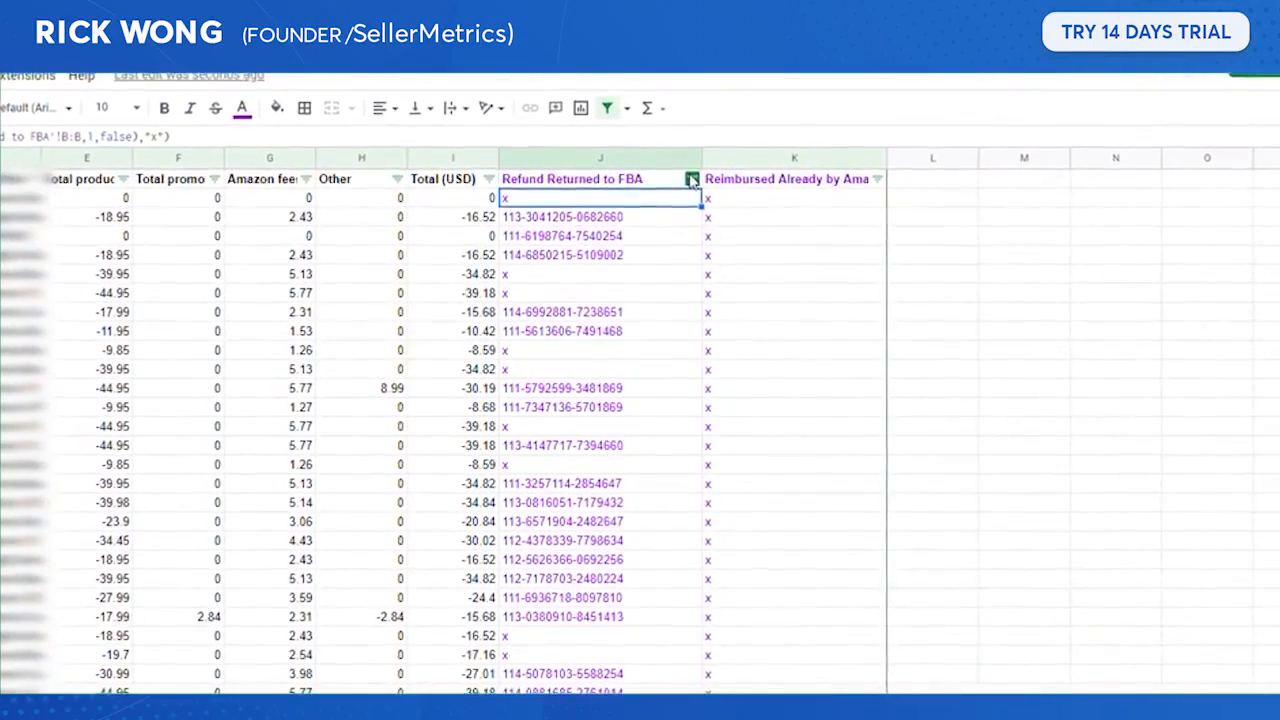
left_click(691, 179)
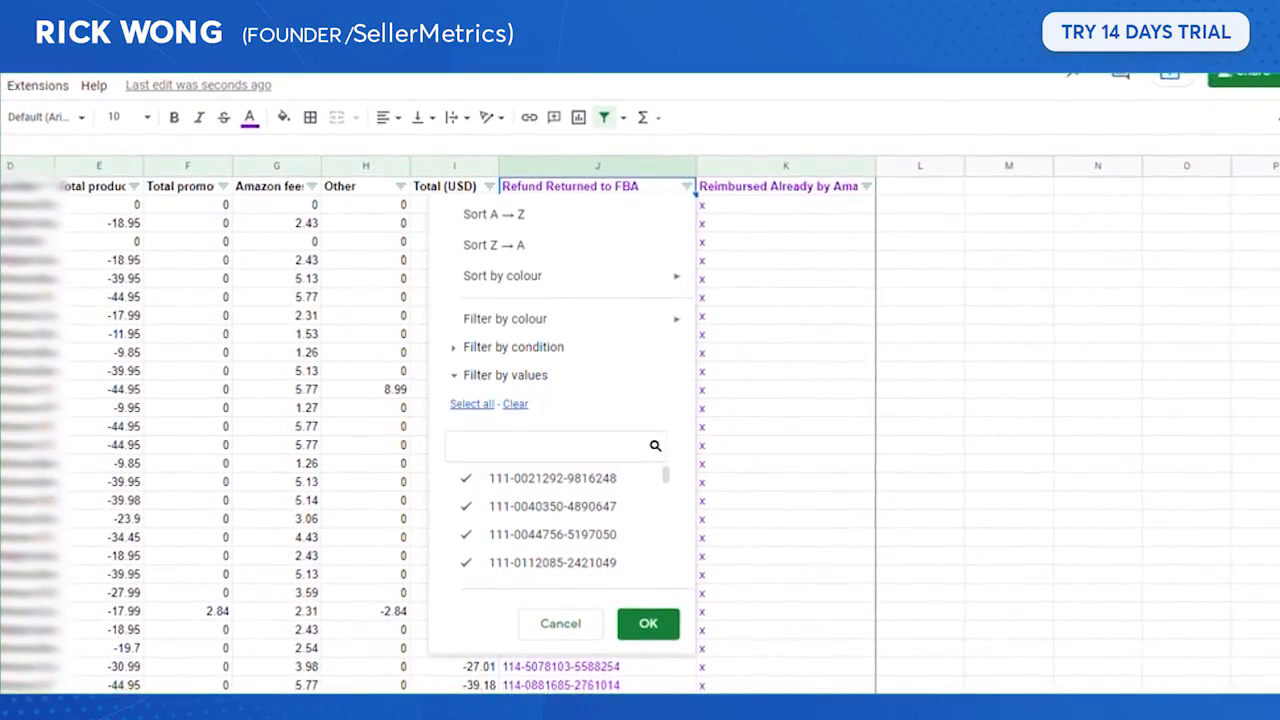
left_click(515, 404)
left_click_drag(665, 477, 668, 566)
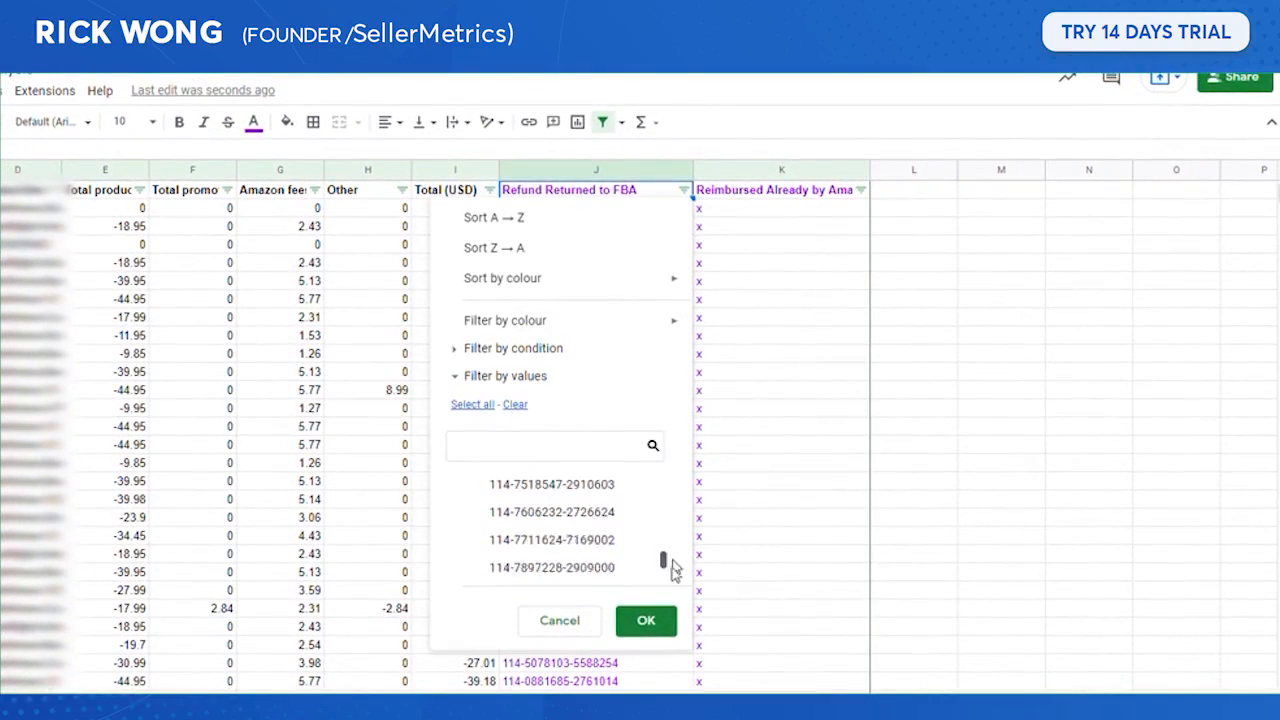
left_click(468, 563)
left_click(657, 622)
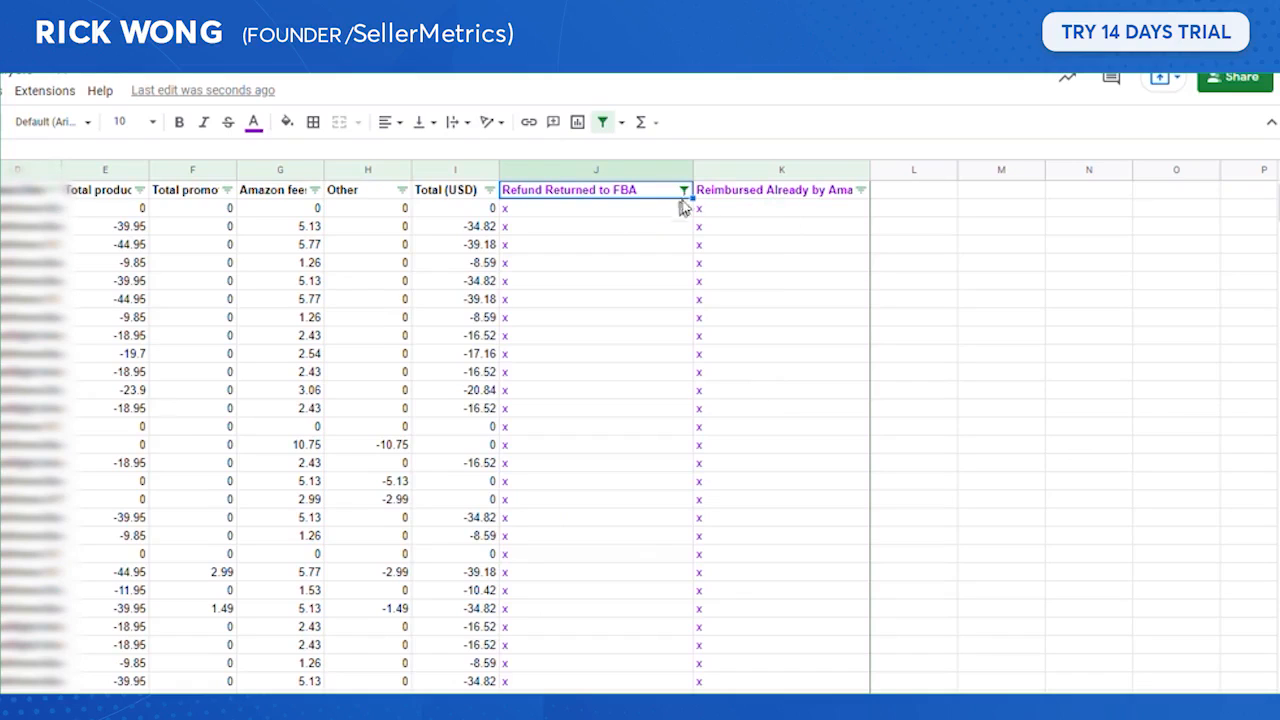
- Filter the Reimbursed Already by Amazon column to show only x values and look through the remaining refunds
left_click(860, 190)
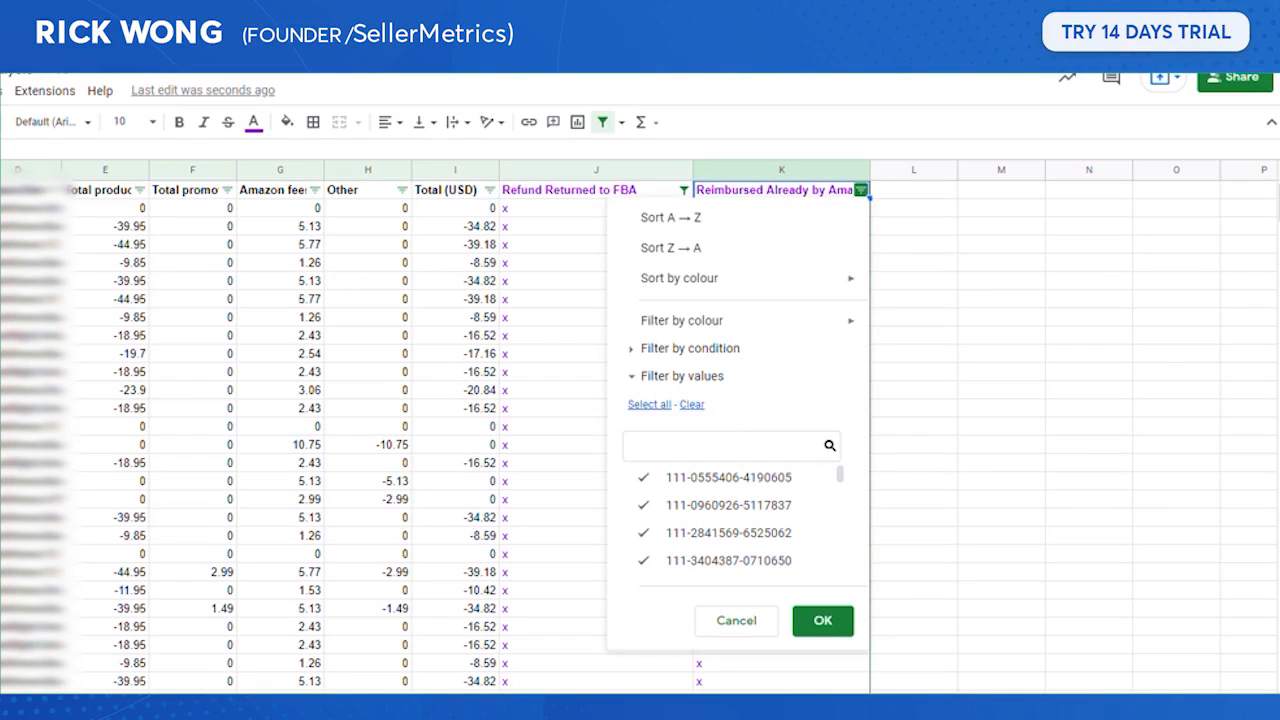
left_click(691, 404)
left_click_drag(843, 478, 841, 566)
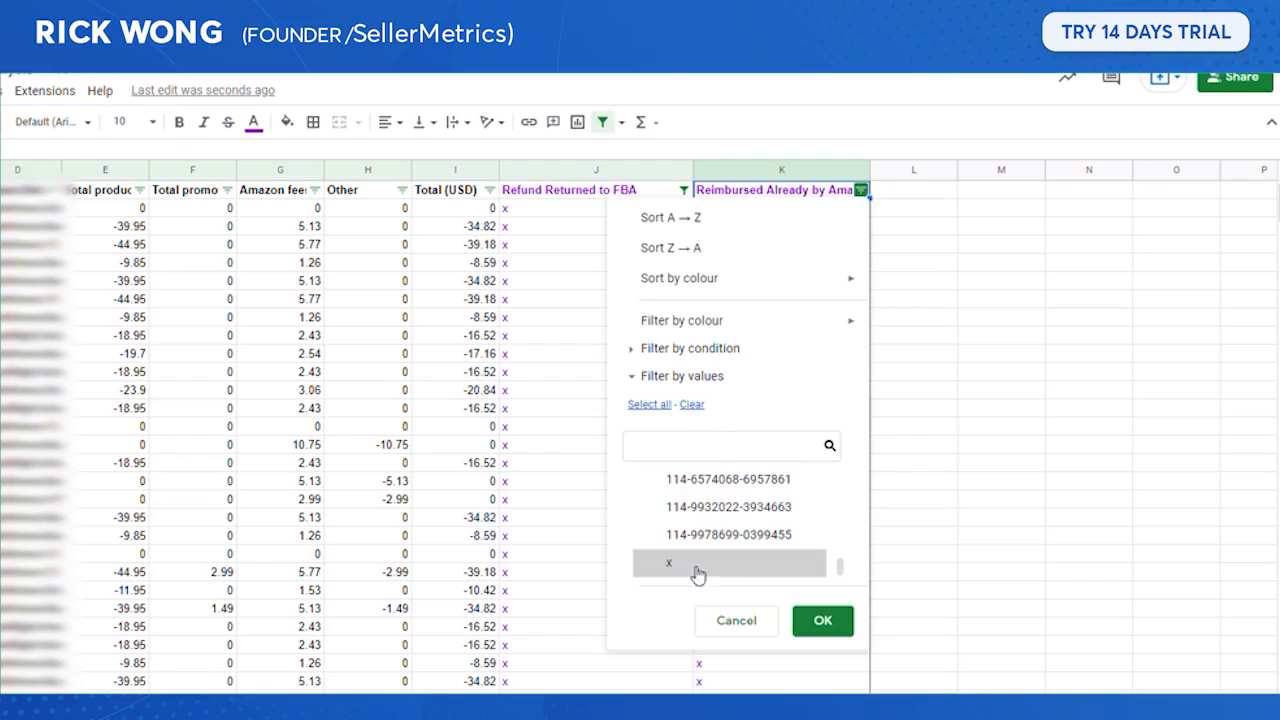
left_click(646, 569)
left_click(843, 621)
scroll(843, 625, "down", 10)
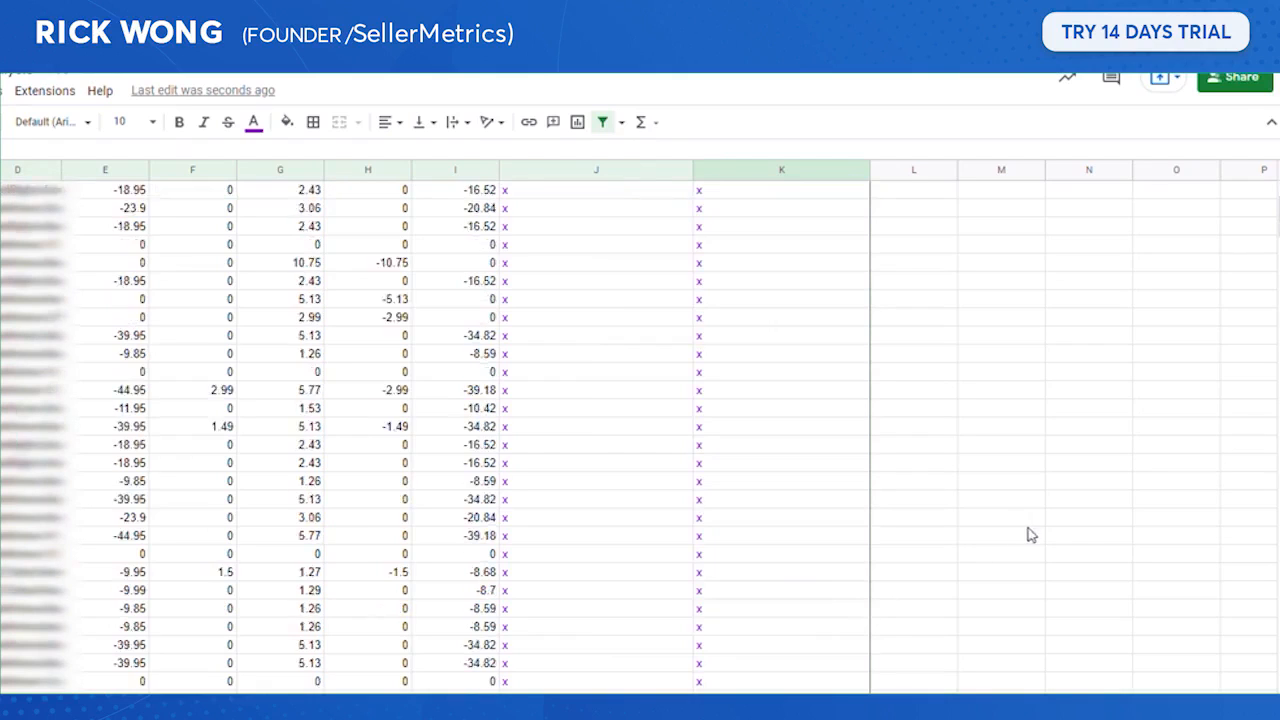
scroll(520, 486, "up", 5)
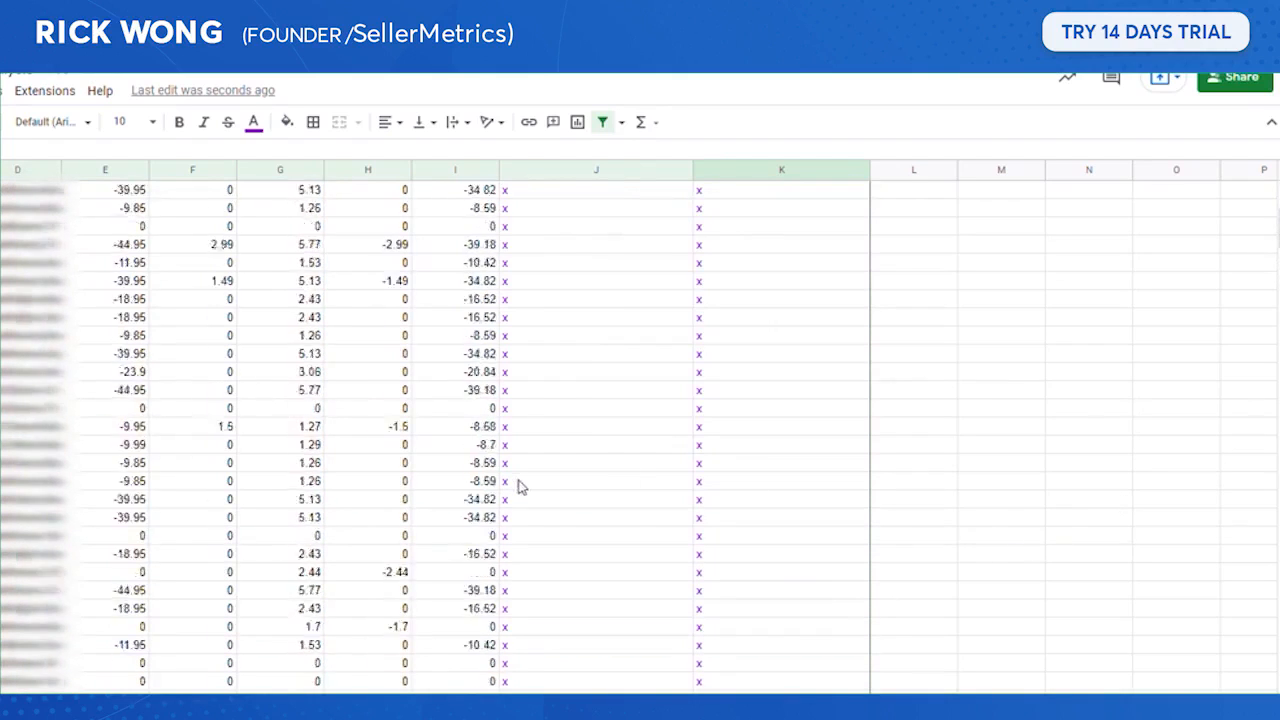
scroll(540, 460, "down", 4)
scroll(546, 458, "down", 3)
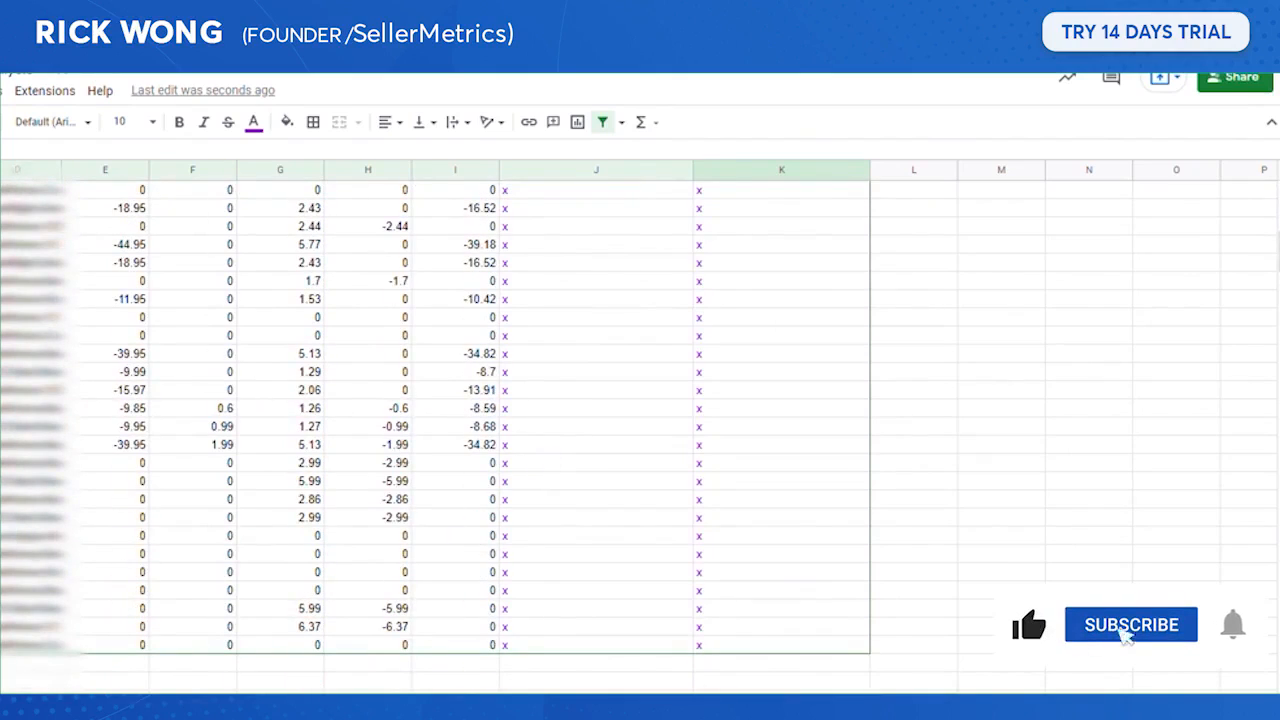
scroll(586, 491, "up", 10)
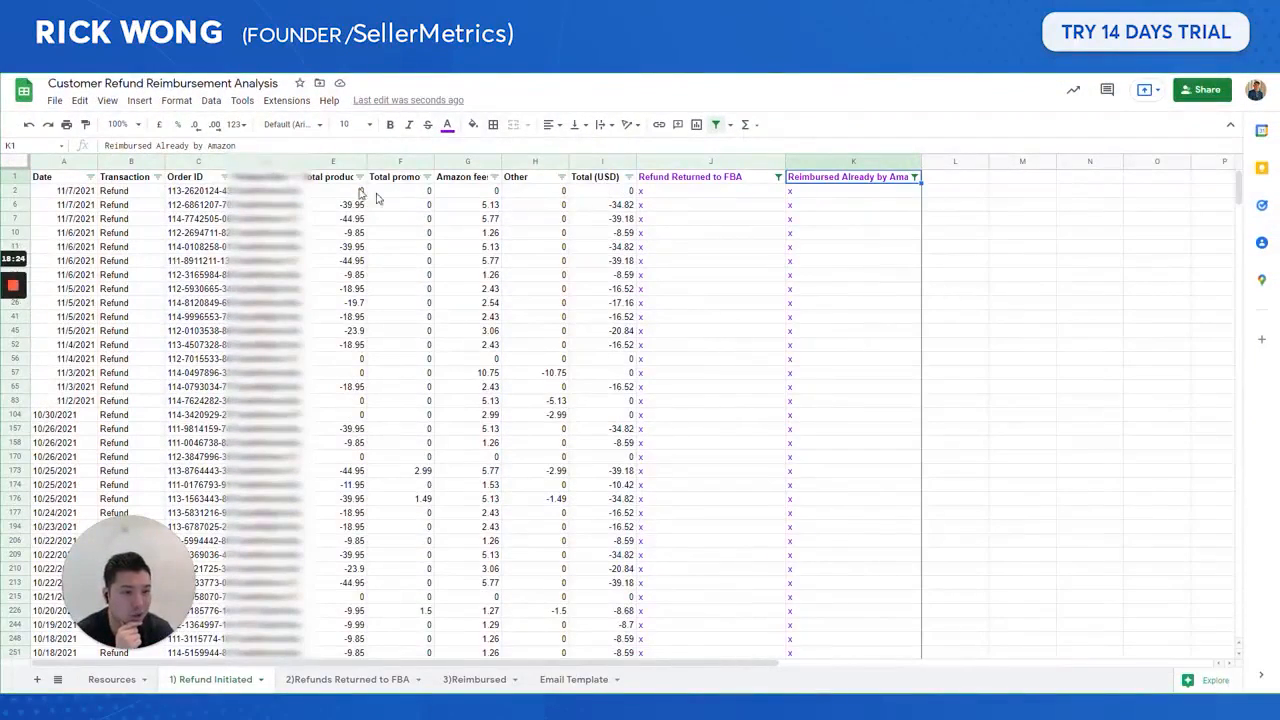
- Exclude the value 0 from the Total (USD) column with its filter
left_click(630, 177)
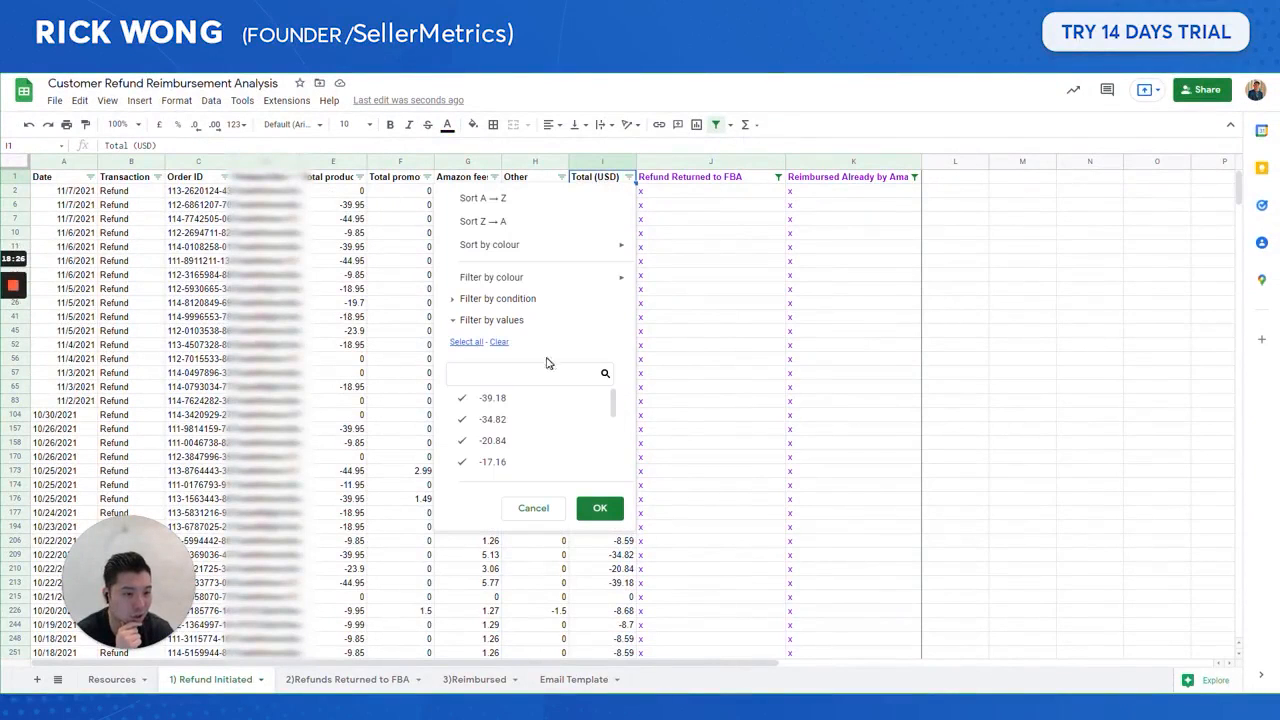
scroll(600, 406, "down", 5)
left_click(470, 463)
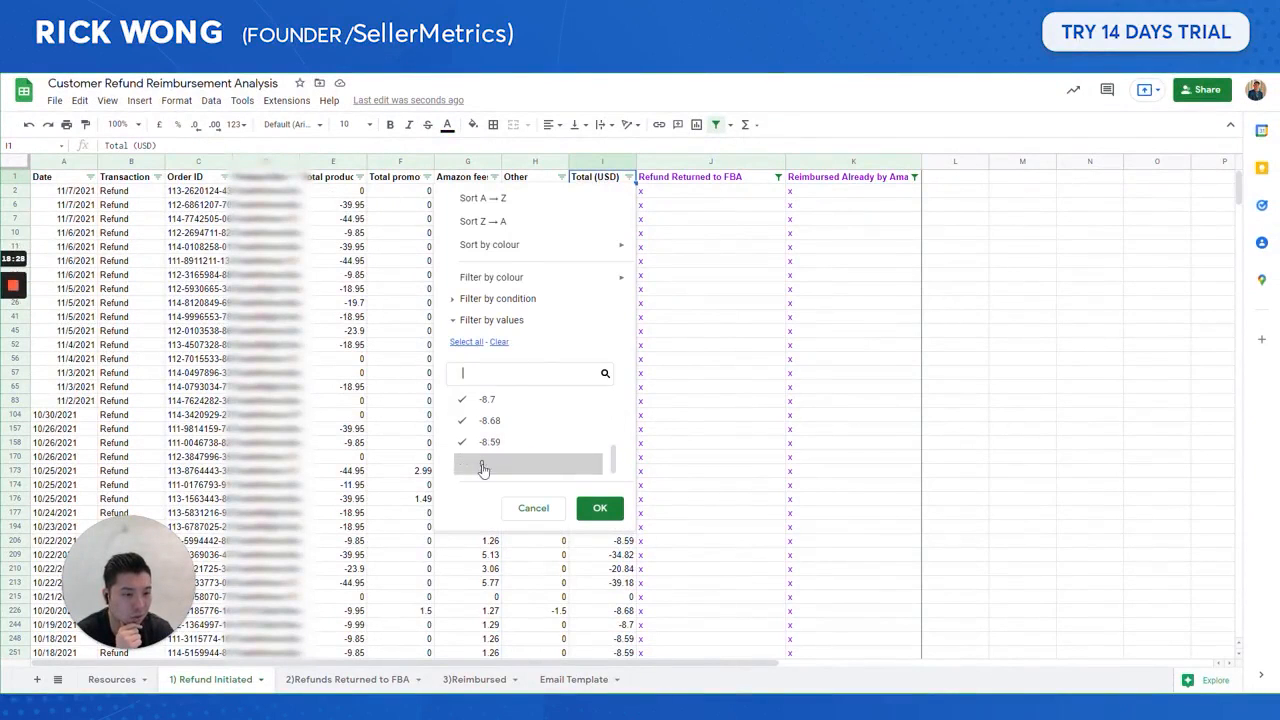
left_click(600, 508)
scroll(710, 410, "down", 5)
scroll(716, 400, "up", 5)
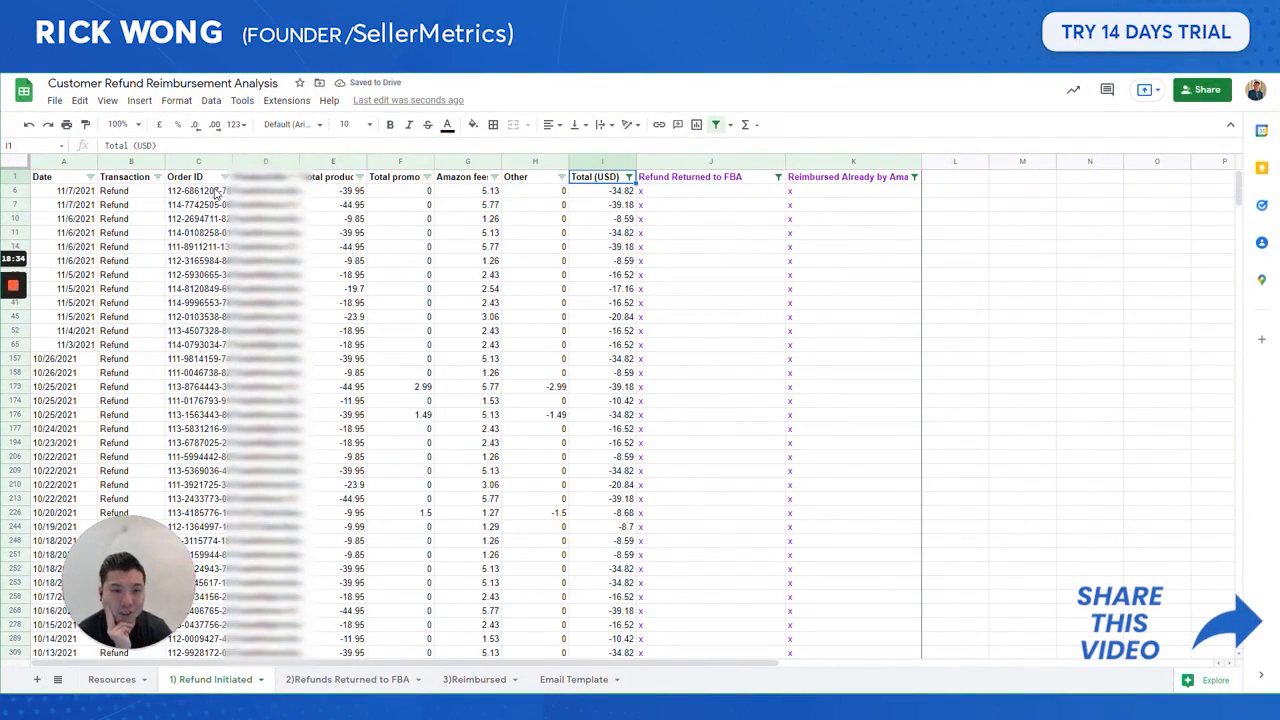
- Select the first filtered order IDs and read the claim message on the Email Template sheet before returning to 1) Refund Initiated
left_click_drag(198, 190, 203, 332)
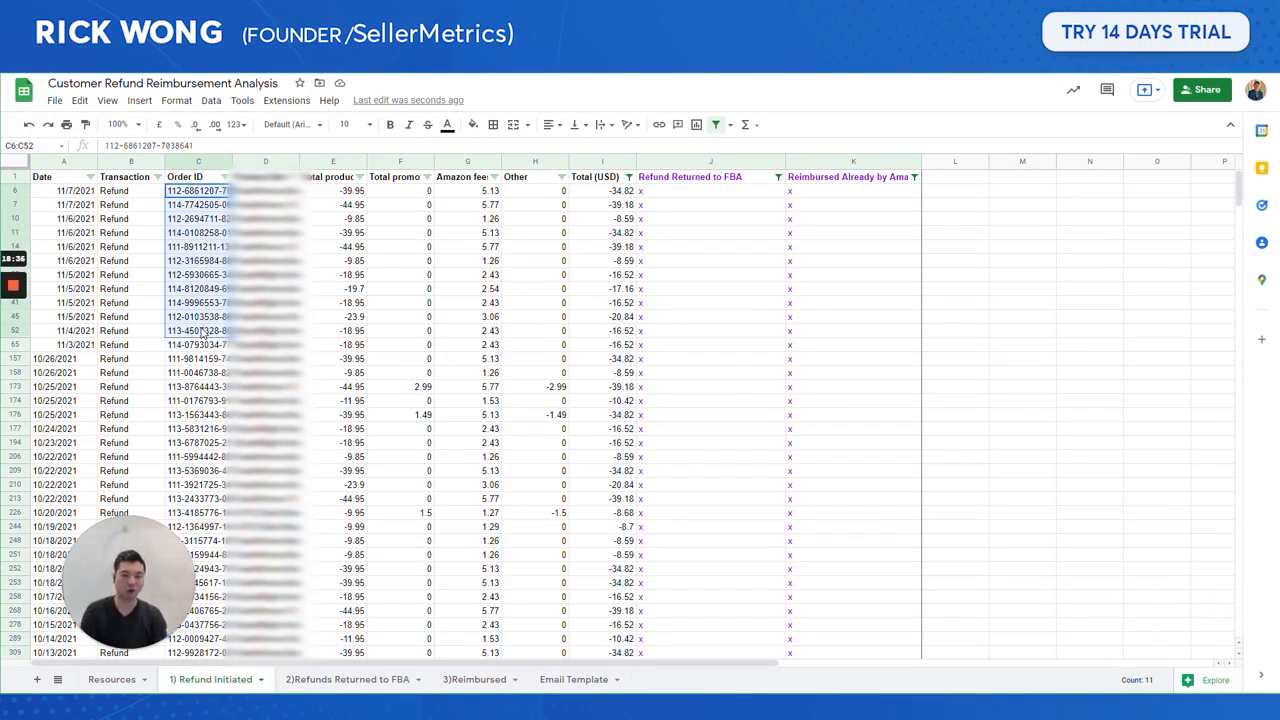
left_click(570, 680)
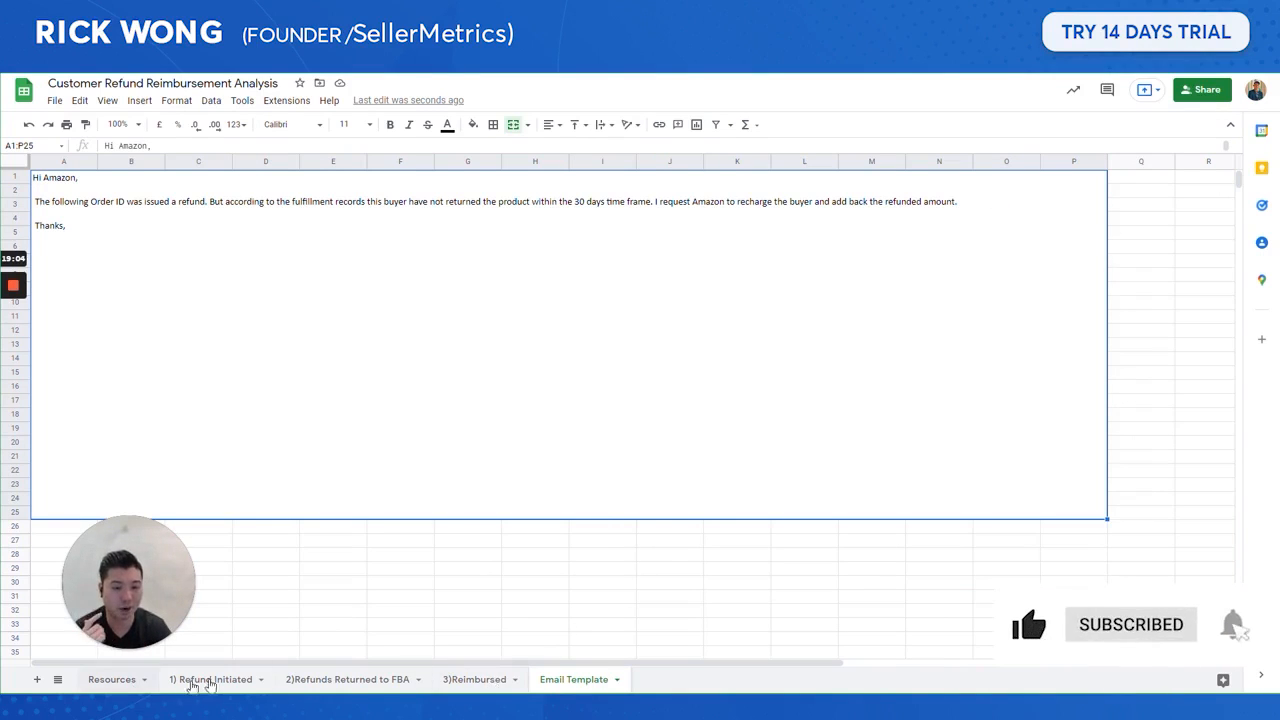
left_click(211, 680)
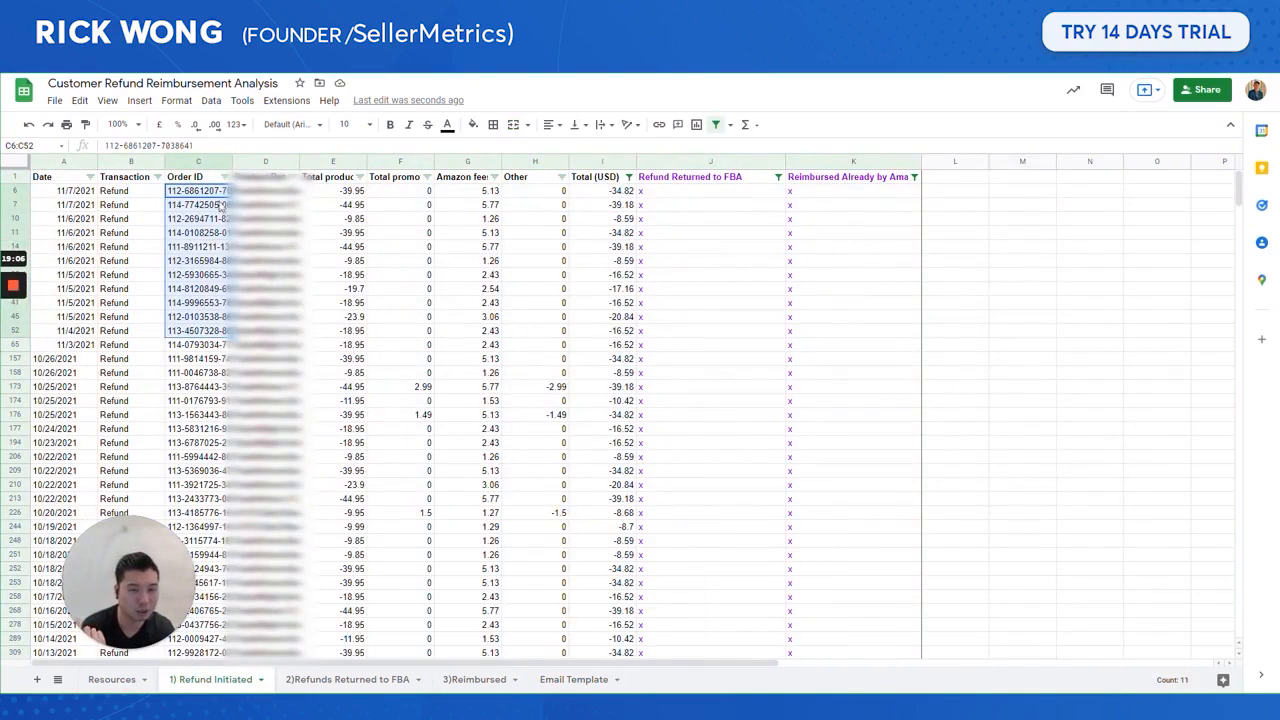
- Select the November refunds' order IDs in C6:C65 and review the remaining filtered rows
left_click_drag(214, 194, 200, 345)
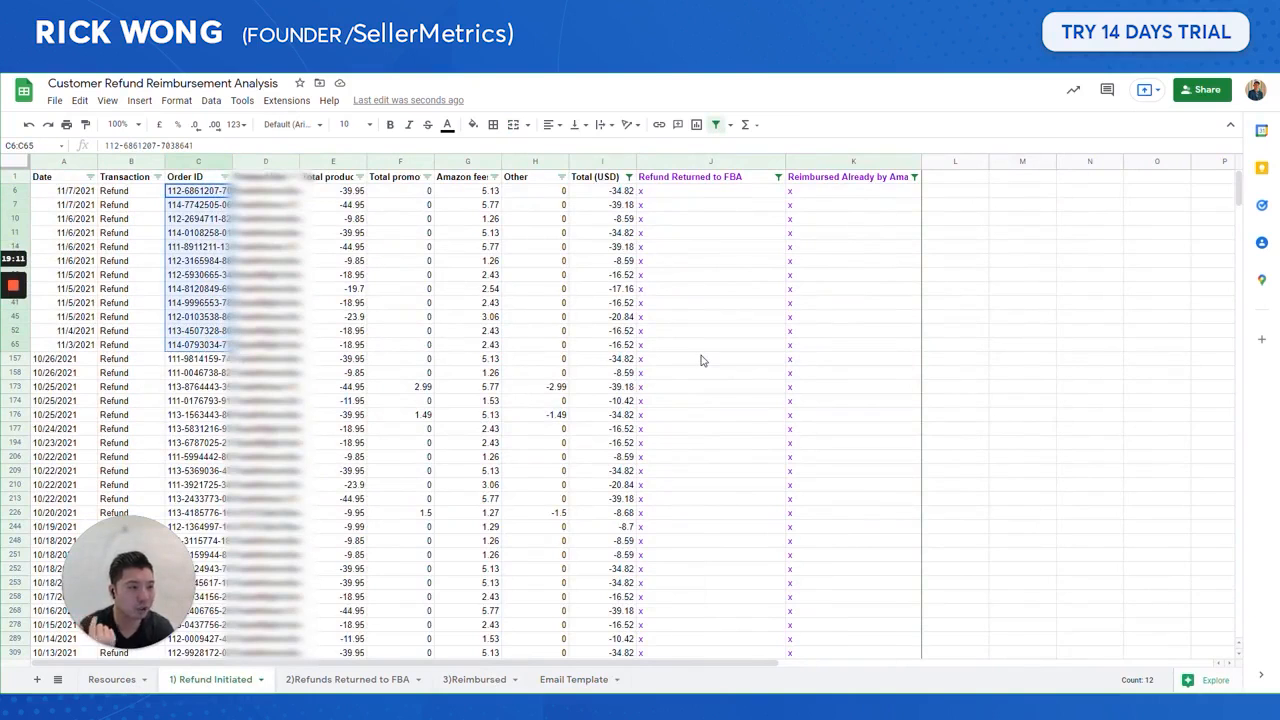
scroll(703, 360, "down", 3)
scroll(660, 430, "up", 3)
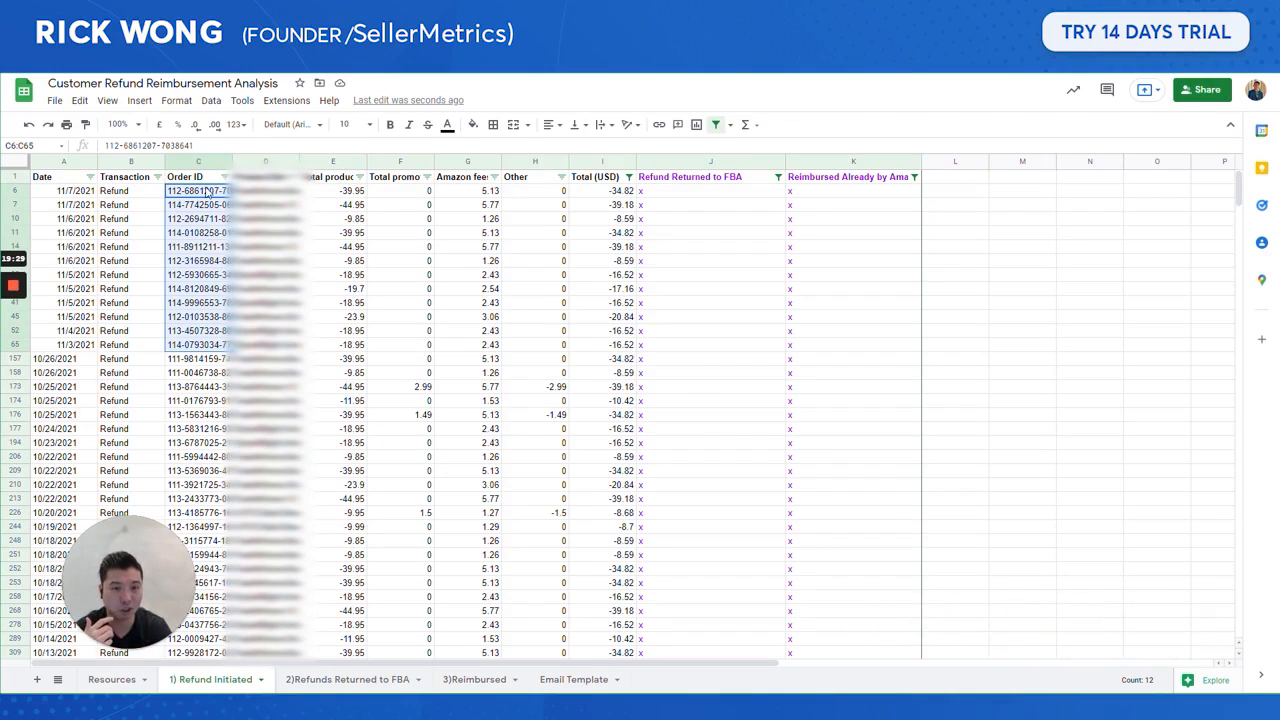
left_click_drag(209, 191, 188, 345)
scroll(183, 345, "down", 7)
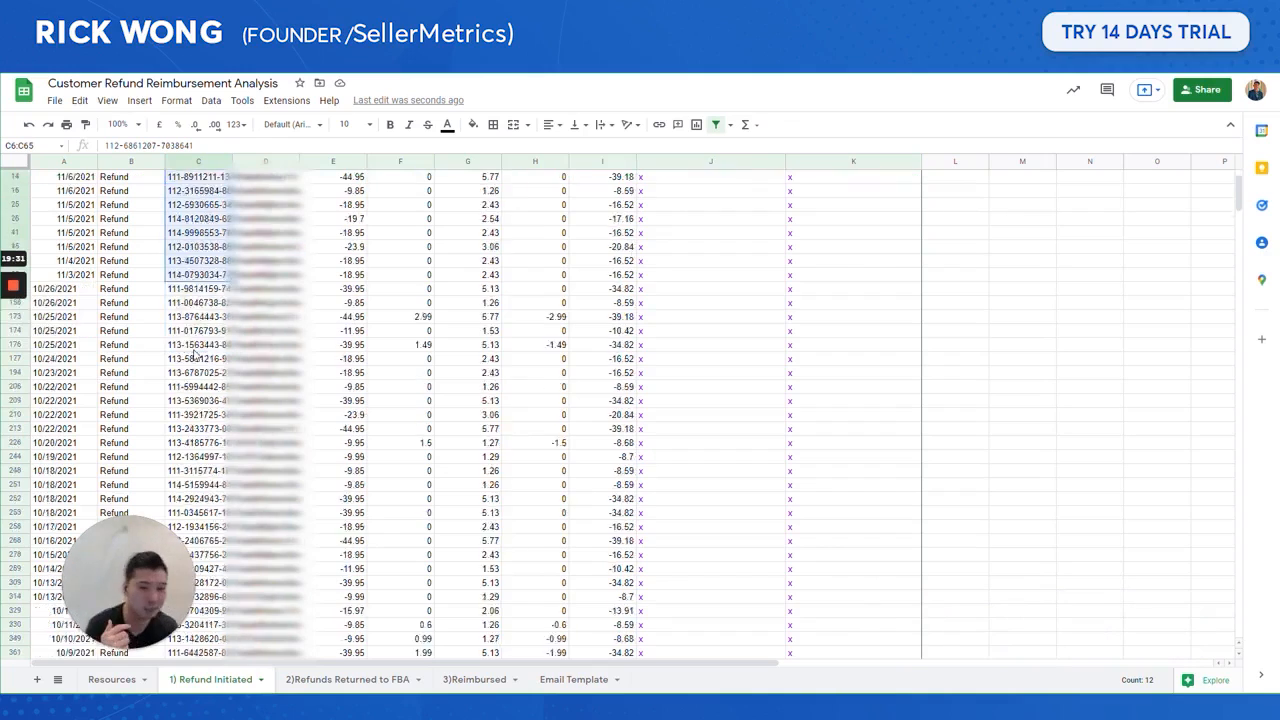
scroll(183, 345, "up", 5)
scroll(476, 400, "down", 5)
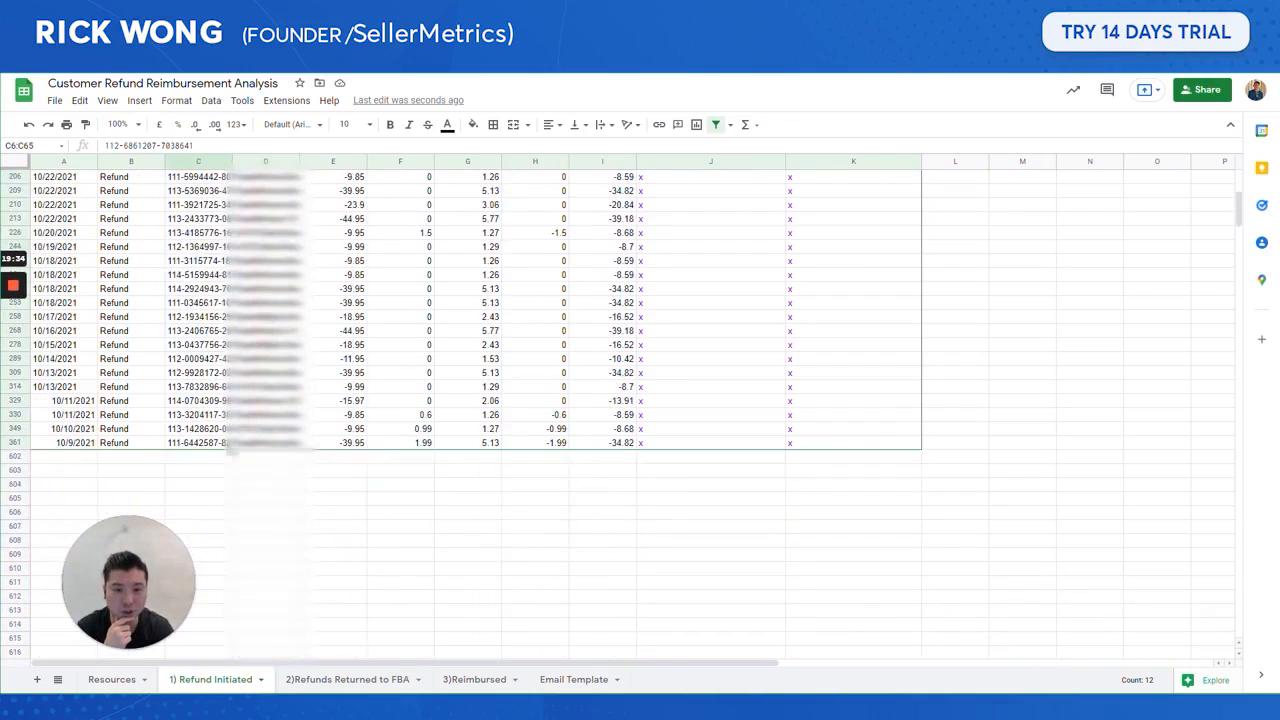
- Sort the filtered refunds by the Date column from A to Z and check the row order
scroll(155, 332, "up", 10)
left_click(90, 176)
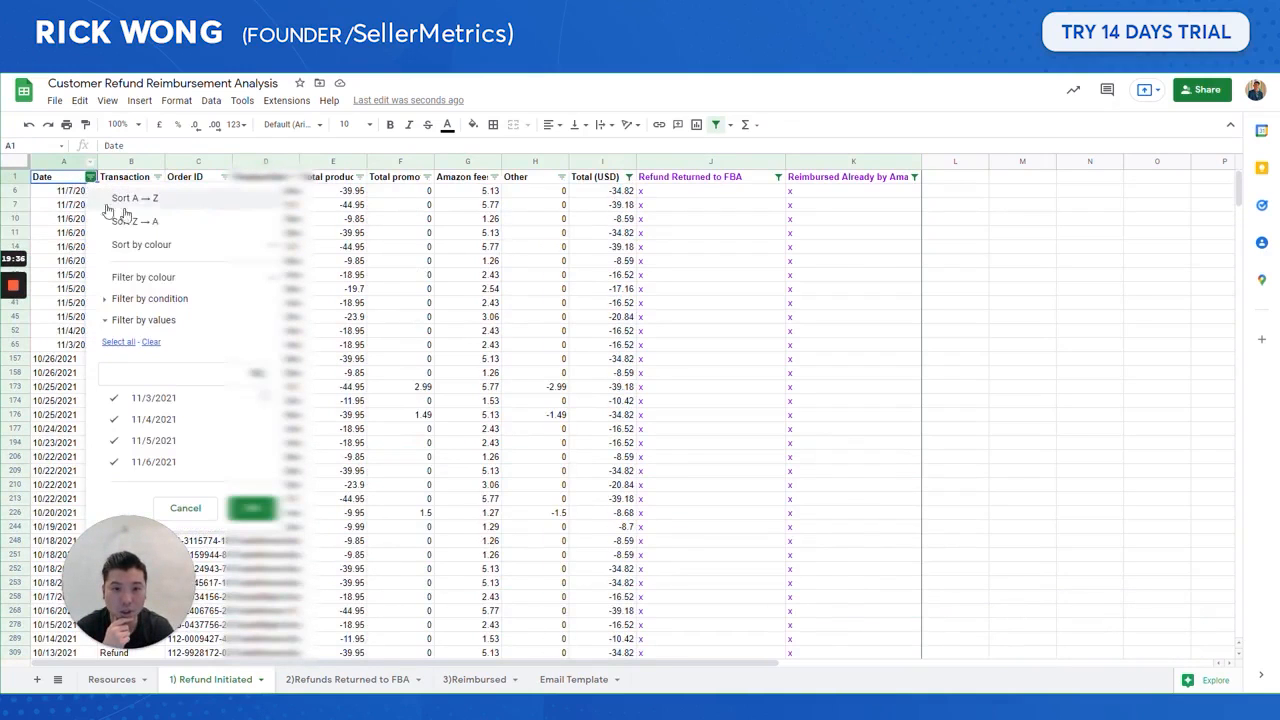
left_click(150, 222)
scroll(104, 222, "down", 10)
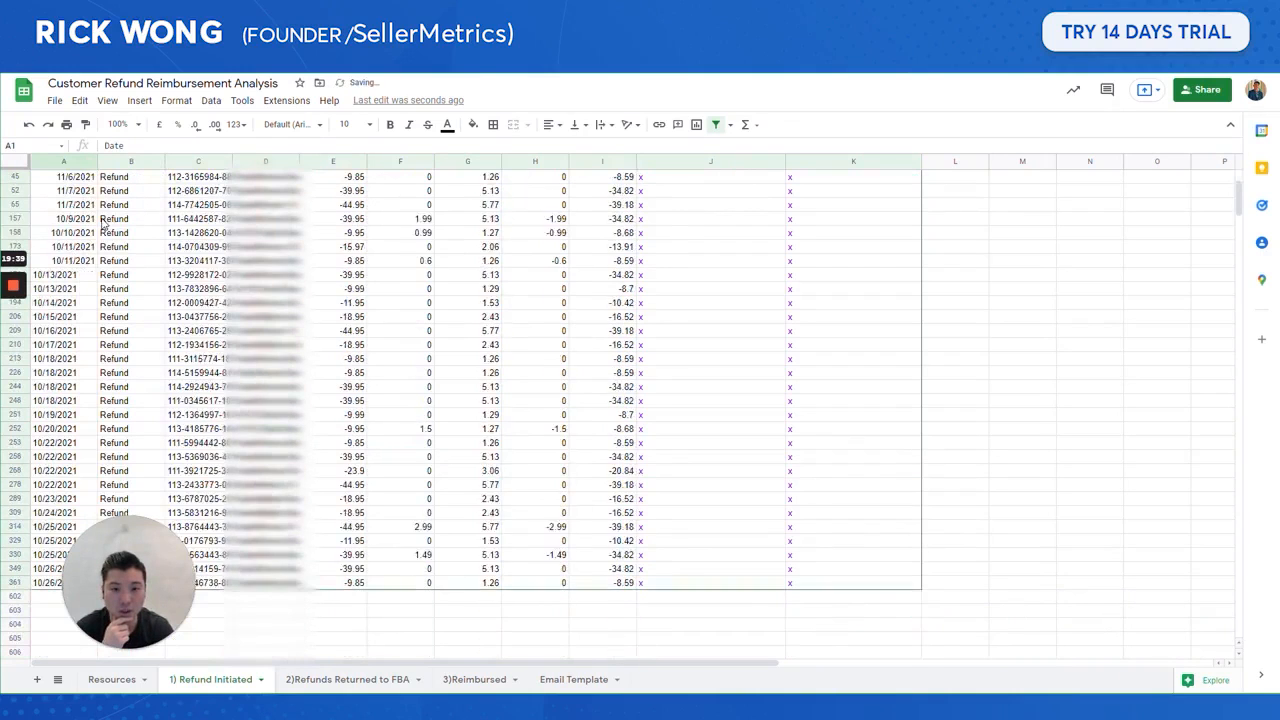
scroll(104, 222, "up", 8)
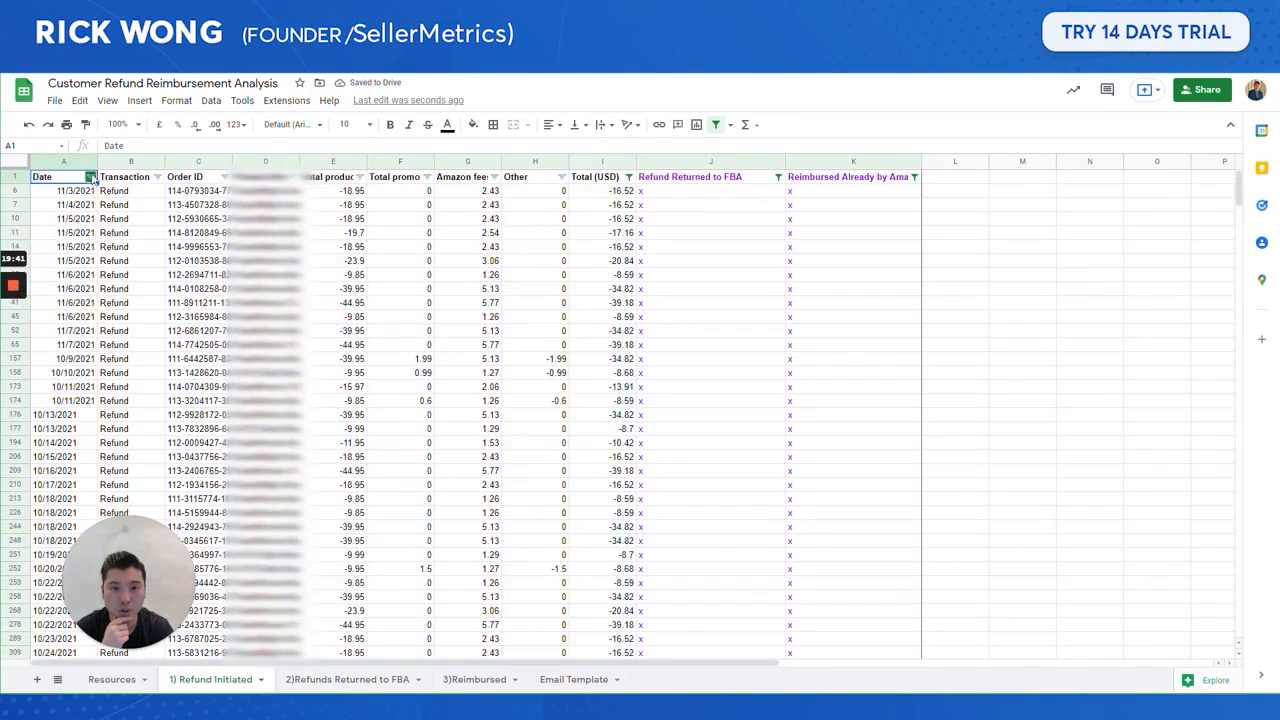
- Sort the filtered refunds by the Date column from Z to A and check the dates
left_click(90, 176)
left_click(125, 220)
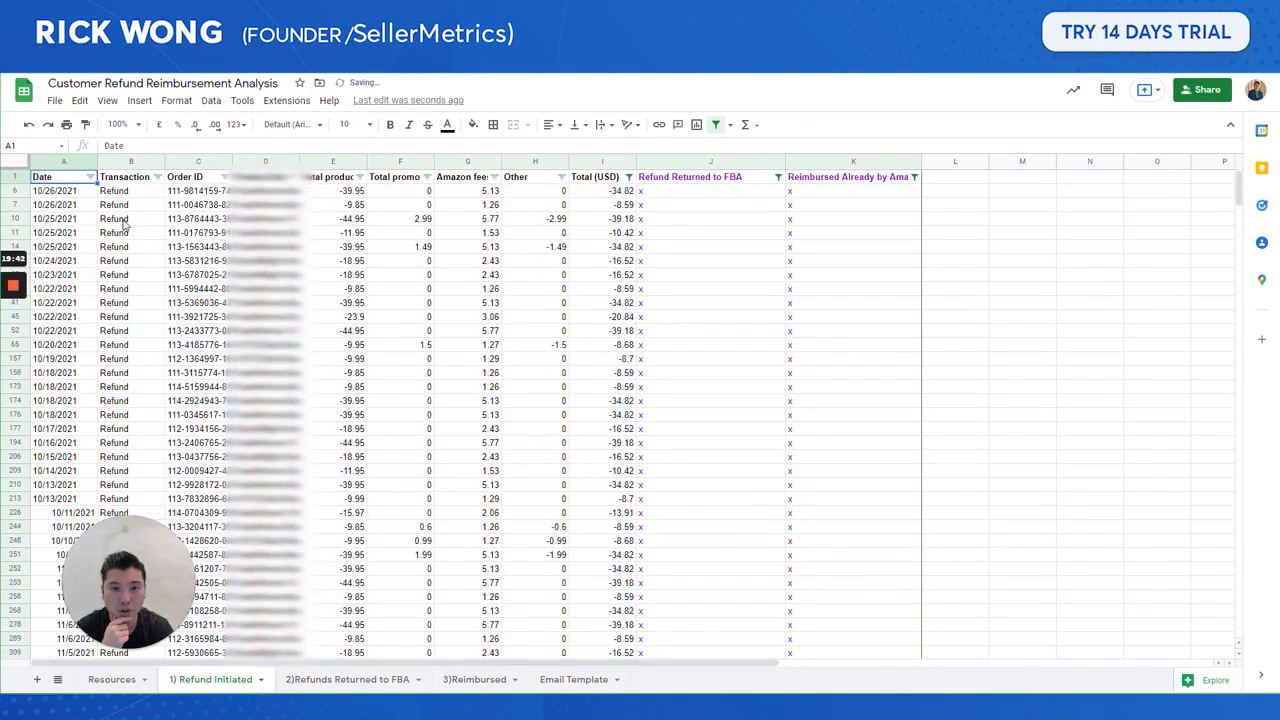
left_click(90, 176)
left_click(65, 232)
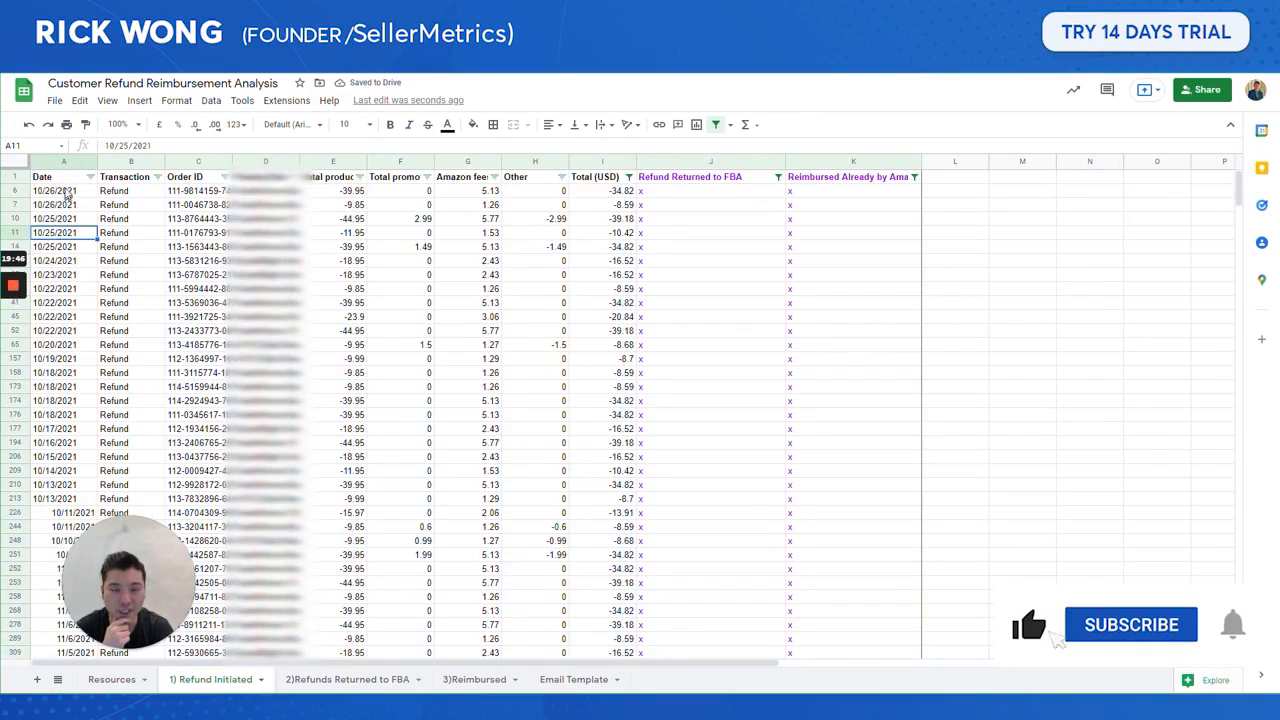
left_click(66, 191)
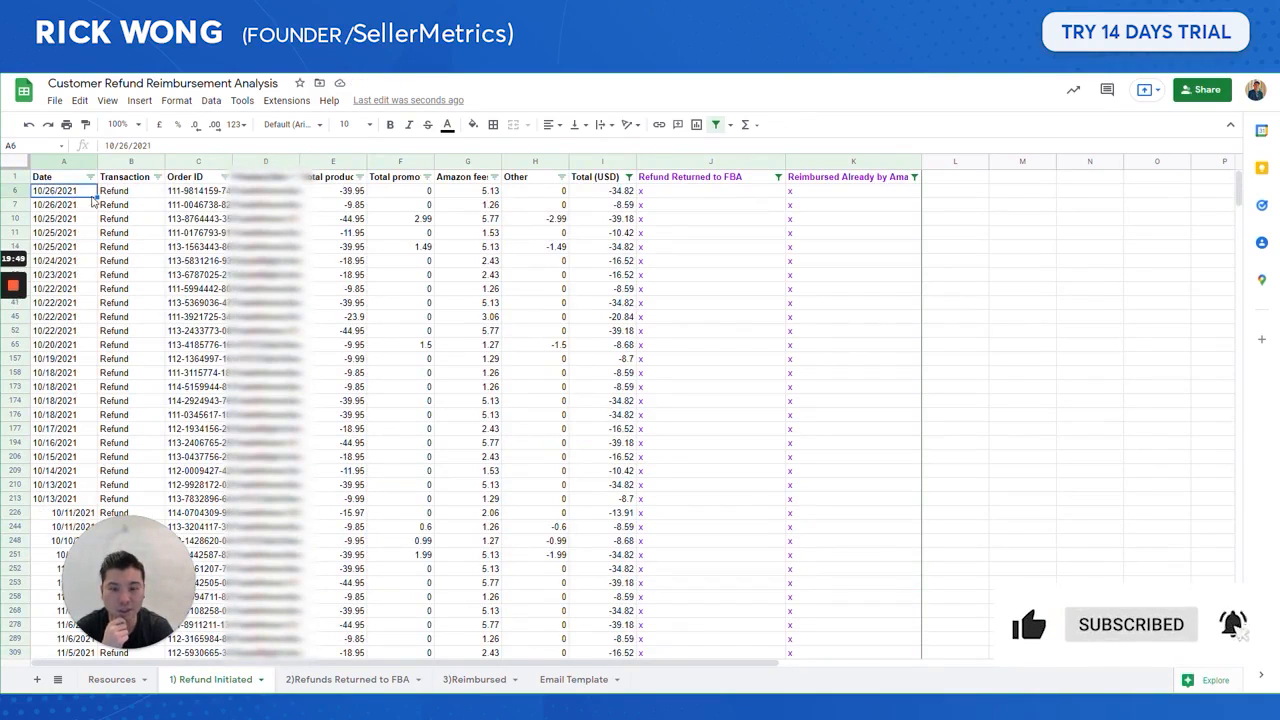
scroll(110, 246, "down", 5)
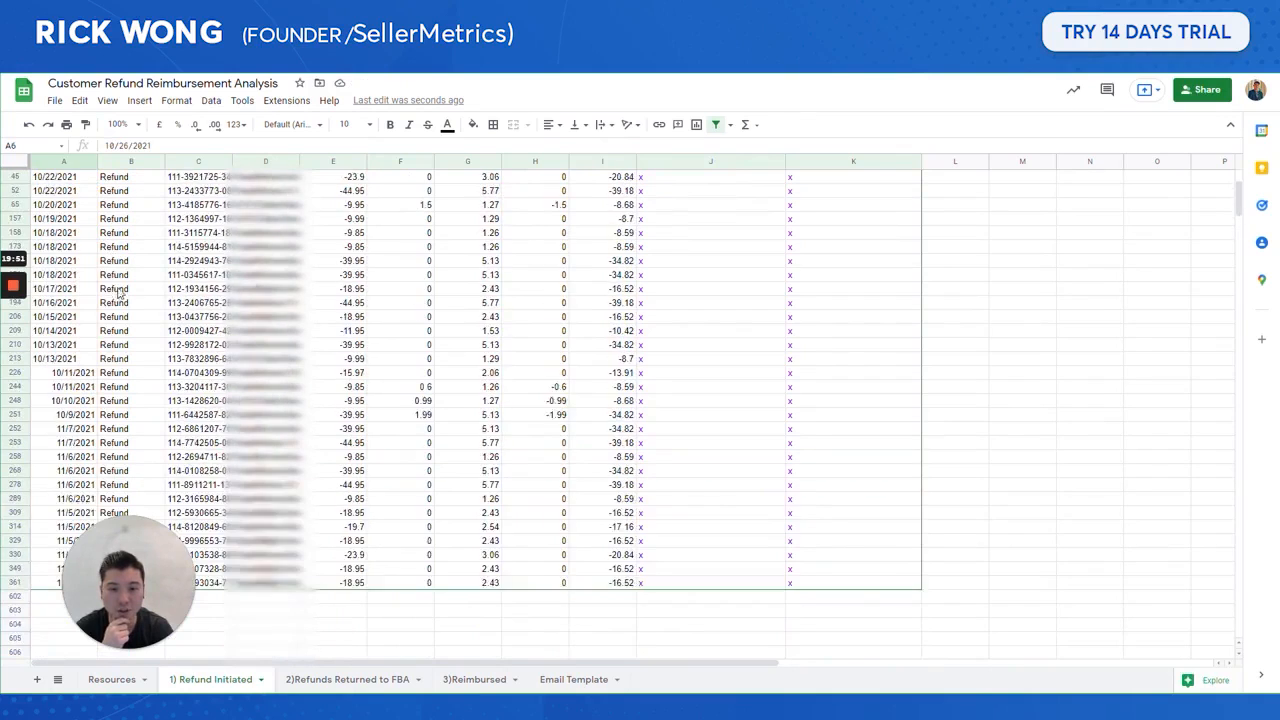
scroll(114, 290, "up", 5)
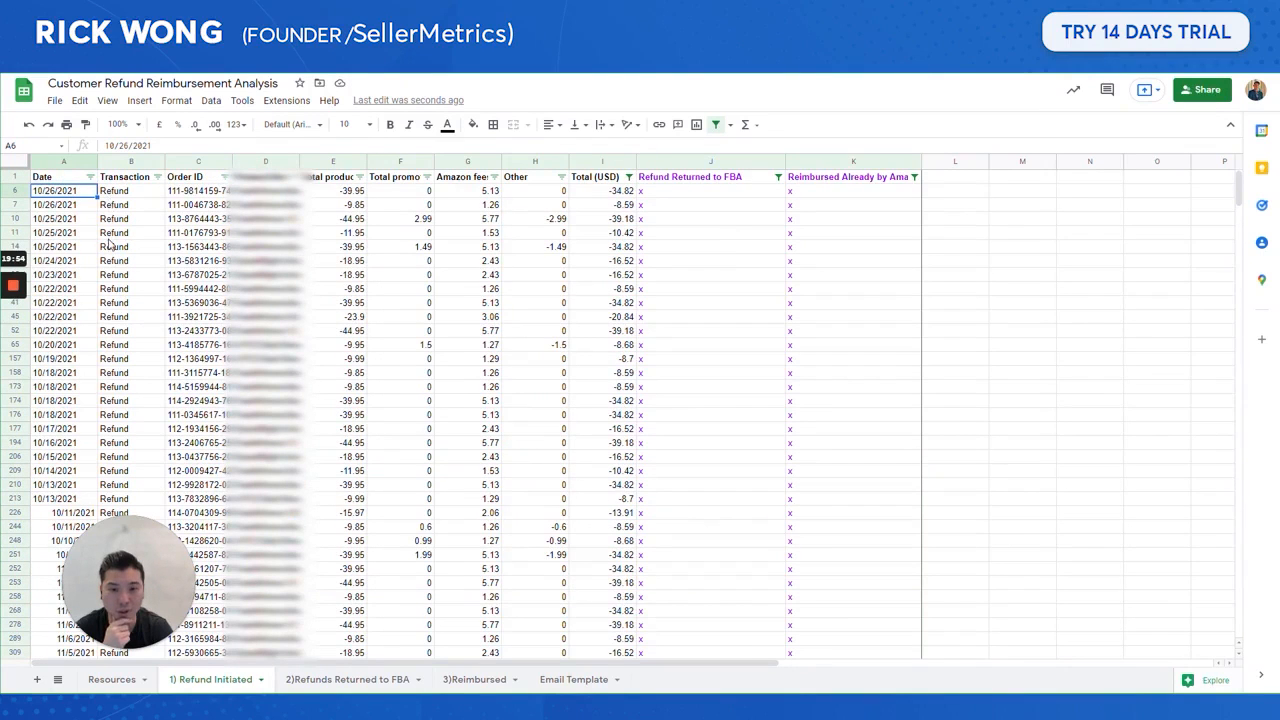
- Examine the dates and their sort order throughout the Date column of the filtered refunds
scroll(112, 345, "down", 8)
scroll(100, 390, "up", 8)
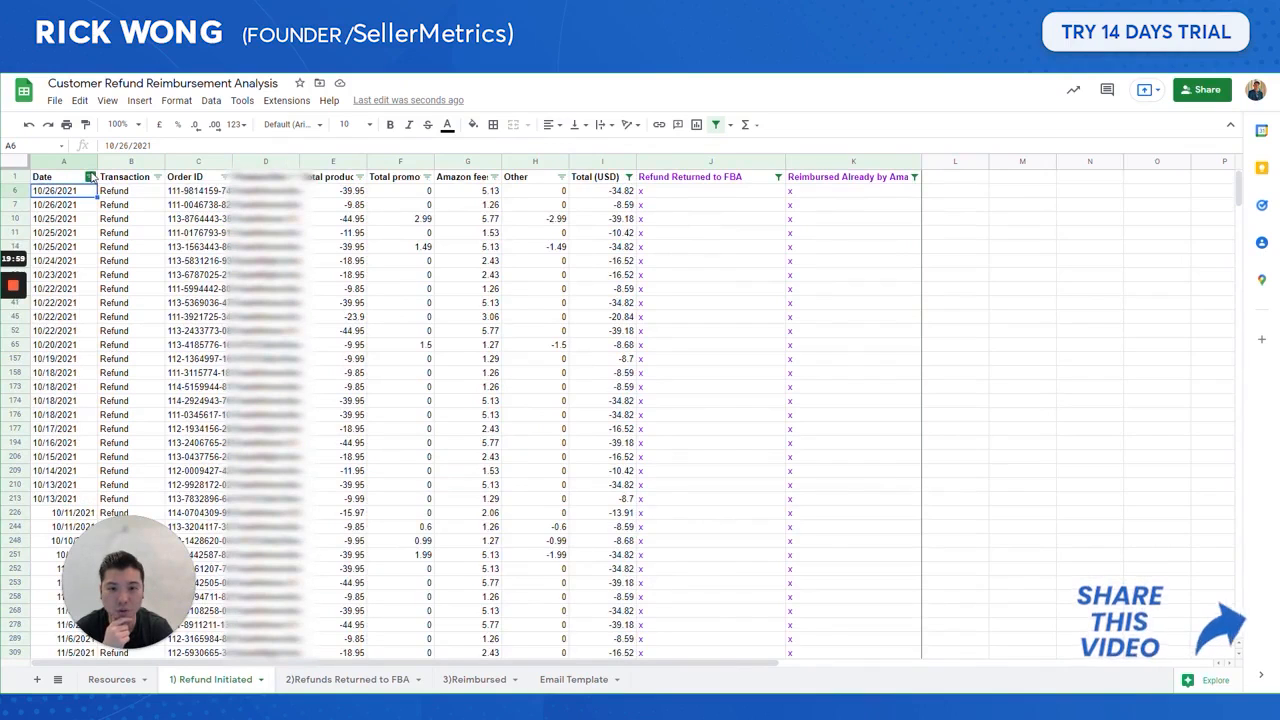
left_click(90, 177)
left_click(68, 163)
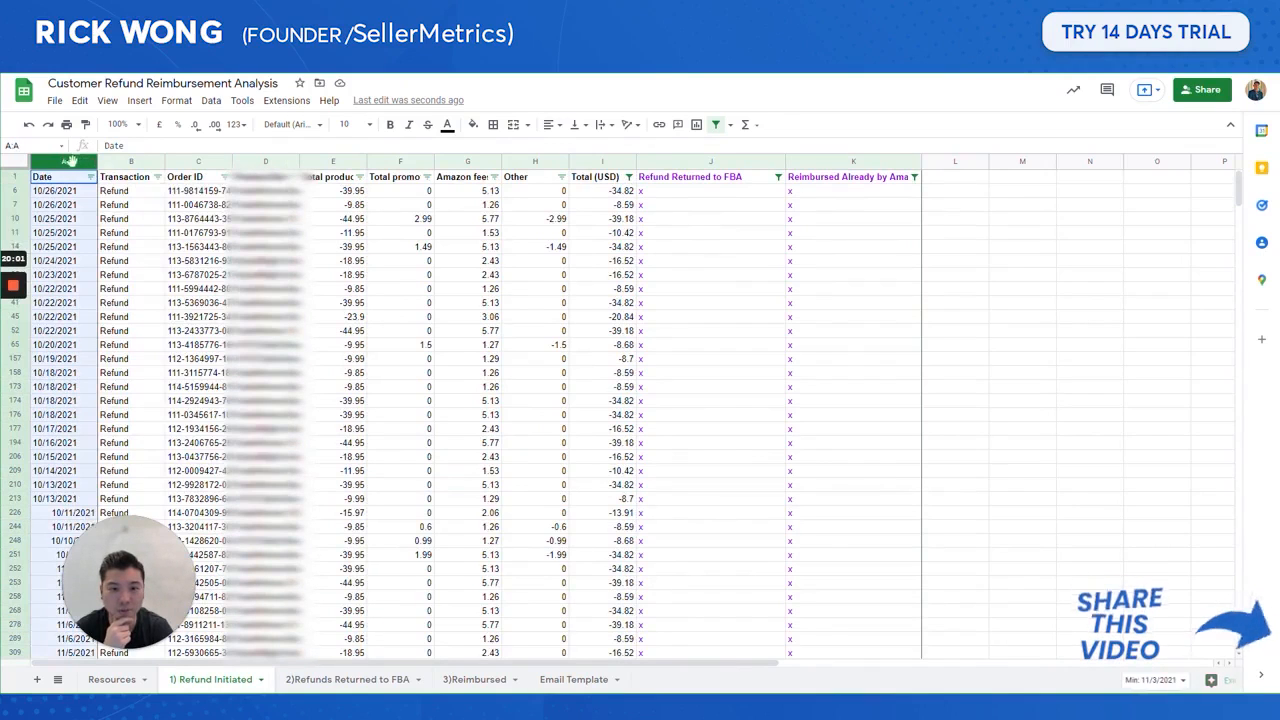
scroll(150, 320, "down", 2)
left_click(130, 358)
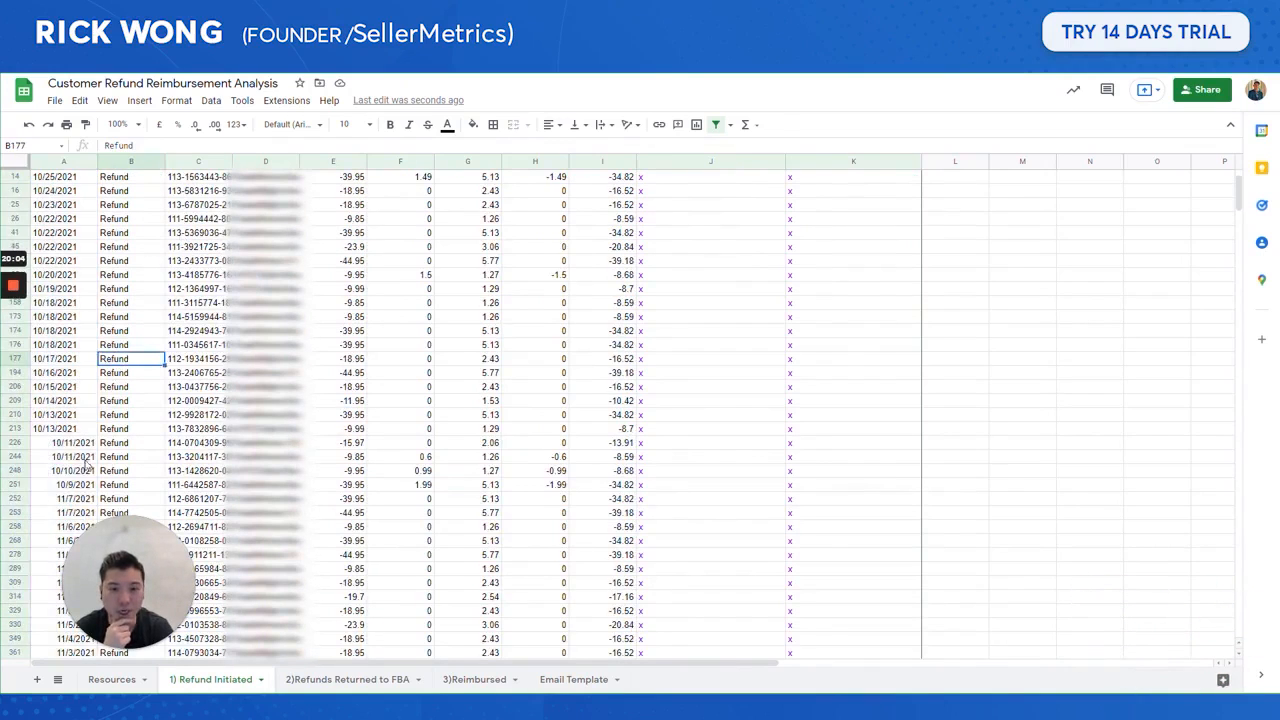
scroll(90, 460, "down", 3)
left_click(74, 498)
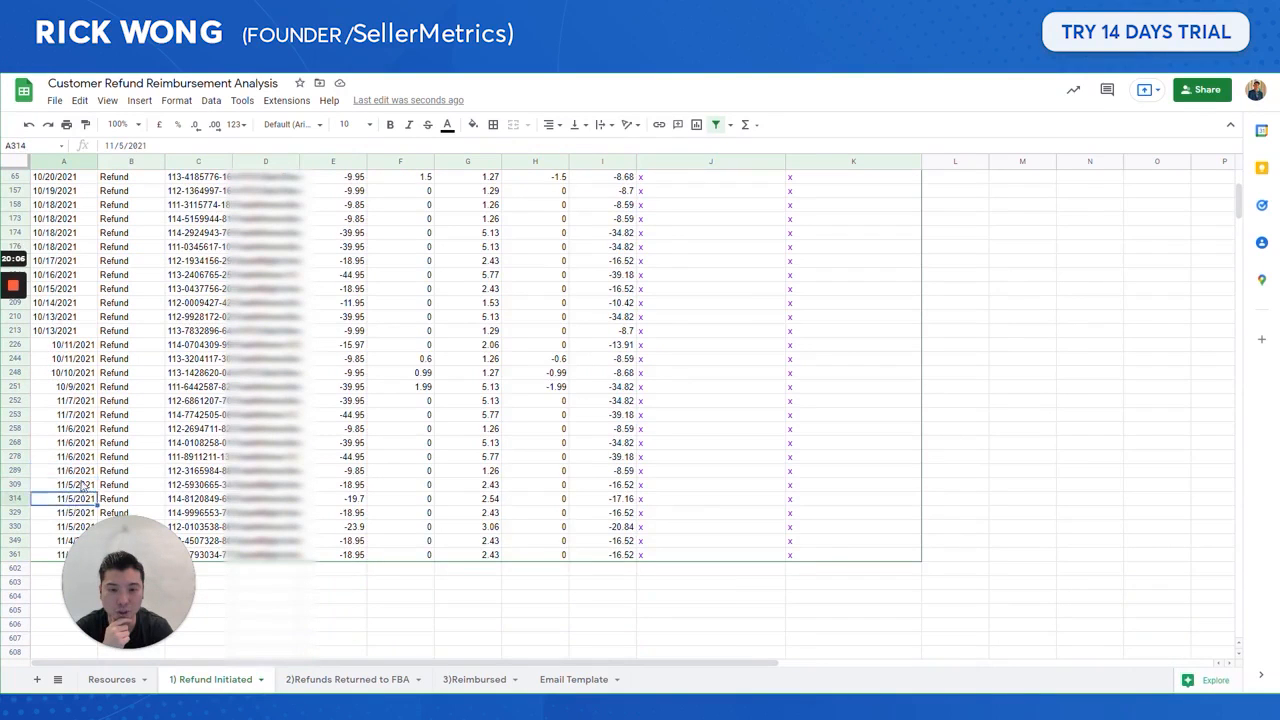
scroll(86, 478, "up", 3)
scroll(86, 480, "up", 2)
left_click(80, 205)
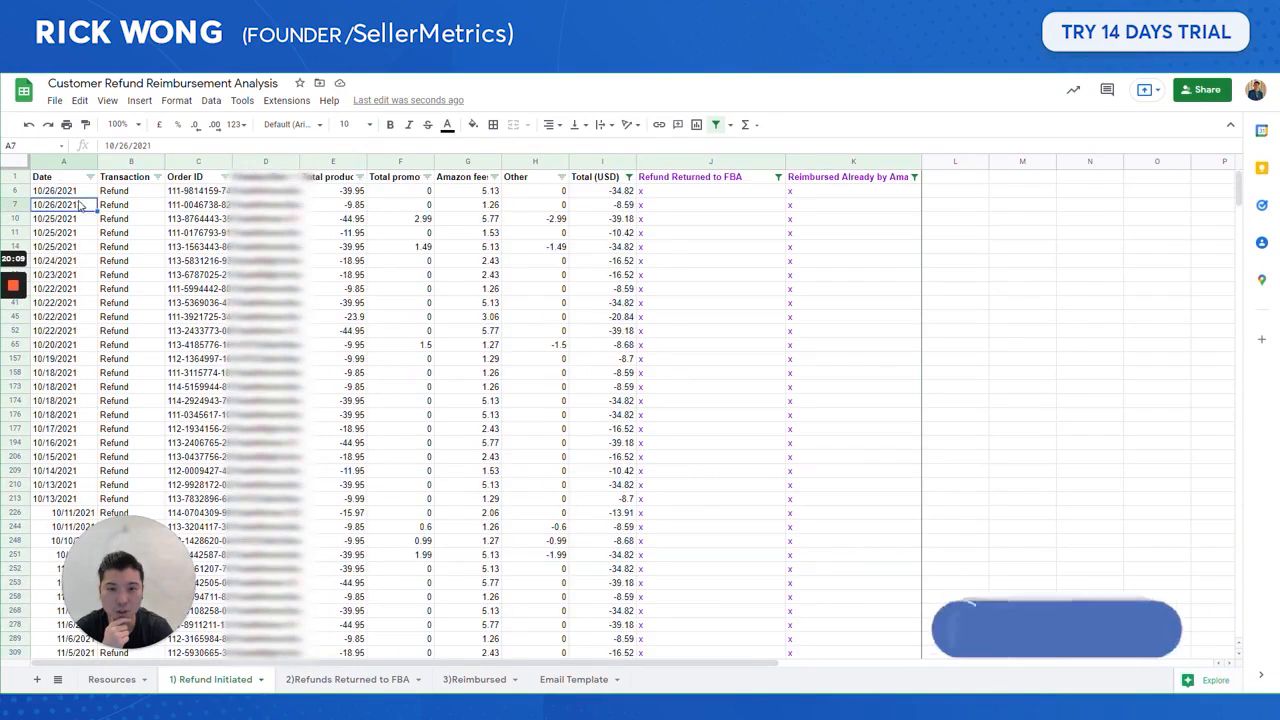
left_click(47, 194)
scroll(73, 338, "down", 5)
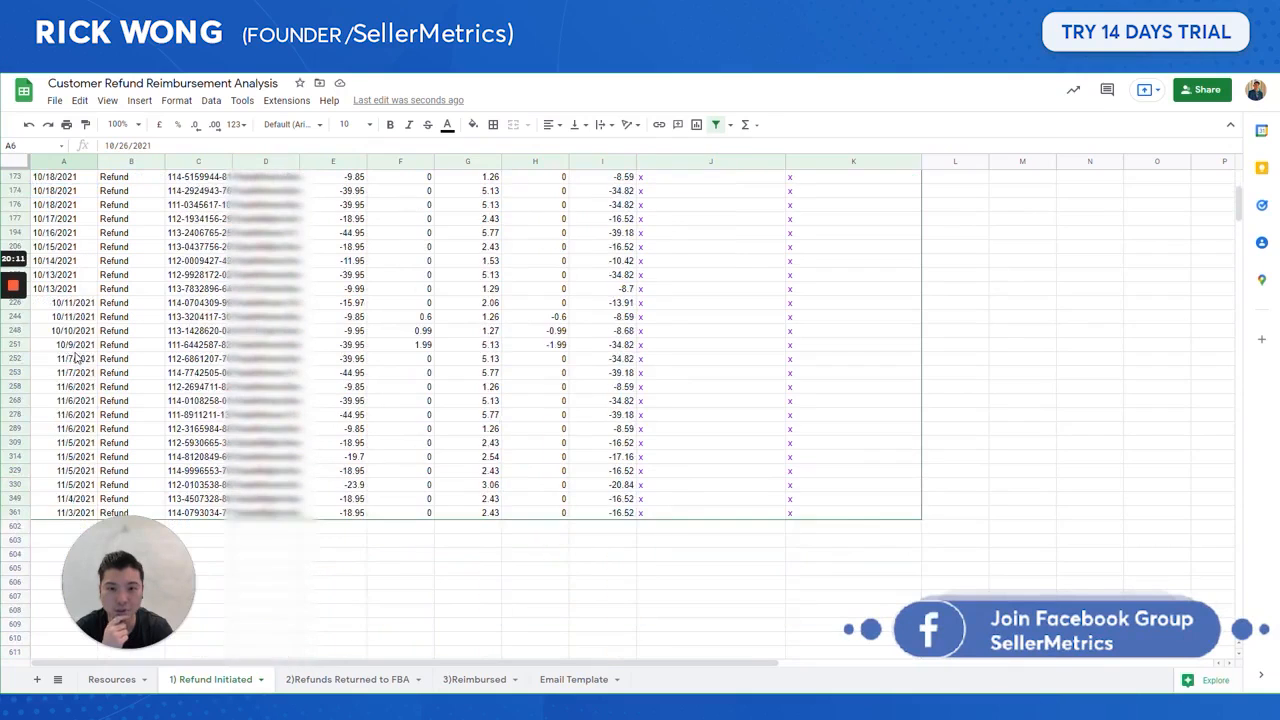
scroll(78, 359, "up", 5)
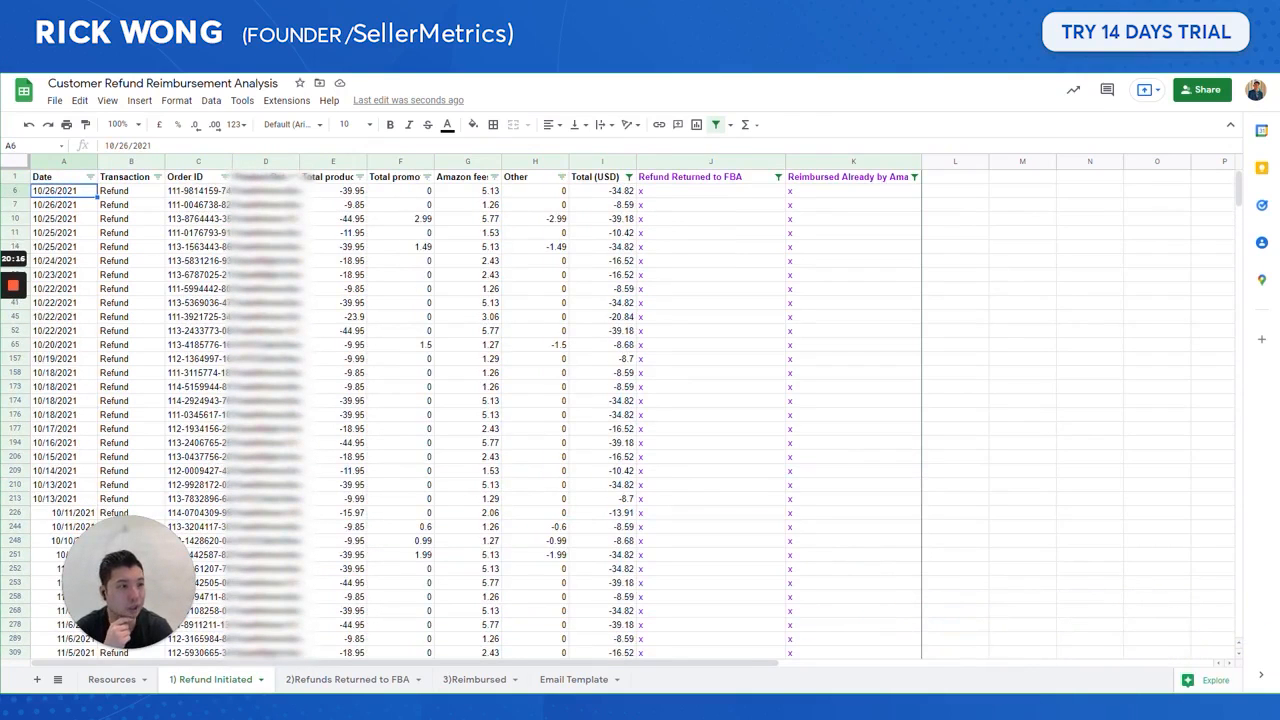
scroll(76, 397, "down", 2)
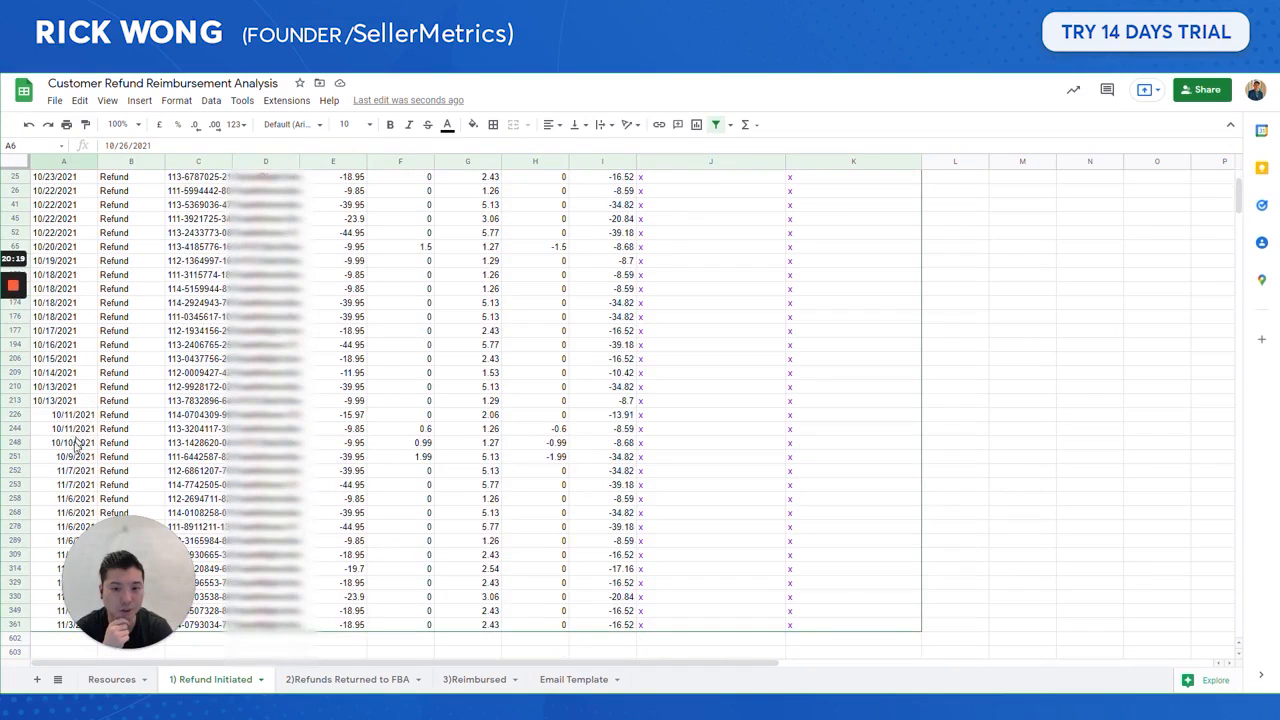
left_click(76, 443)
scroll(88, 478, "down", 3)
scroll(115, 469, "up", 3)
scroll(115, 469, "up", 2)
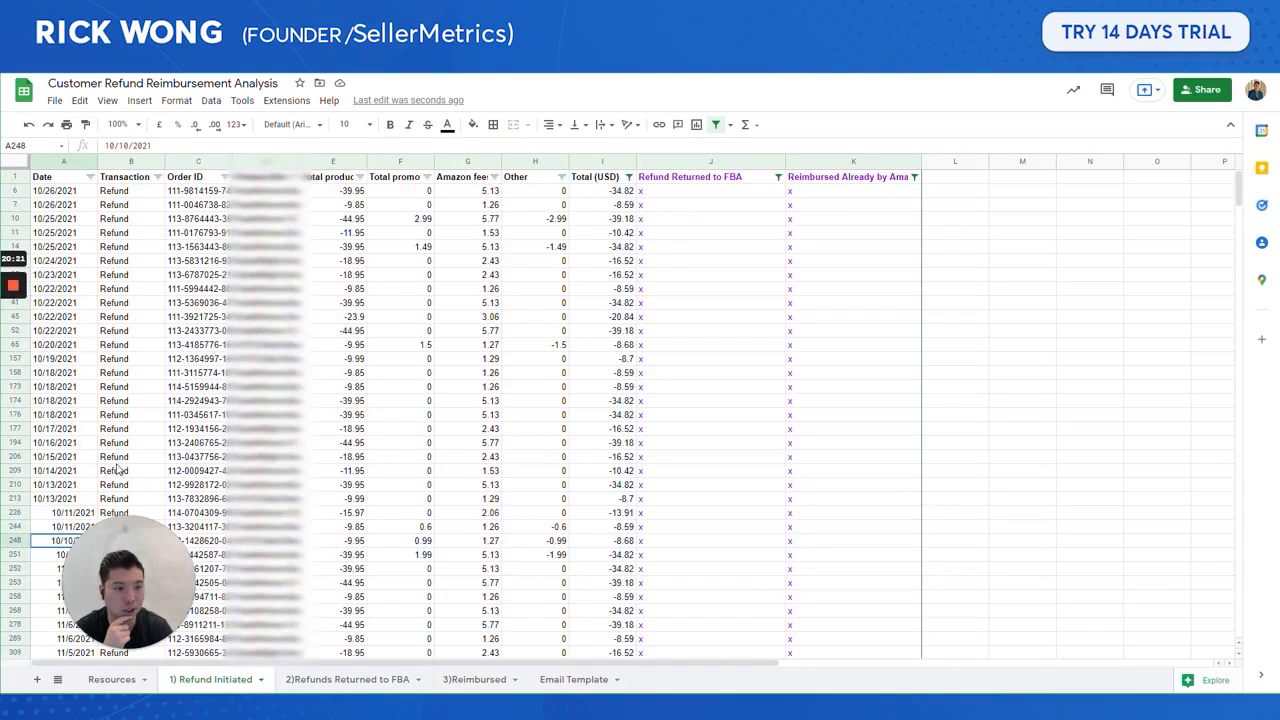
left_click(932, 193)
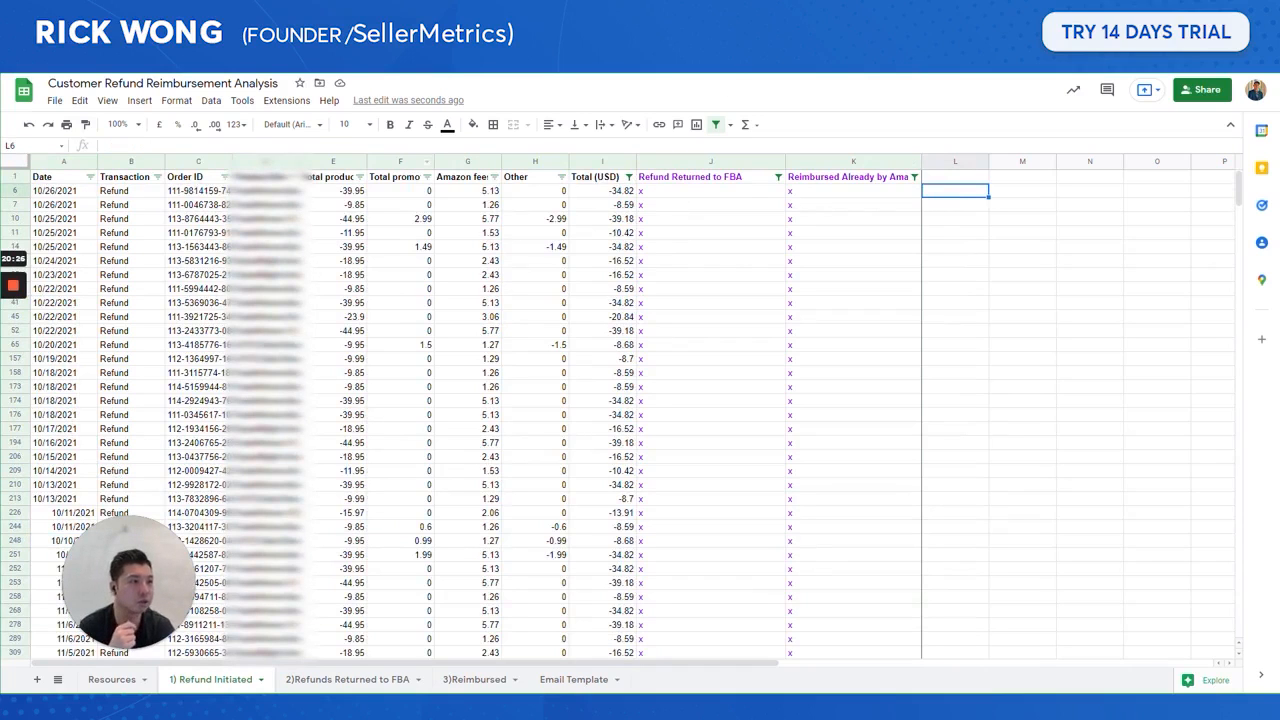
- Switch to Amazon Seller Central, open Get Support for Selling on Amazon, and browse for the issue by category
key("ctrl+Tab")
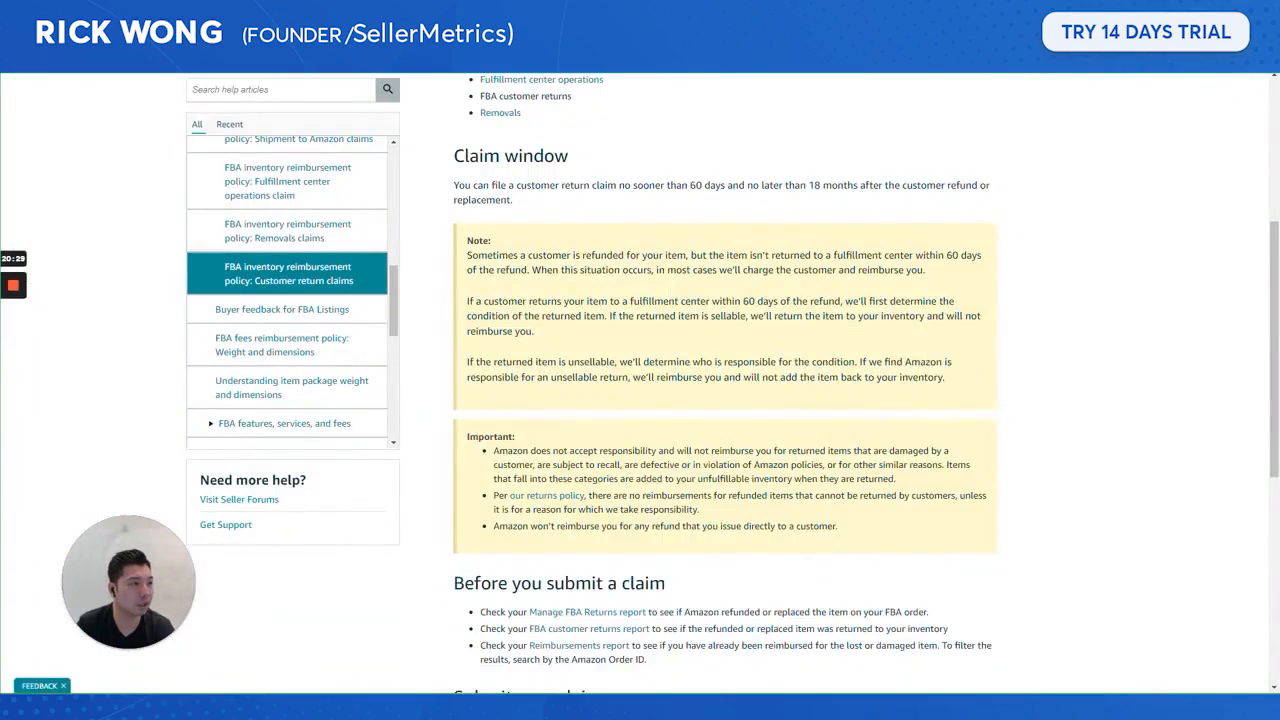
scroll(725, 400, "up", 3)
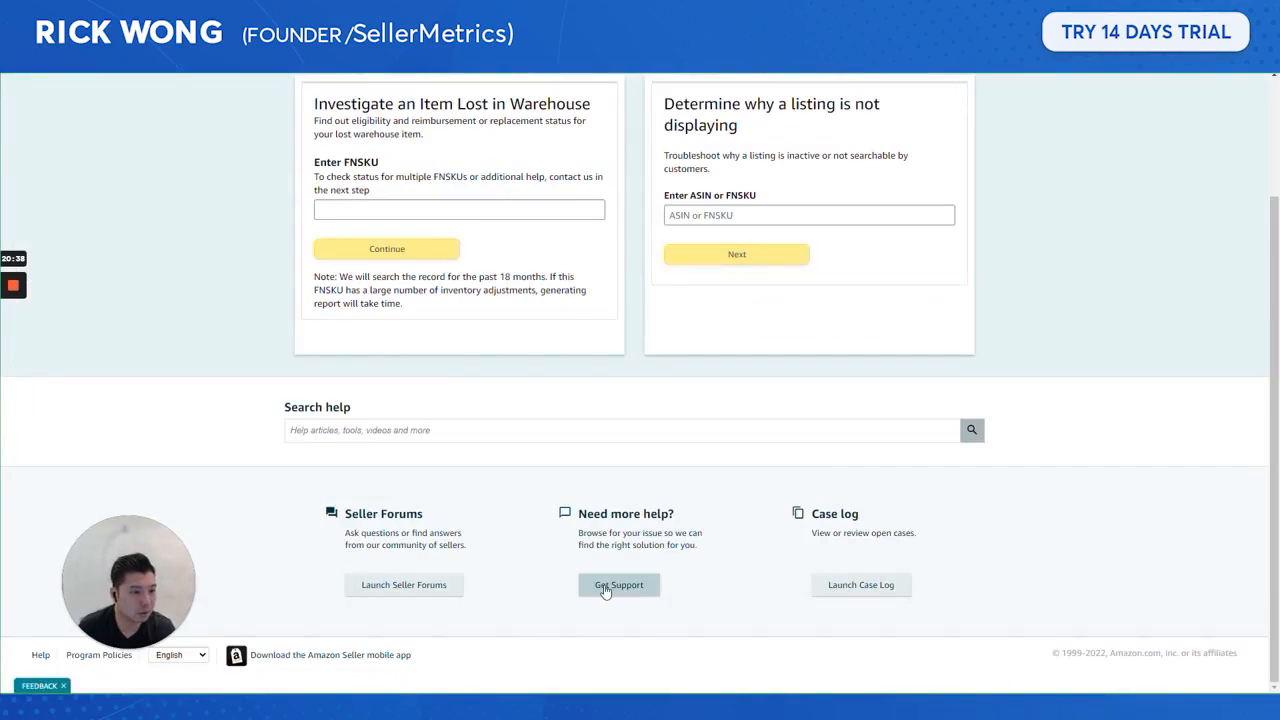
left_click(619, 585)
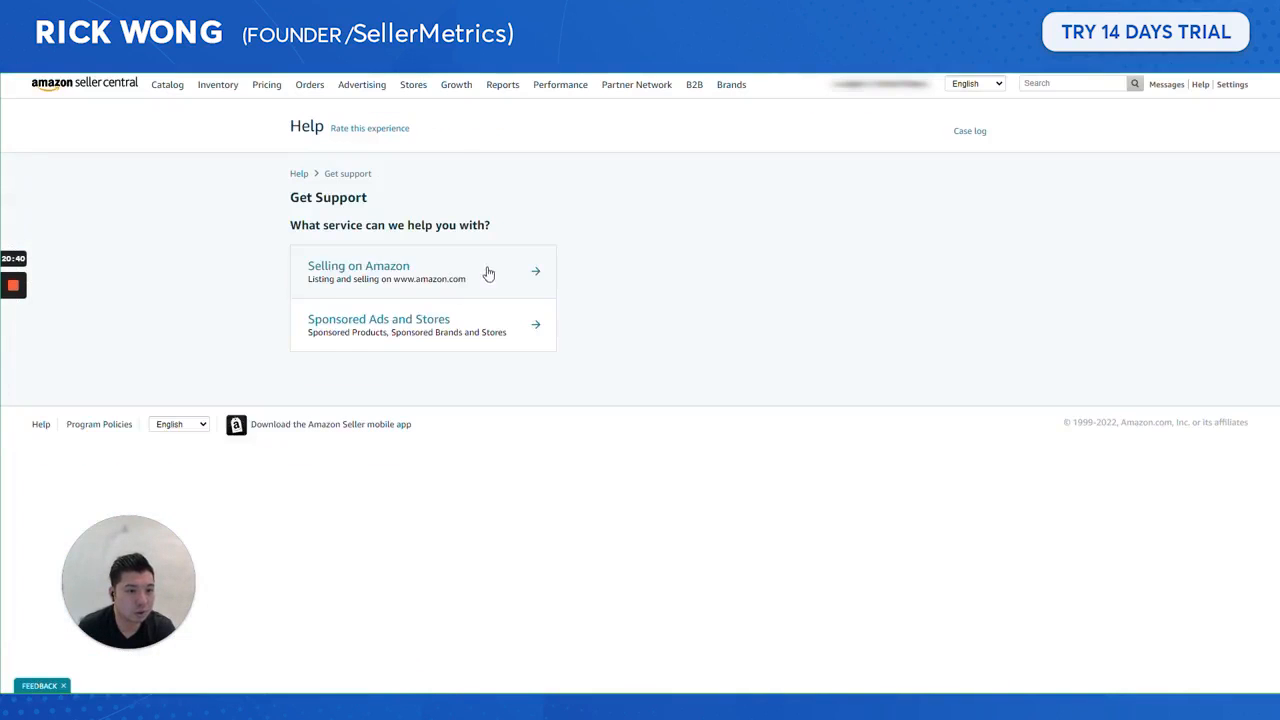
left_click(488, 273)
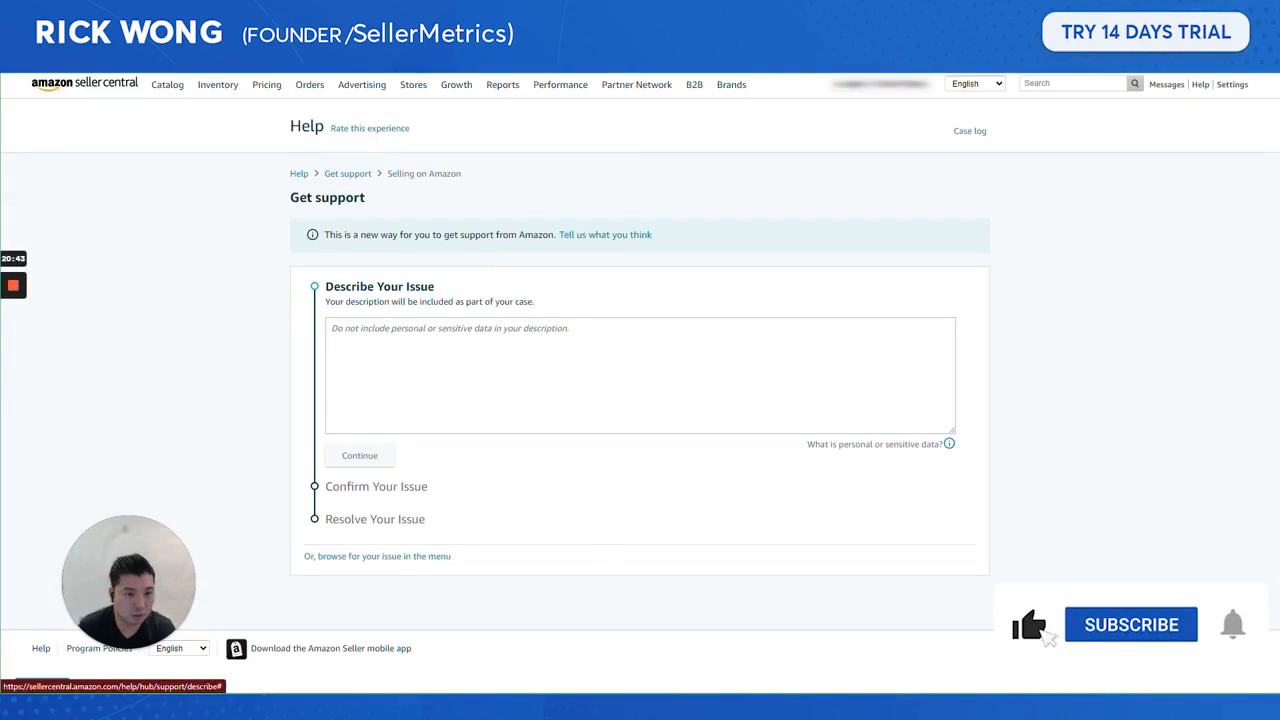
left_click(400, 557)
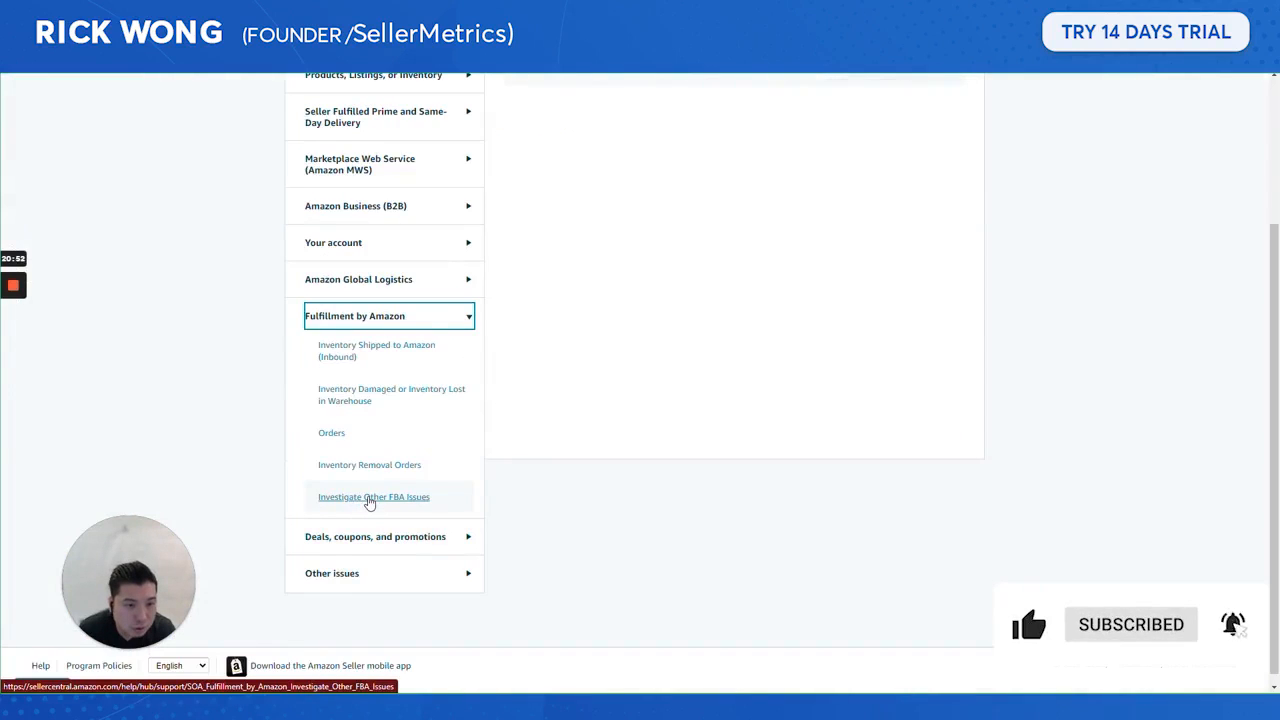
- Select Other FBA Issue from Investigate Other FBA Issues under Fulfillment by Amazon
left_click(369, 502)
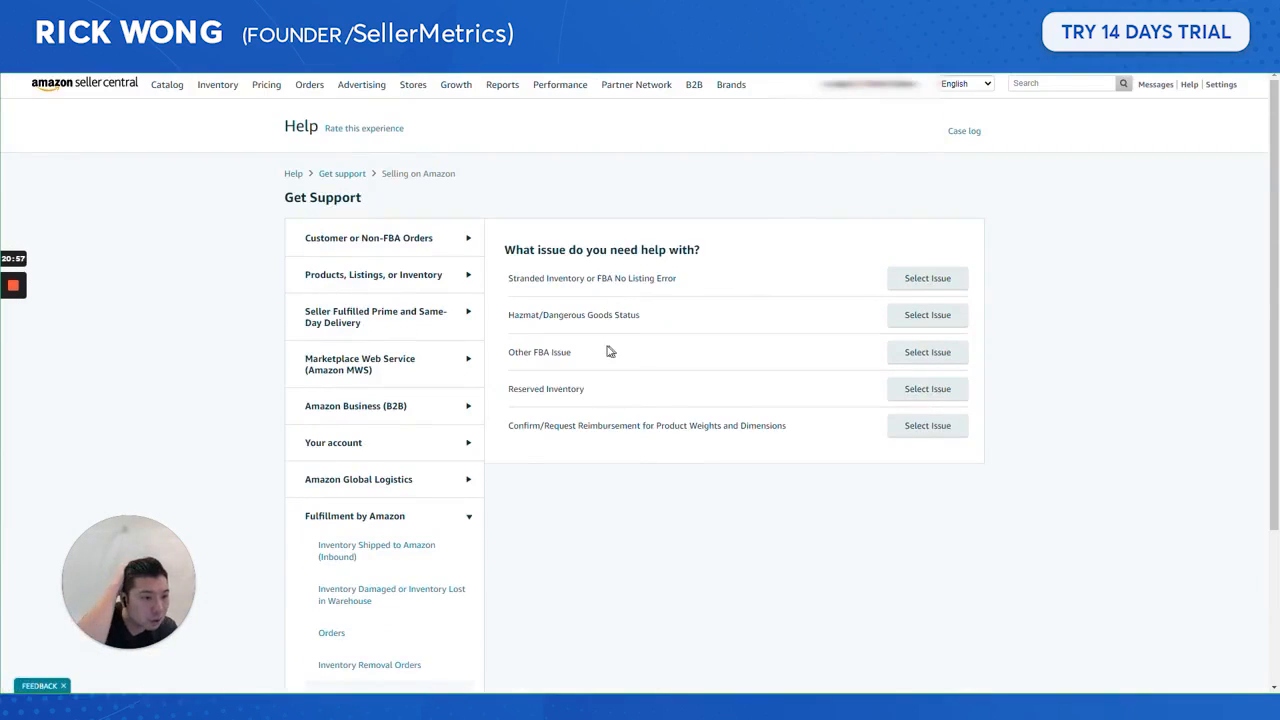
scroll(607, 350, "down", 2)
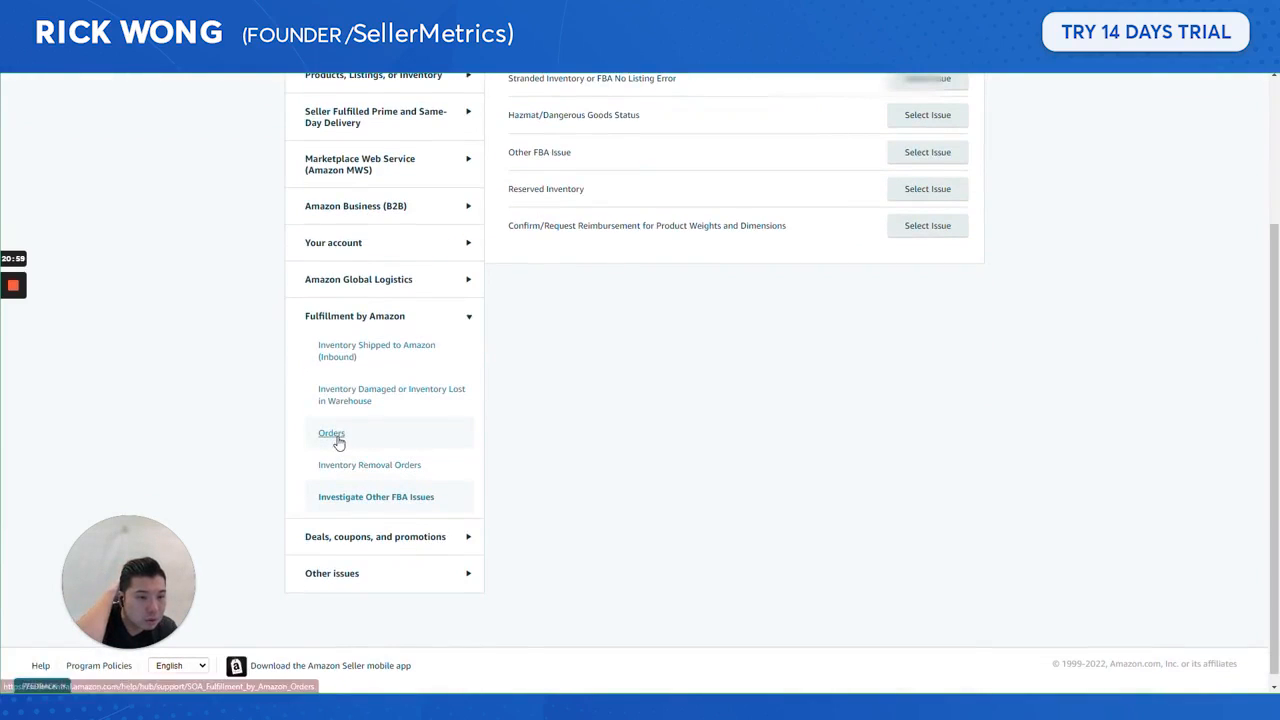
scroll(605, 420, "up", 2)
left_click(933, 350)
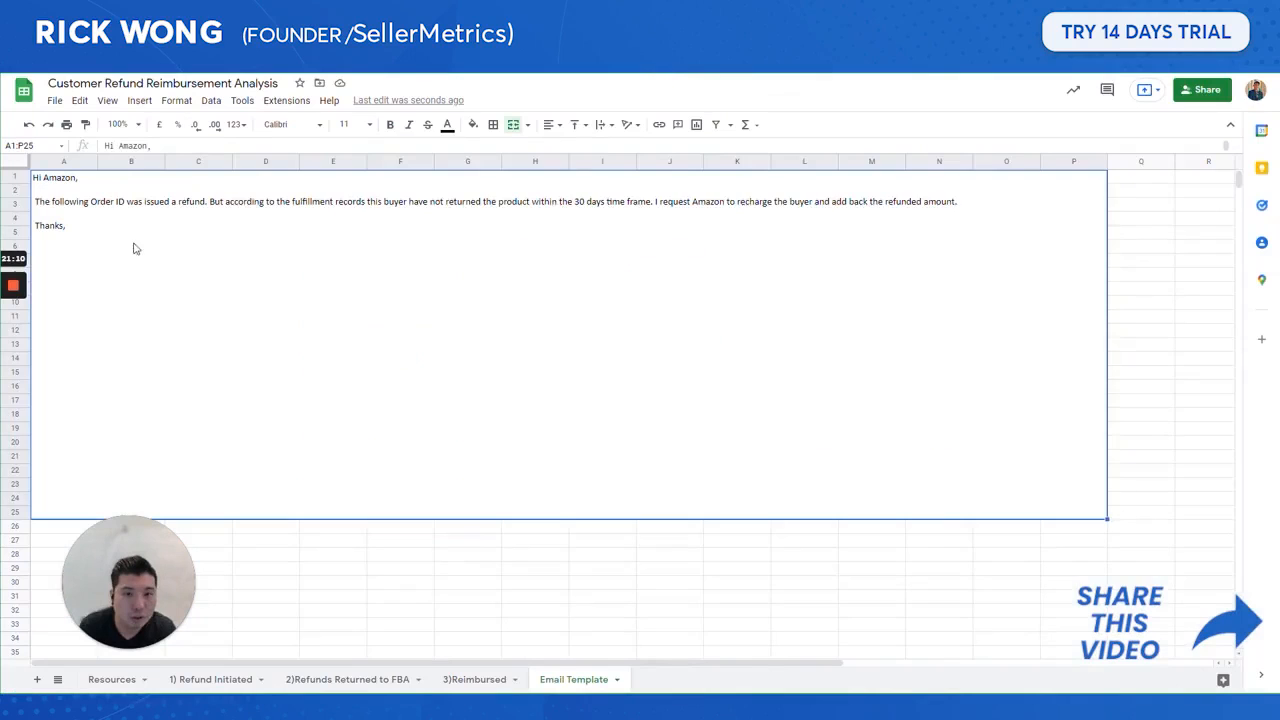
- Copy the claim message from the Email Template sheet into the support issue description, adding blank lines before "Thanks,"
double_click(94, 240)
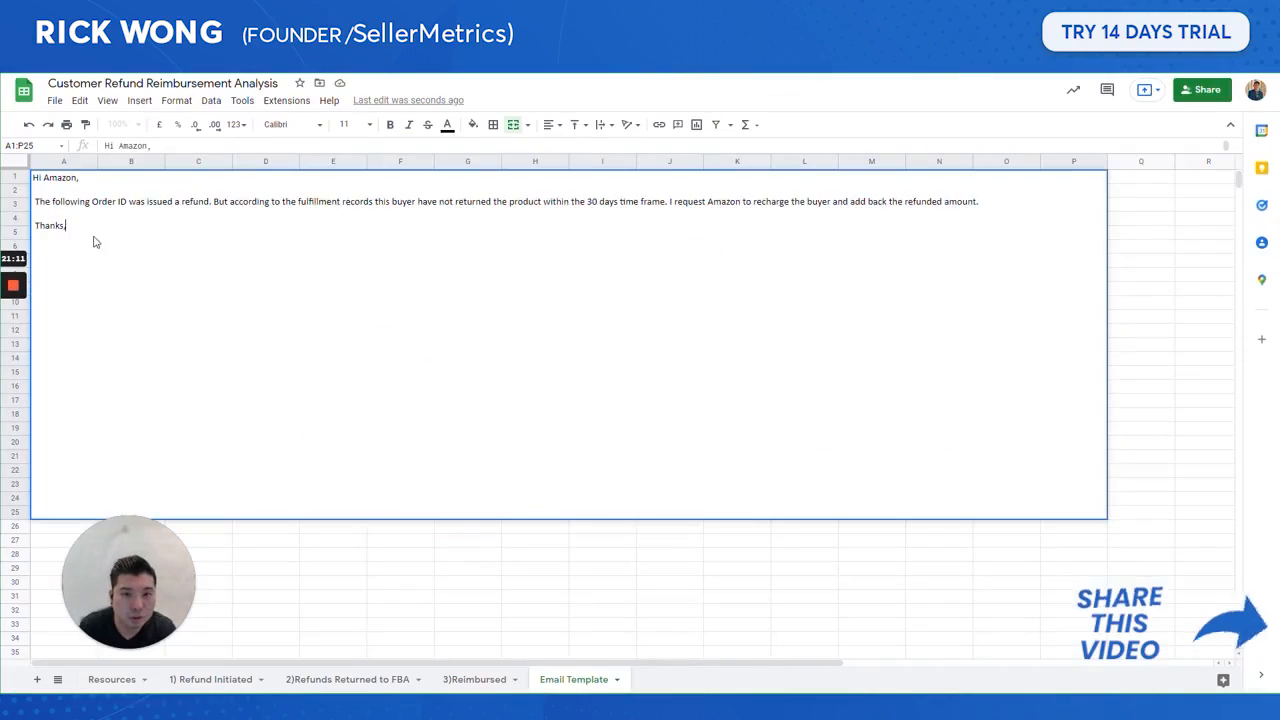
key("ctrl+a")
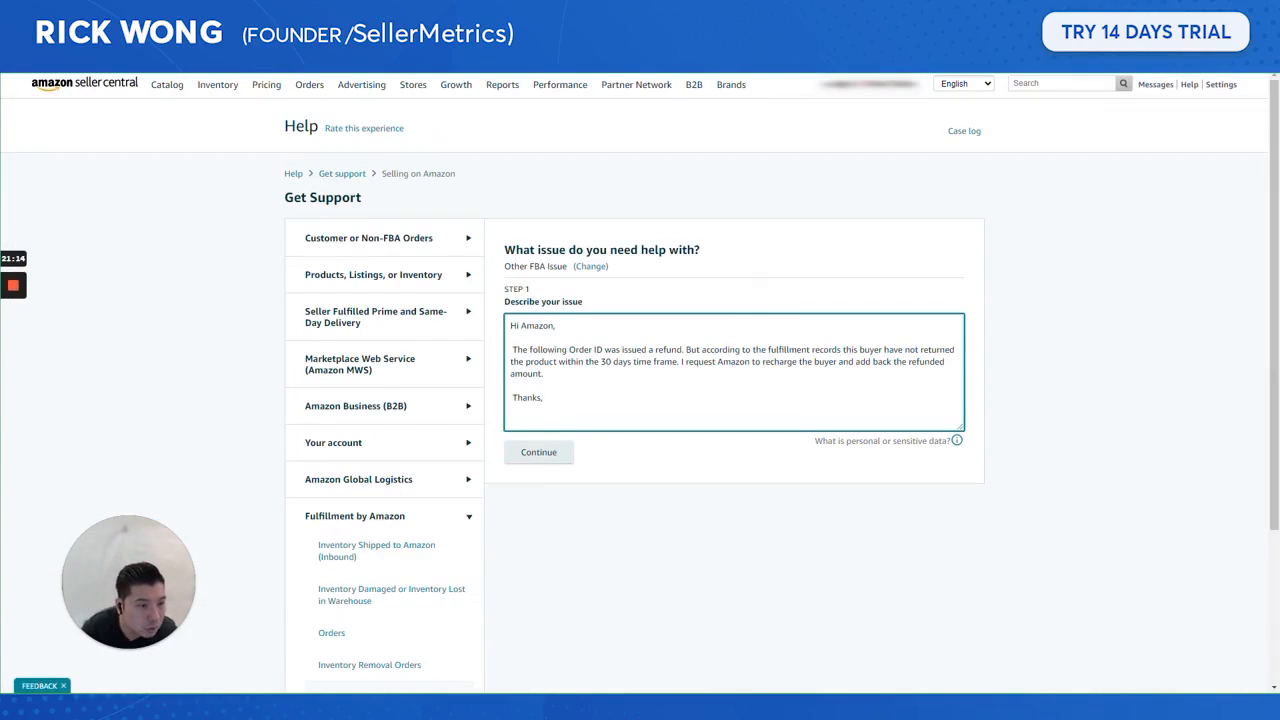
key("Return")
key("Return")
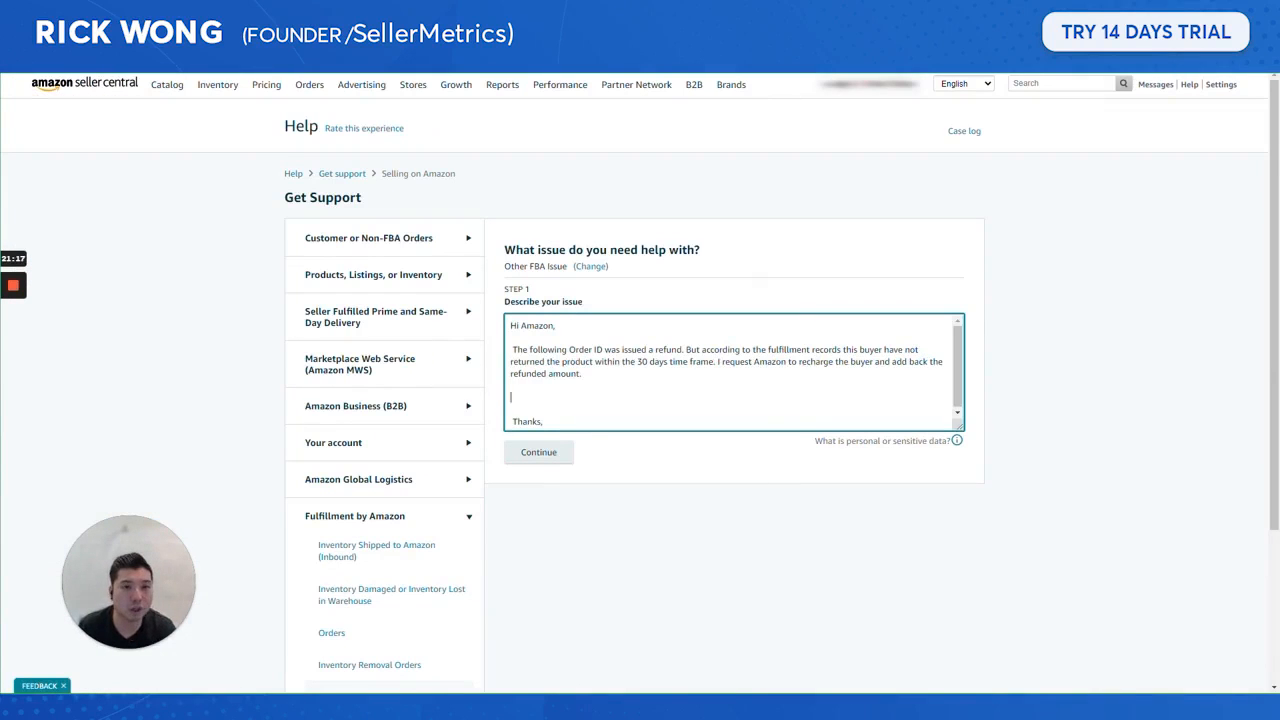
- Return to the 1) Refund Initiated sheet in Google Sheets and add the header "Sent to CS" in L1
key("ctrl+Tab")
key("ctrl+Tab")
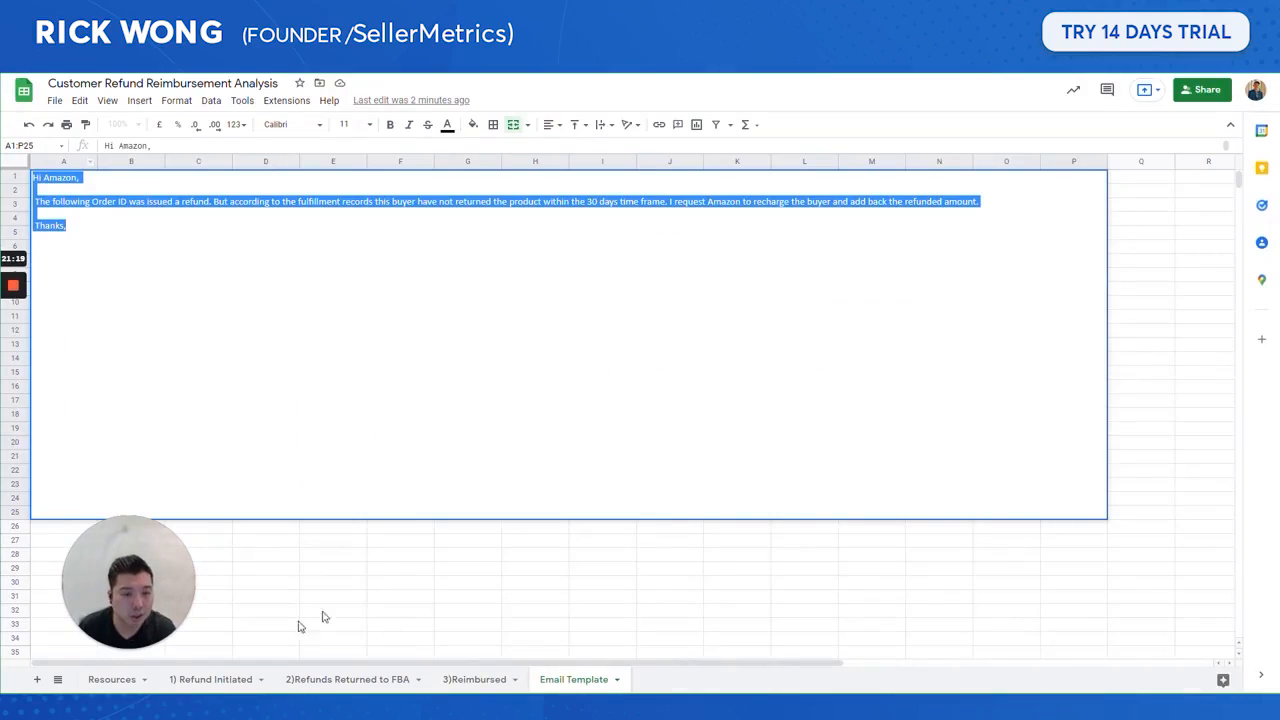
left_click(190, 682)
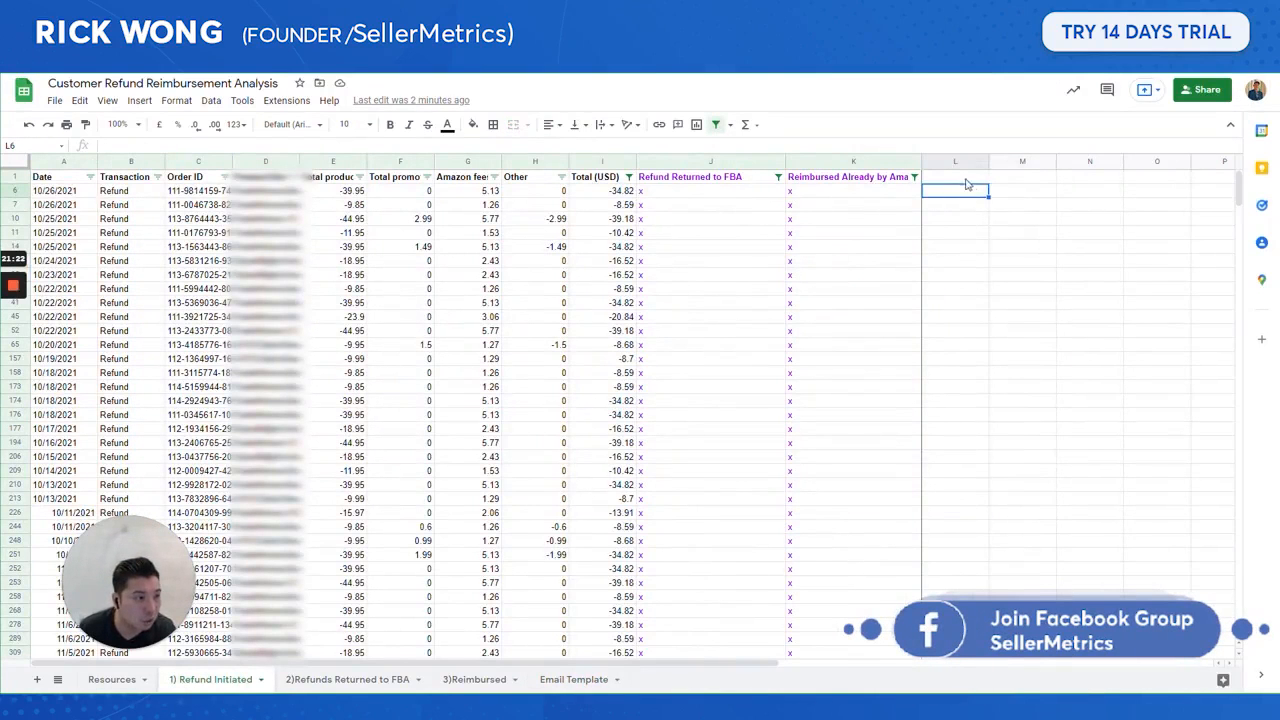
left_click(967, 181)
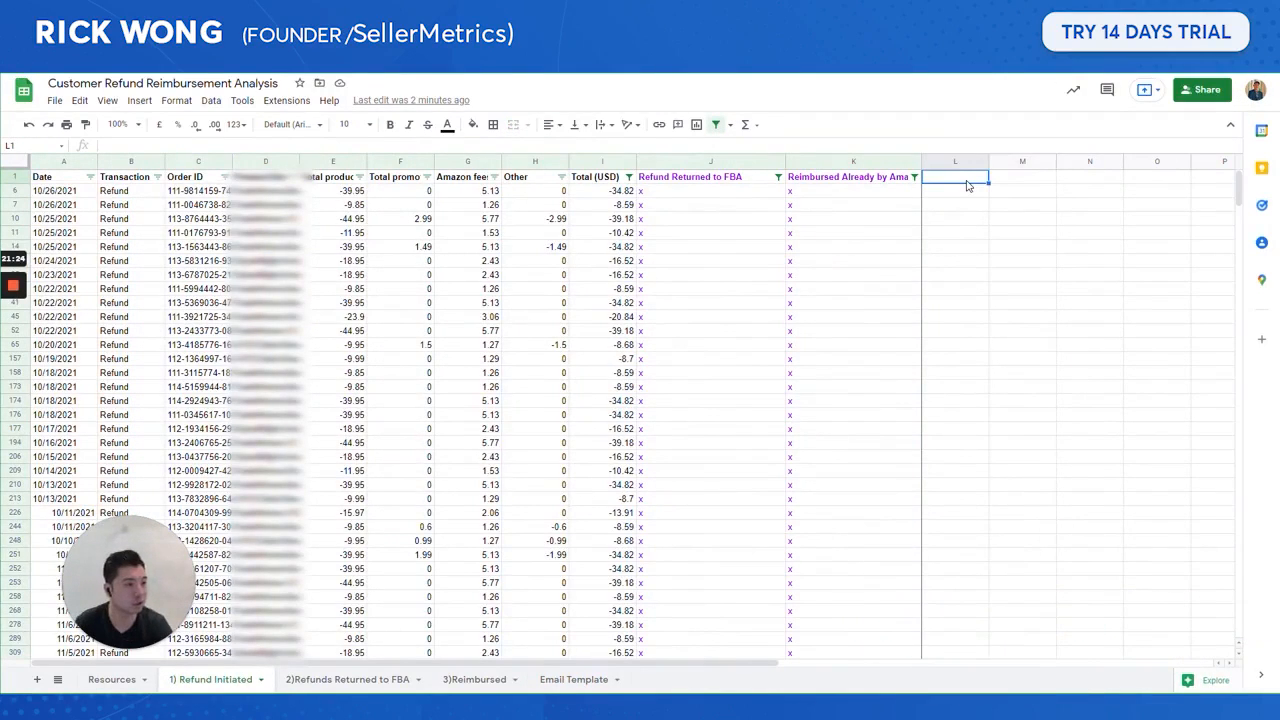
type("Sent to CS")
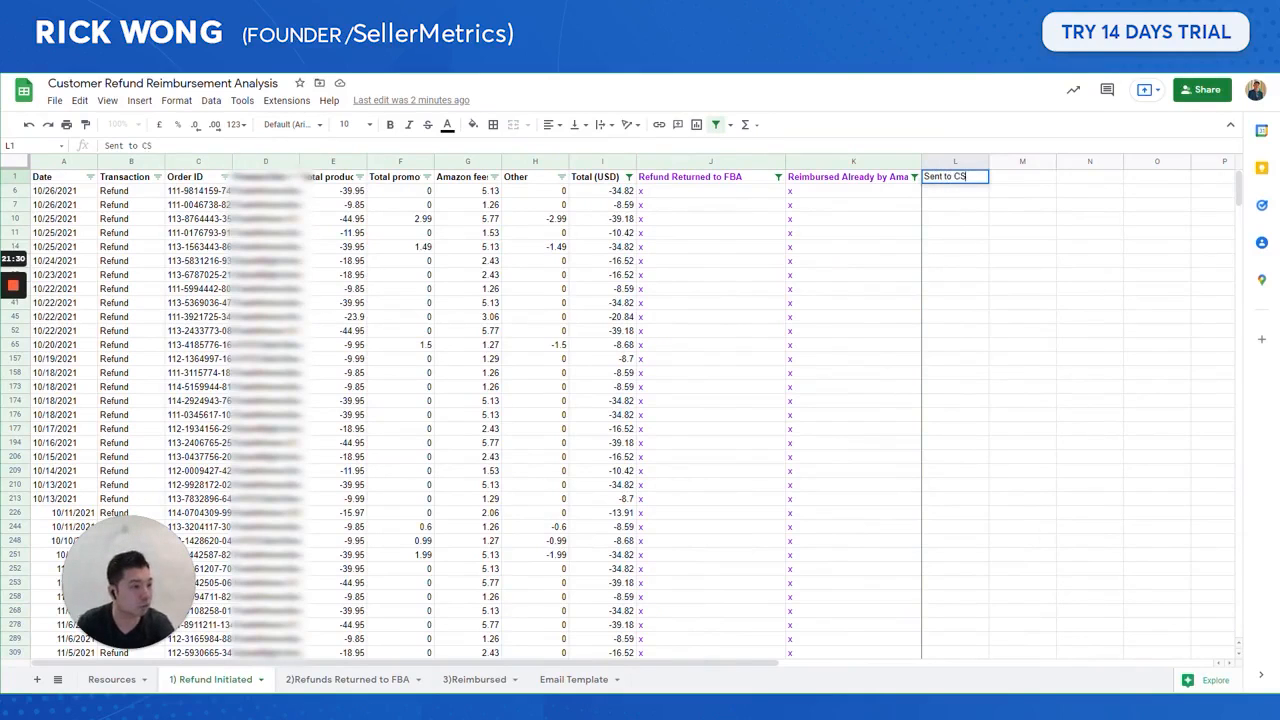
key("Return")
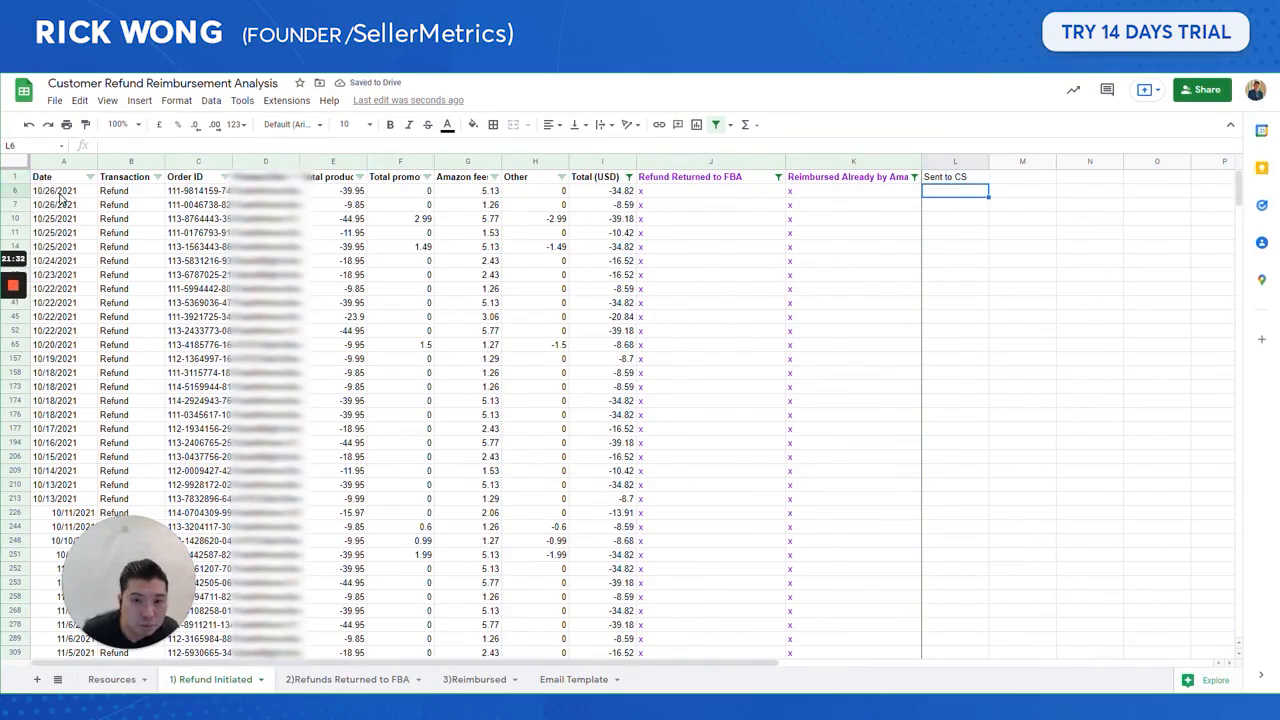
- Mark the first ten filtered refunds, rows 6 to 45, with "x" in the Sent to CS column, leaving L52 empty
left_click_drag(60, 191, 64, 322)
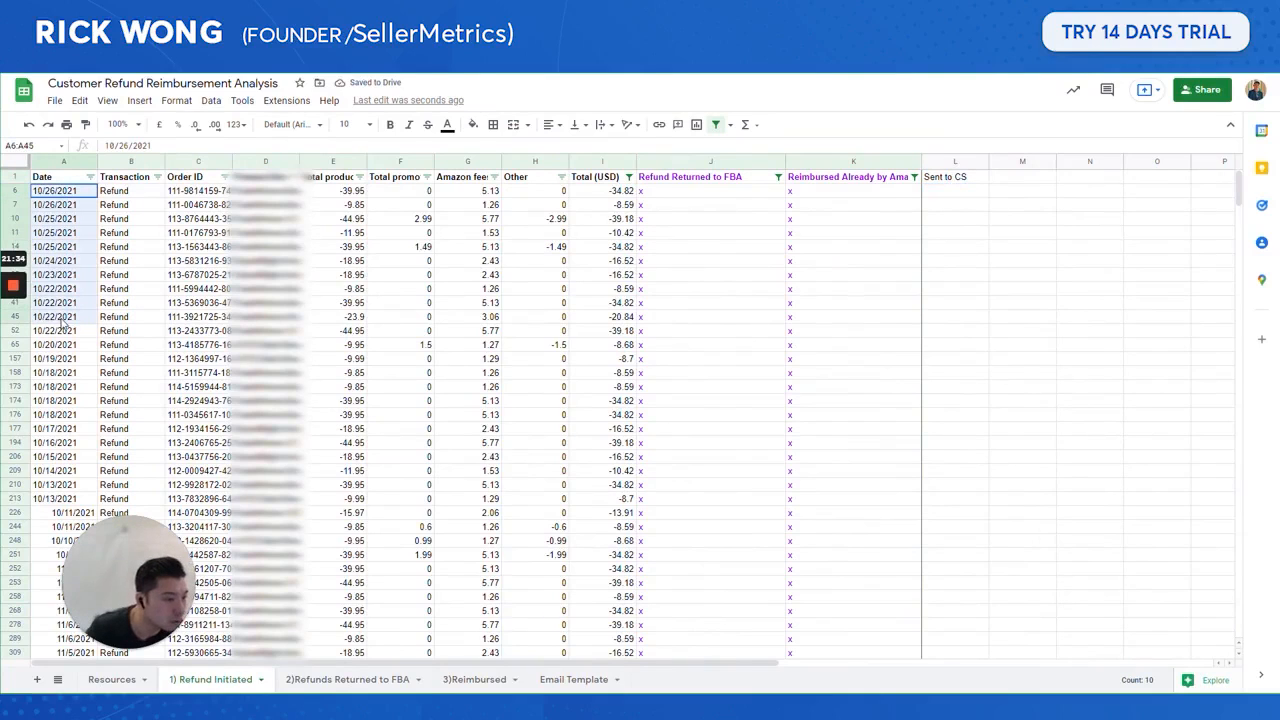
left_click(953, 193)
type("x")
key("Return")
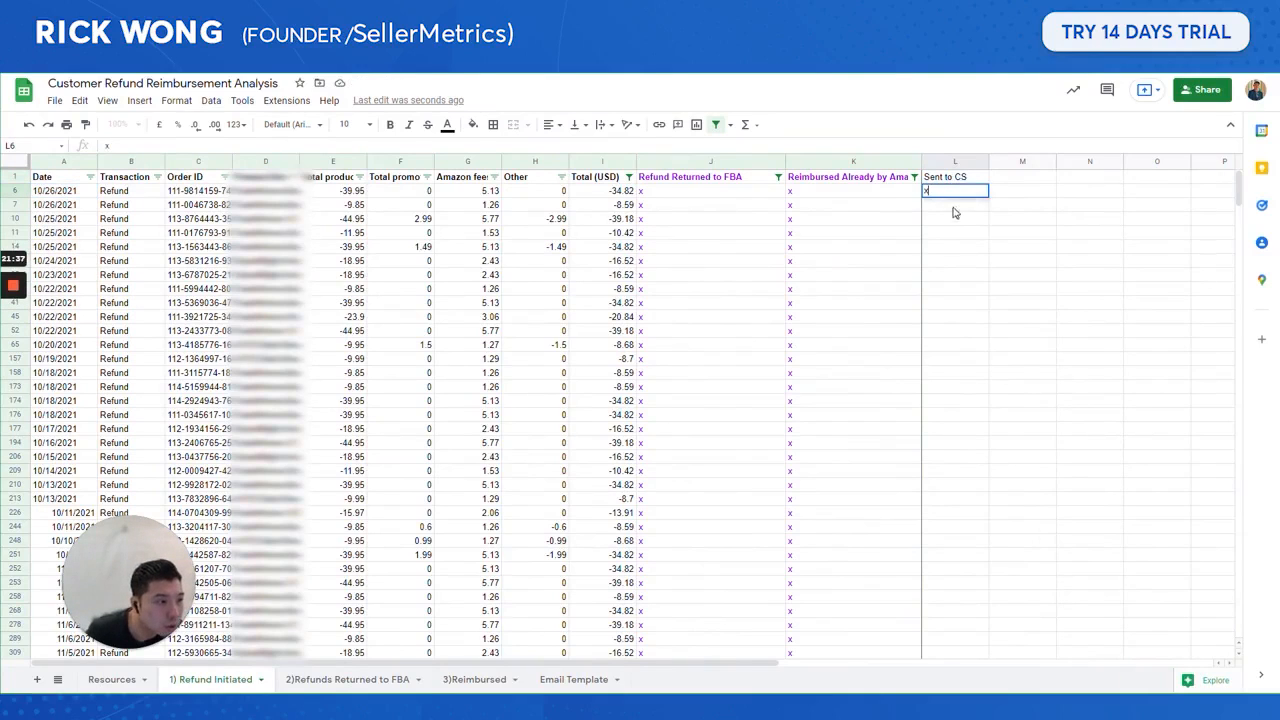
type("x")
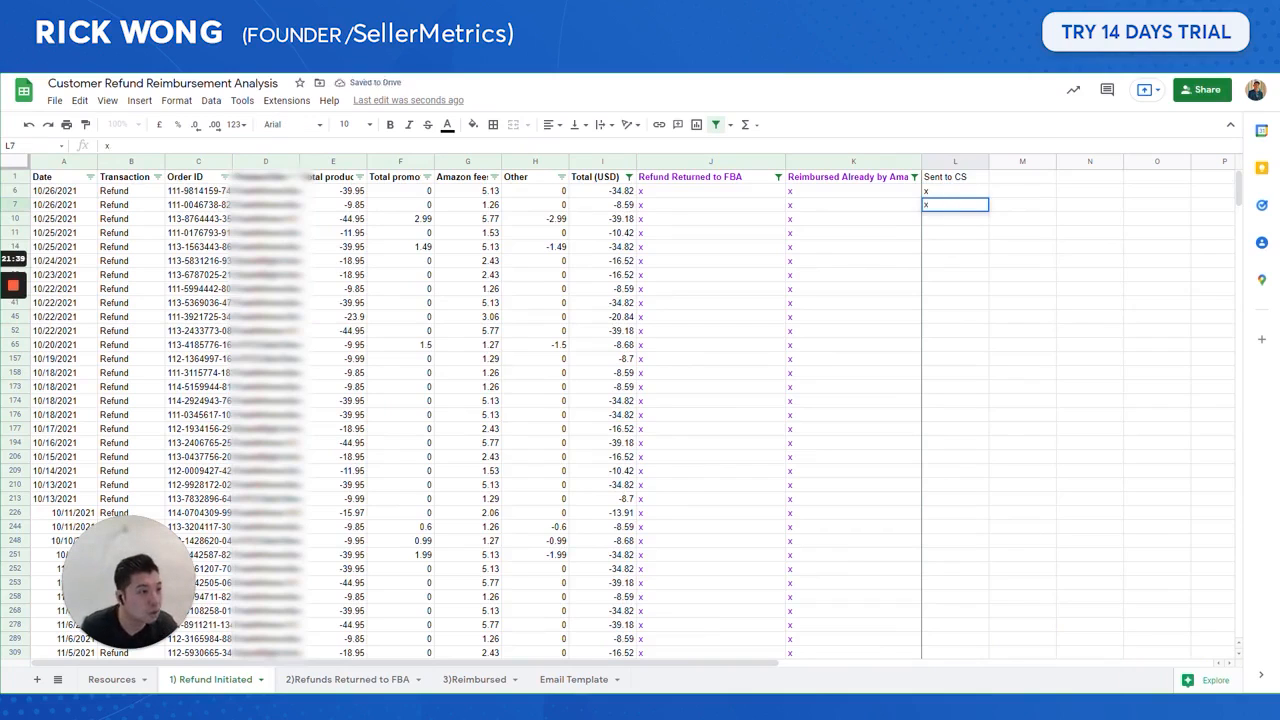
type("x x x x x x")
key("Return")
type("x")
key("Return")
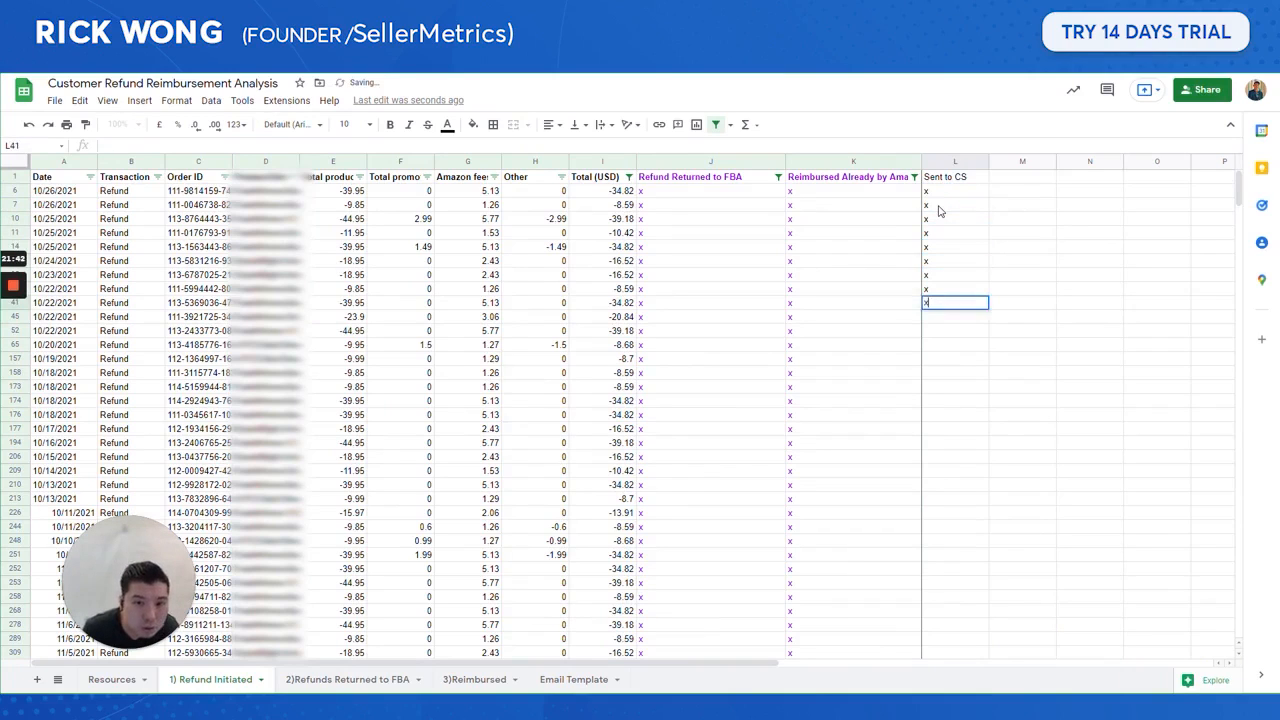
type("x")
key("Return")
type("x")
key("Return")
type("x")
left_click_drag(945, 191, 940, 332)
left_click(940, 332)
key("Delete")
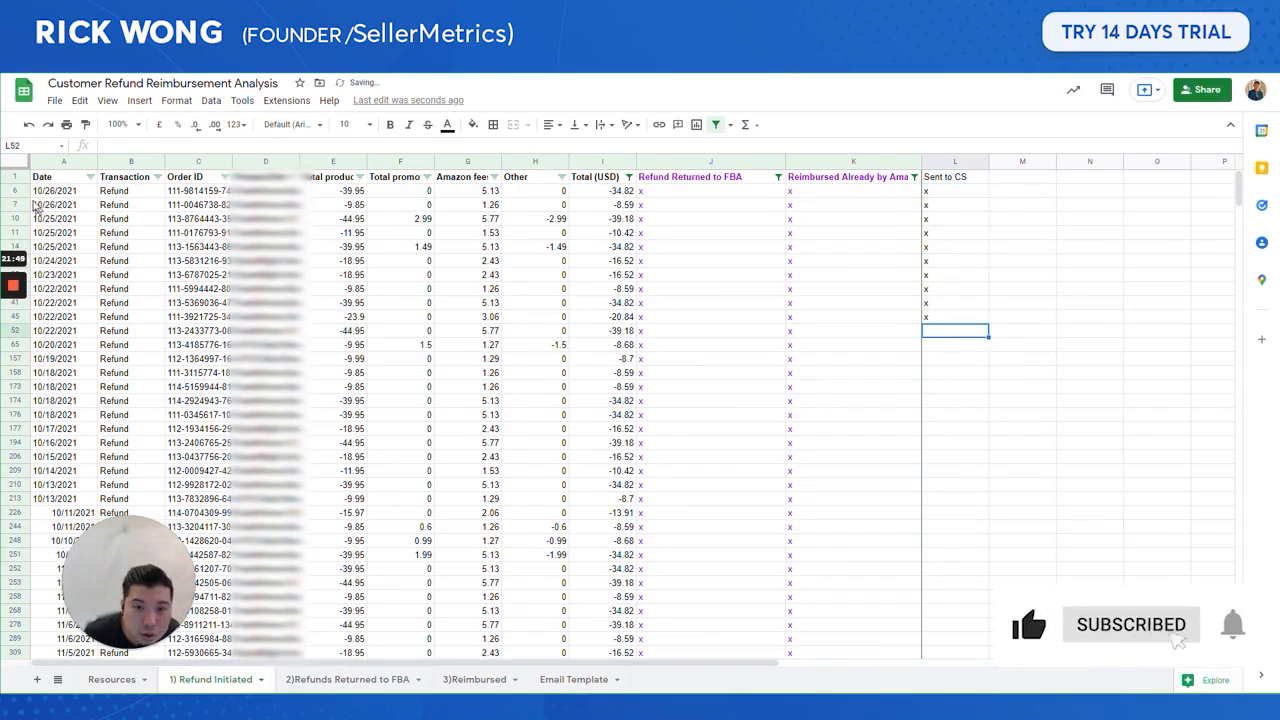
- Copy the ten marked refunds' order IDs from C6:C45 into the Seller Central issue description above "Thanks,"
left_click_drag(15, 191, 17, 318)
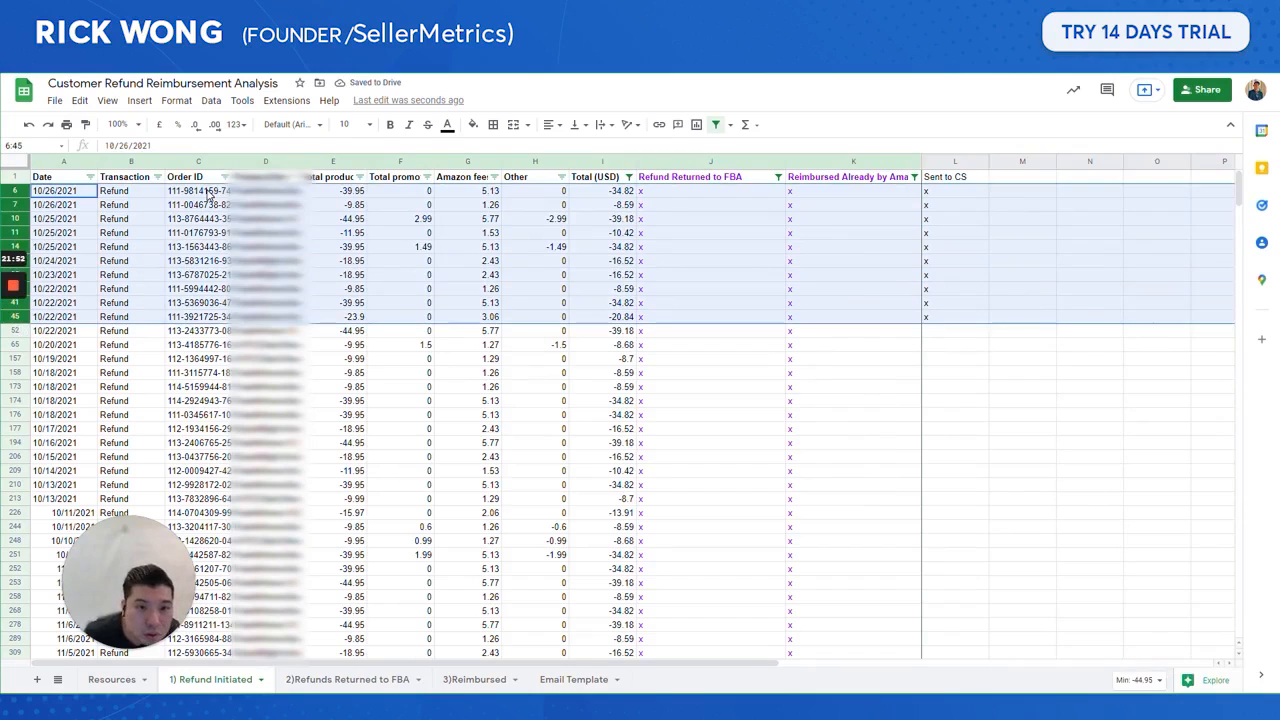
left_click_drag(200, 191, 205, 318)
key("ctrl+c")
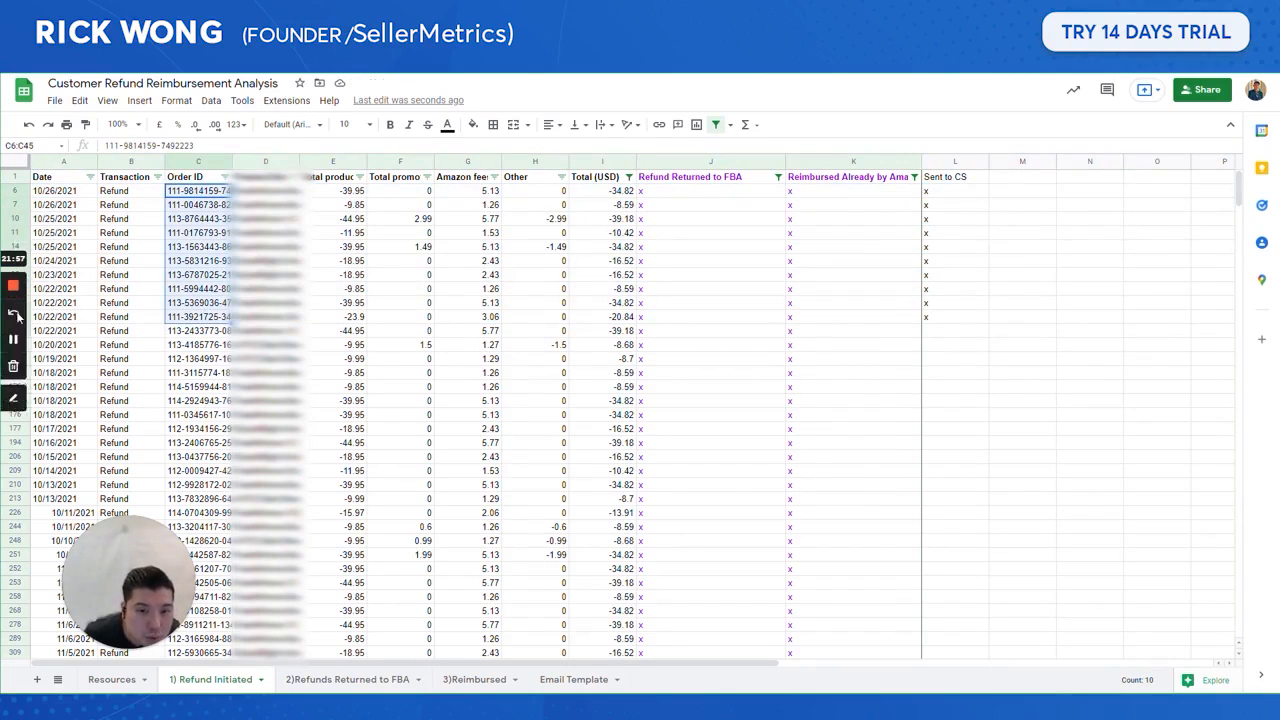
key("ctrl+Tab")
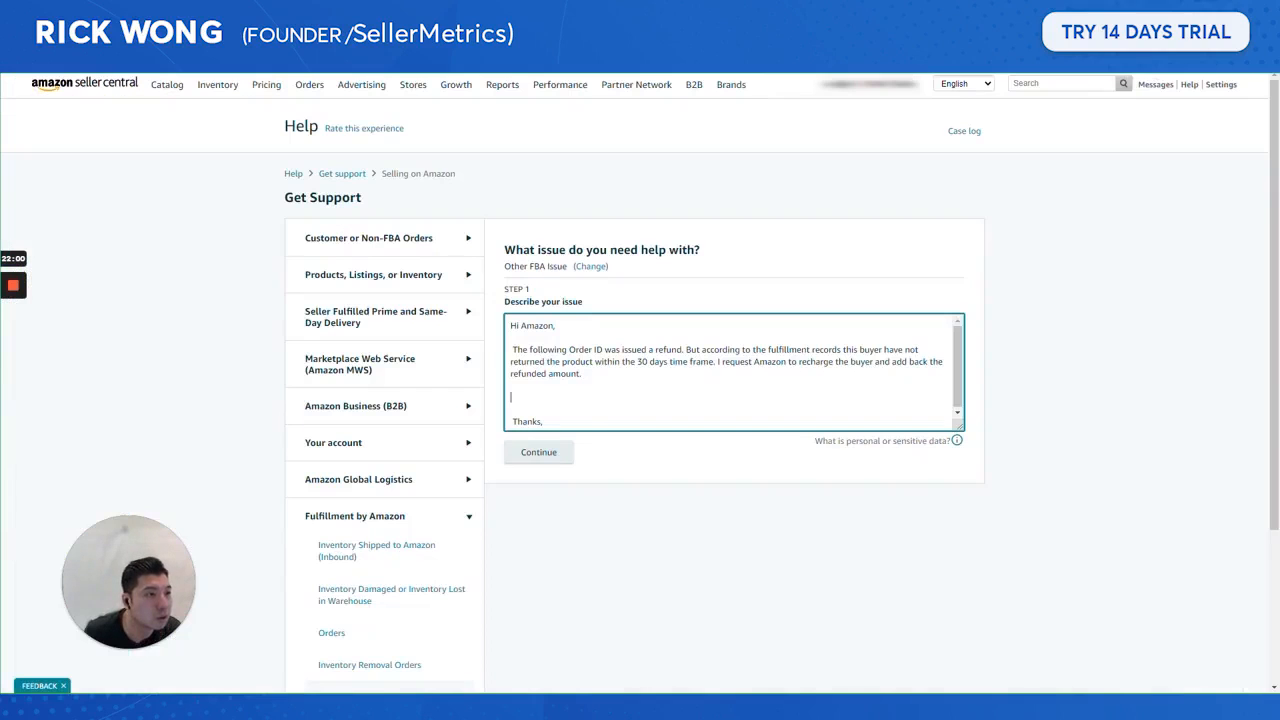
key("Up")
key("Down")
key("ctrl+v")
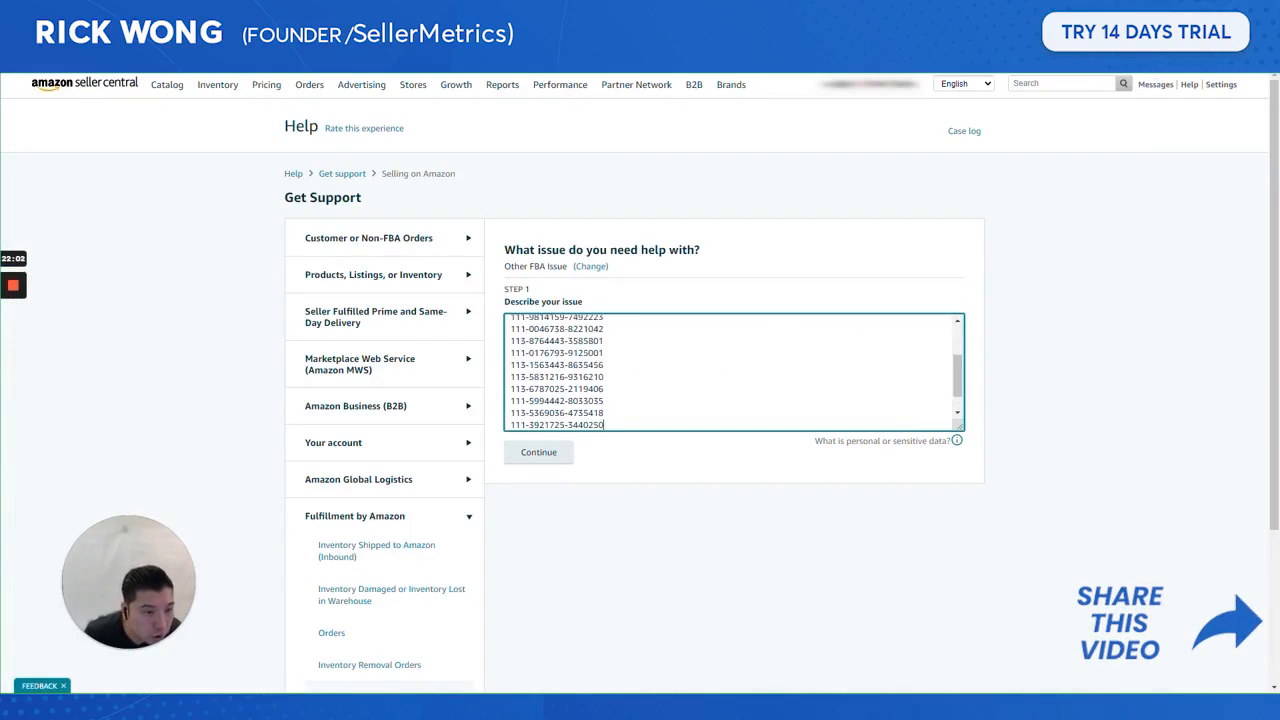
- Review the claim message and remove the last five order IDs, keeping the first five above "Thanks,"
left_click_drag(958, 380, 948, 356)
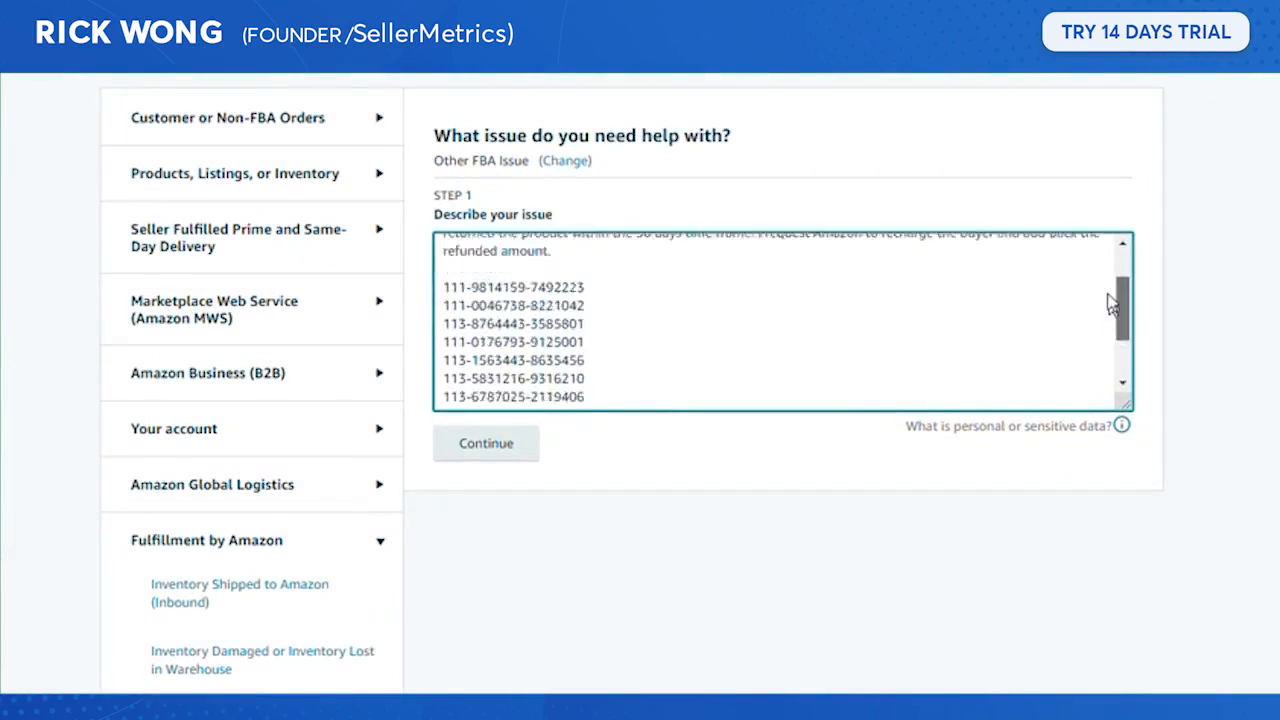
left_click_drag(1112, 305, 1120, 259)
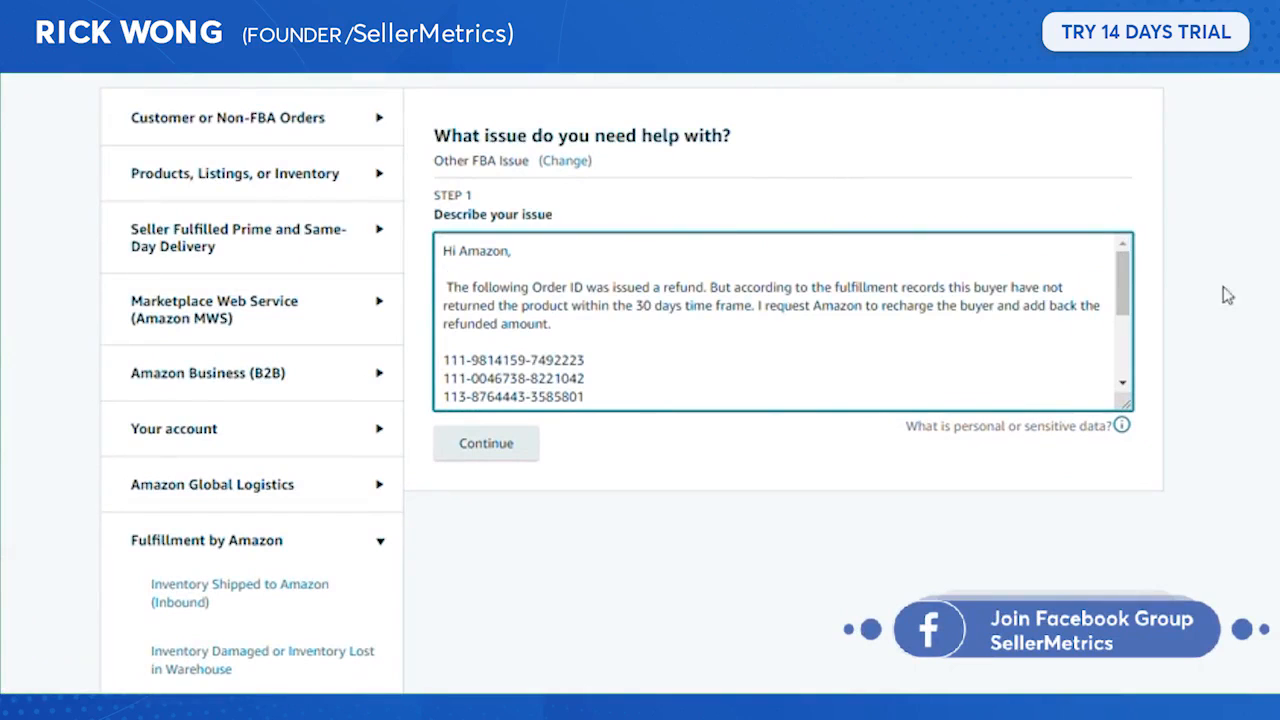
left_click_drag(1129, 294, 1138, 352)
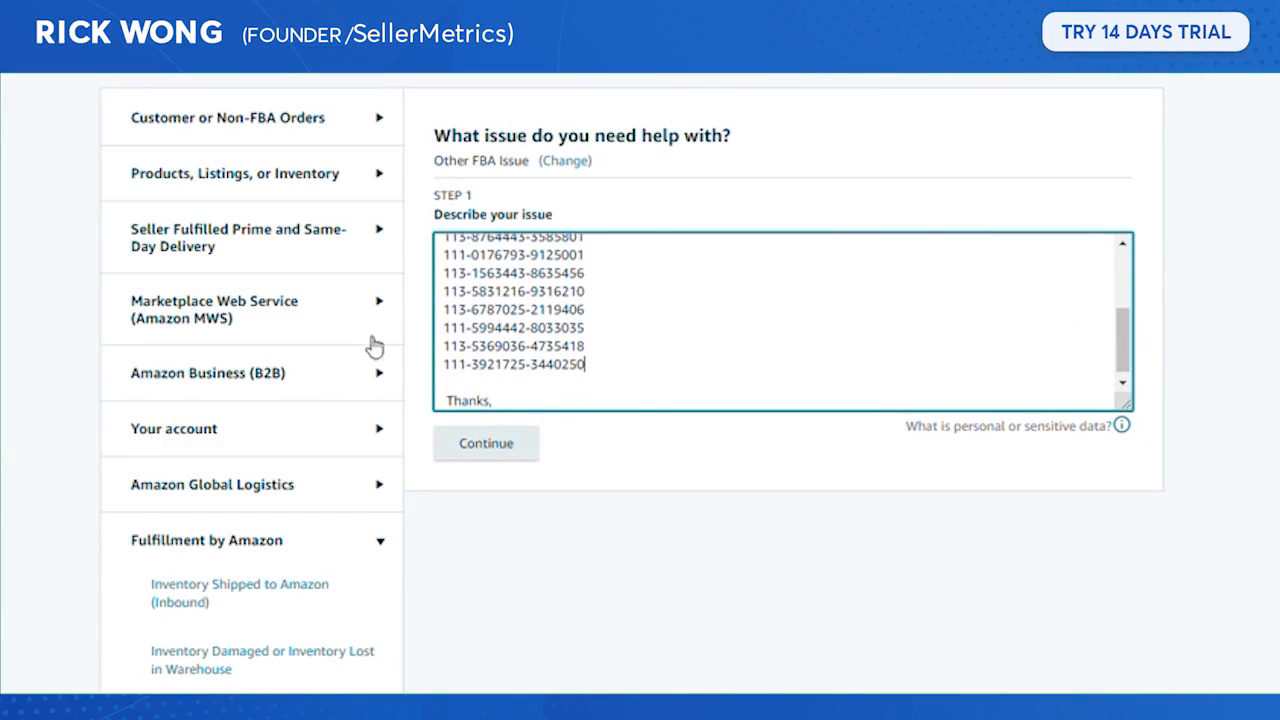
left_click_drag(586, 366, 450, 291)
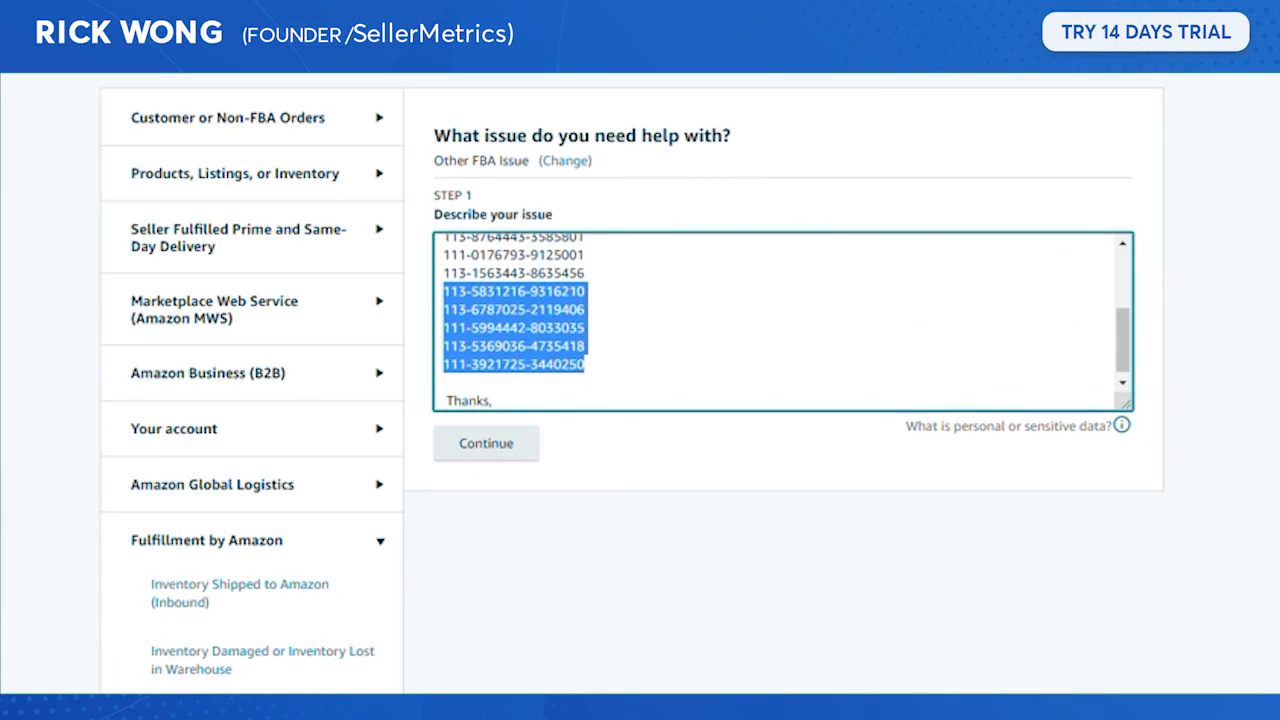
key("BackSpace")
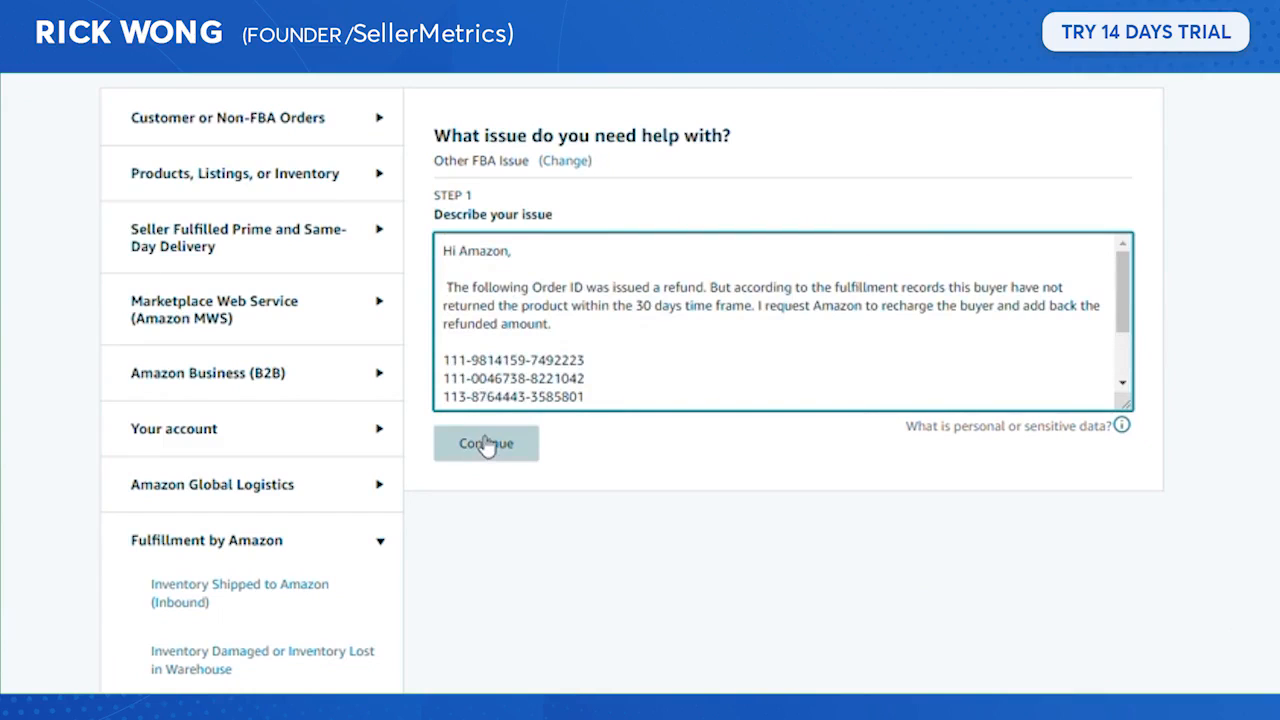
- Submit the issue description, choose FBA Returns Reimbursement as the matching issue, and continue past the reimbursement status check to Connect with an Associate
left_click(486, 444)
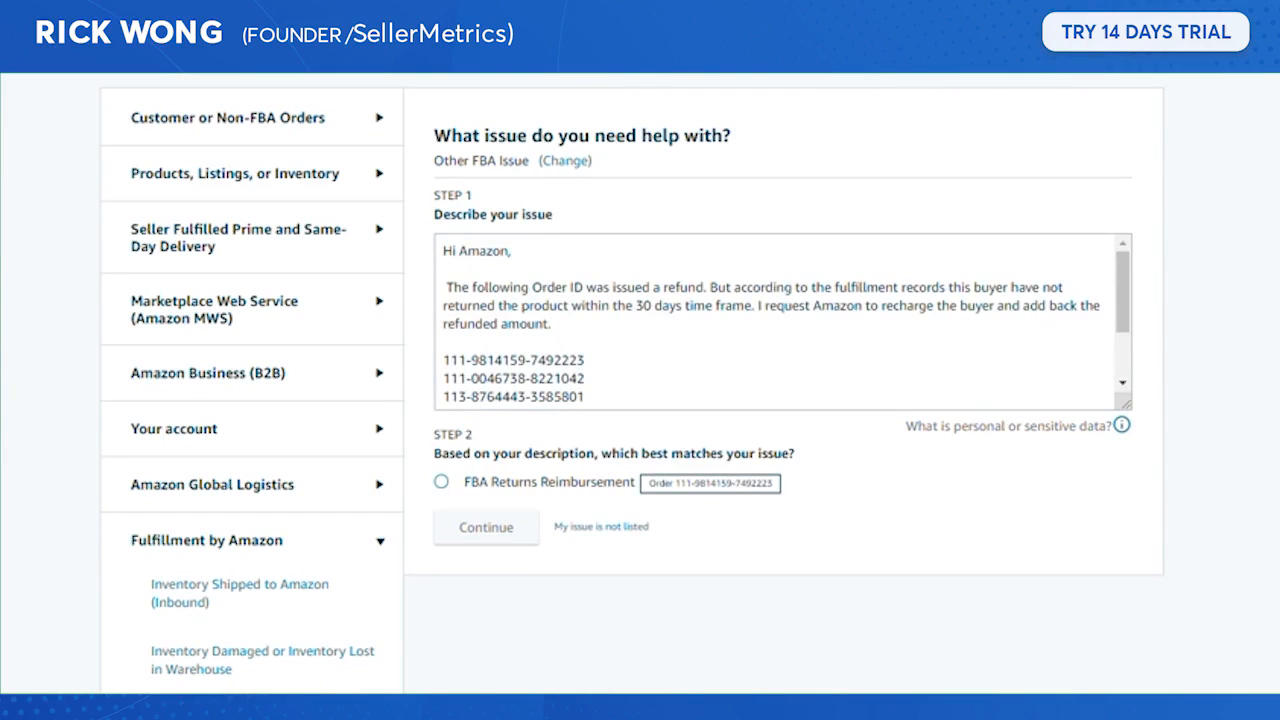
left_click(441, 483)
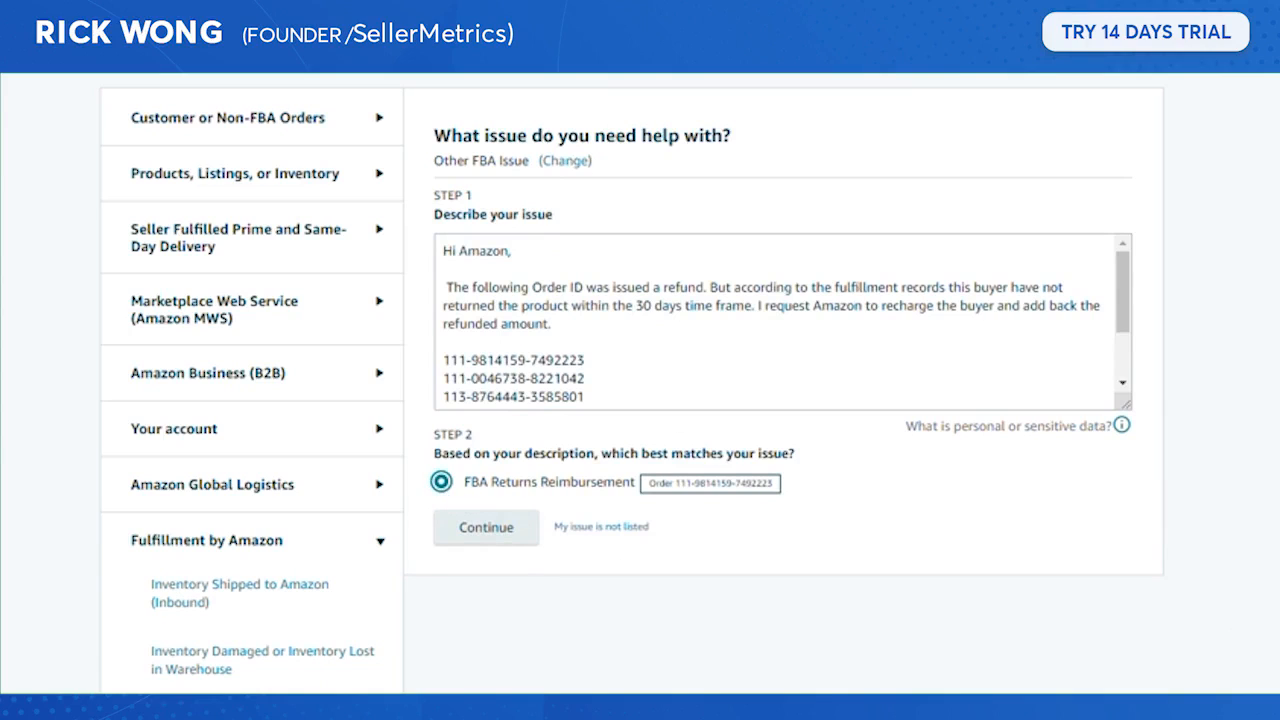
scroll(697, 380, "down", 2)
left_click_drag(697, 476, 846, 534)
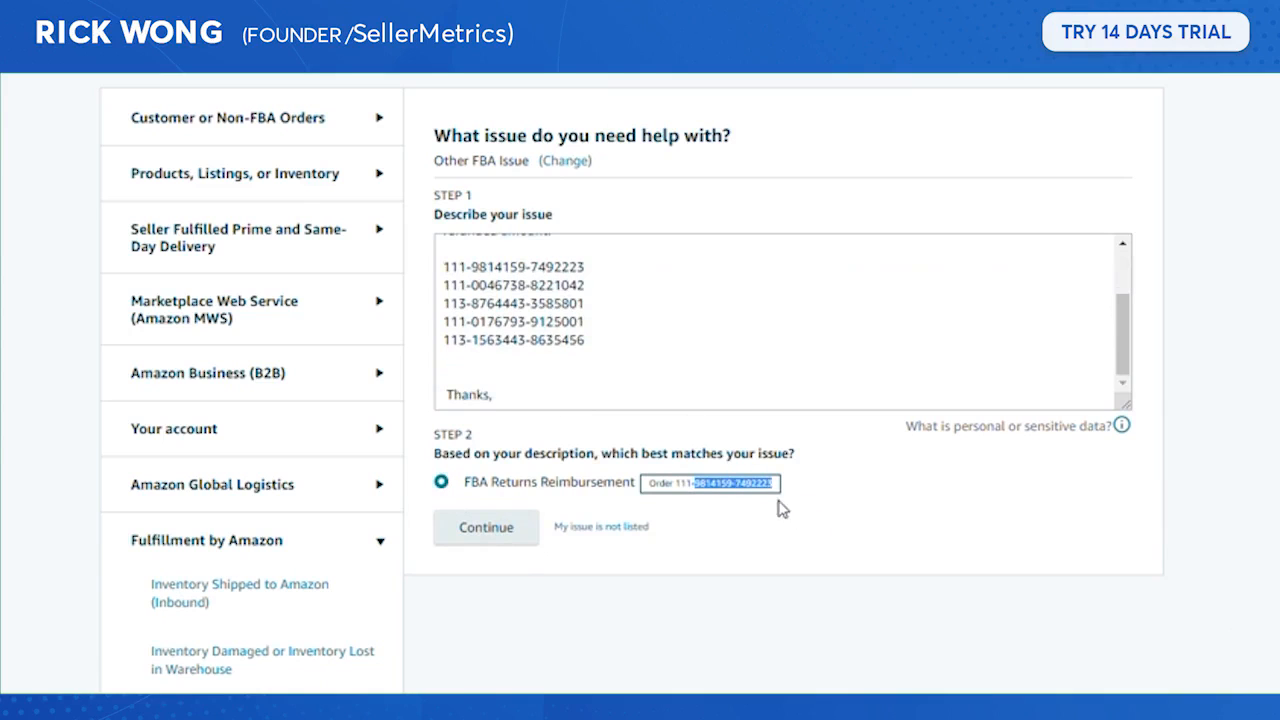
left_click(467, 527)
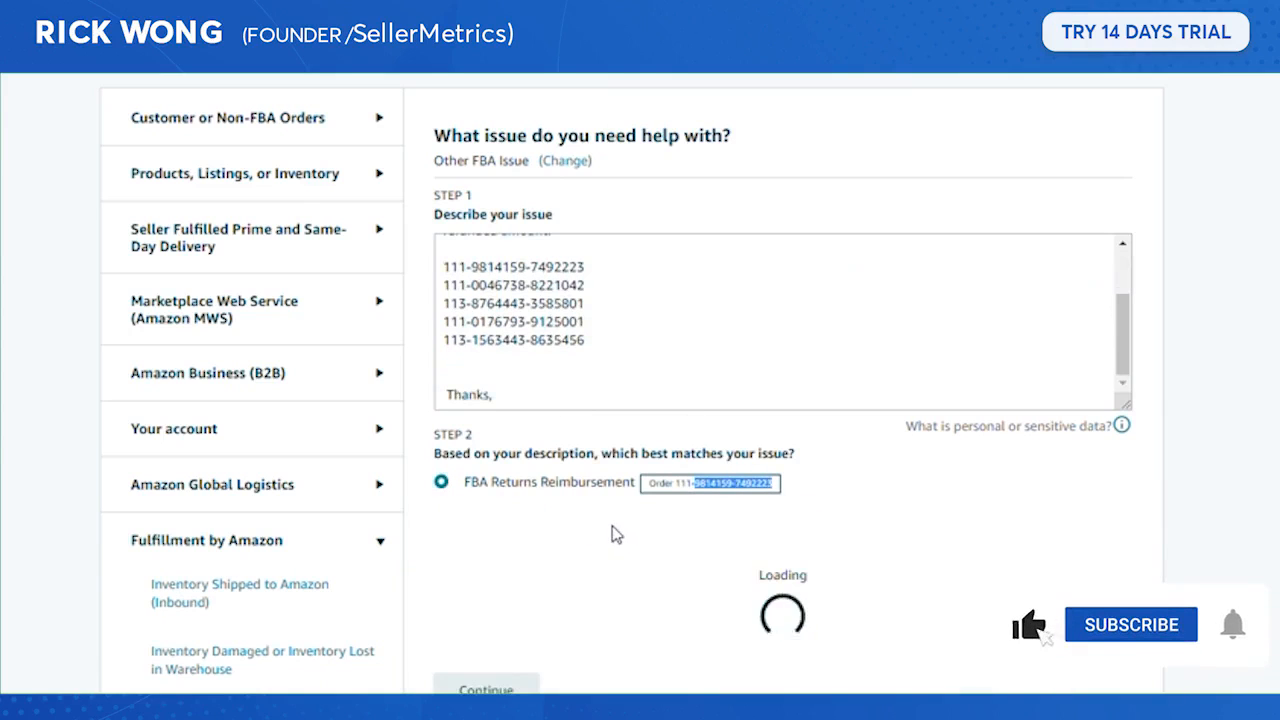
scroll(645, 585, "down", 3)
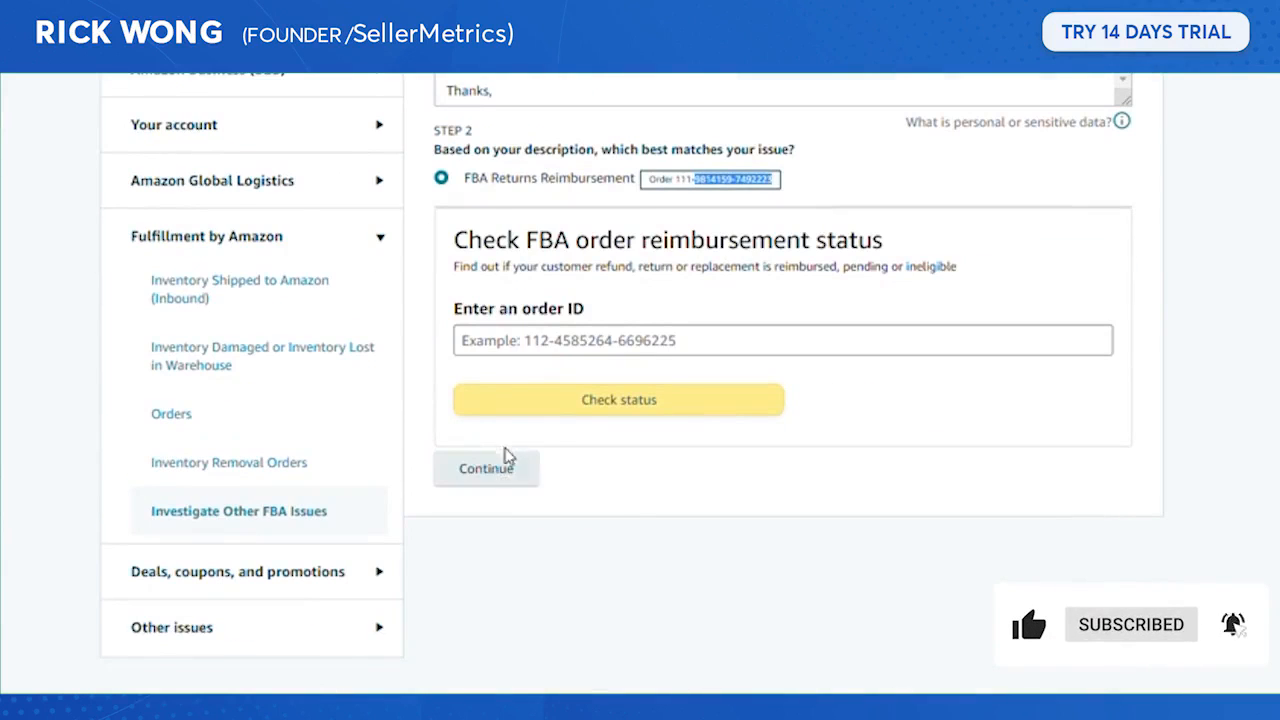
left_click(500, 473)
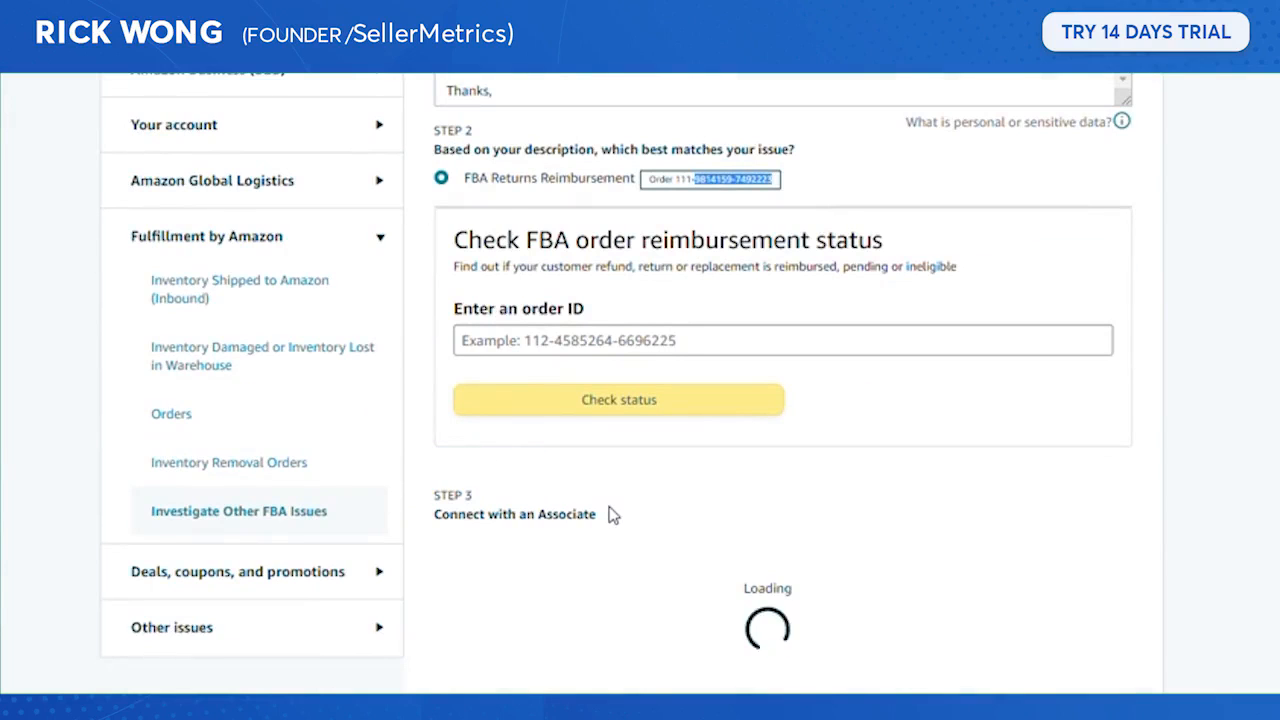
- Fill in the required order ID field of the Request Order Reimbursement form with the first order ID from the claim message
scroll(630, 505, "down", 4)
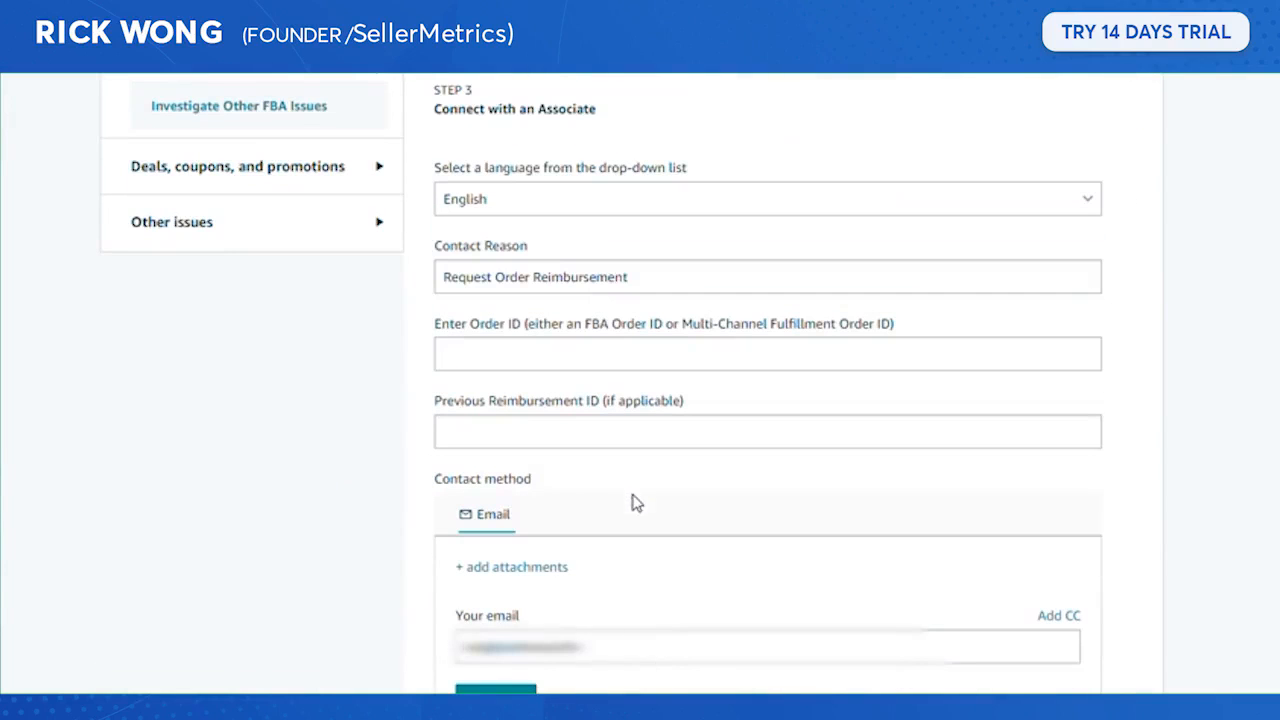
left_click(551, 277)
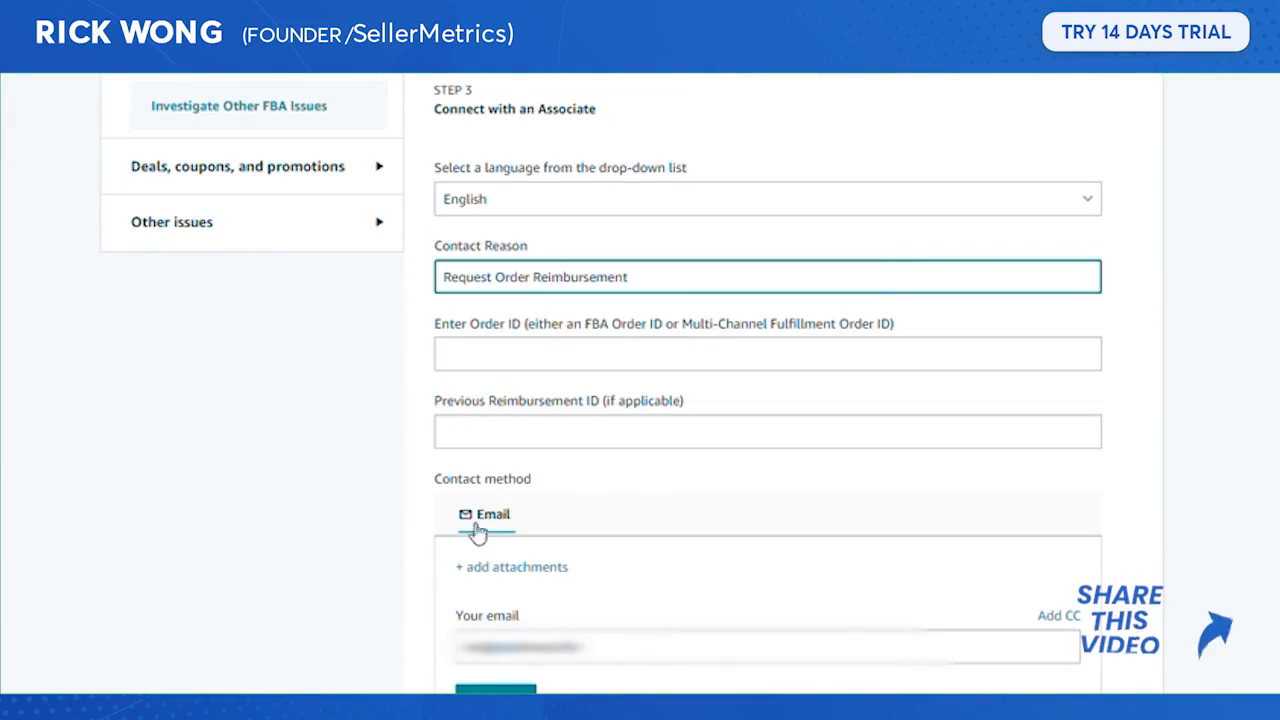
left_click(551, 354)
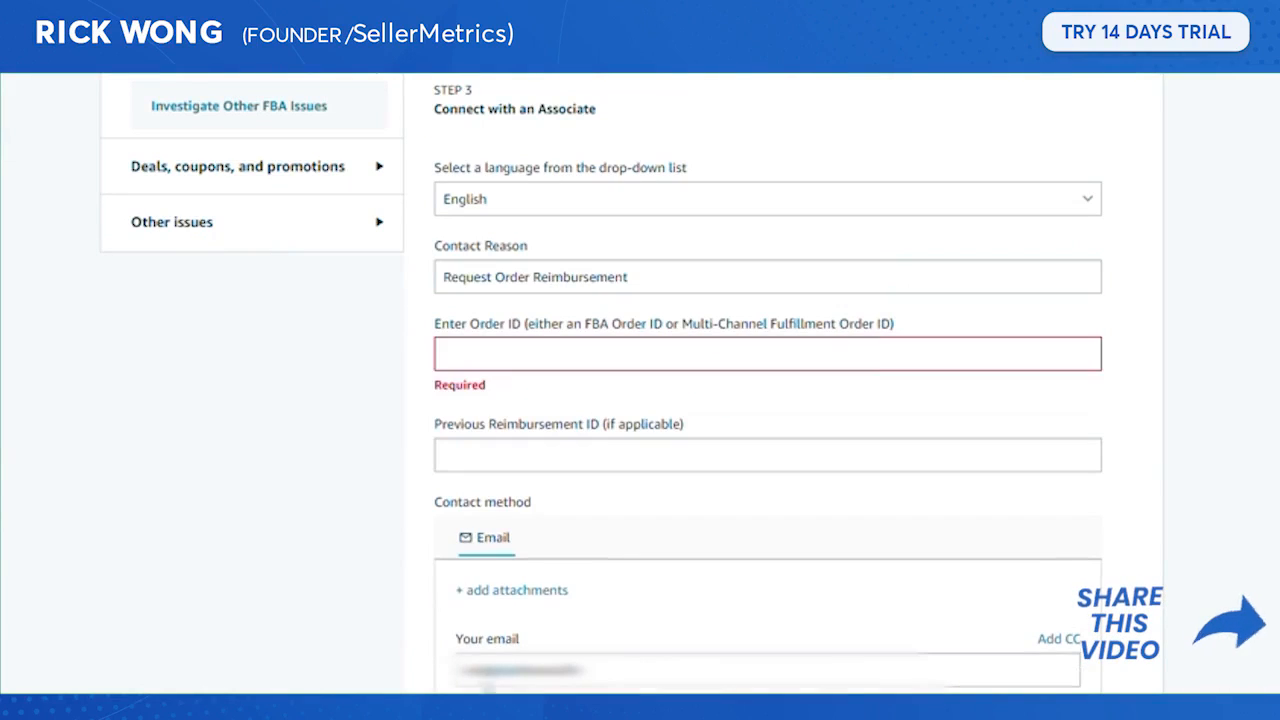
left_click(551, 354)
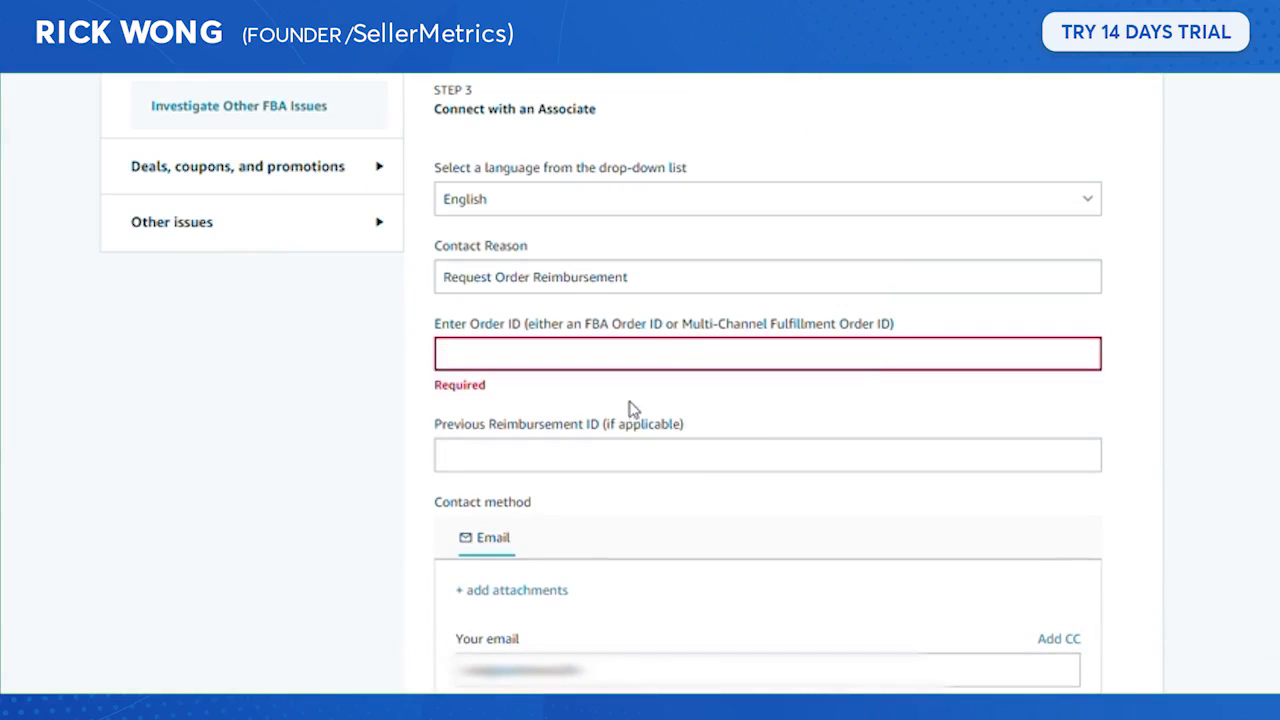
scroll(660, 436, "up", 4)
scroll(690, 325, "up", 1)
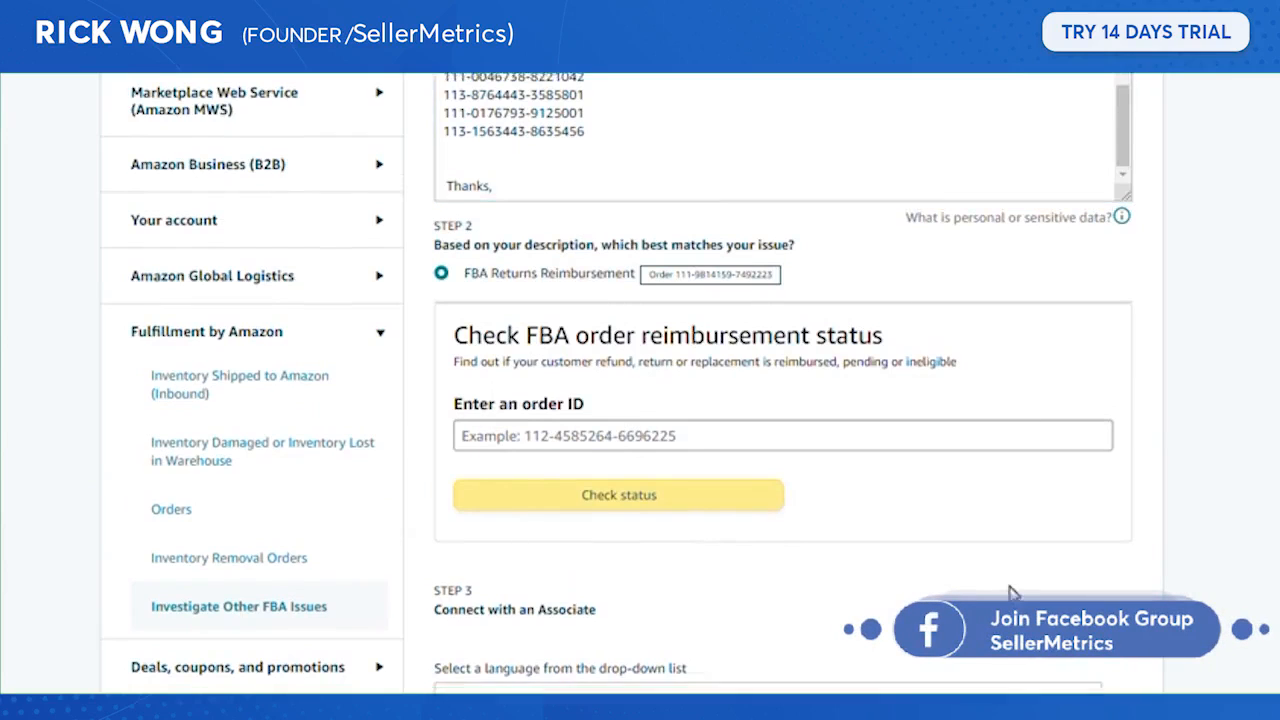
scroll(720, 500, "down", 4)
key("ctrl+v")
left_click(720, 508)
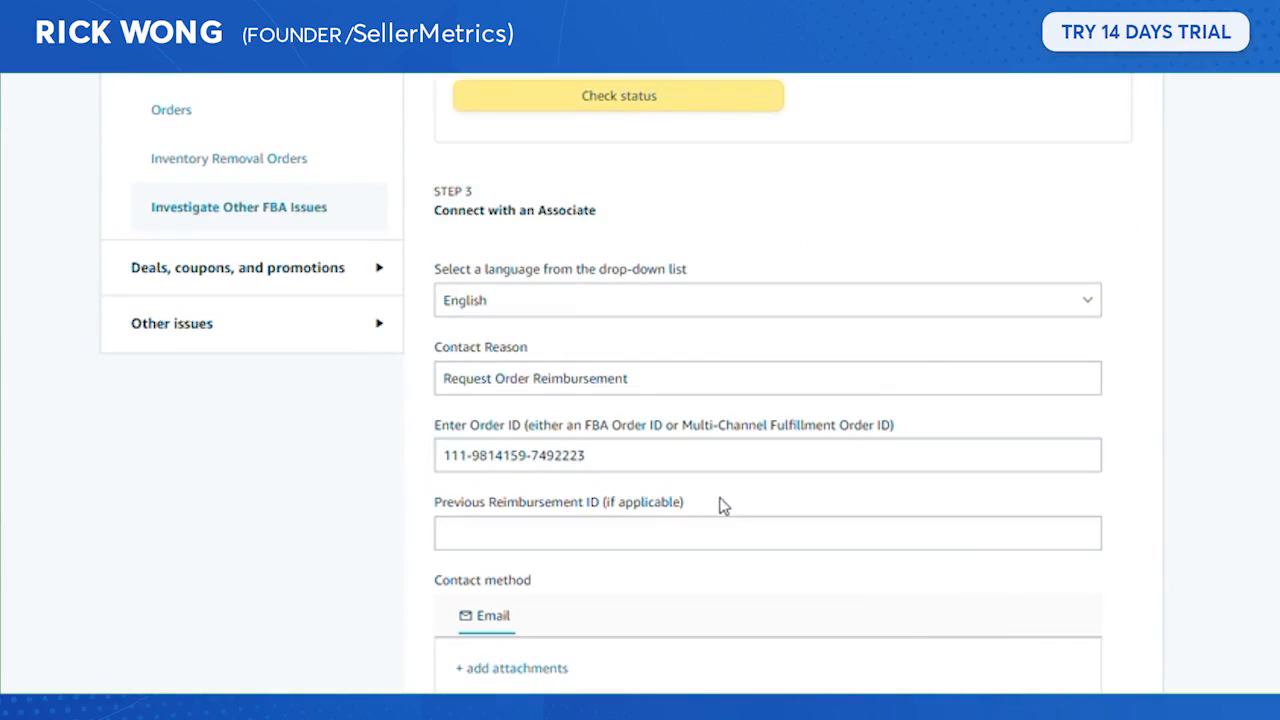
- Review the completed support request and send it by email, leaving the previous reimbursement ID blank
scroll(329, 589, "down", 3)
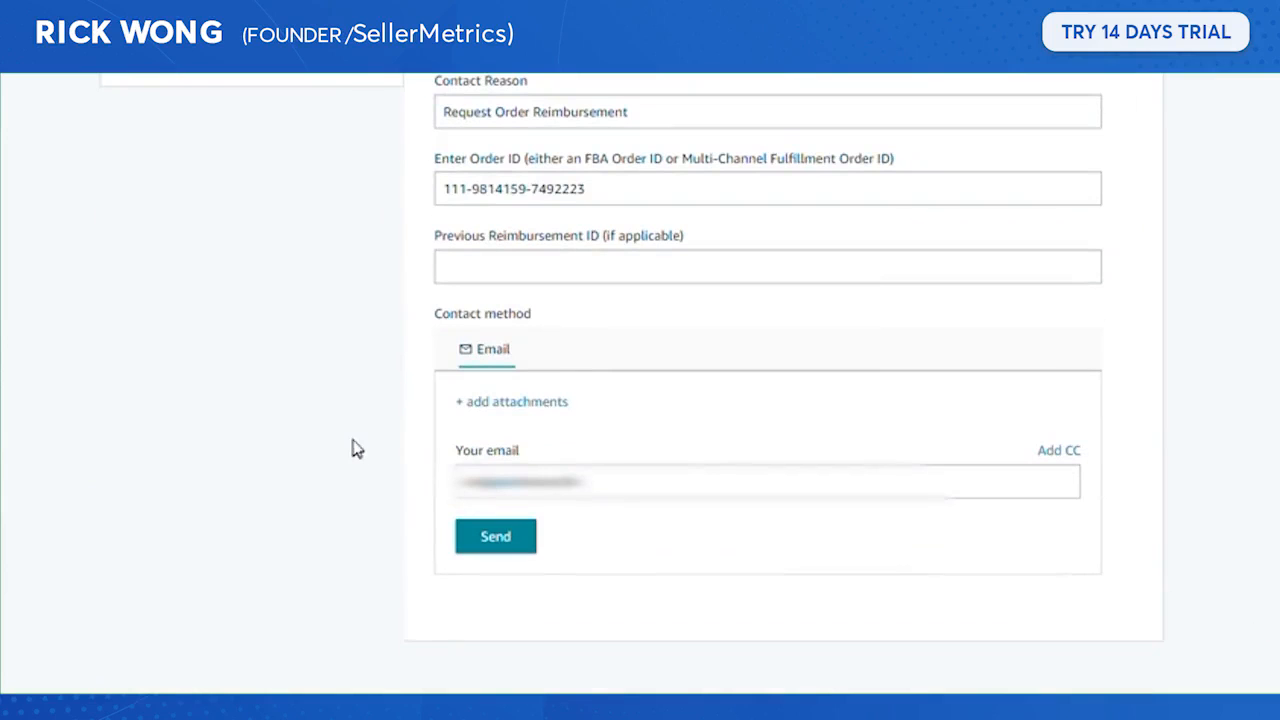
scroll(369, 480, "up", 8)
scroll(430, 577, "down", 8)
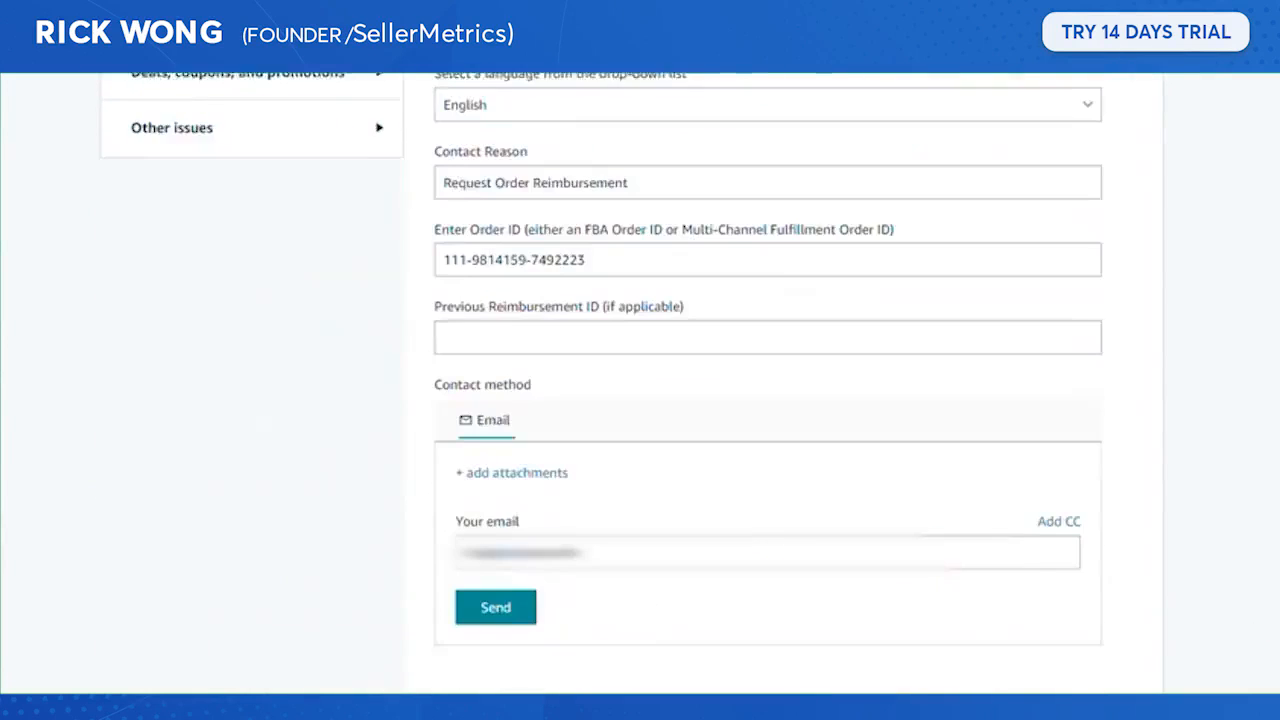
scroll(400, 580, "up", 3)
scroll(380, 337, "up", 2)
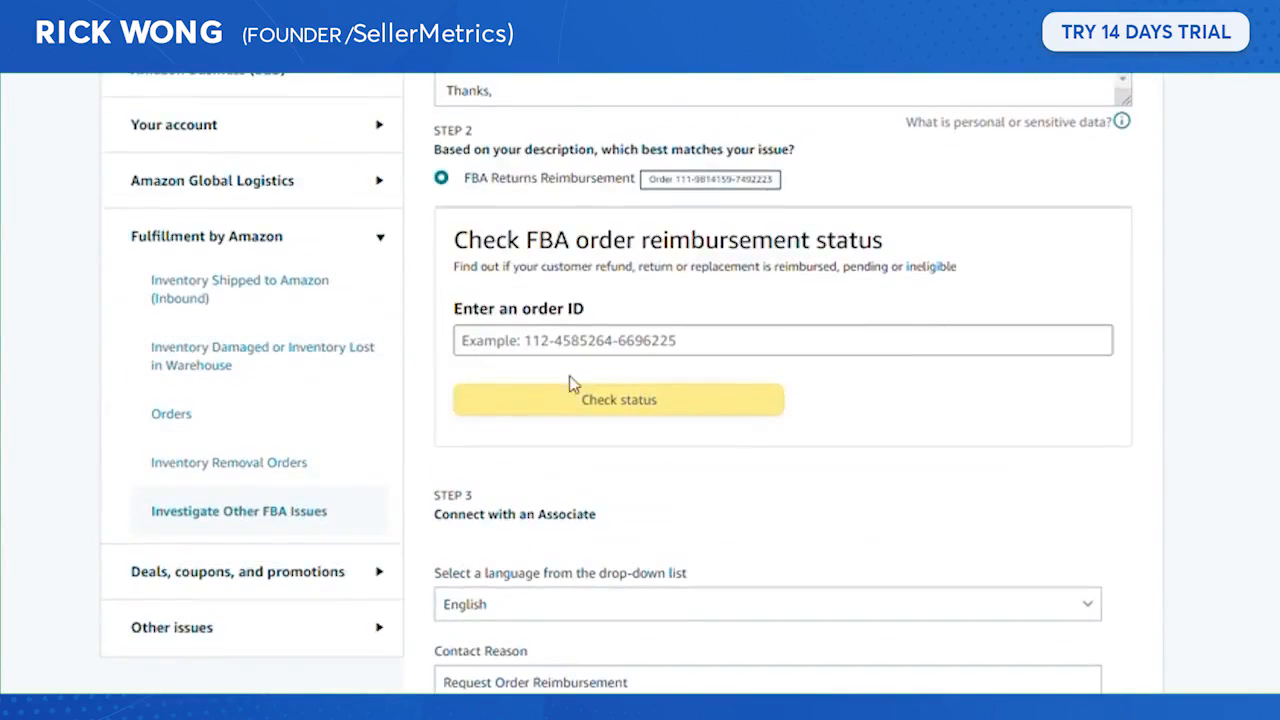
scroll(491, 620, "down", 5)
left_click(492, 538)
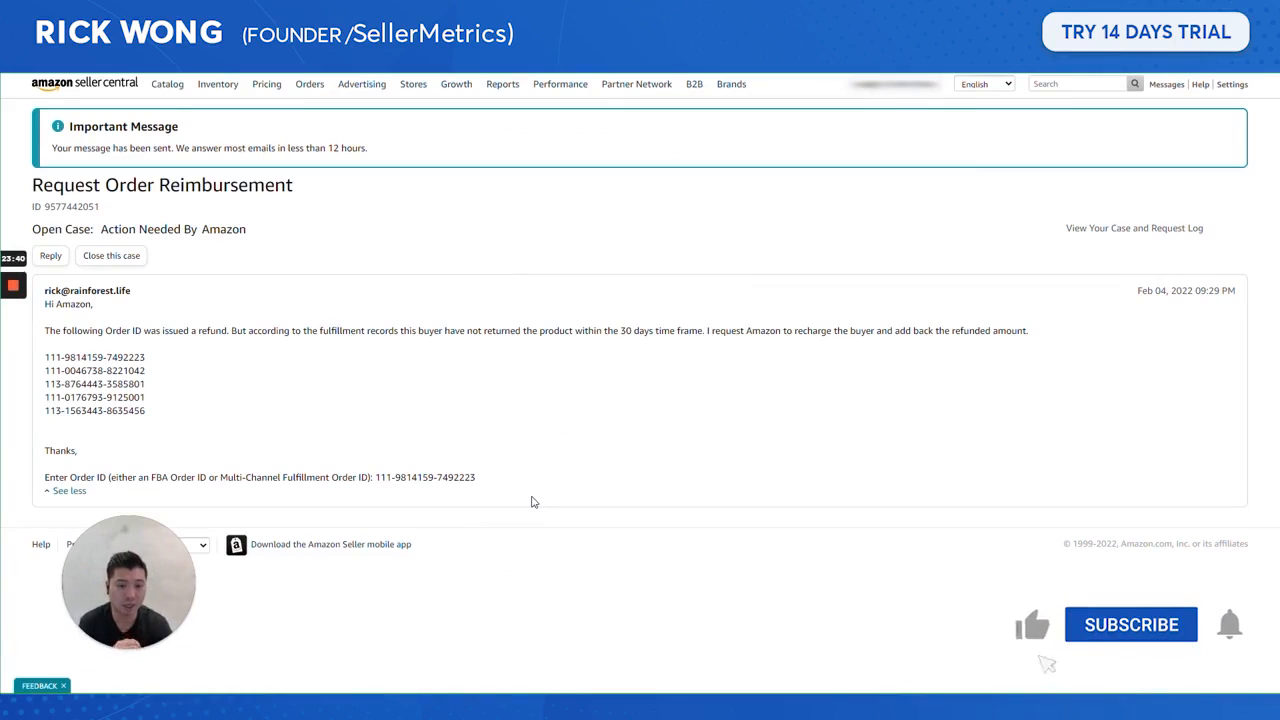
- Switch to the 1) Refund Initiated sheet in Google Sheets and display the sum of the filtered Total (USD) column
key("ctrl+Tab")
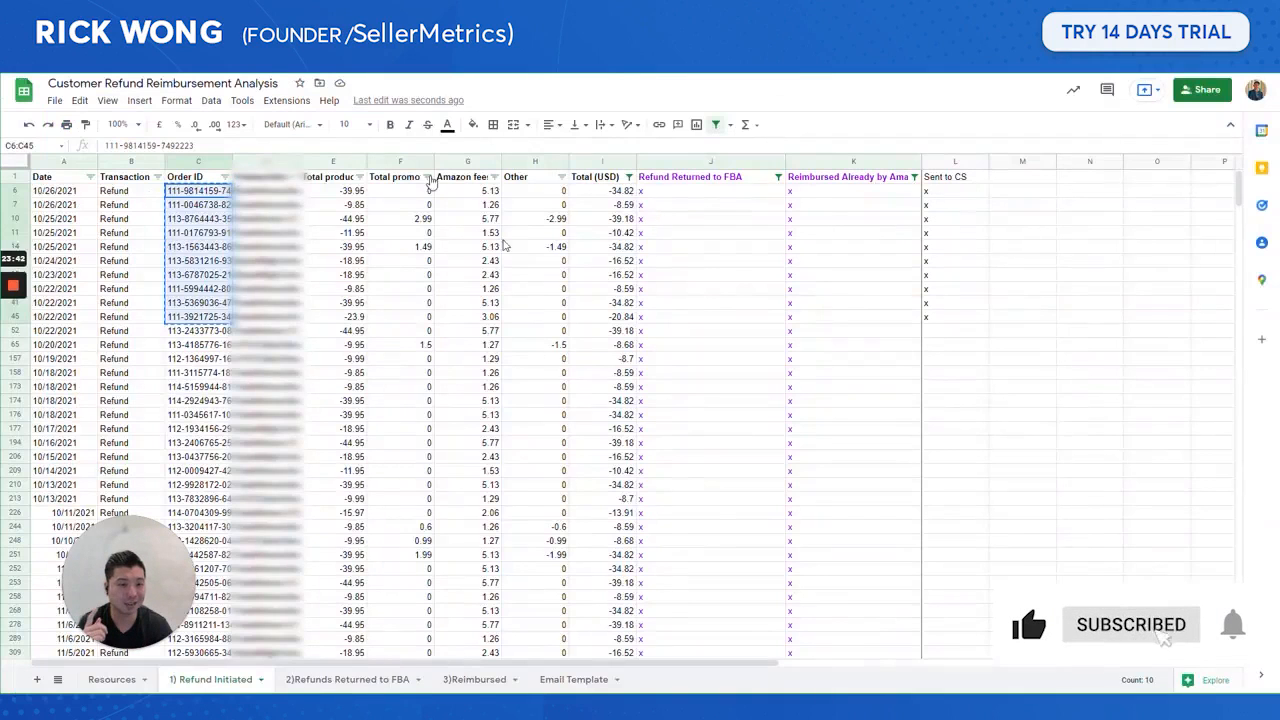
left_click(619, 191)
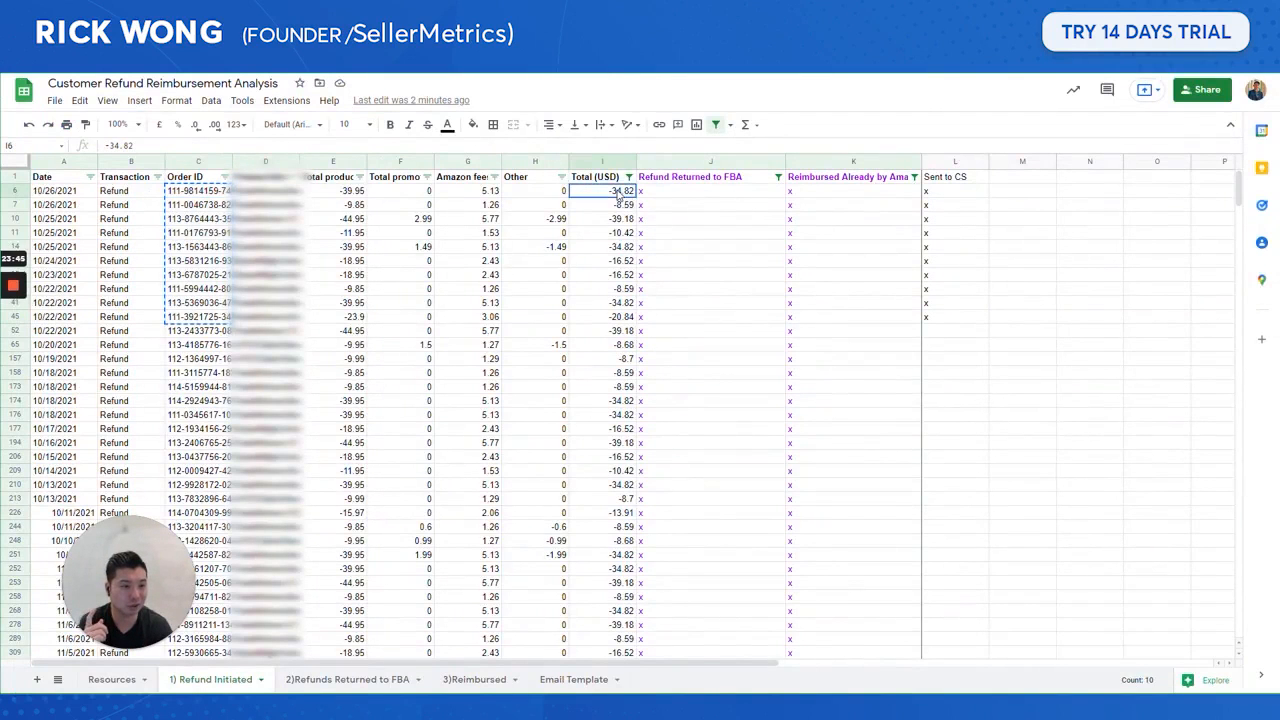
left_click_drag(619, 197, 612, 462)
scroll(629, 546, "up", 3)
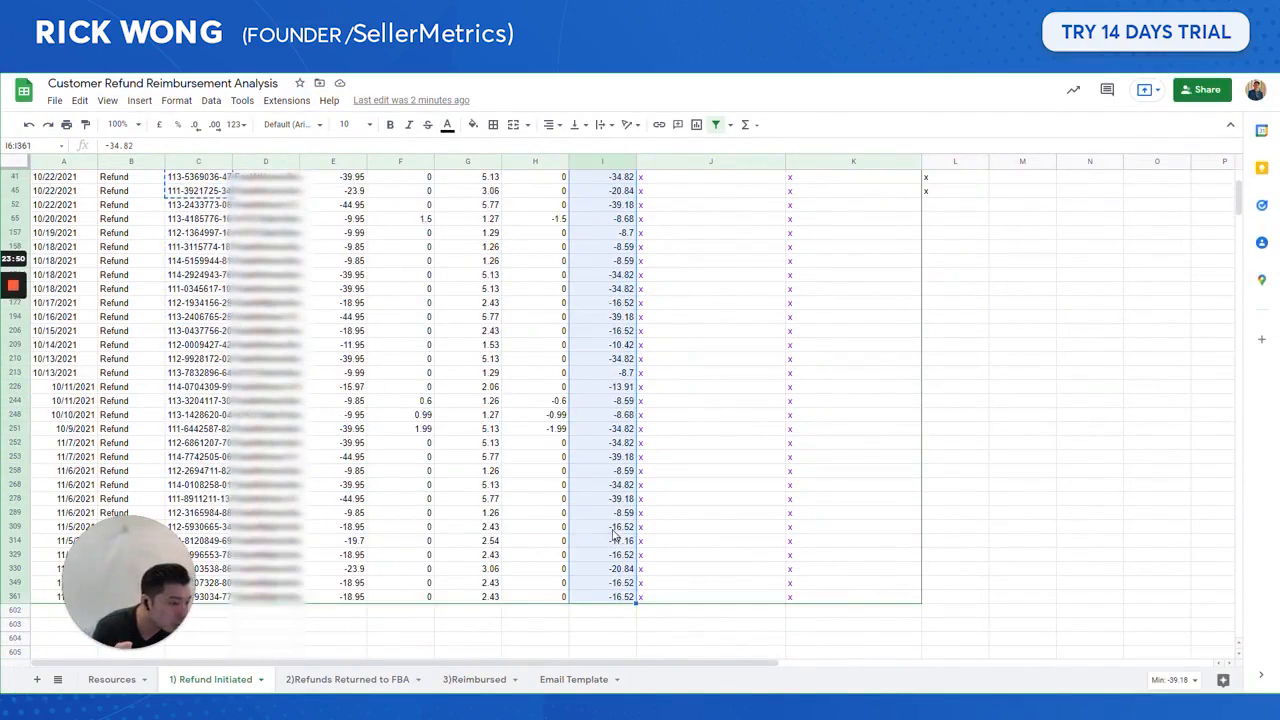
scroll(605, 316, "up", 2)
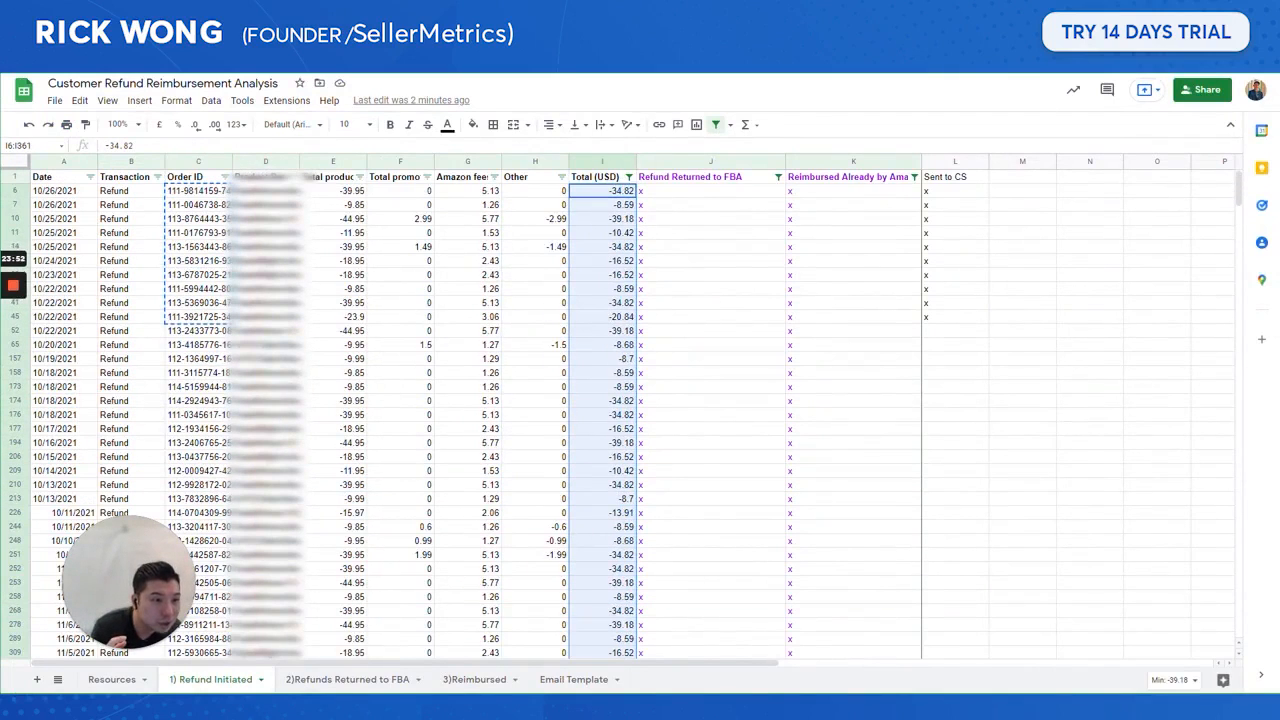
left_click(608, 162)
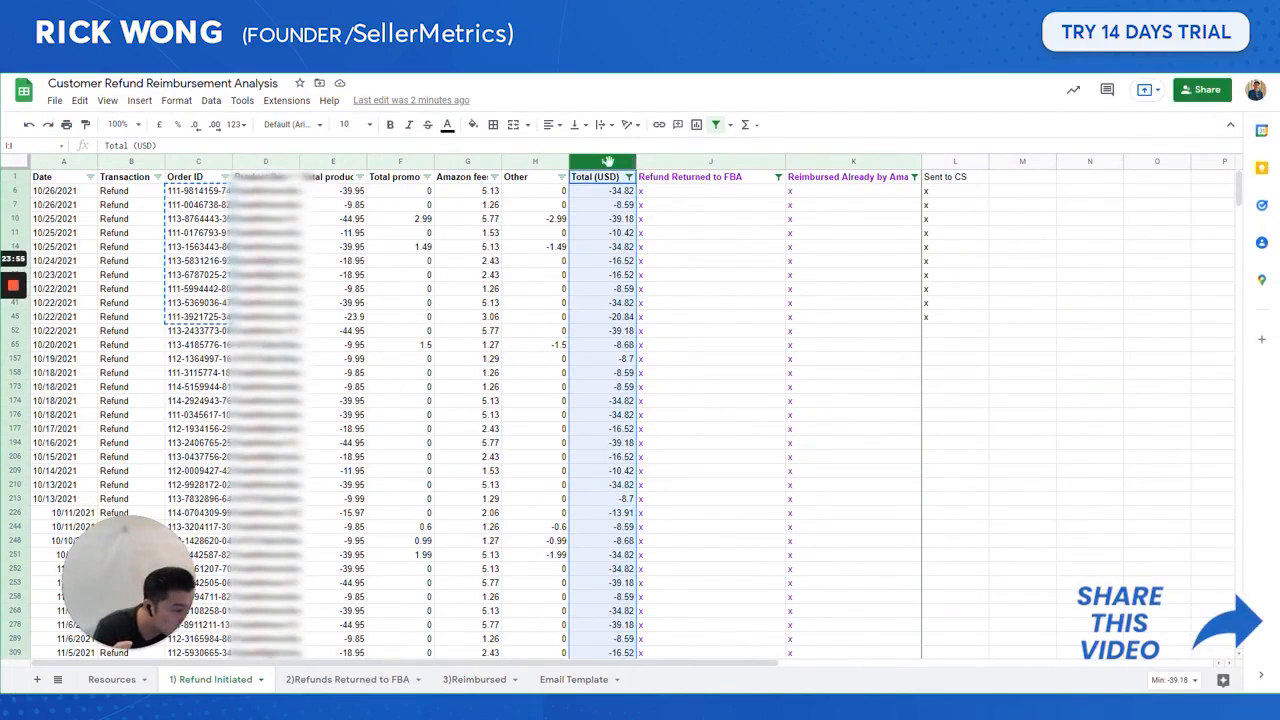
scroll(622, 163, "down", 2)
left_click(1168, 681)
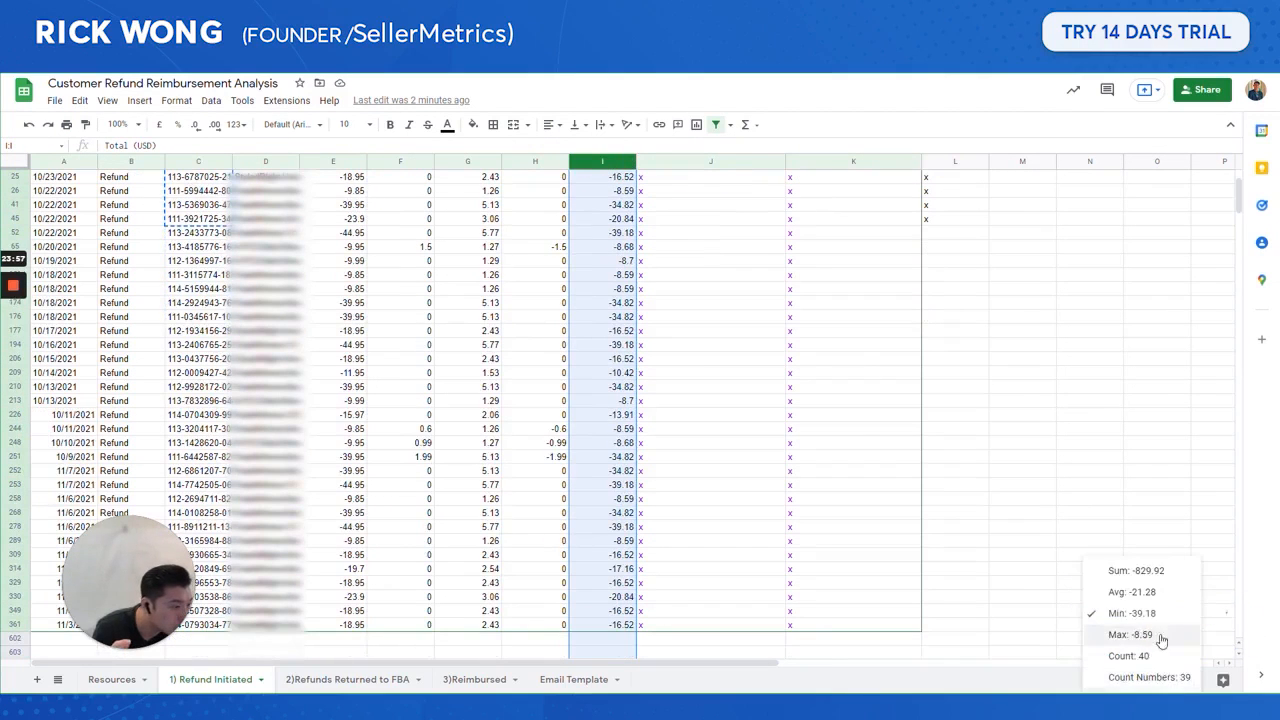
left_click(1140, 571)
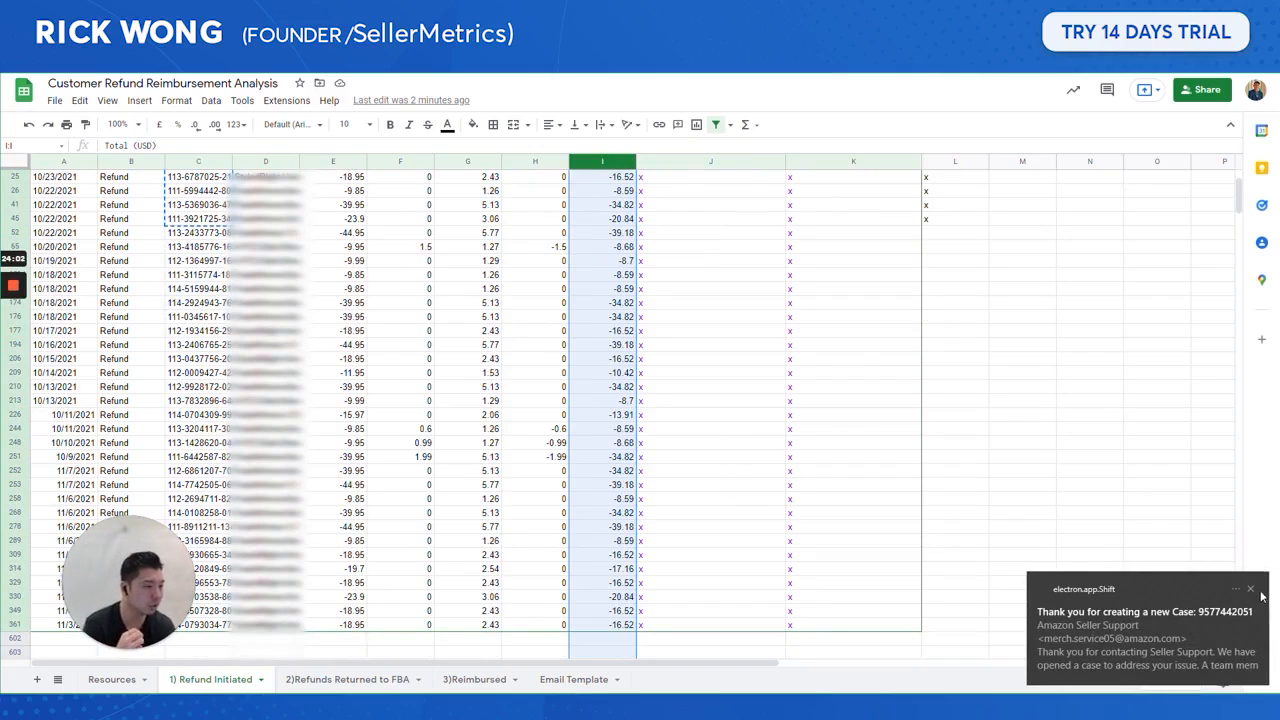
left_click(1251, 590)
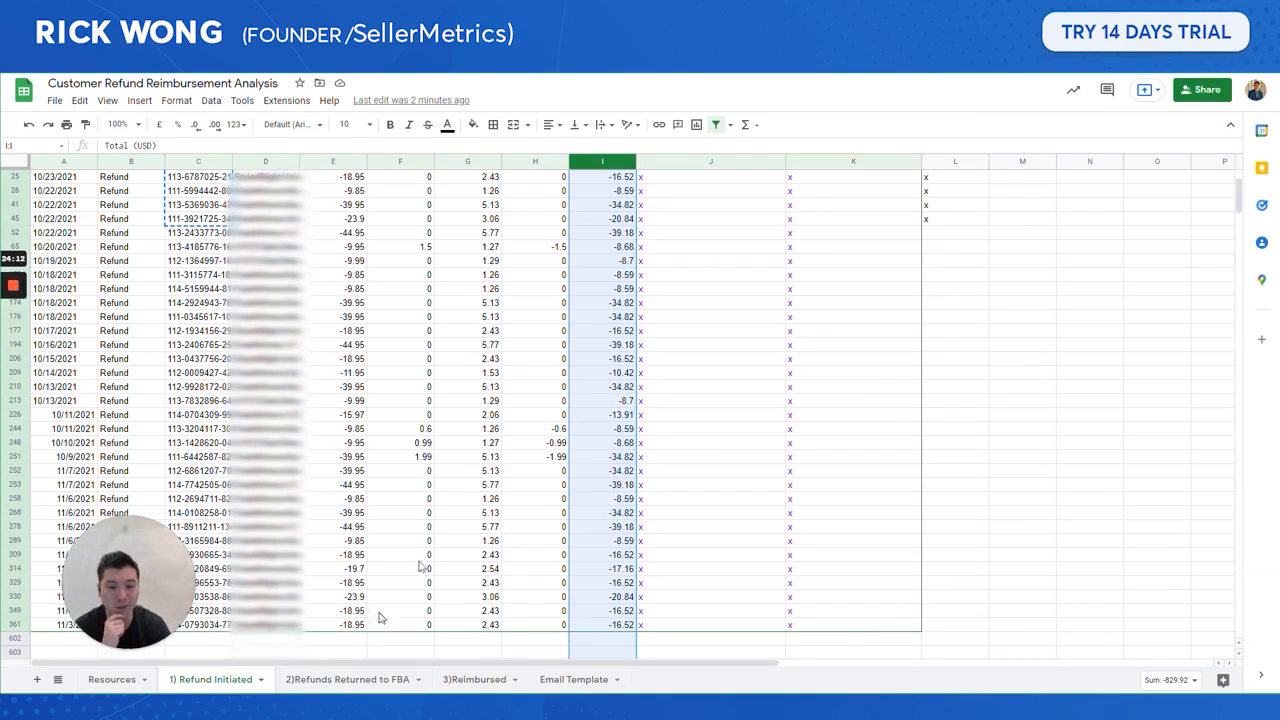
- Open the Resources sheet and select the Refunds Initiated end date in D4
left_click(104, 682)
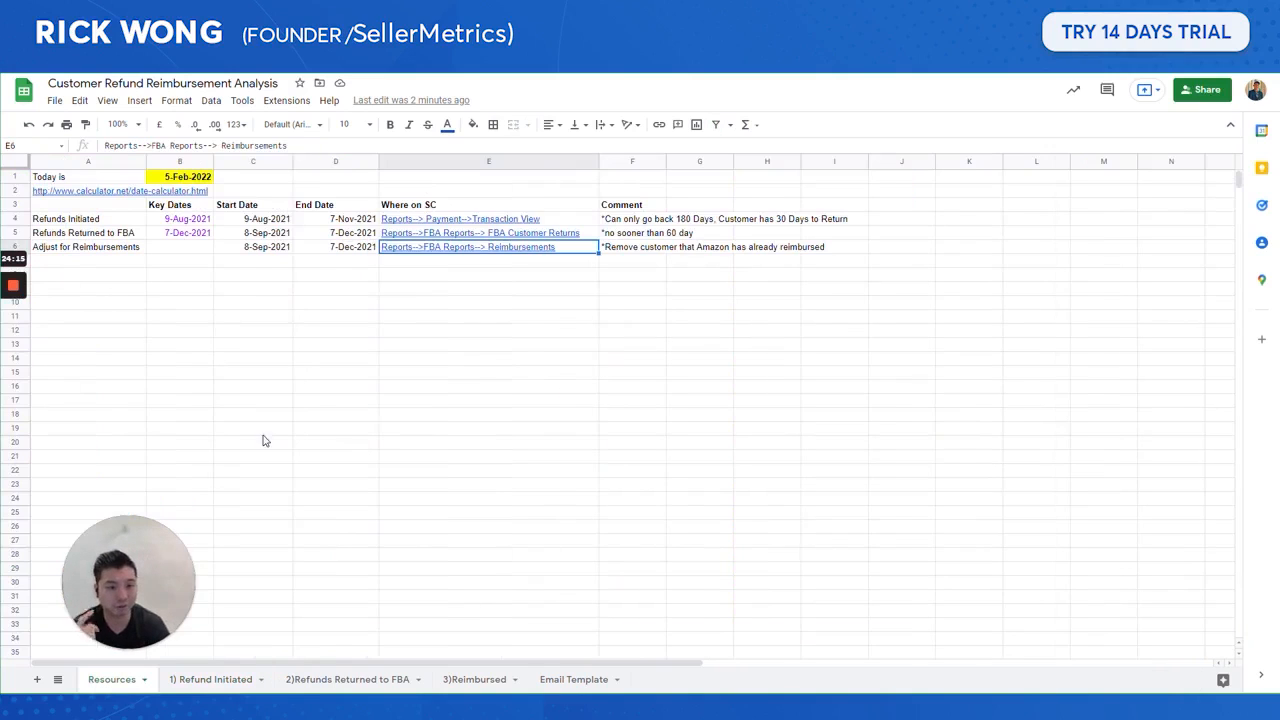
left_click(301, 220)
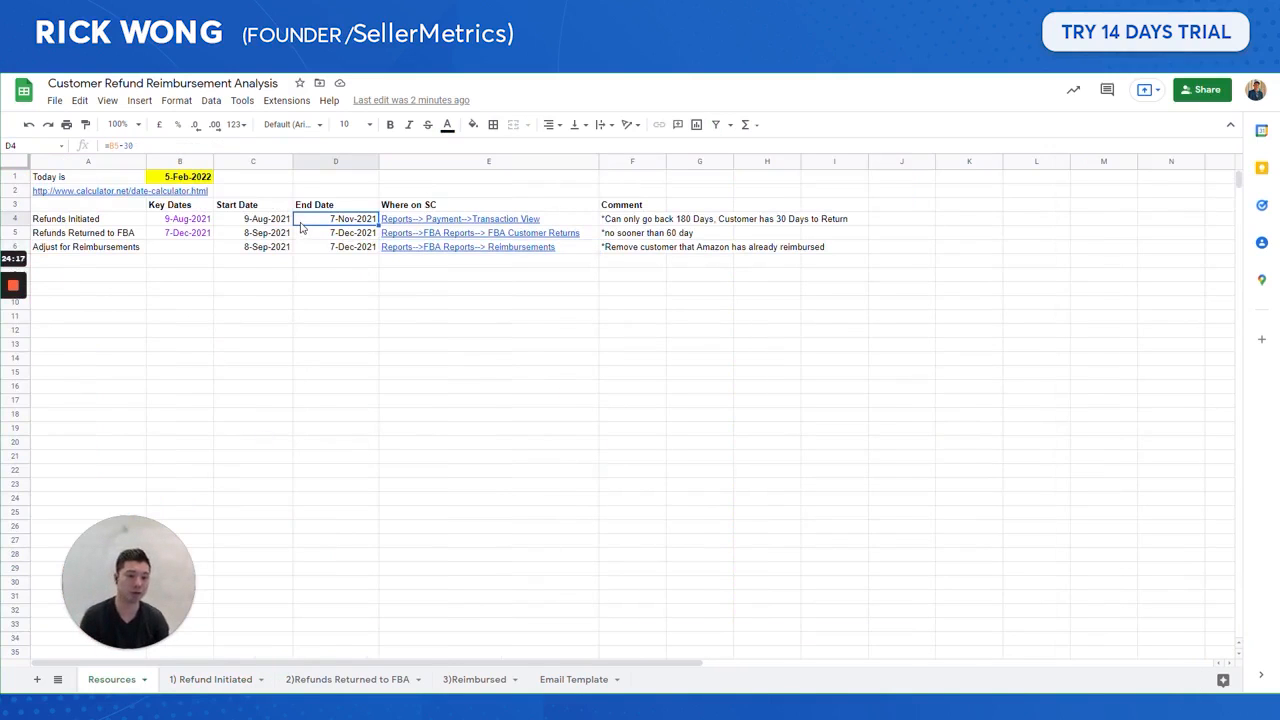